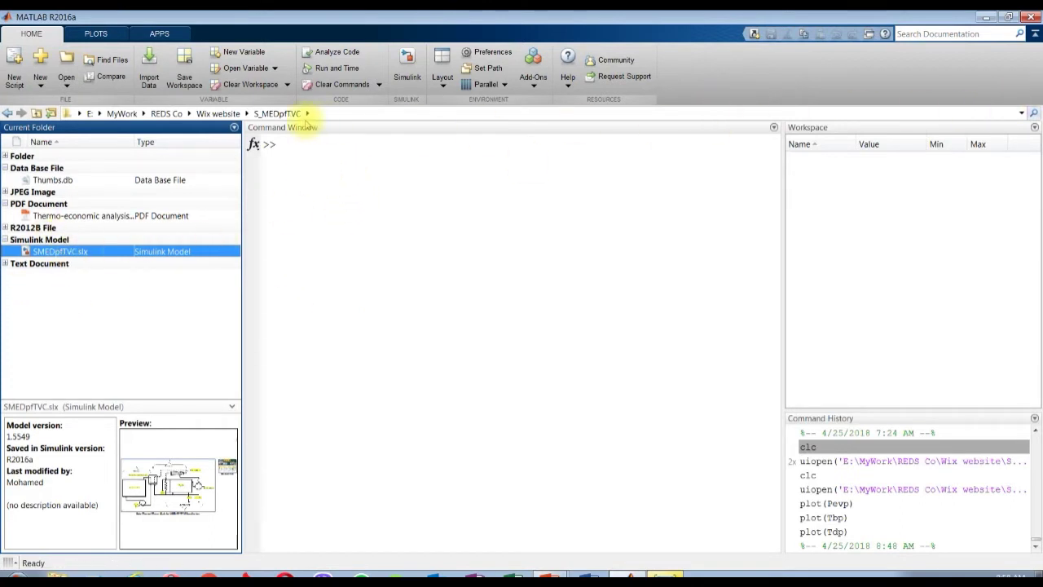
Open SMEDpfTVC.slx and show its top-level Solar Thermal Power Cycle MED-PF-TVC schematic
double_click(55, 252)
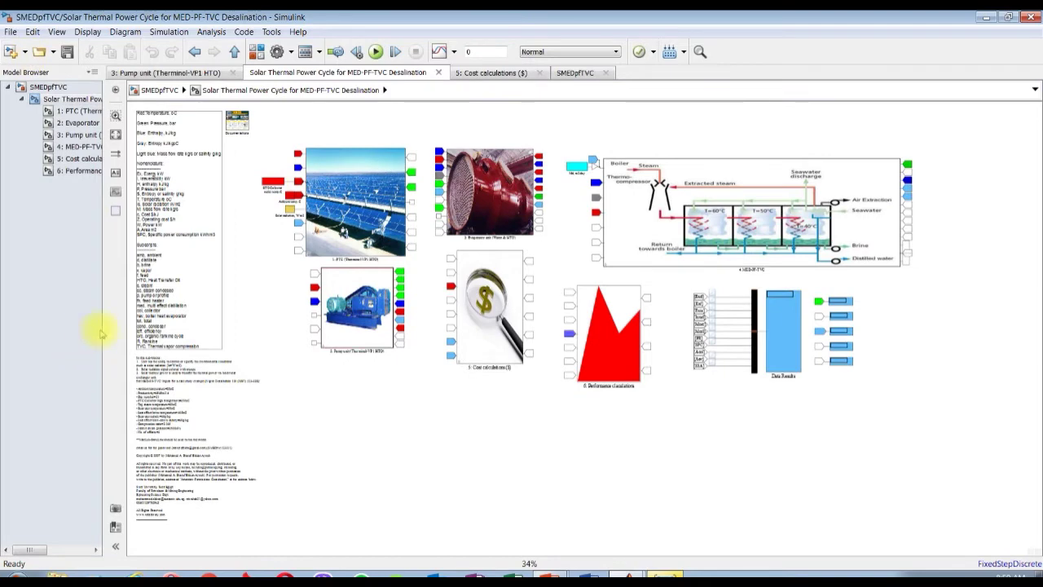
left_click_drag(104, 330, 226, 315)
left_click(49, 86)
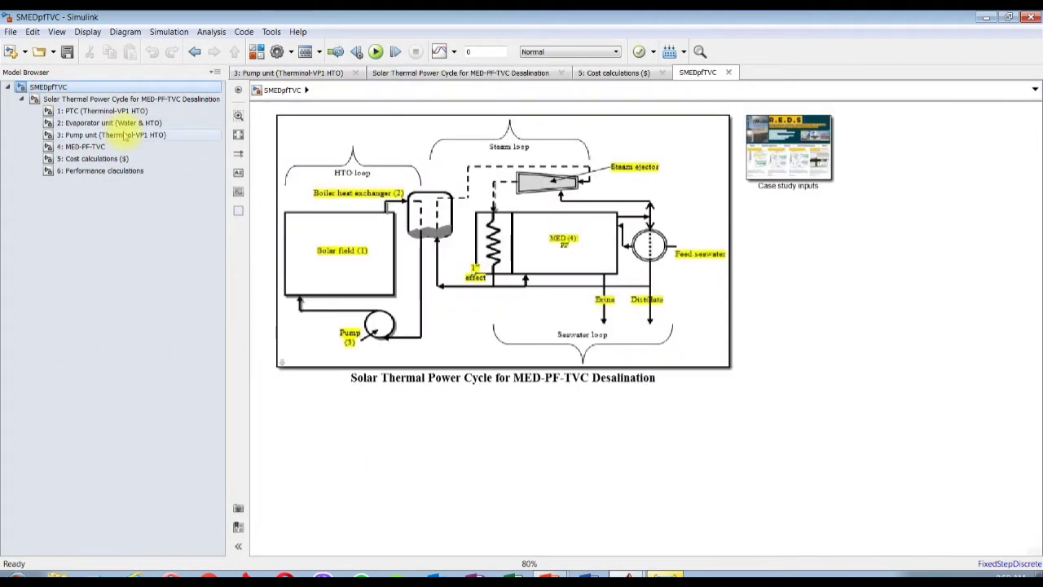
left_click(788, 122)
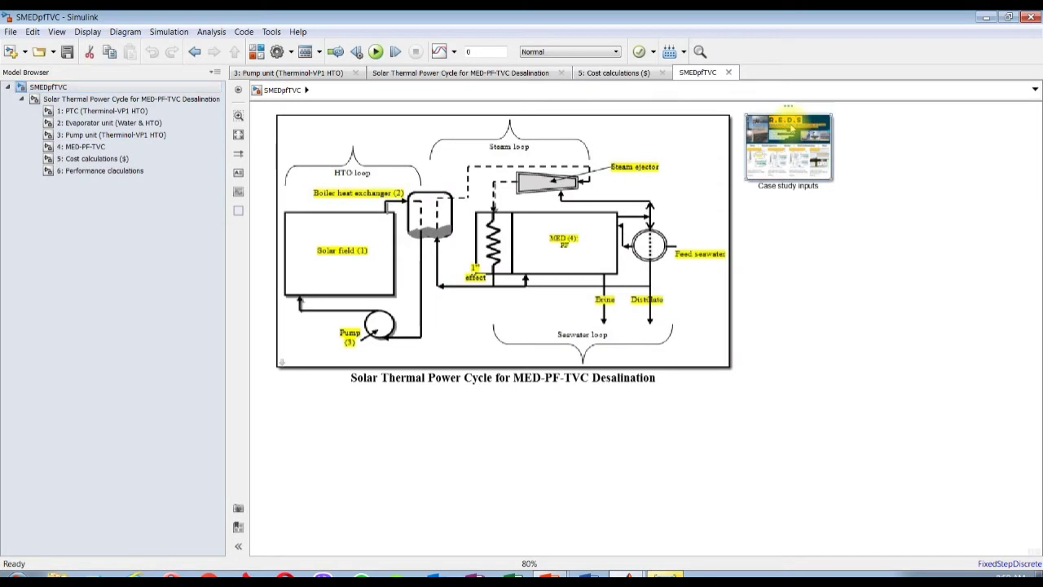
Open the Case study inputs notes and highlight the journal reference
double_click(789, 127)
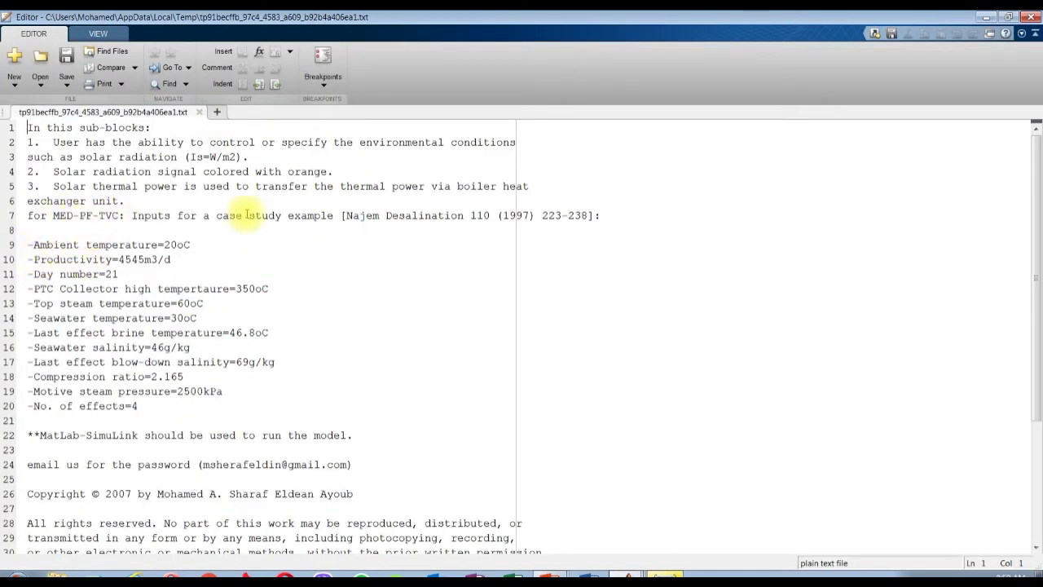
scroll(142, 342, "down", 1)
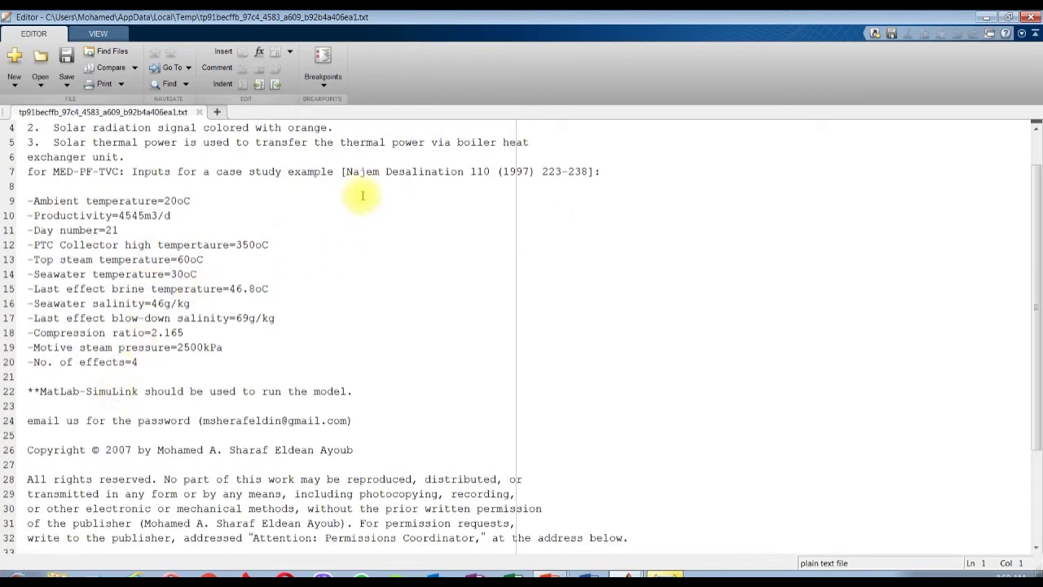
left_click_drag(346, 172, 464, 172)
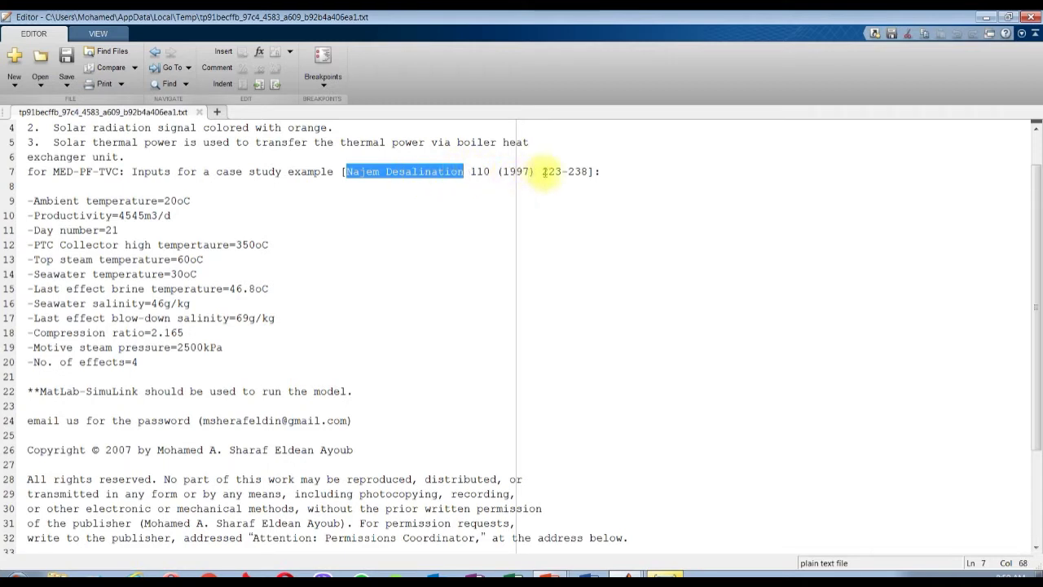
left_click(149, 216)
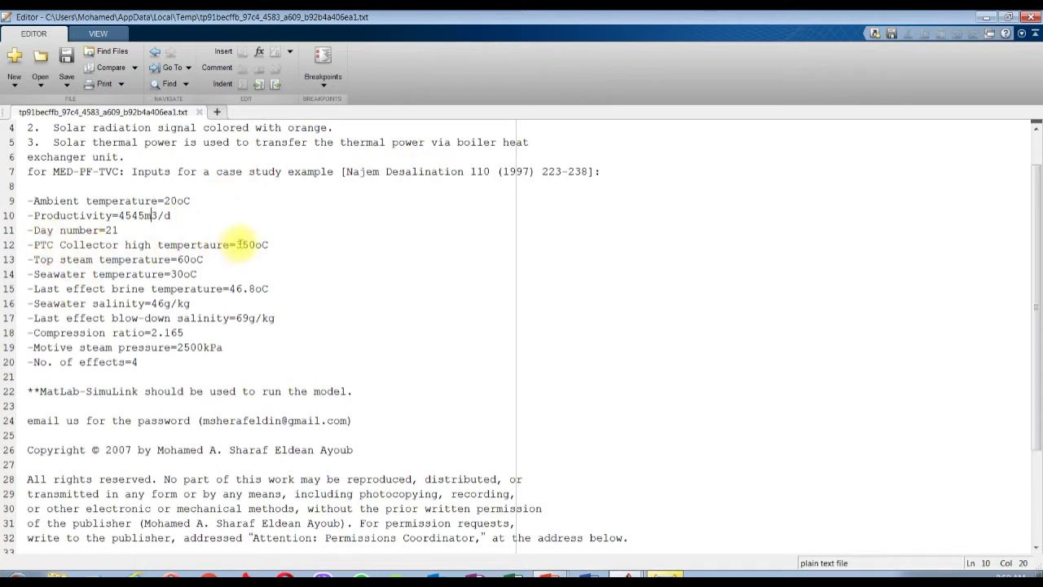
Highlight the inputs: 350oC collector, 60oC steam, 30oC seawater, 46.8oC brine, salinities, 2.165 ratio
left_click_drag(237, 244, 257, 244)
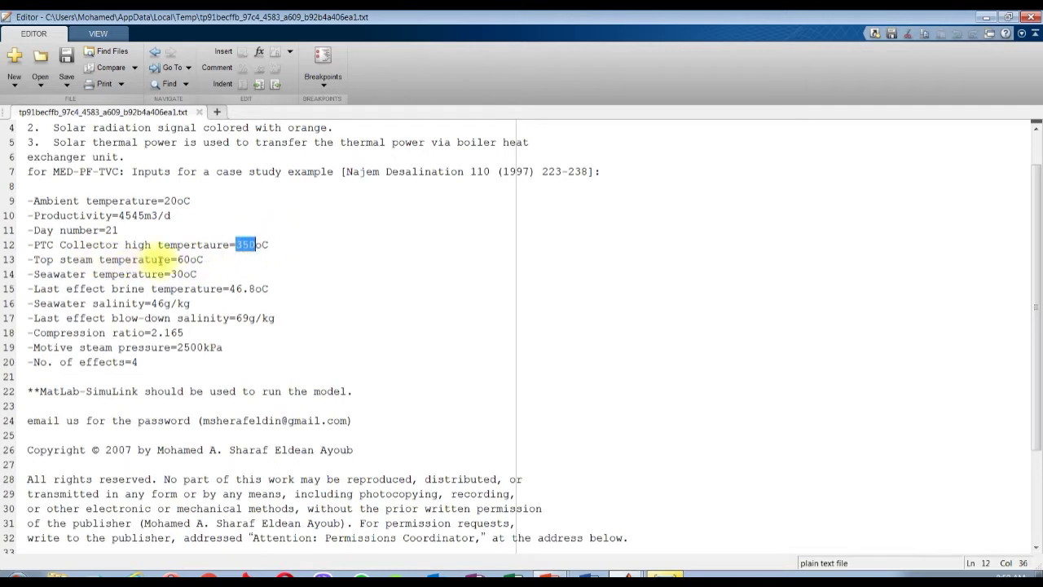
left_click(177, 259)
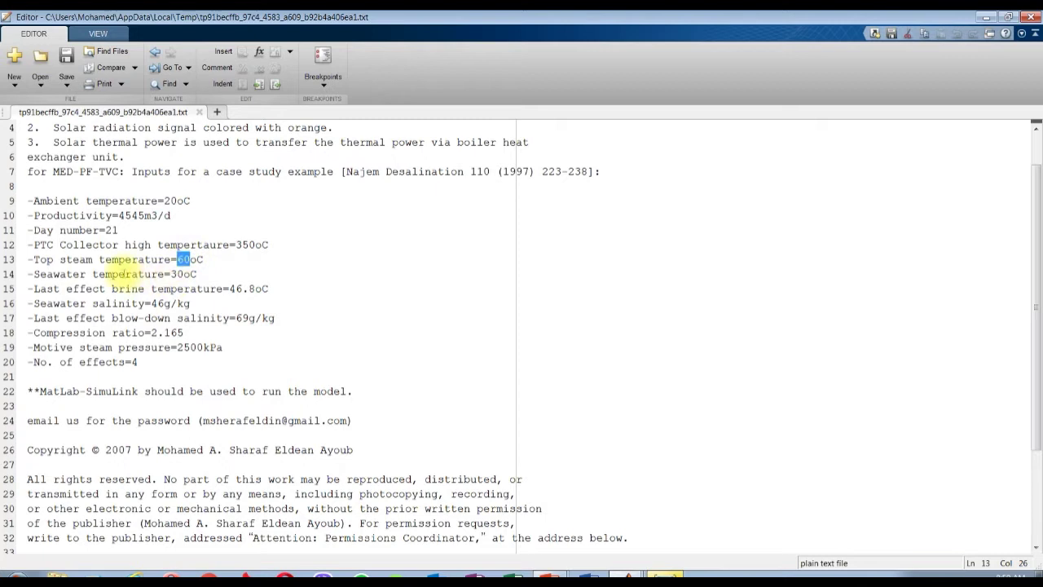
double_click(178, 273)
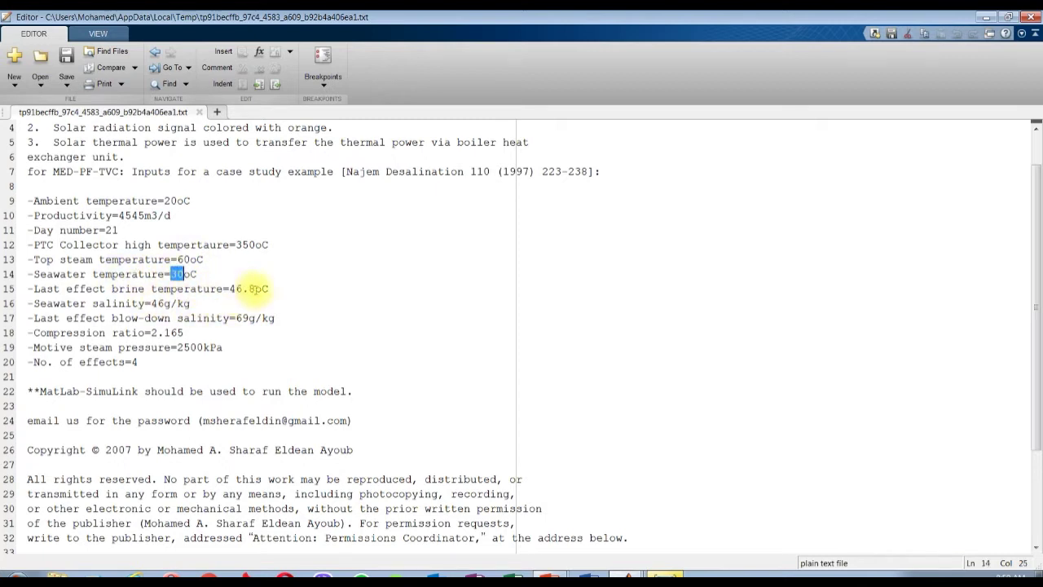
double_click(238, 288)
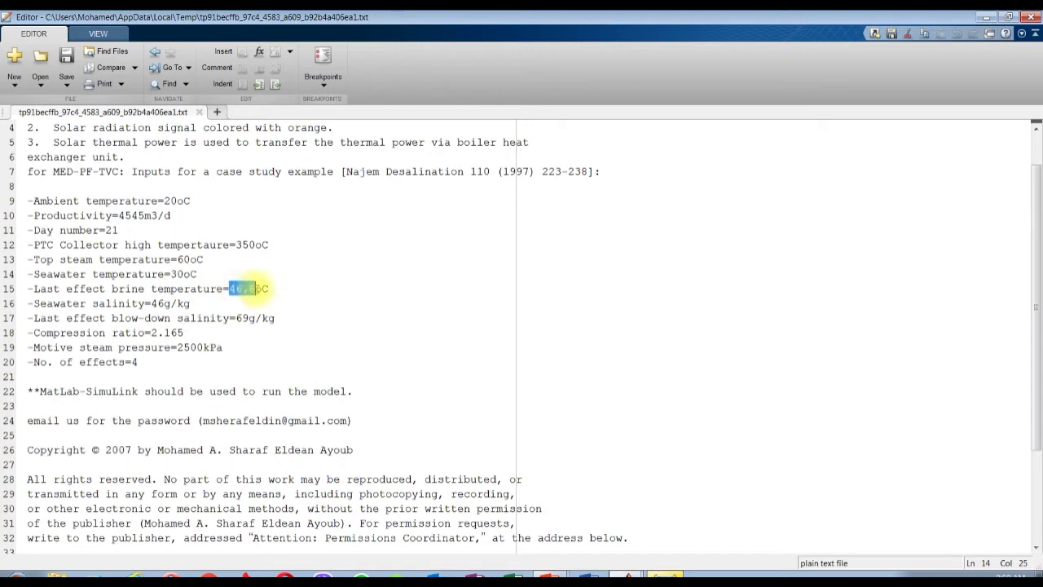
double_click(157, 303)
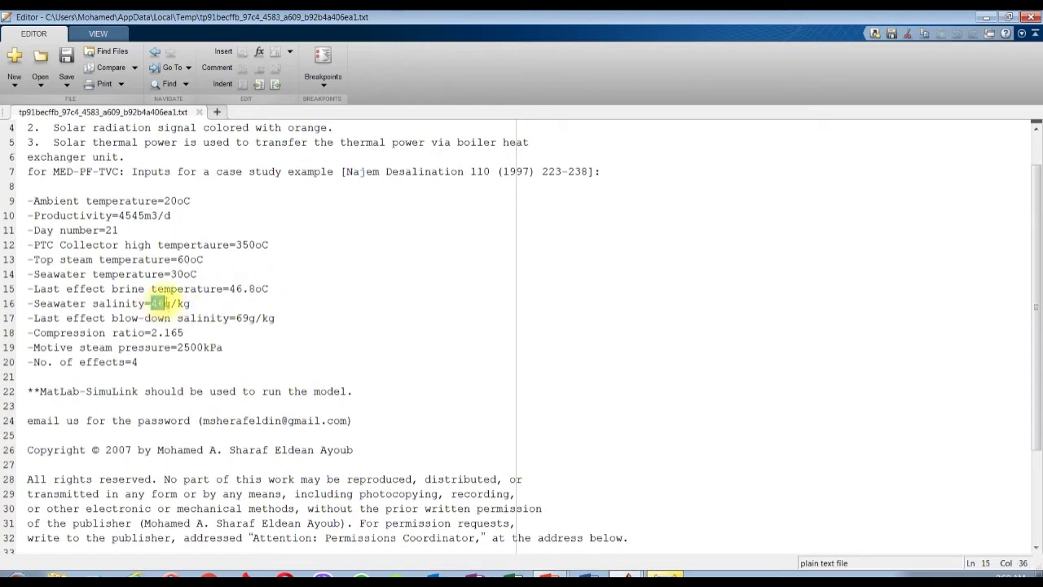
double_click(243, 318)
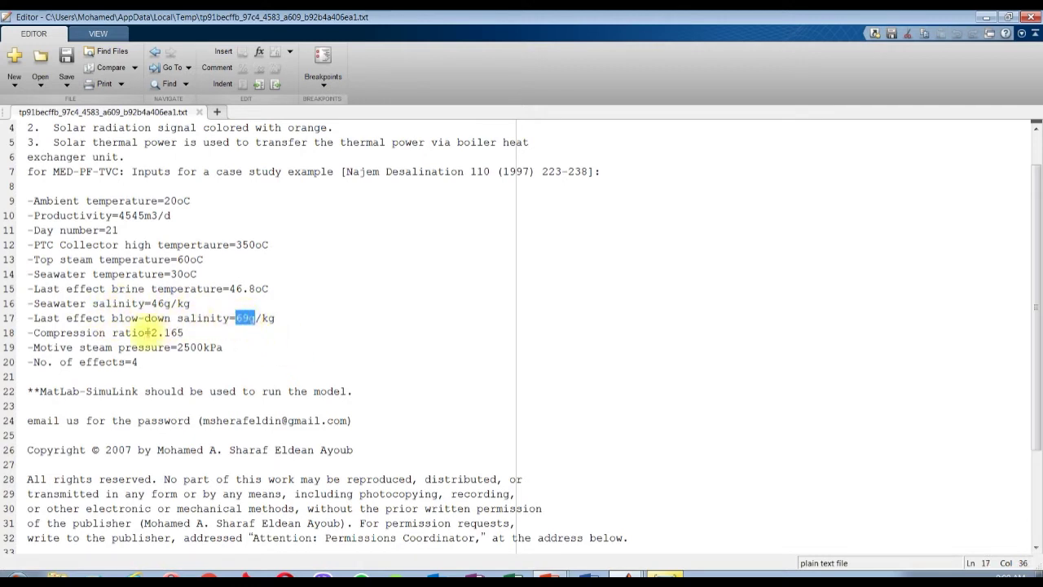
left_click_drag(151, 332, 222, 347)
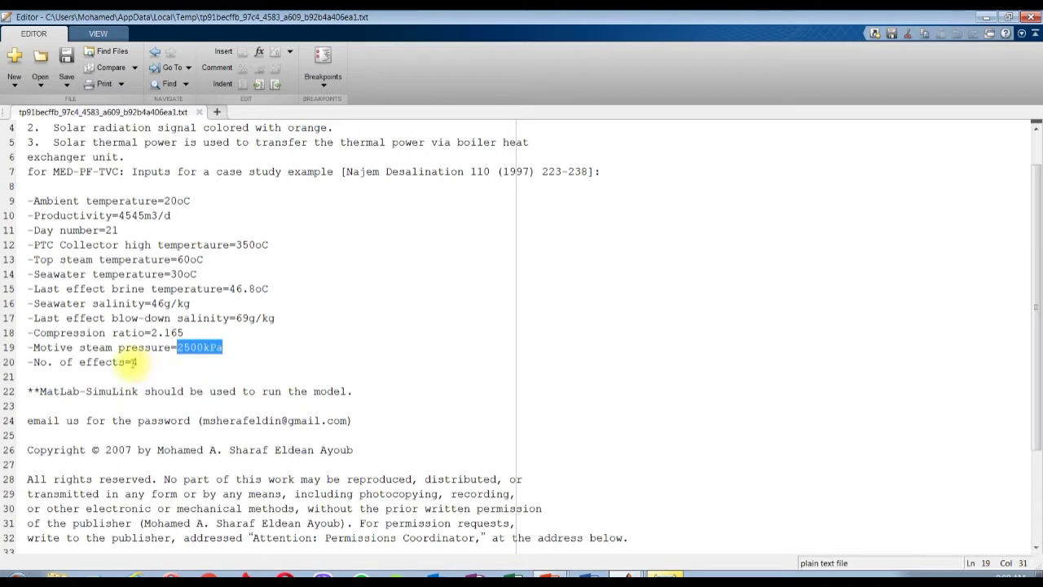
Set the MED-PF-TVC block's solar radiation to 650 W/m2
left_click(198, 112)
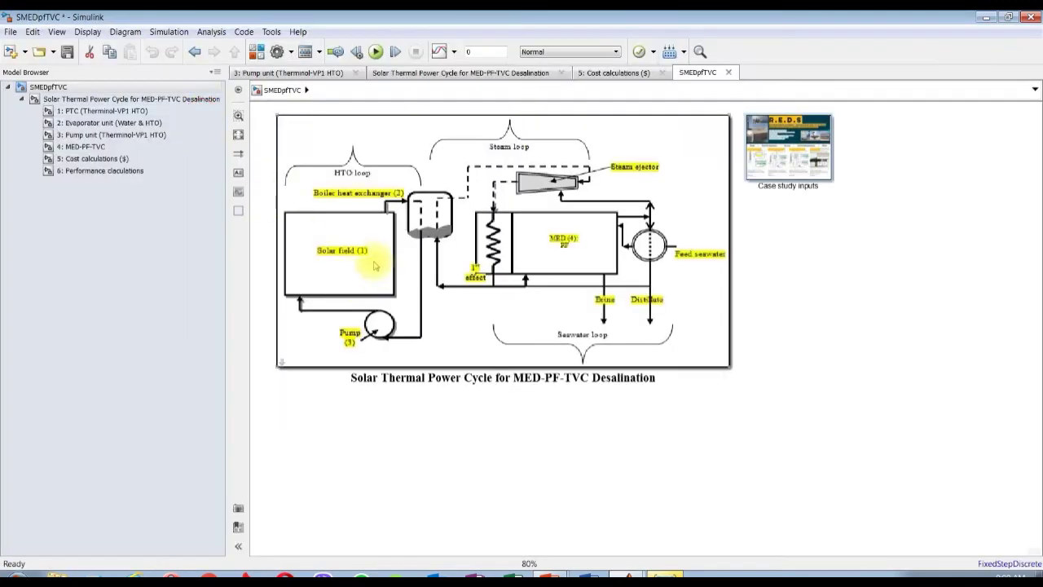
double_click(372, 144)
left_click_drag(208, 158, 504, 109)
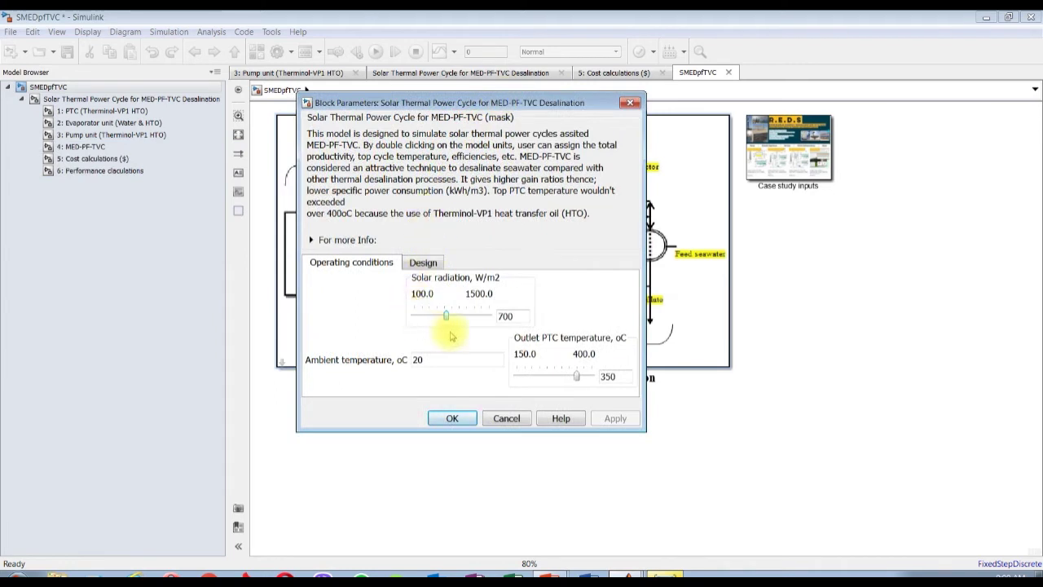
double_click(506, 316)
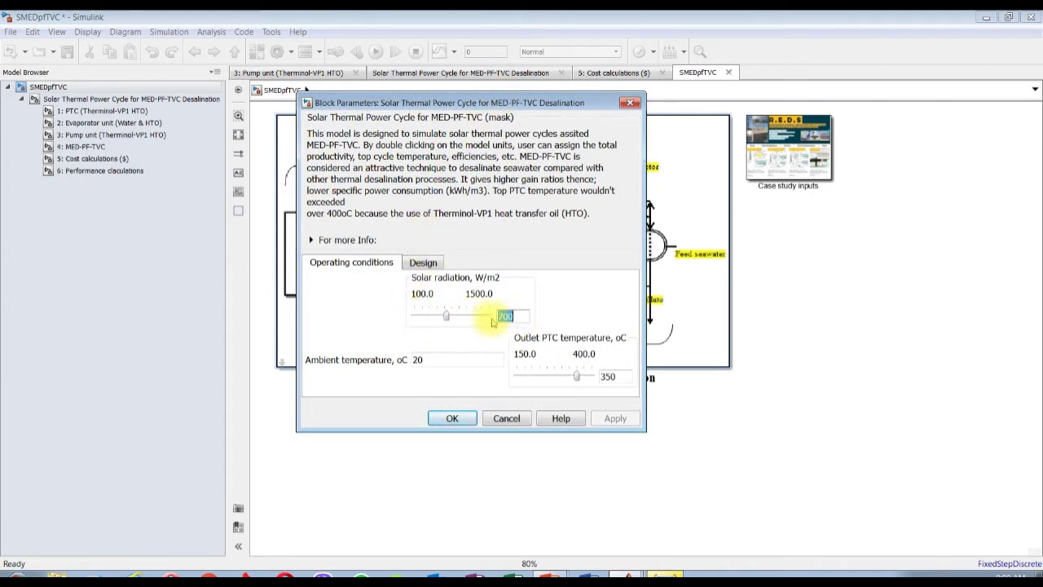
type("5")
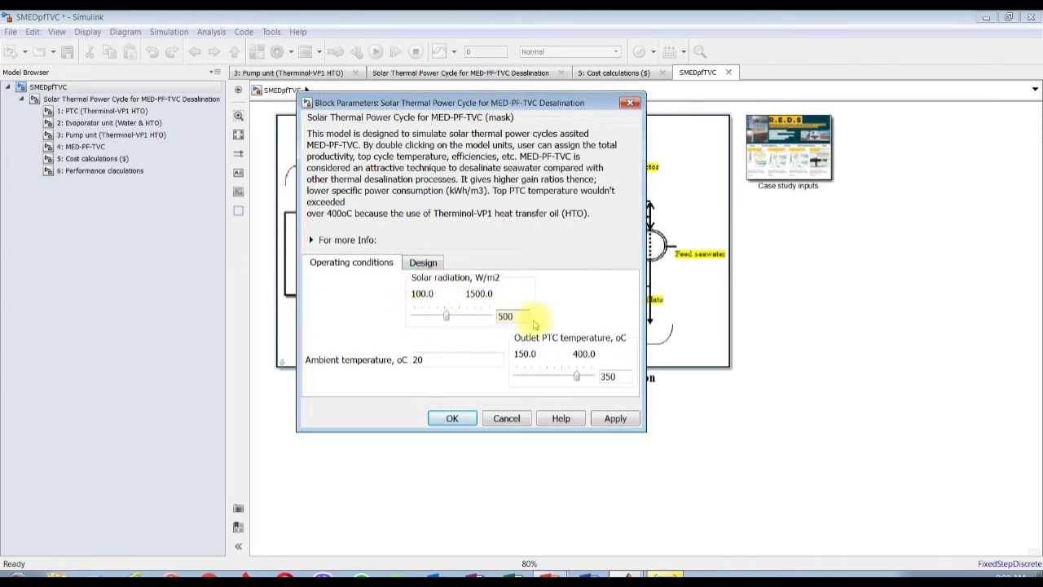
double_click(504, 316)
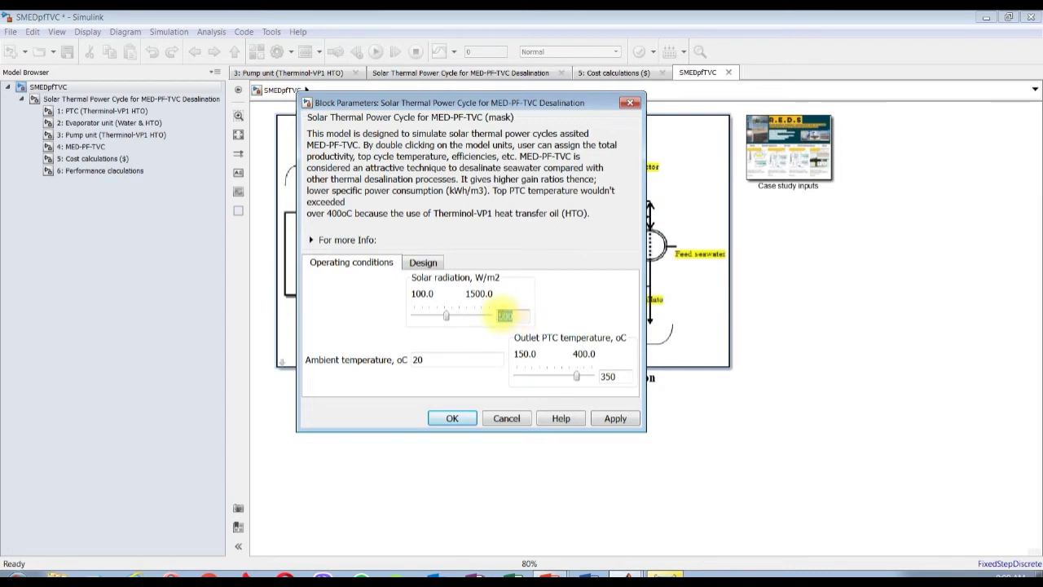
type("650")
key("Return")
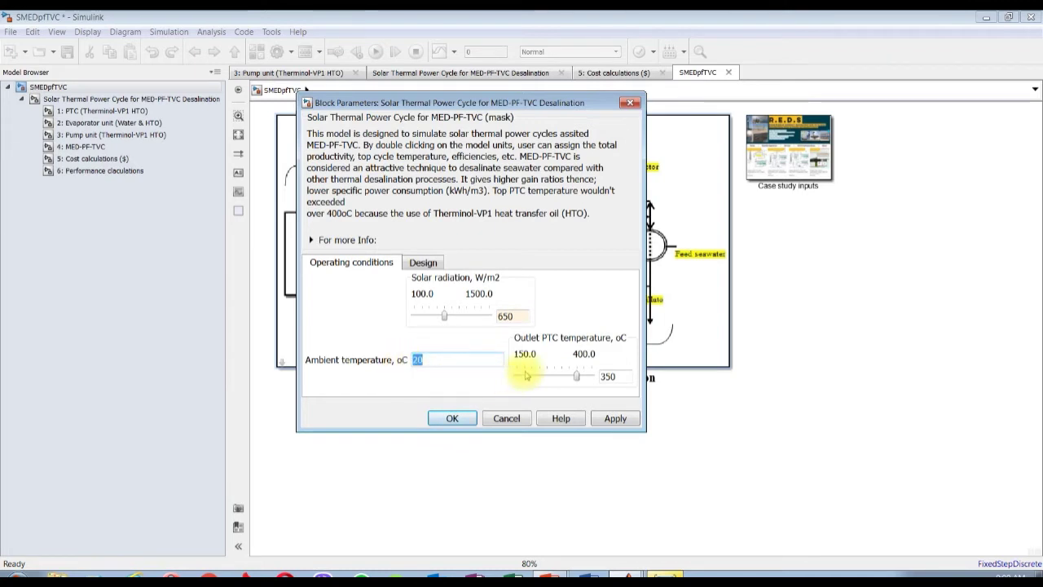
Set plant productivity to 4545 m3/day on the Design page, then apply and close
double_click(610, 376)
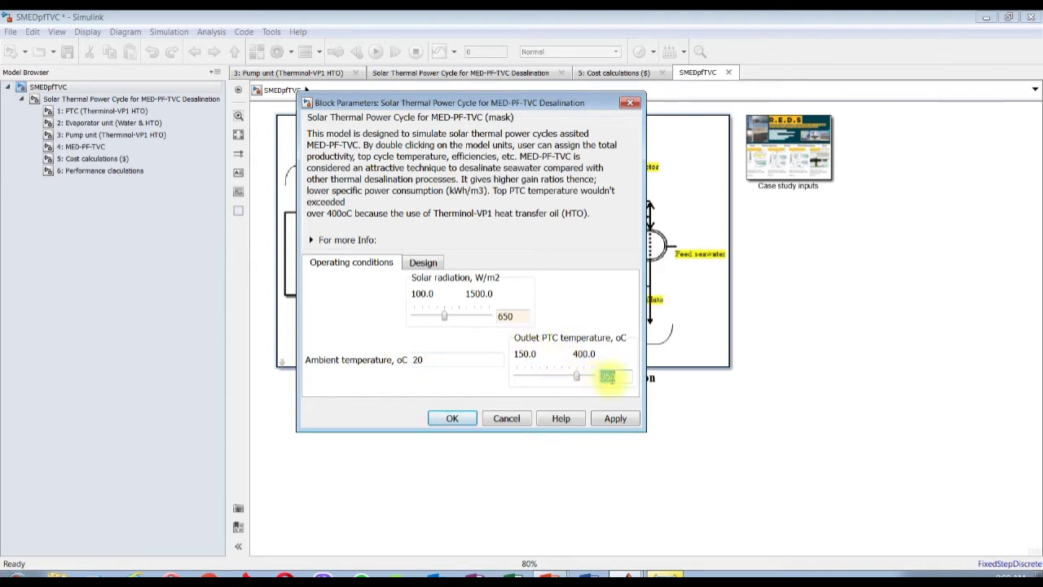
left_click(423, 262)
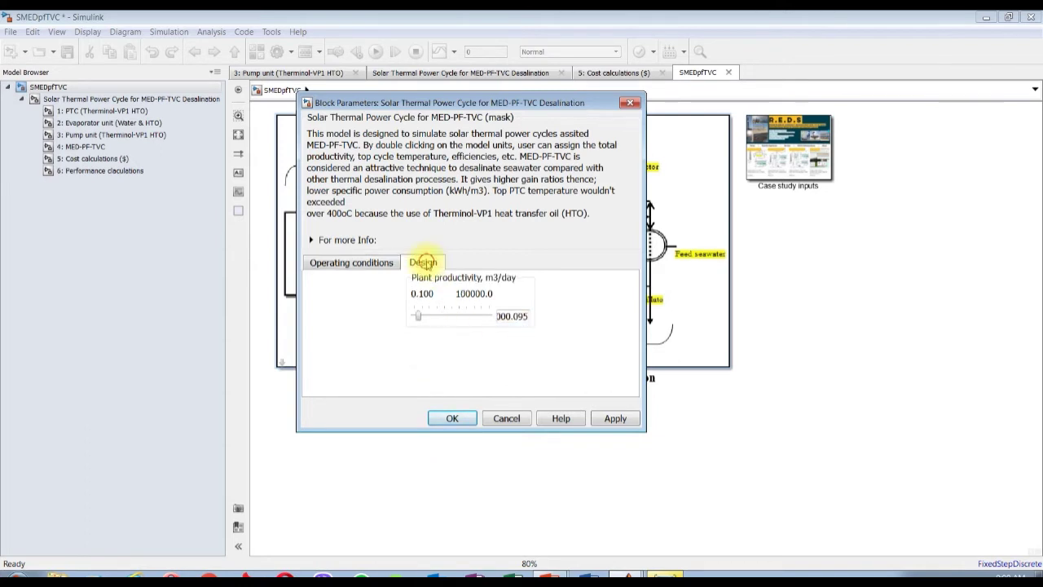
double_click(514, 316)
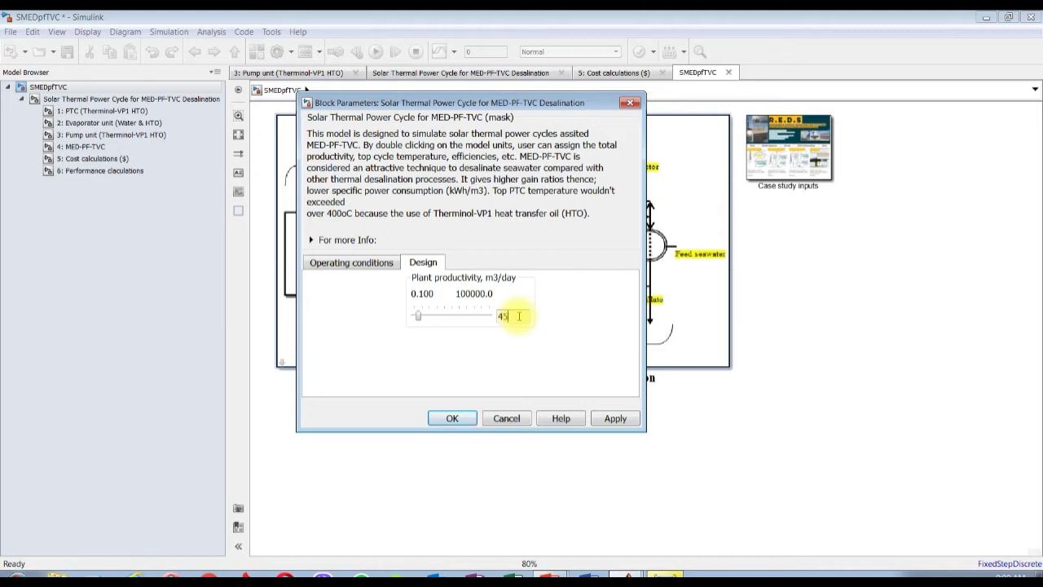
left_click(615, 418)
left_click(451, 418)
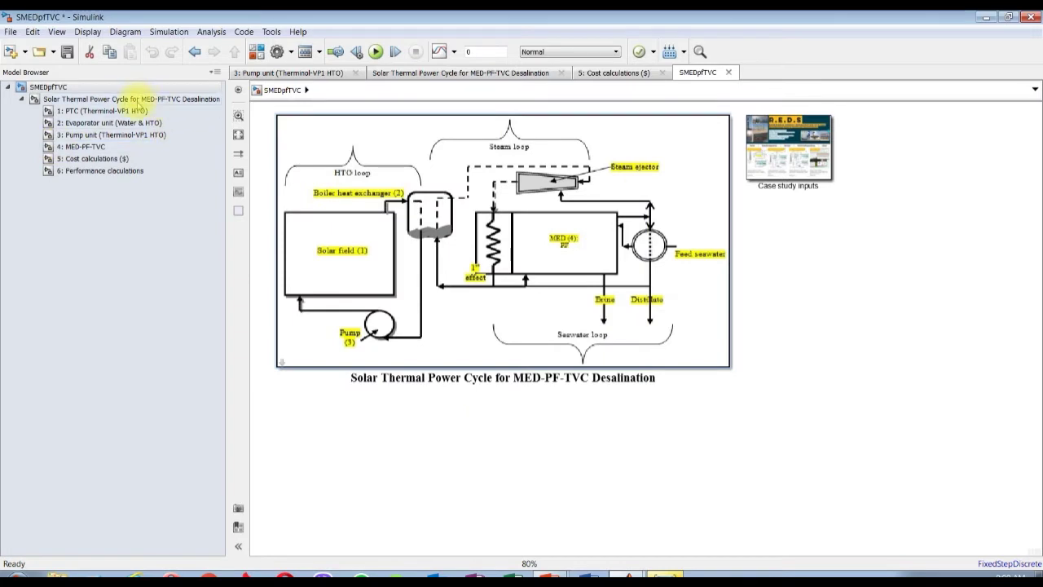
Review the PTC block parameters: 4 kg/s flow, 5.67 m width, 100 m length
left_click(138, 100)
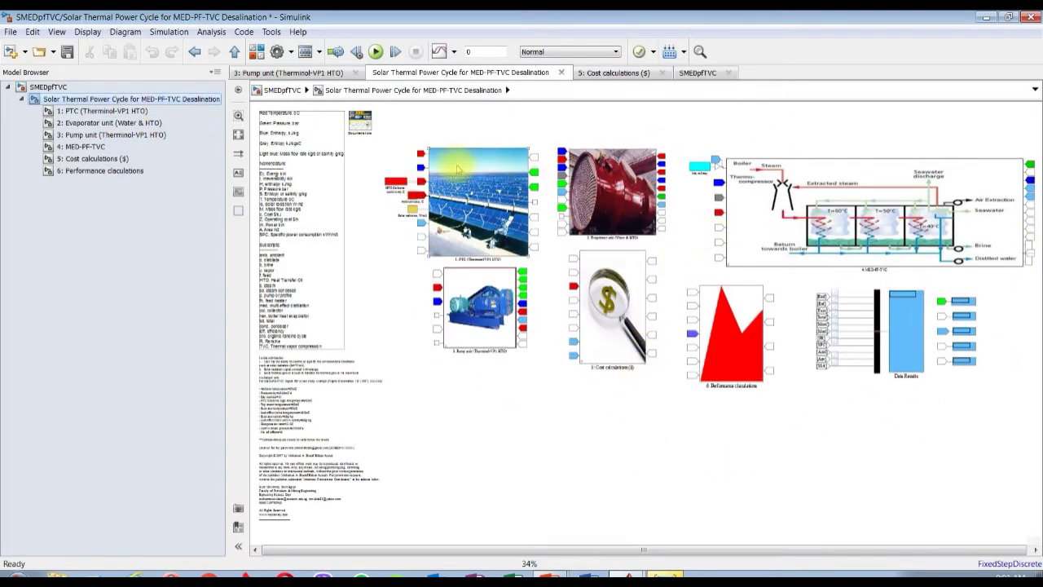
double_click(458, 169)
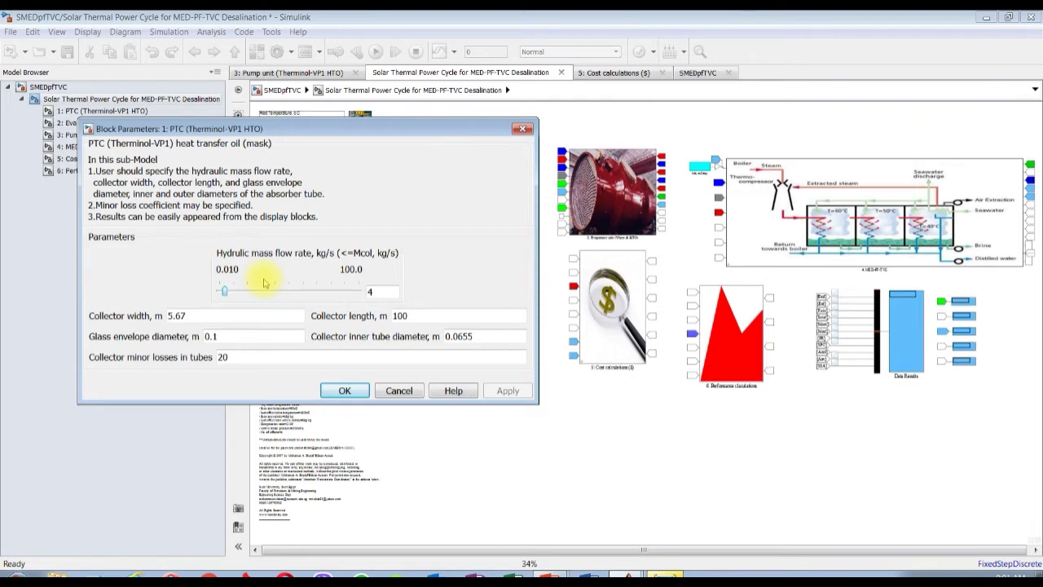
left_click_drag(200, 317, 138, 315)
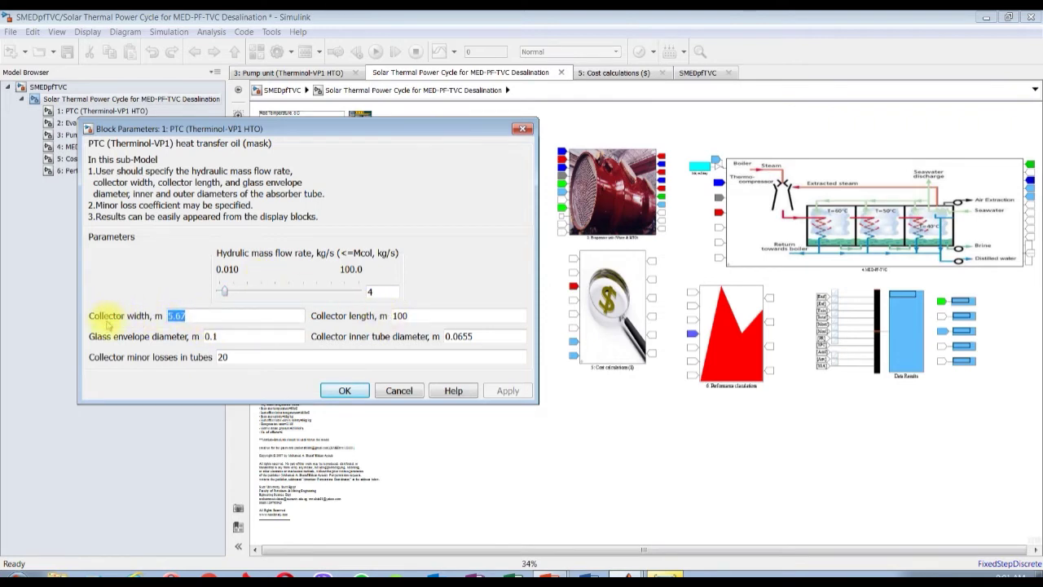
left_click(196, 315)
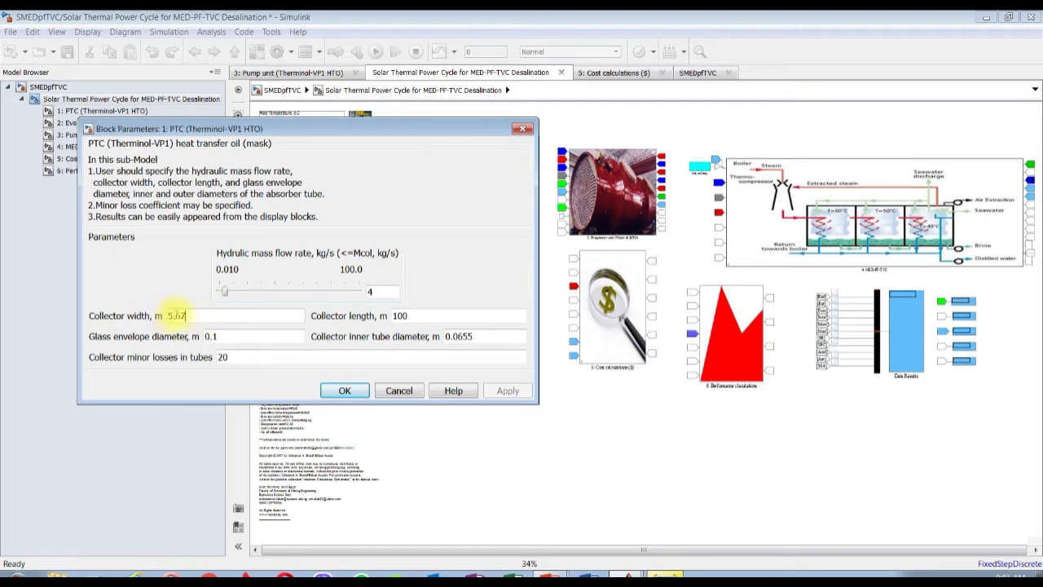
double_click(423, 314)
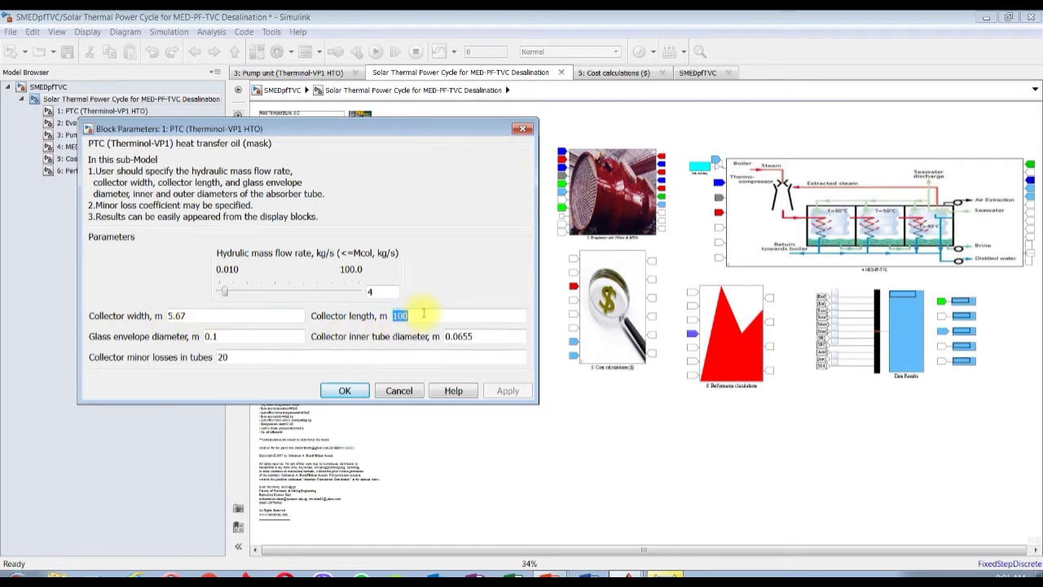
double_click(243, 335)
double_click(478, 336)
double_click(267, 356)
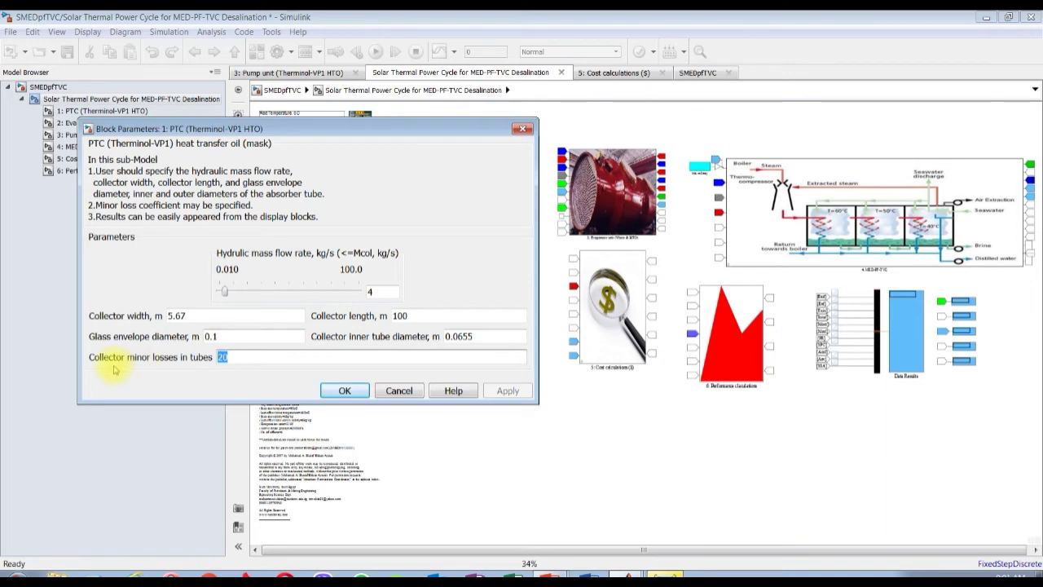
left_click(344, 391)
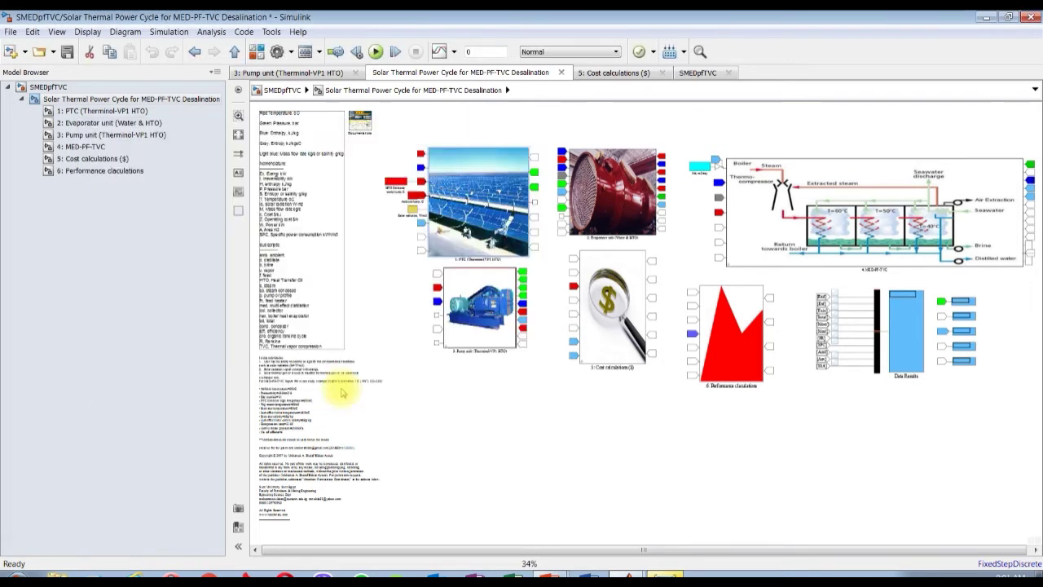
Review the evaporator parameters: 0.0129 tube diameter, 0.5 shell diameter, 0.80 effectiveness
double_click(583, 186)
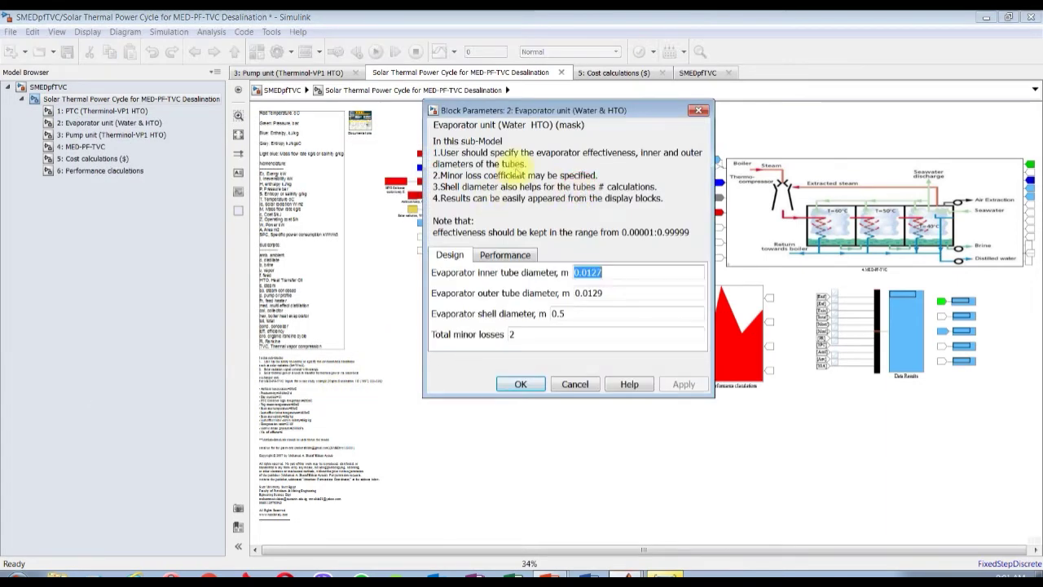
left_click_drag(529, 110, 370, 107)
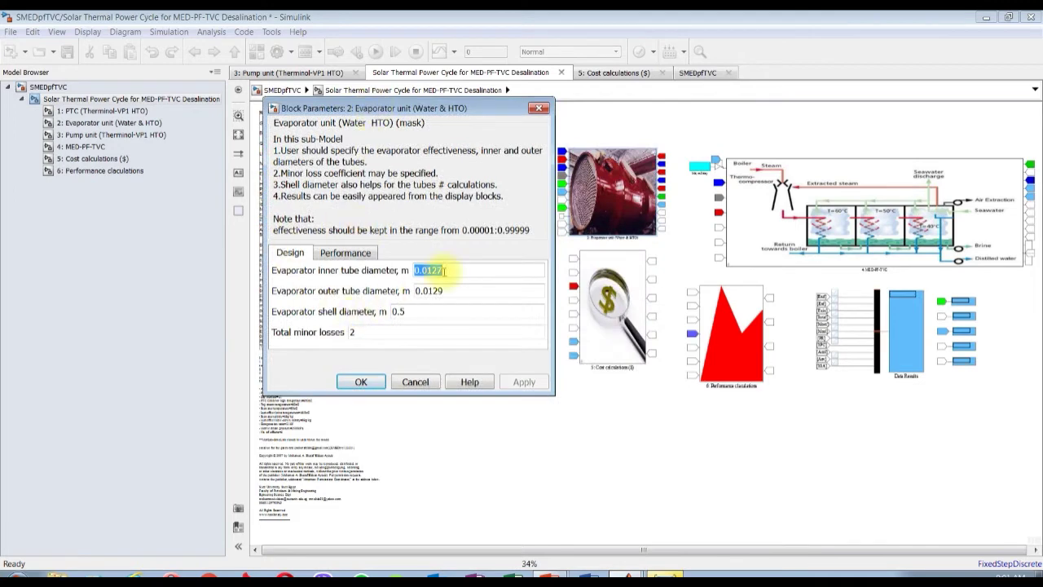
double_click(432, 290)
double_click(422, 313)
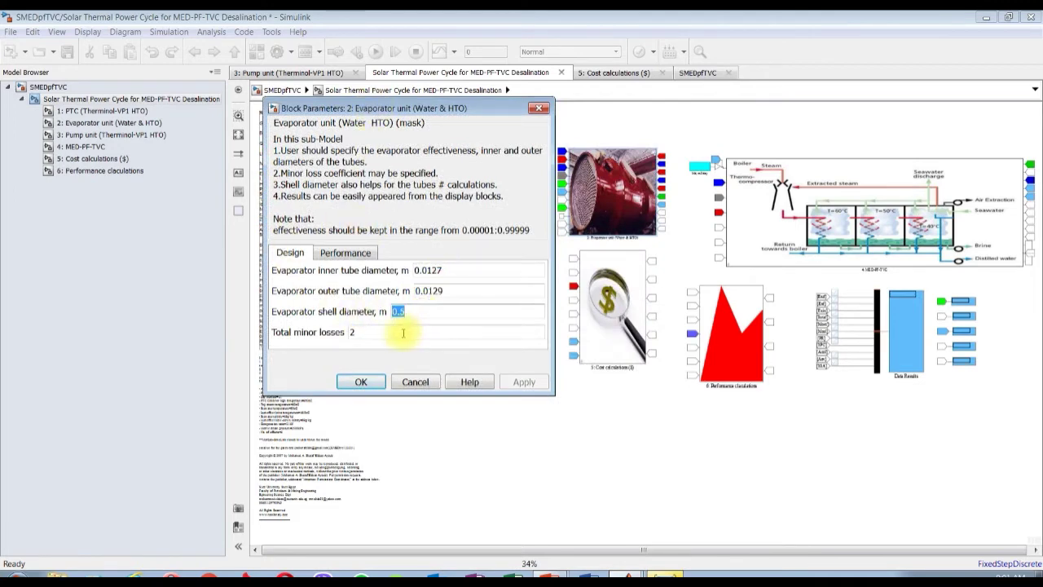
double_click(431, 291)
double_click(398, 311)
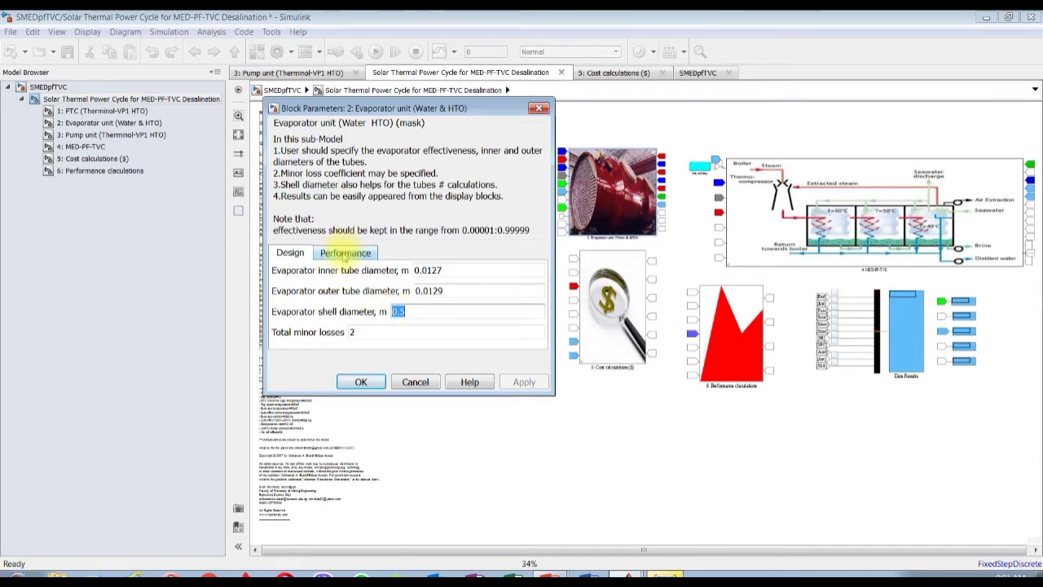
left_click(345, 255)
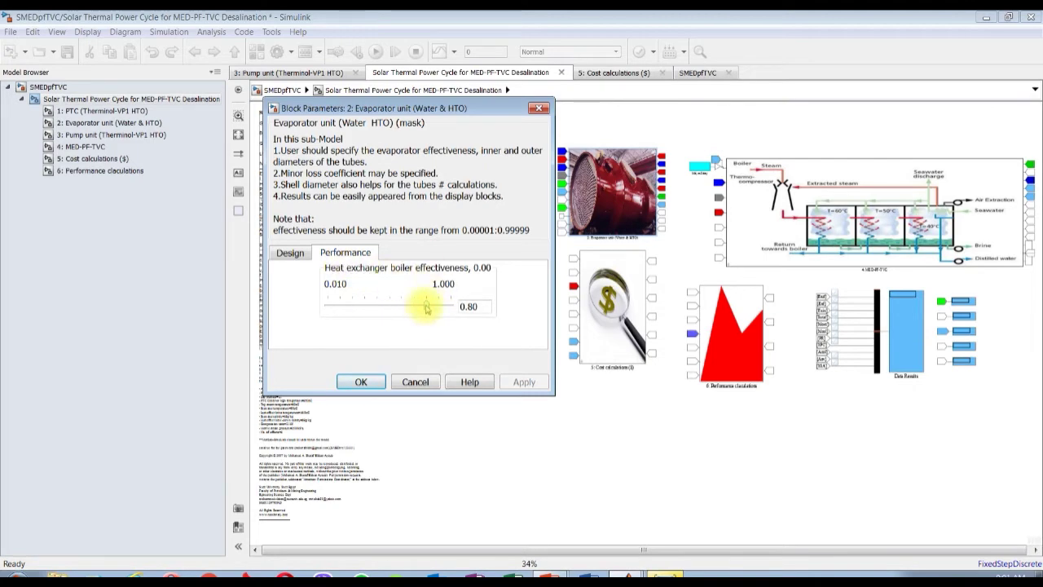
double_click(468, 306)
left_click(361, 382)
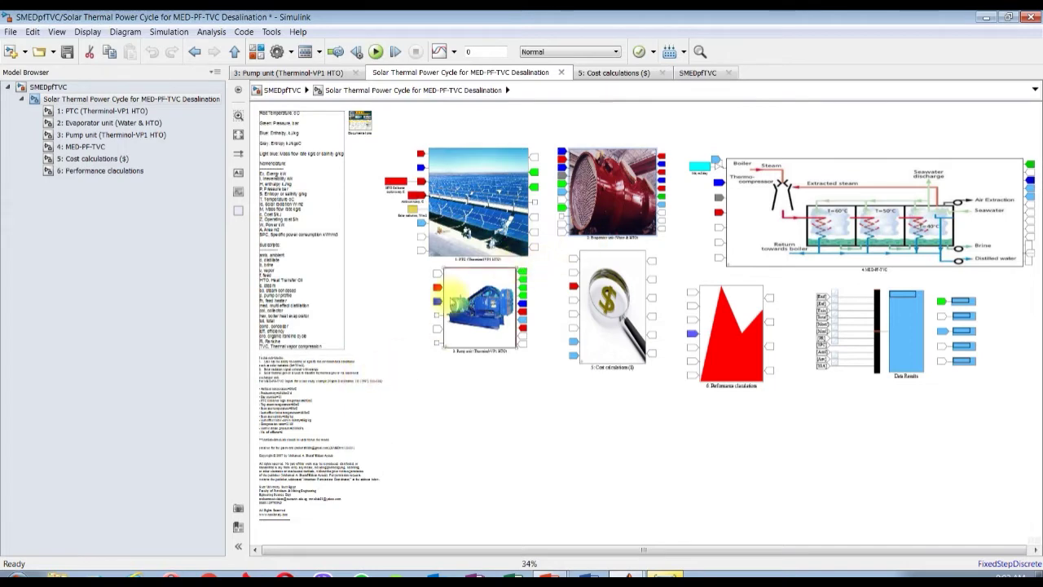
Confirm pump efficiency 0.75, then open the Cost calculations parameters
double_click(450, 298)
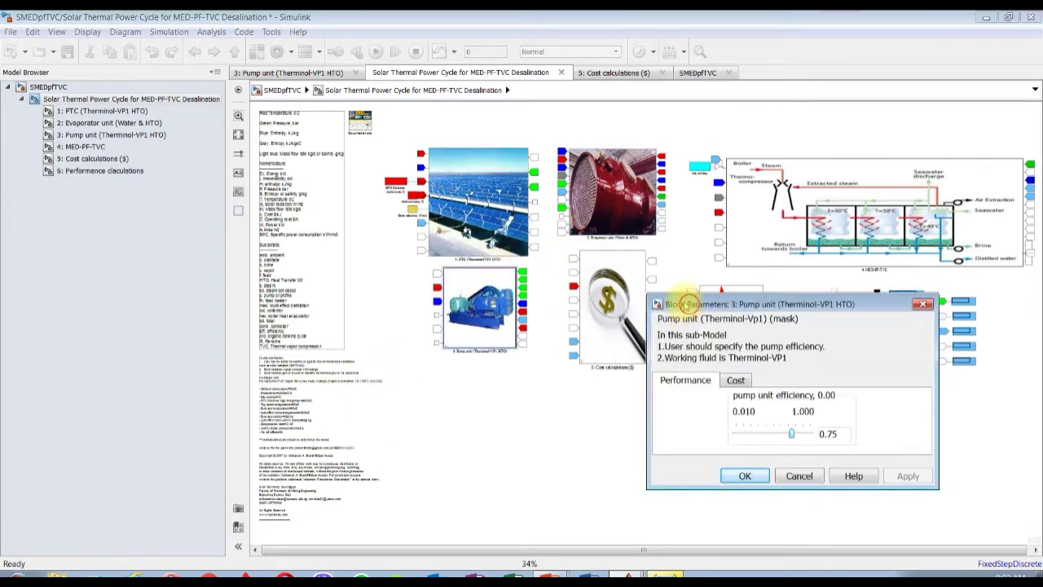
left_click_drag(689, 301, 433, 163)
double_click(575, 294)
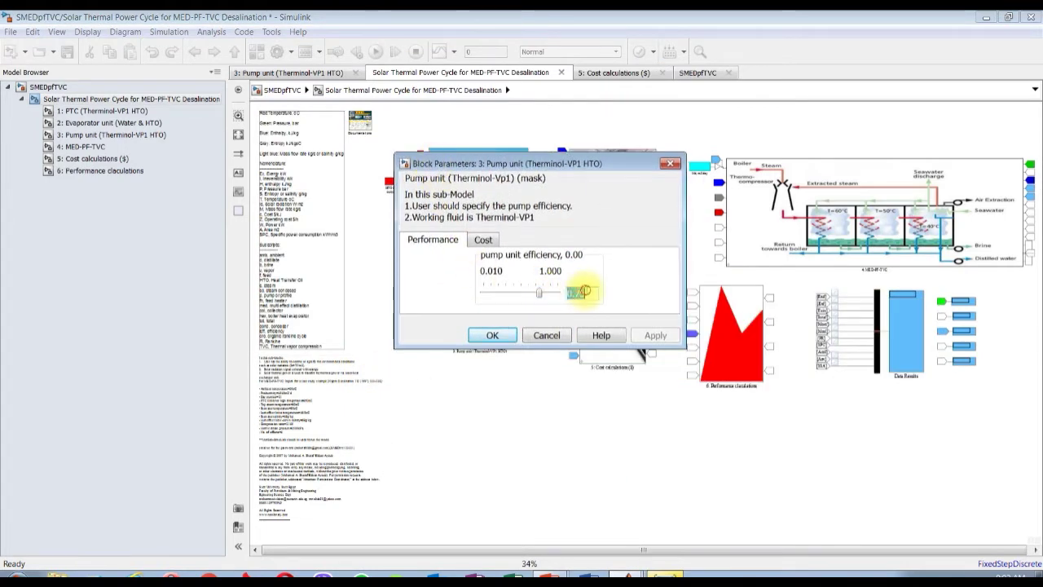
left_click(481, 239)
left_click(434, 239)
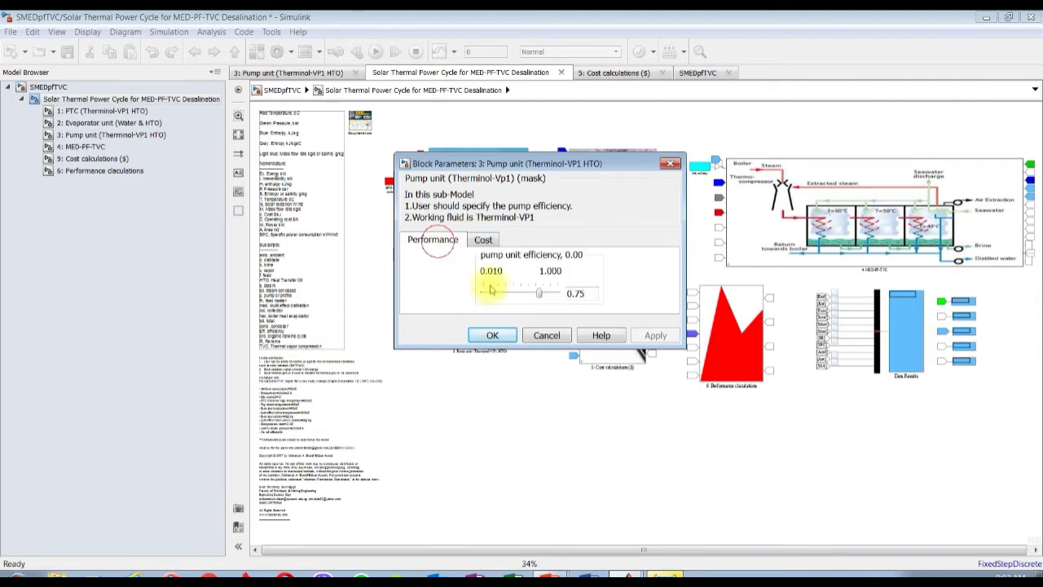
left_click(492, 335)
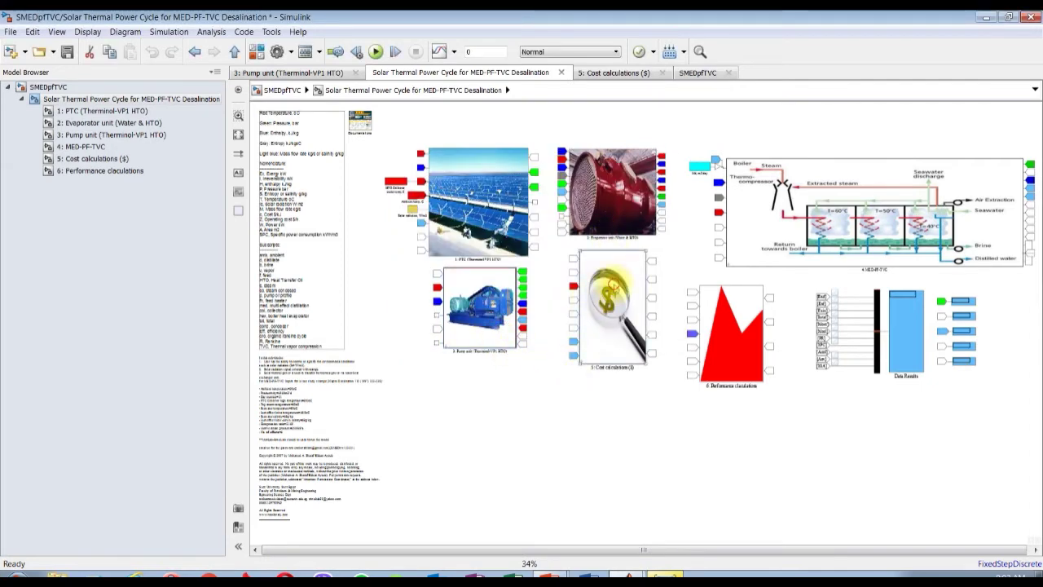
double_click(612, 285)
left_click_drag(470, 234, 439, 100)
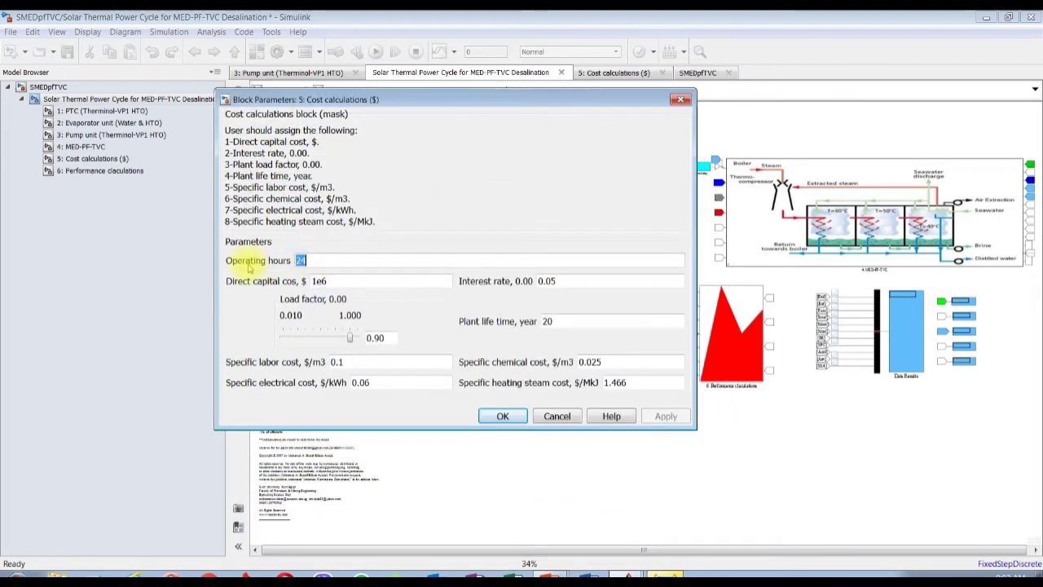
Change the Cost calculations plant life time from 20 to 25 years and apply
double_click(336, 281)
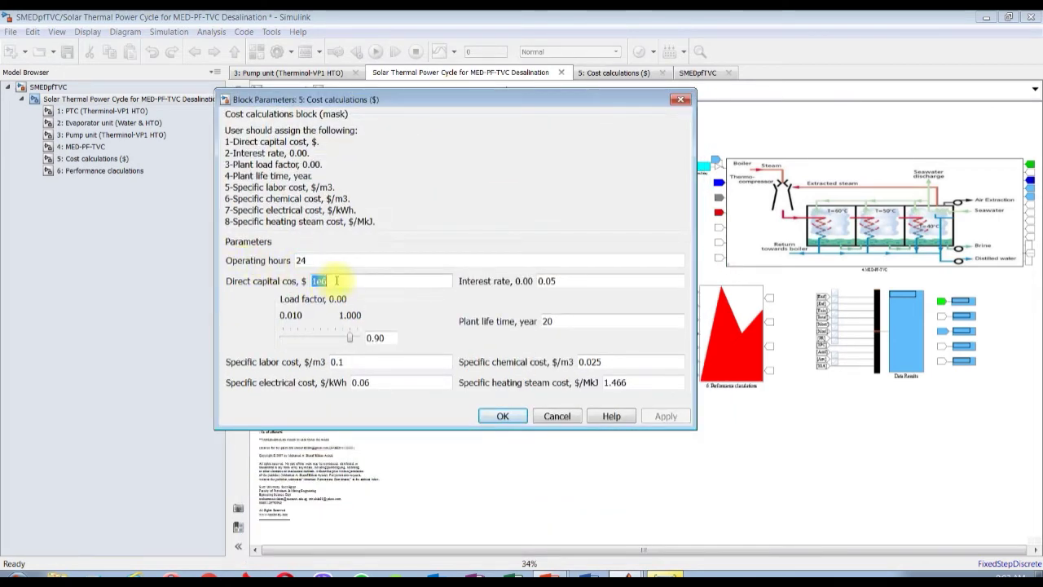
double_click(557, 280)
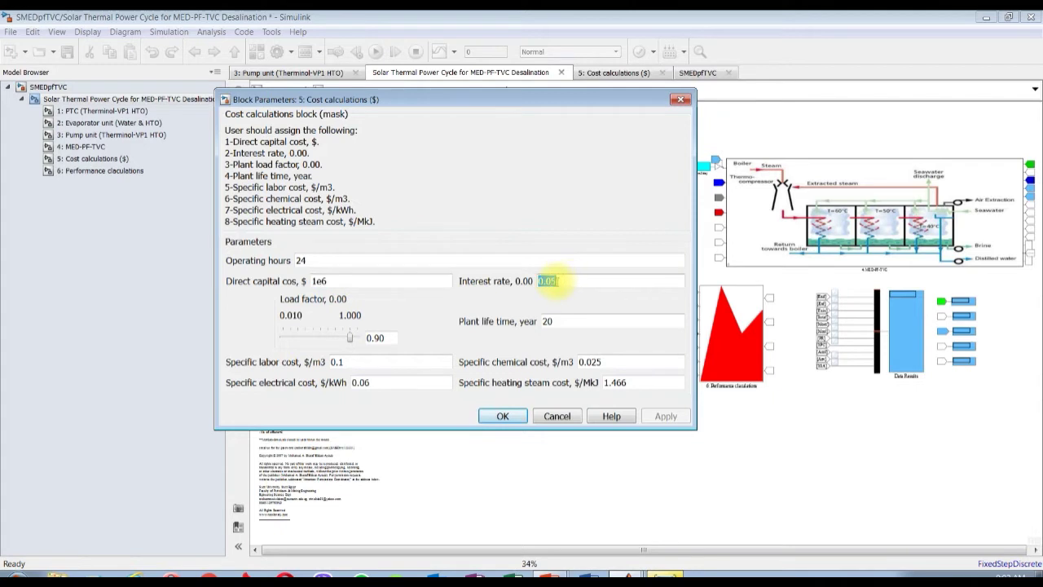
double_click(376, 337)
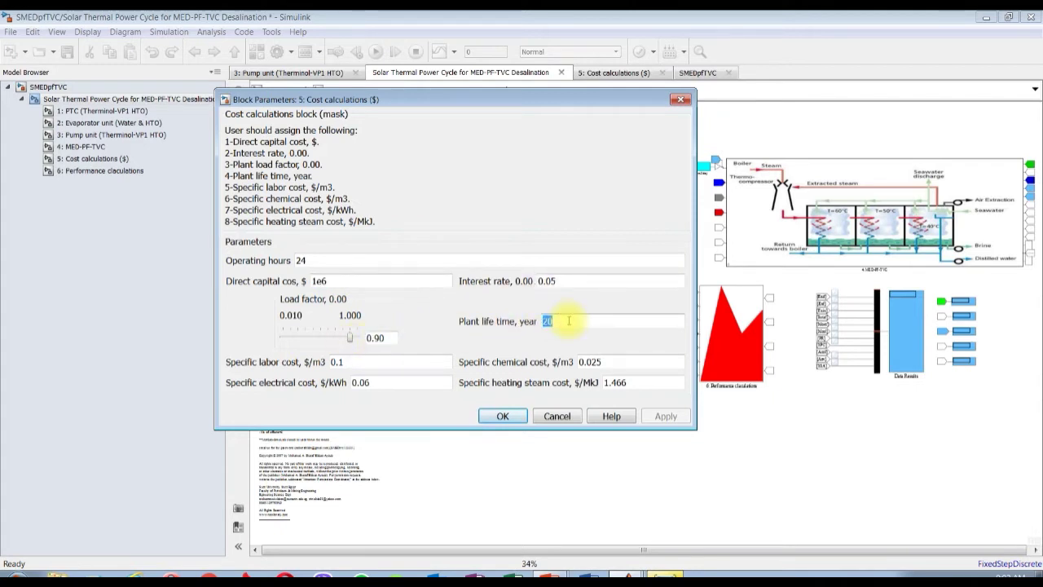
type("25")
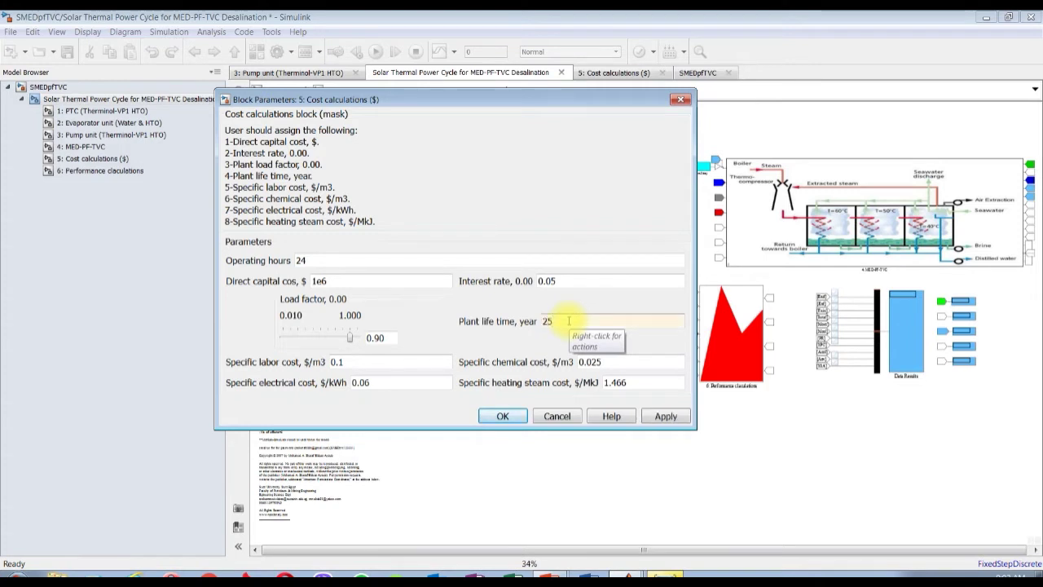
double_click(364, 360)
double_click(381, 381)
double_click(589, 362)
double_click(614, 382)
double_click(357, 362)
double_click(360, 383)
double_click(351, 361)
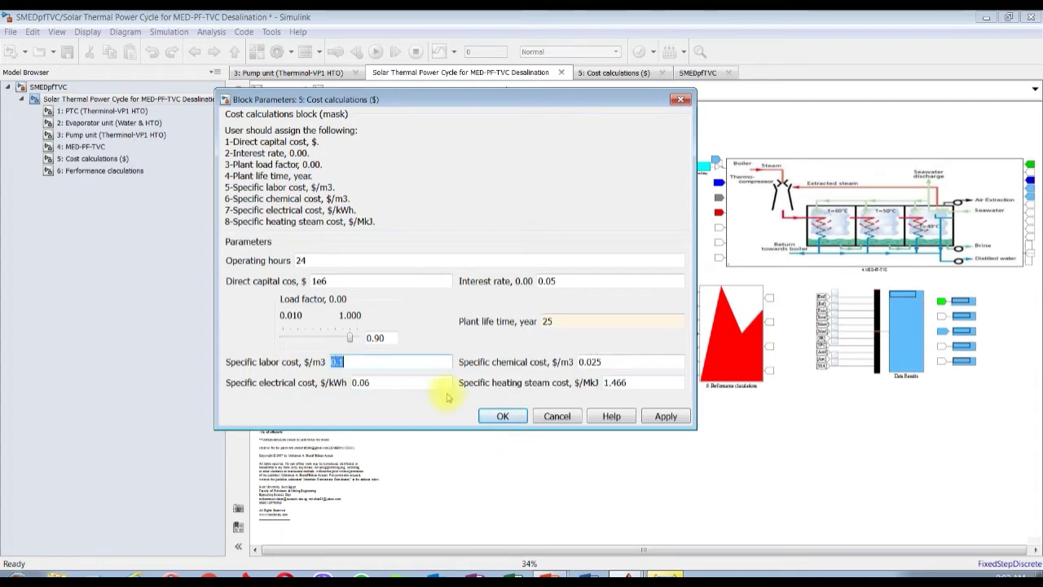
left_click(665, 415)
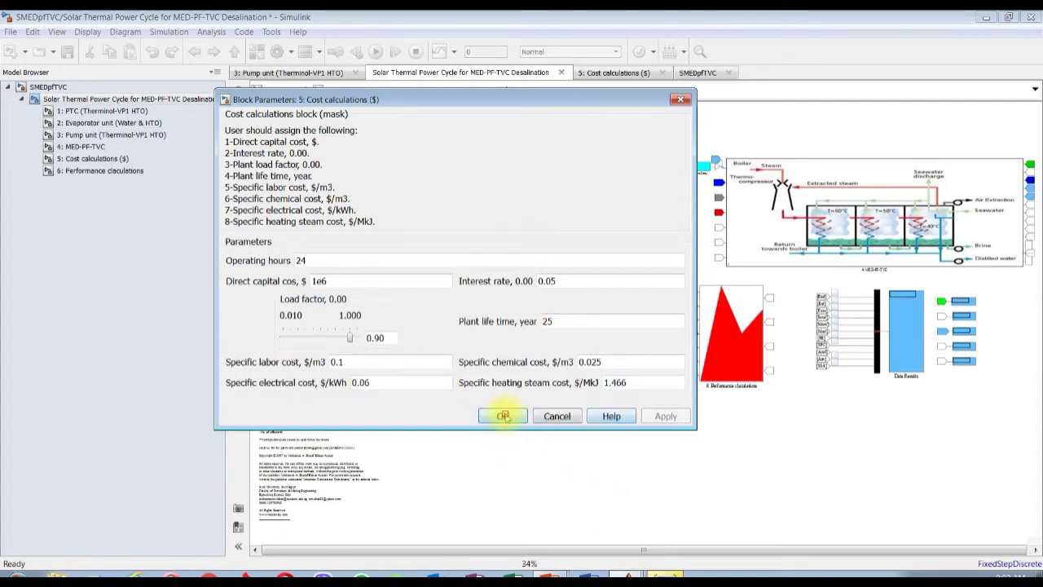
left_click(503, 415)
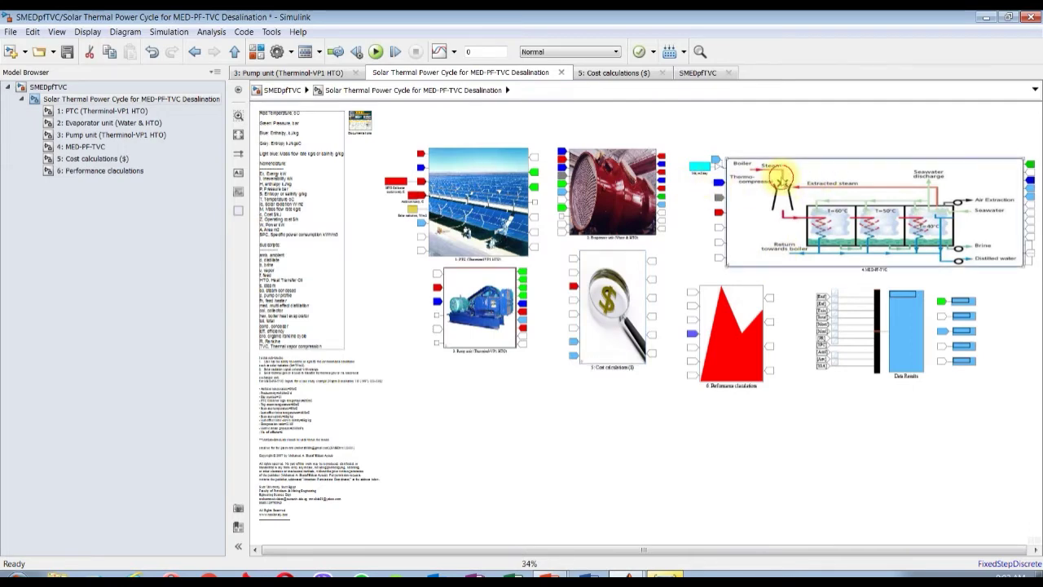
Widen the MED-PF-TVC parameters and review 46.8 brine temperature and 46e-3/69e-3 salinities
double_click(781, 179)
left_click_drag(649, 98, 417, 63)
left_click_drag(677, 143, 833, 144)
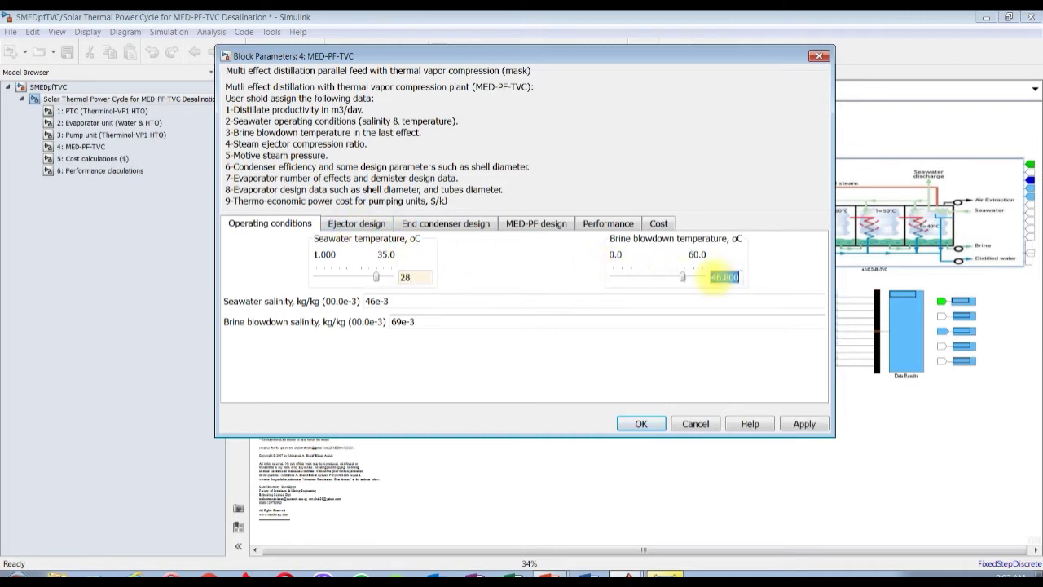
left_click_drag(713, 277, 727, 277)
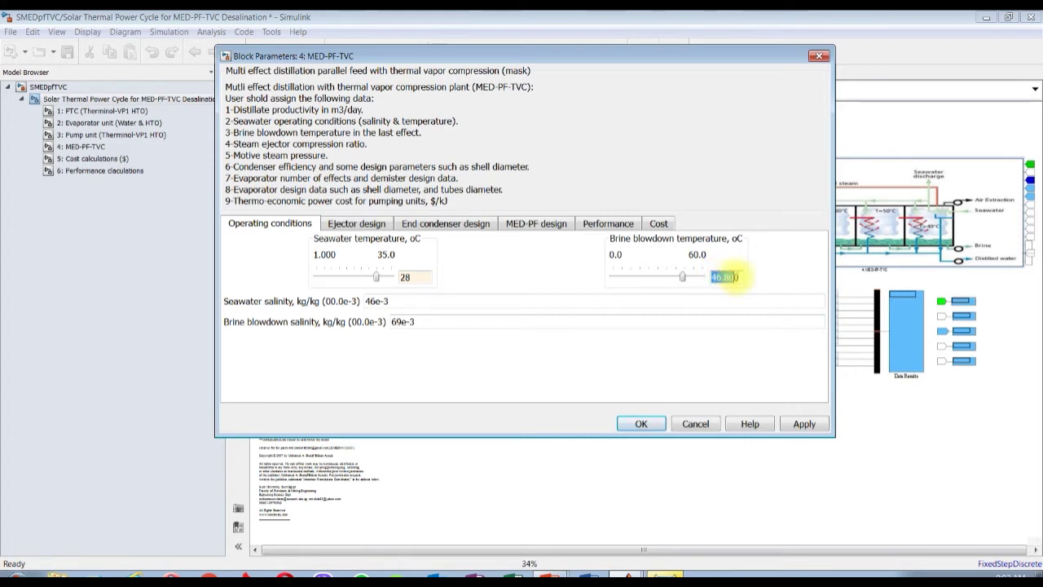
double_click(421, 302)
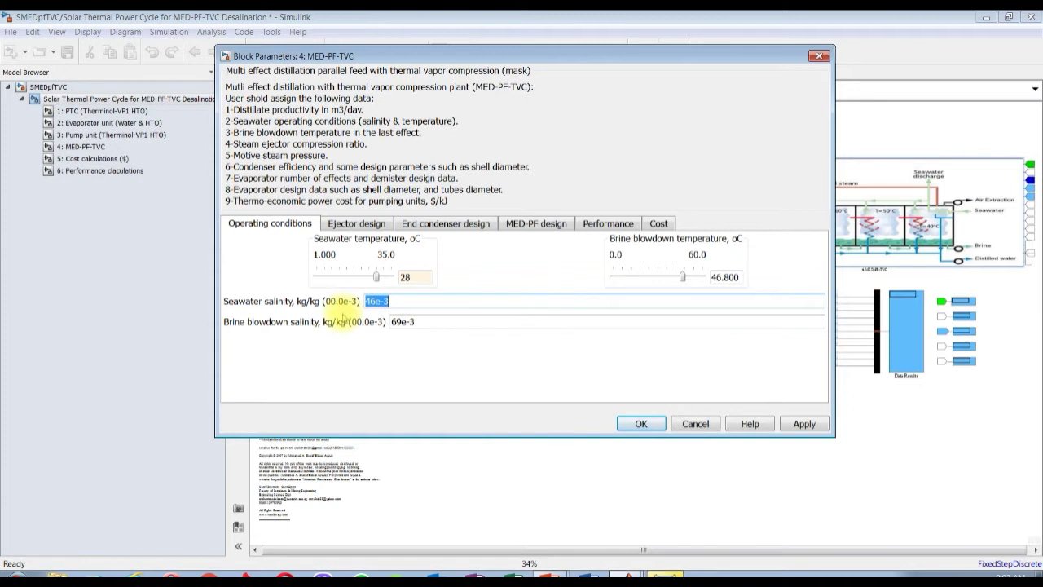
double_click(407, 323)
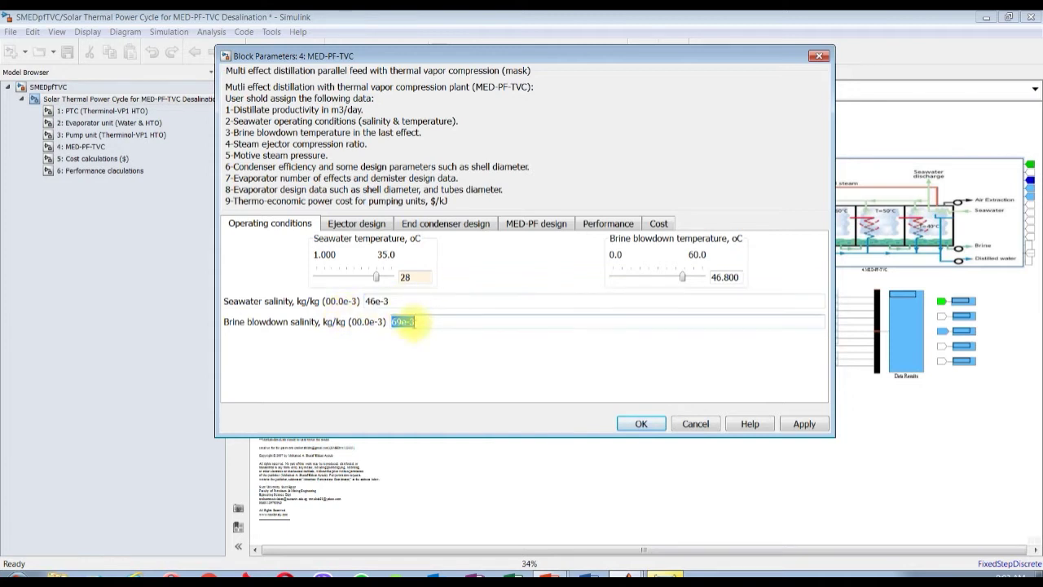
double_click(404, 300)
left_click(363, 224)
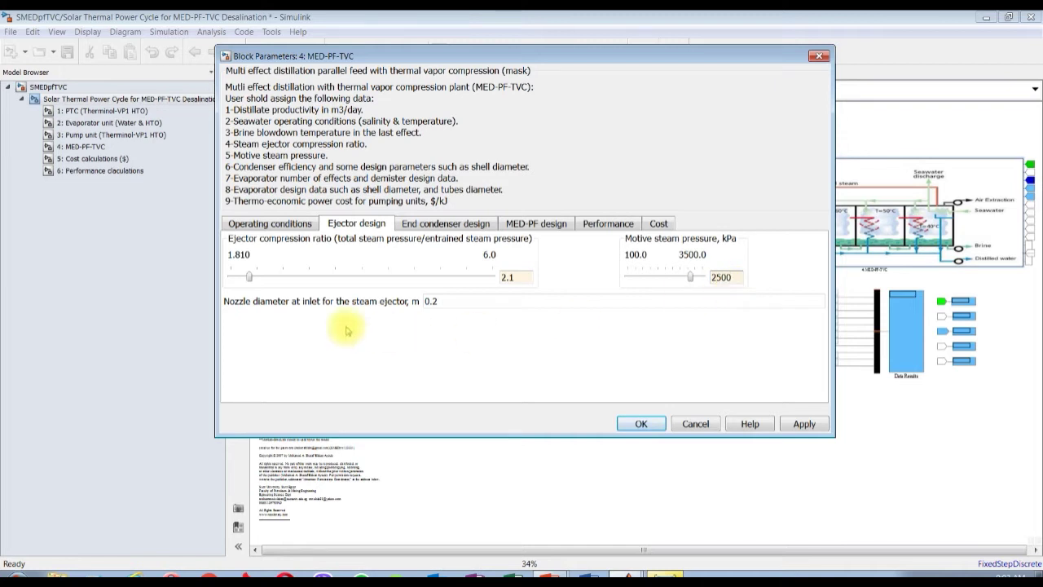
Apply the 0.2 m nozzle diameter and check condenser tube diameters 0.0256 and 0.025
double_click(471, 303)
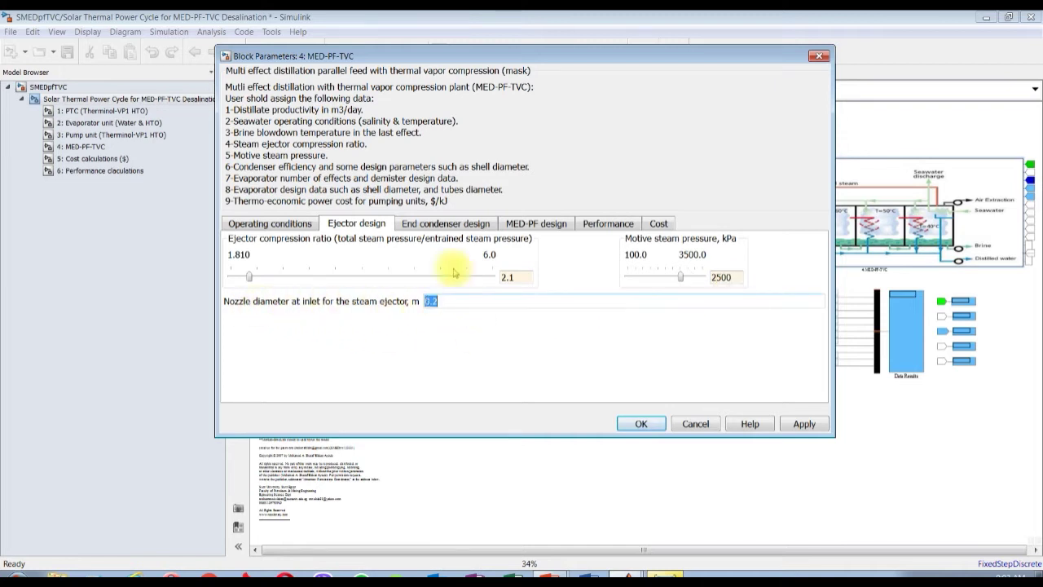
left_click(802, 425)
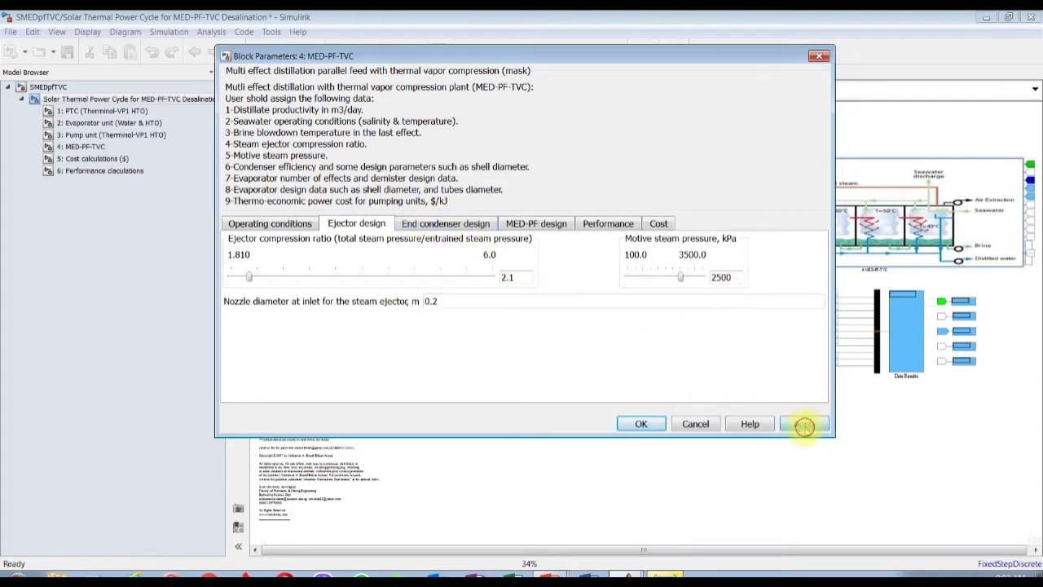
left_click(428, 226)
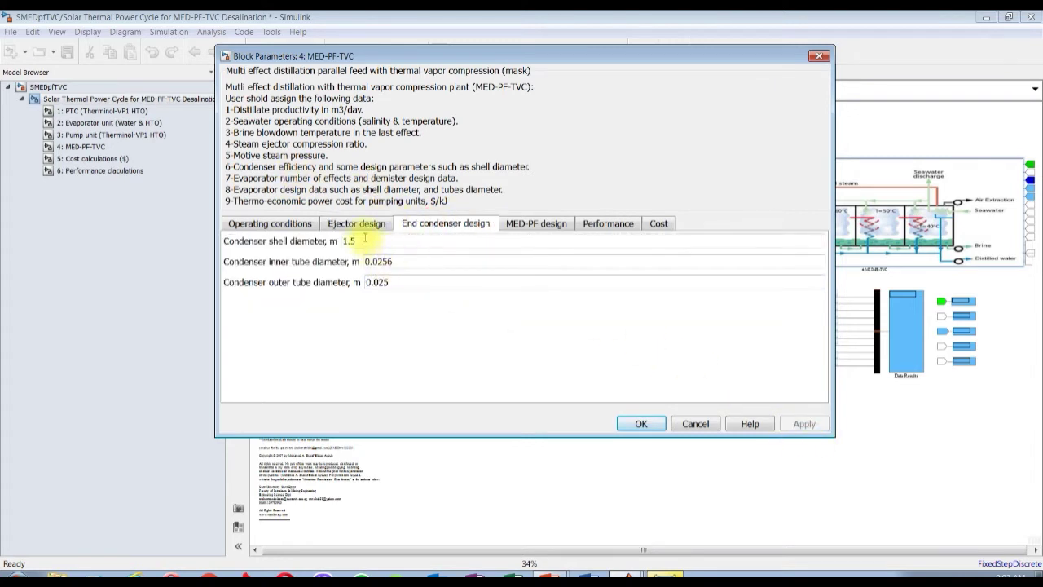
double_click(378, 261)
double_click(383, 282)
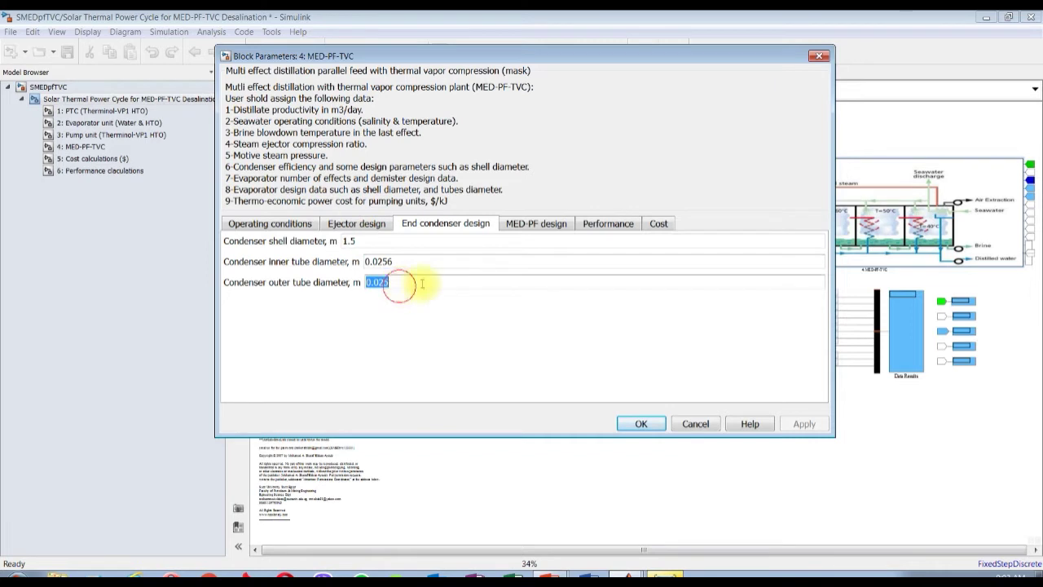
Step through the MED-PF evaporator and demister fields, including shell and tube diameters
left_click(525, 228)
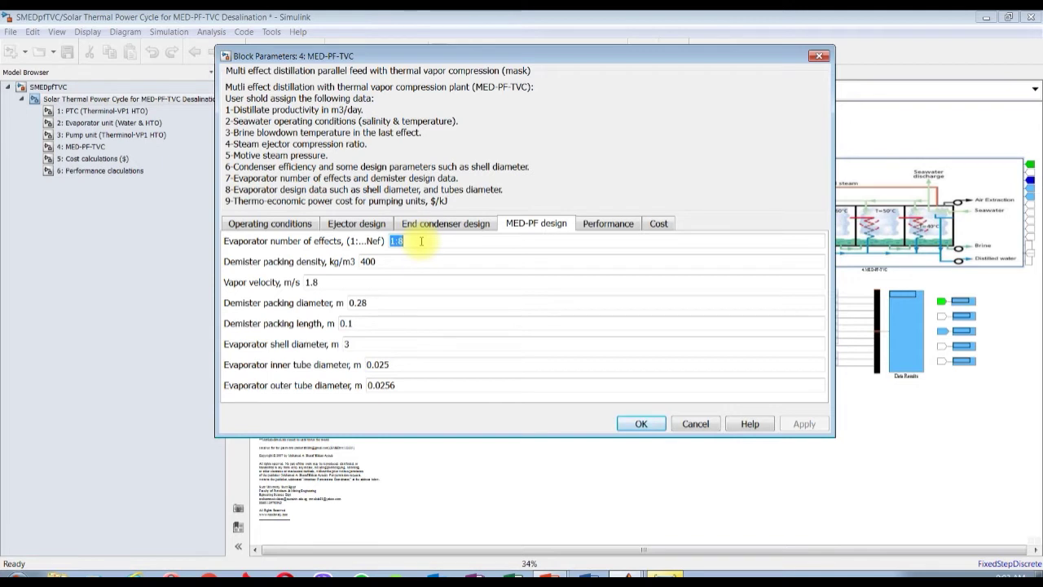
type("1")
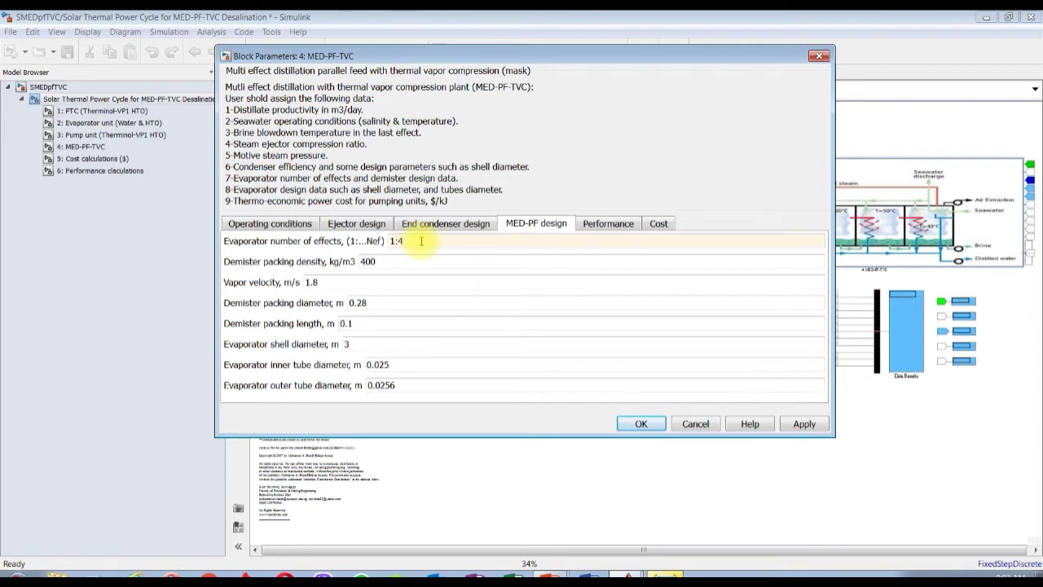
key("Tab")
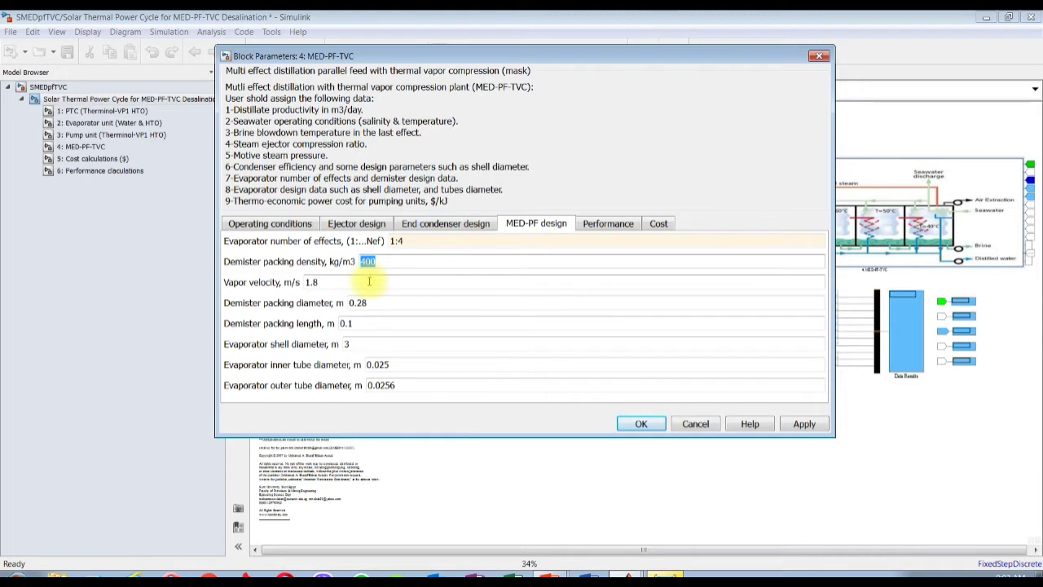
key("Tab")
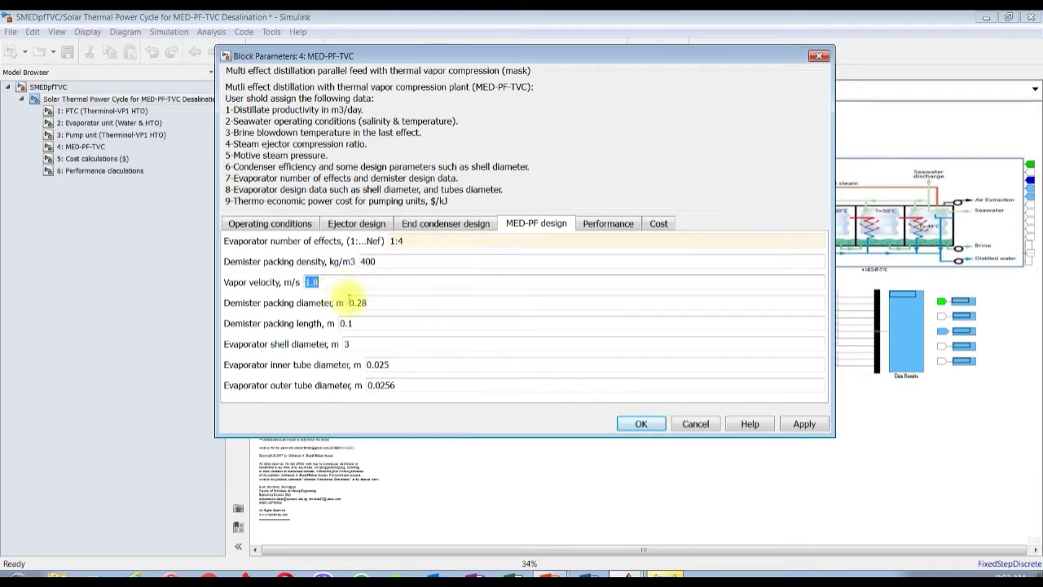
key("Tab")
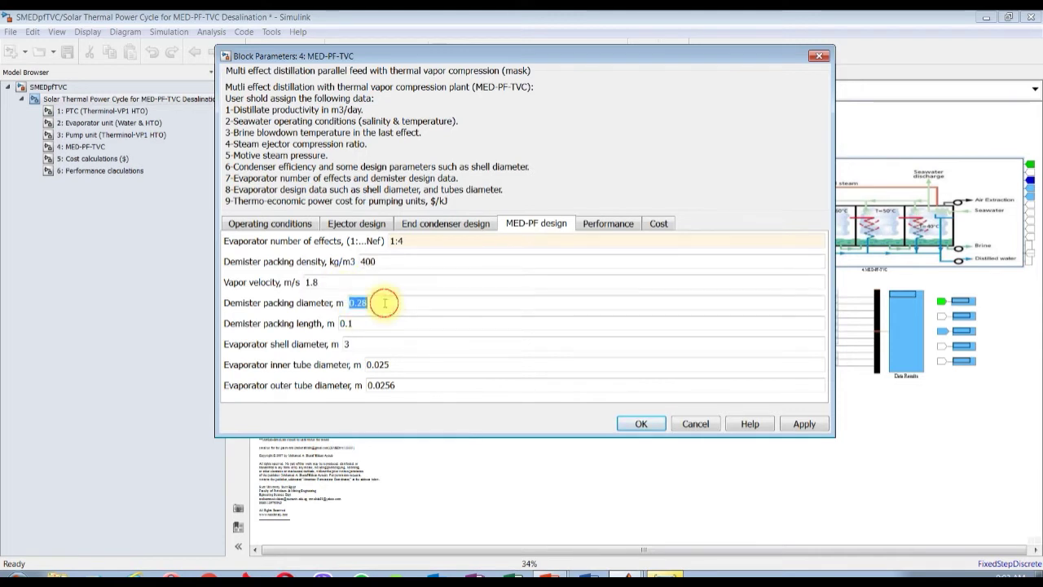
key("Tab")
double_click(355, 346)
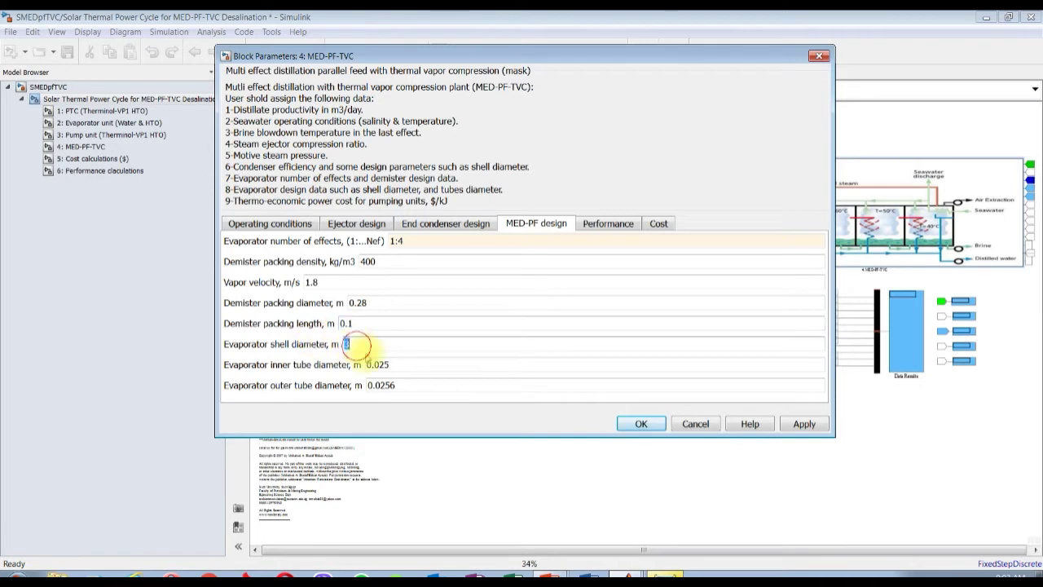
key("Tab")
key("Tab")
left_click(607, 223)
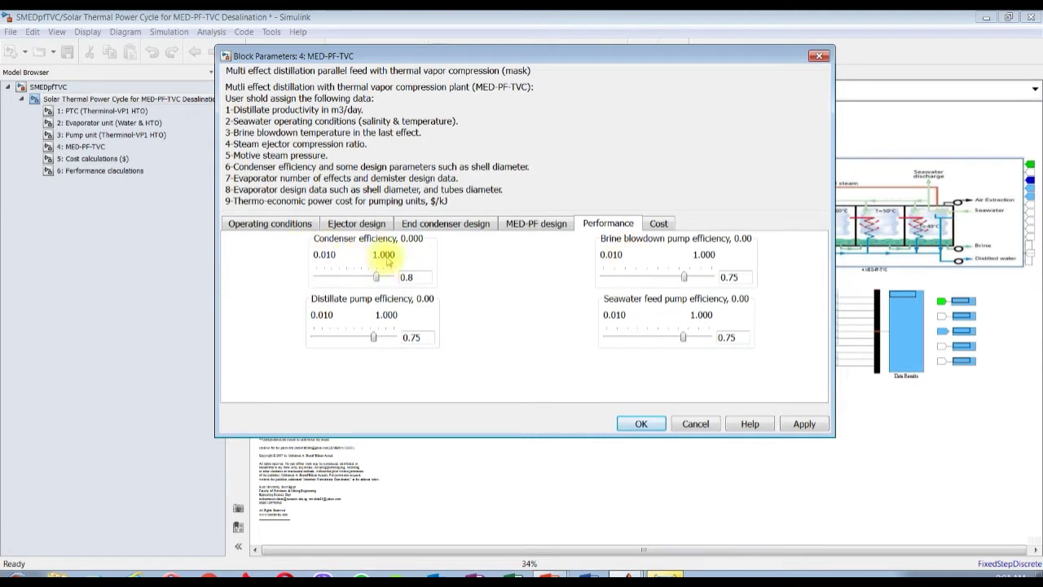
Set condenser efficiency to 0.80, check the 0.75 pump efficiencies, then apply and close
double_click(410, 276)
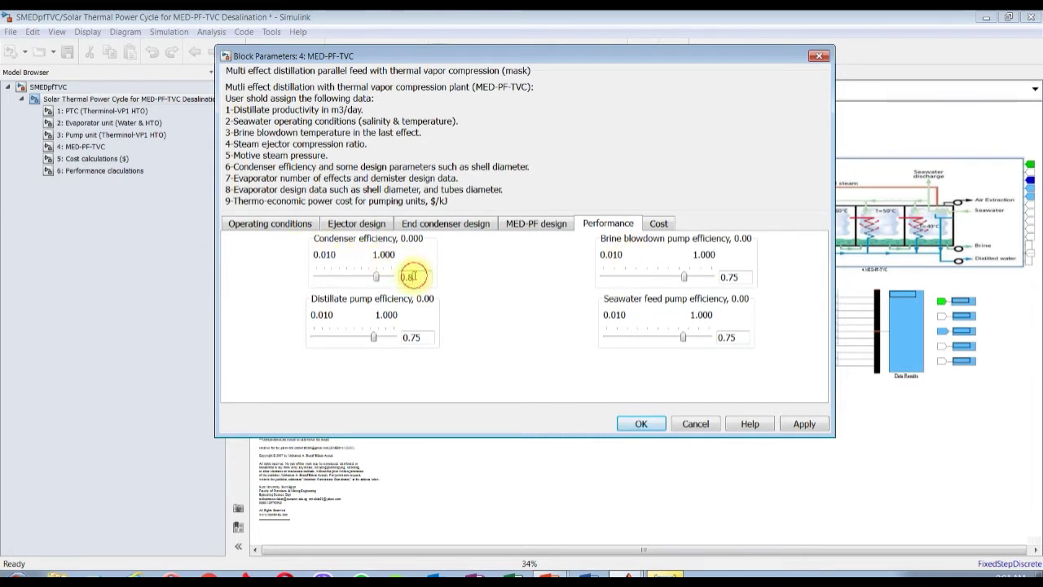
type("0")
left_click(730, 277)
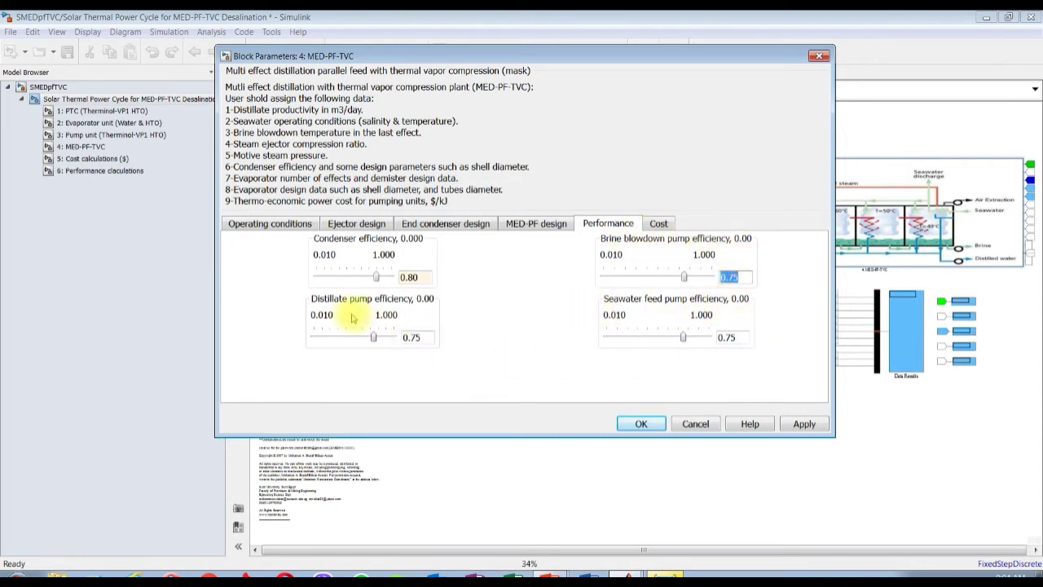
left_click(740, 336)
left_click(428, 340)
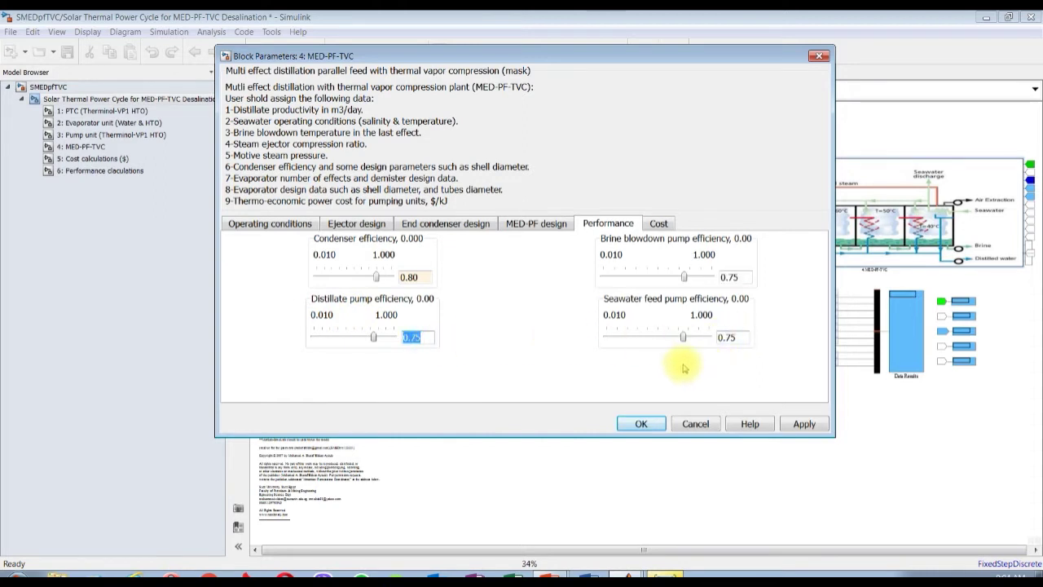
left_click(658, 223)
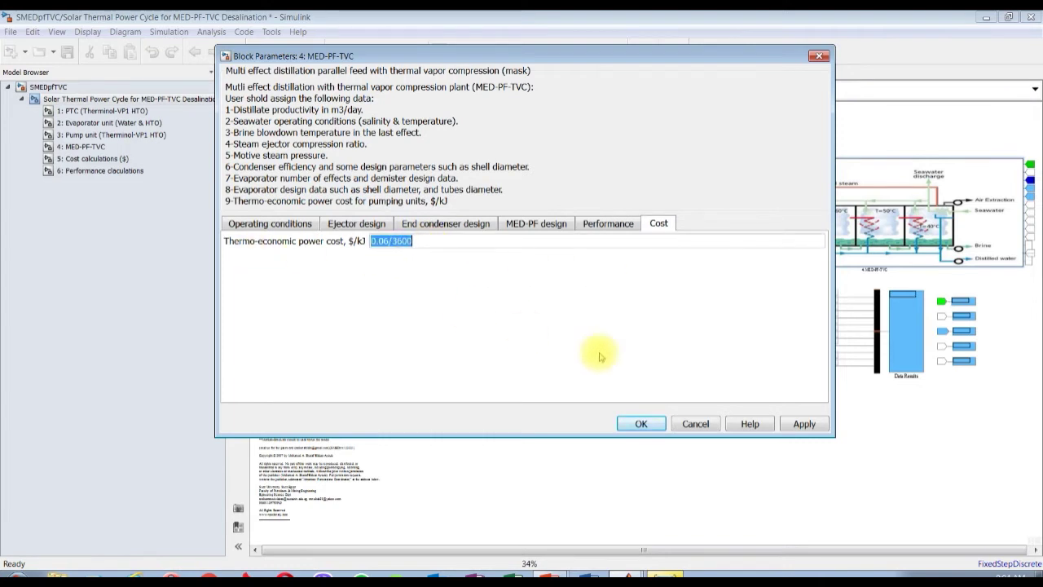
left_click(806, 425)
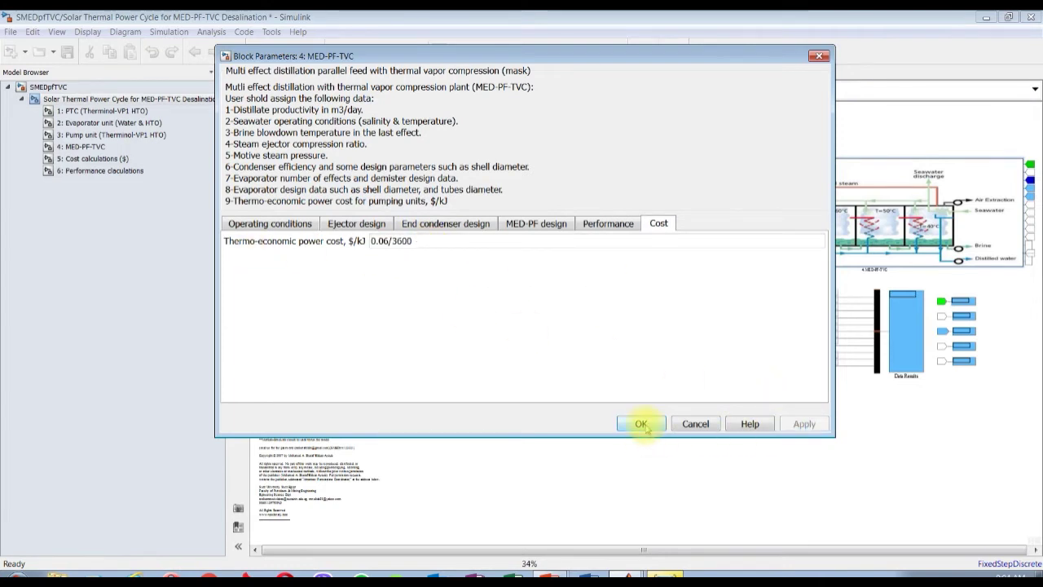
left_click(641, 424)
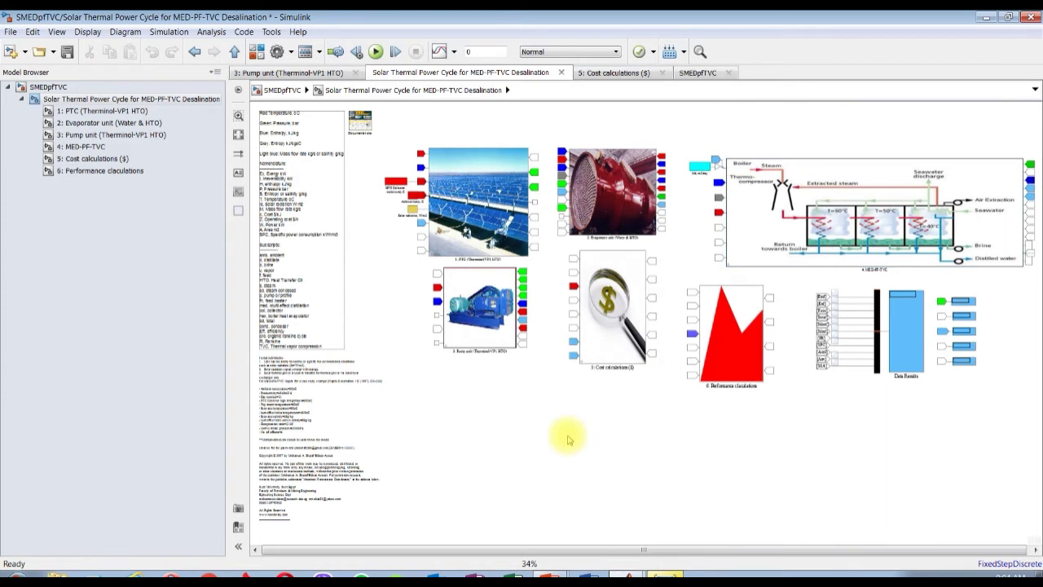
Save and run the model, inspect Data Results, then open 6: Performance claculations
left_click(69, 51)
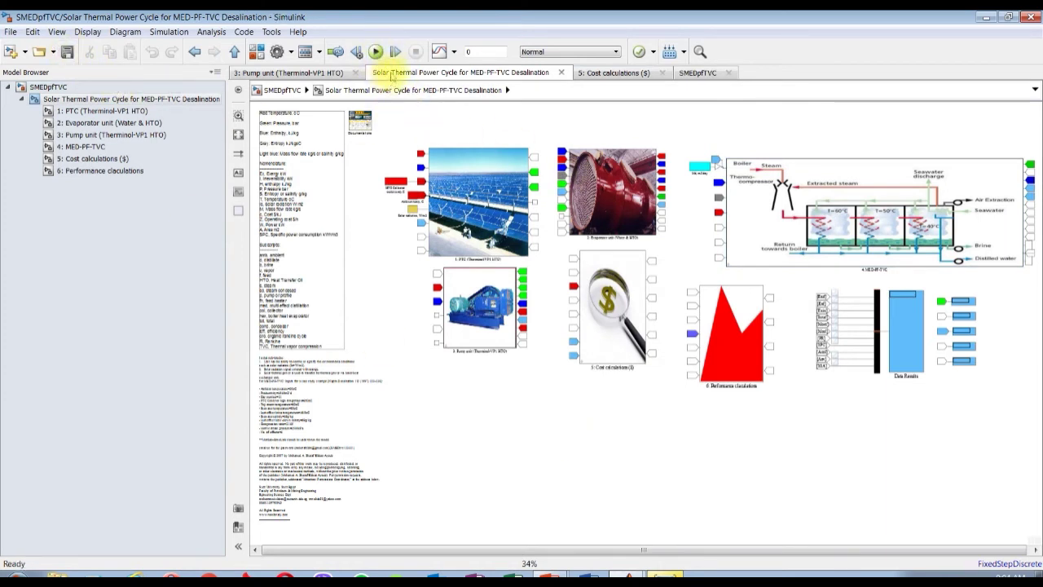
left_click(375, 52)
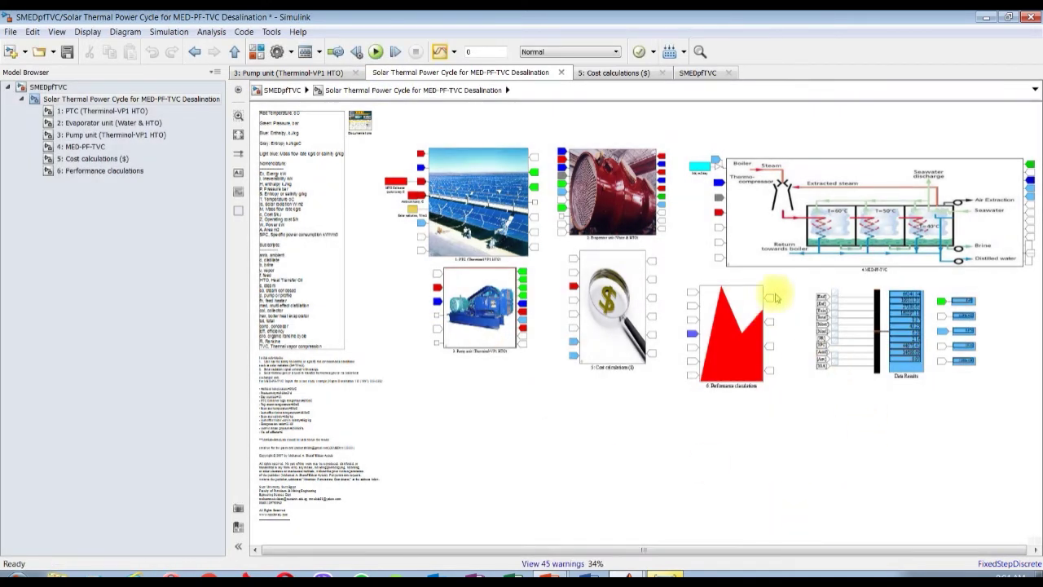
scroll(903, 287, "up", 5)
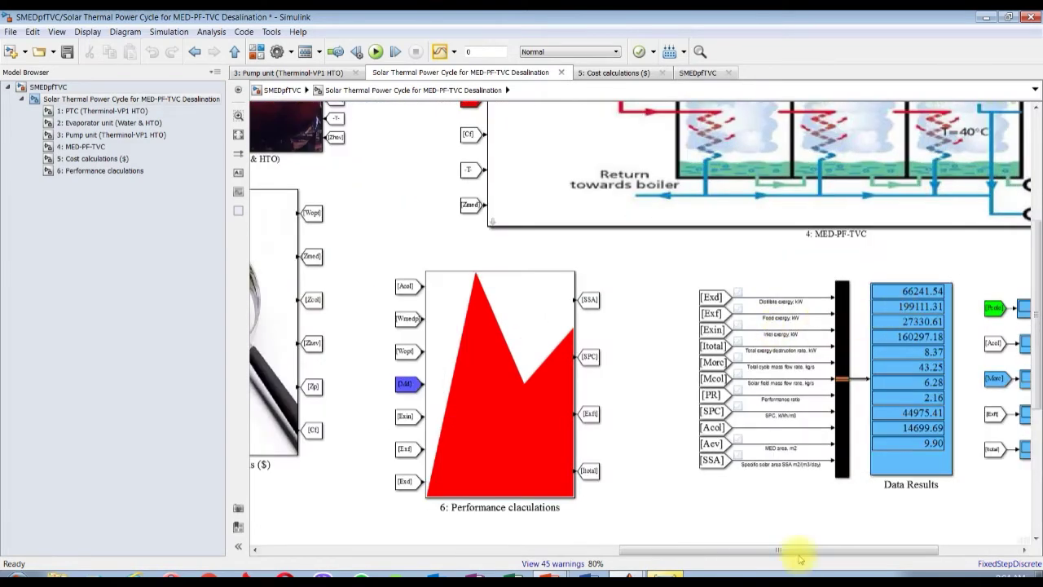
left_click_drag(842, 552, 920, 553)
scroll(575, 322, "up", 1)
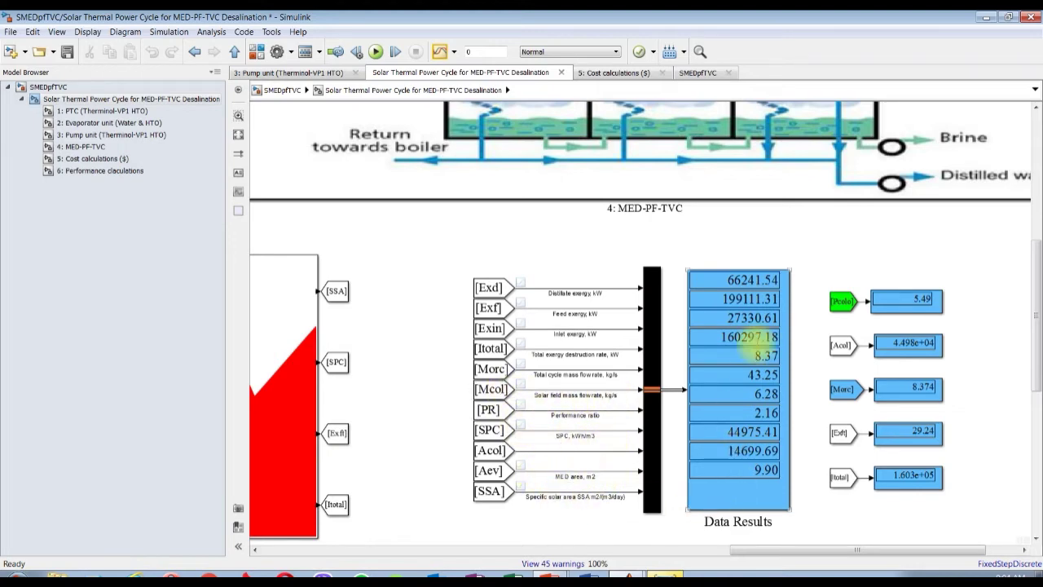
left_click_drag(815, 552, 346, 553)
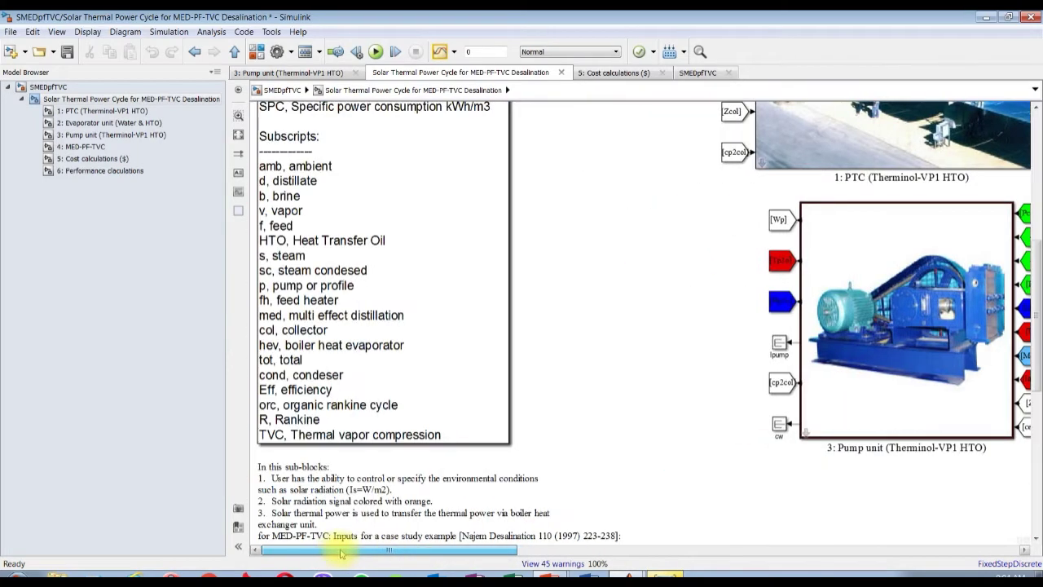
left_click(91, 172)
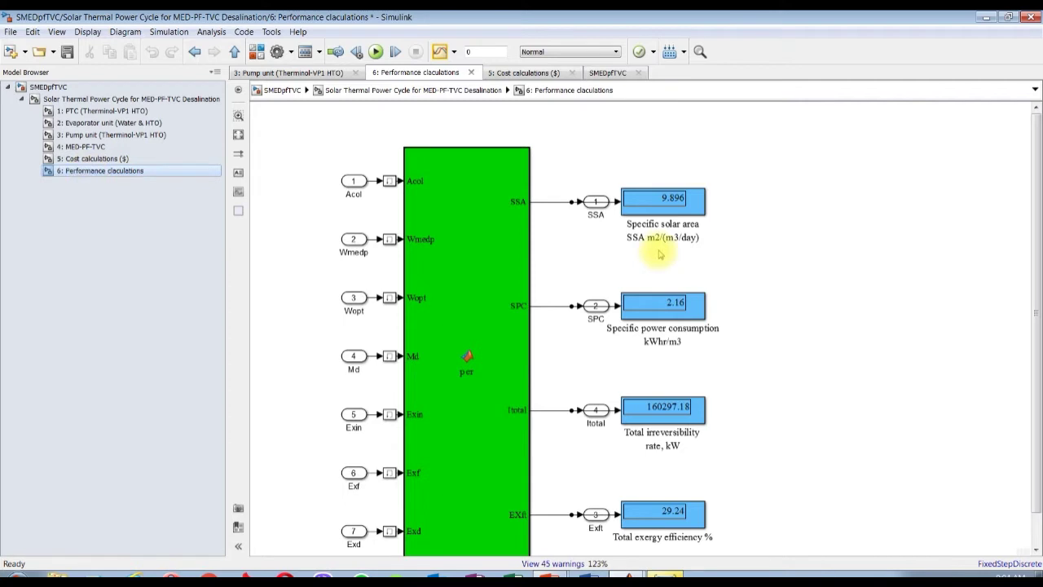
Inspect the Performance calculations displays, including solar area and specific power consumption
scroll(700, 230, "up", 1)
scroll(702, 230, "up", 1)
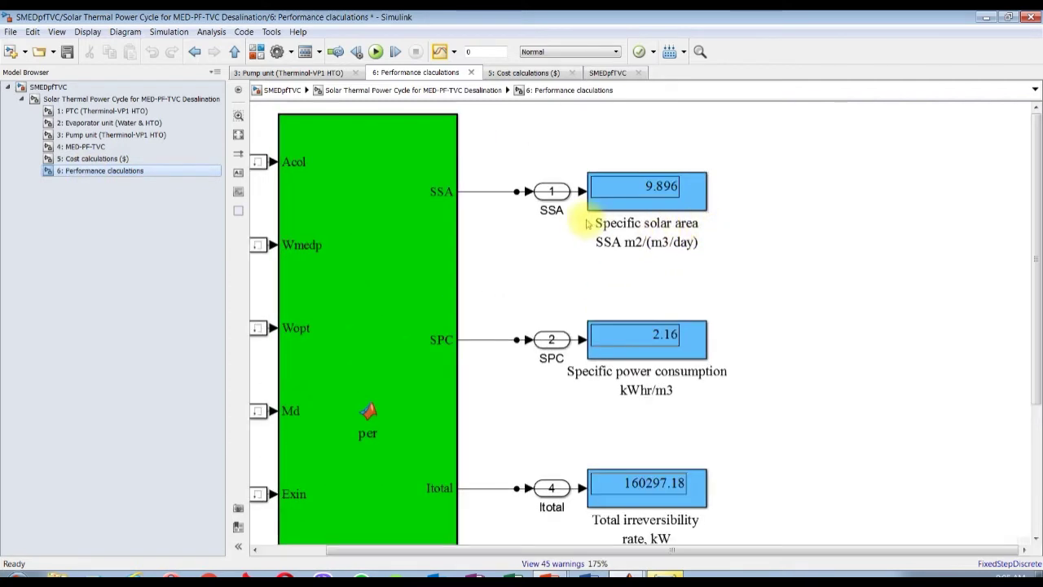
left_click(610, 239)
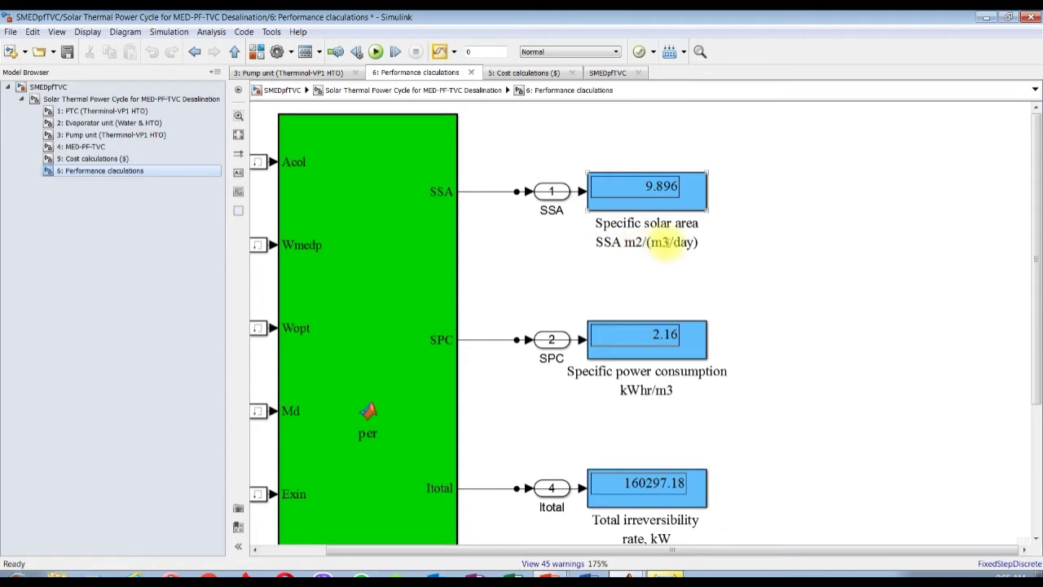
left_click(742, 241)
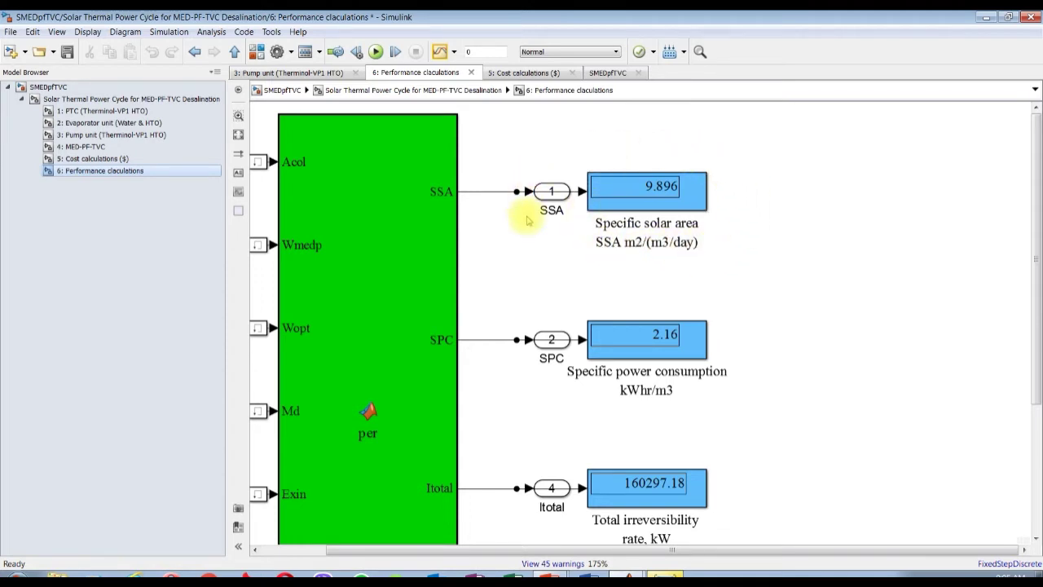
left_click_drag(1037, 277, 1033, 337)
left_click(663, 233)
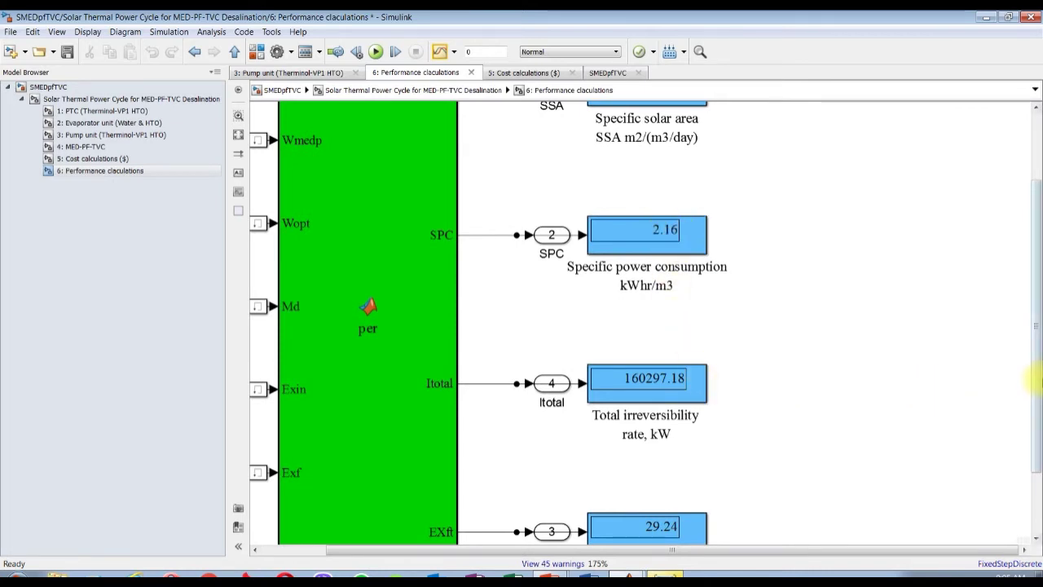
left_click_drag(1036, 375, 1036, 433)
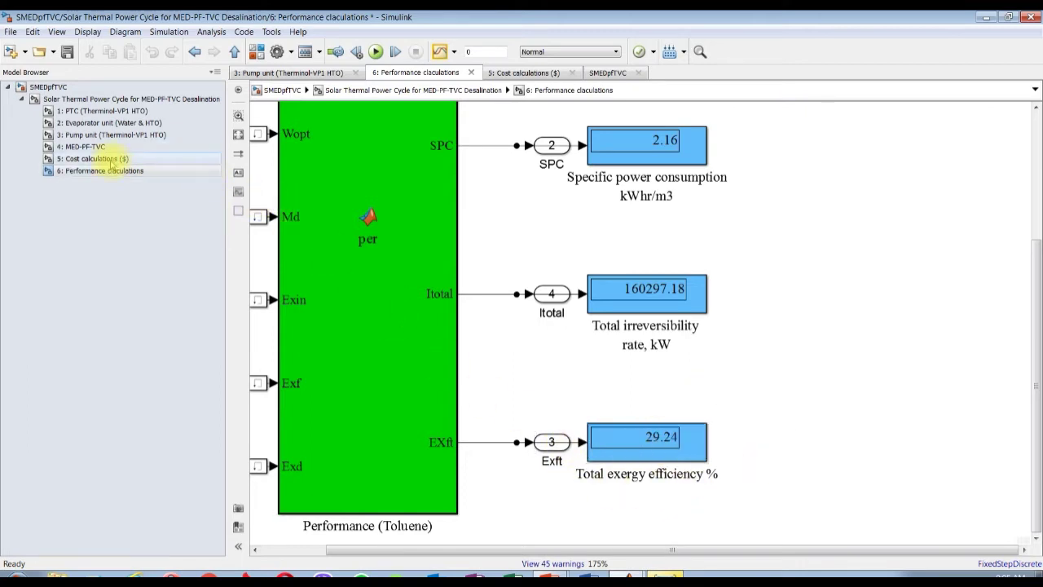
Review the Cost calculations displays: 1.596e+06 $/y annual cost, 1.069 $/m3 water price, 17.91 $/hr feed cost
left_click(111, 160)
left_click_drag(1035, 399, 1035, 139)
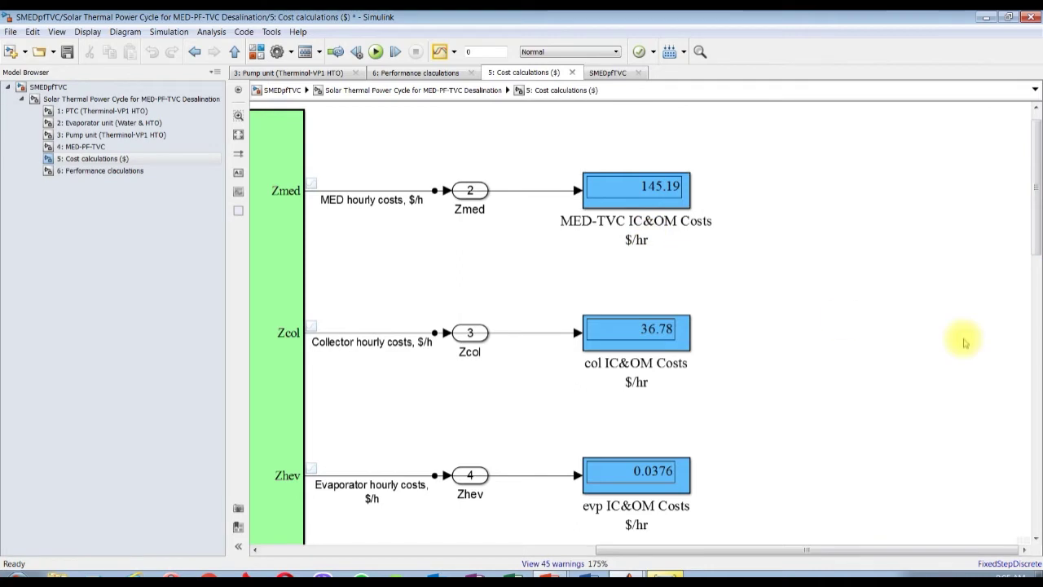
left_click_drag(1033, 241, 1033, 274)
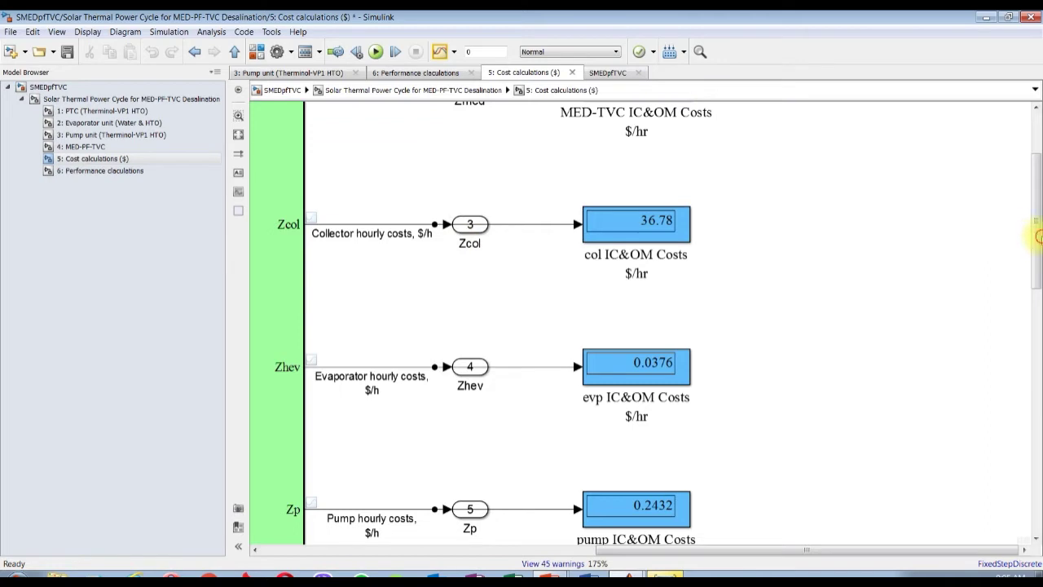
left_click_drag(1030, 245, 1035, 308)
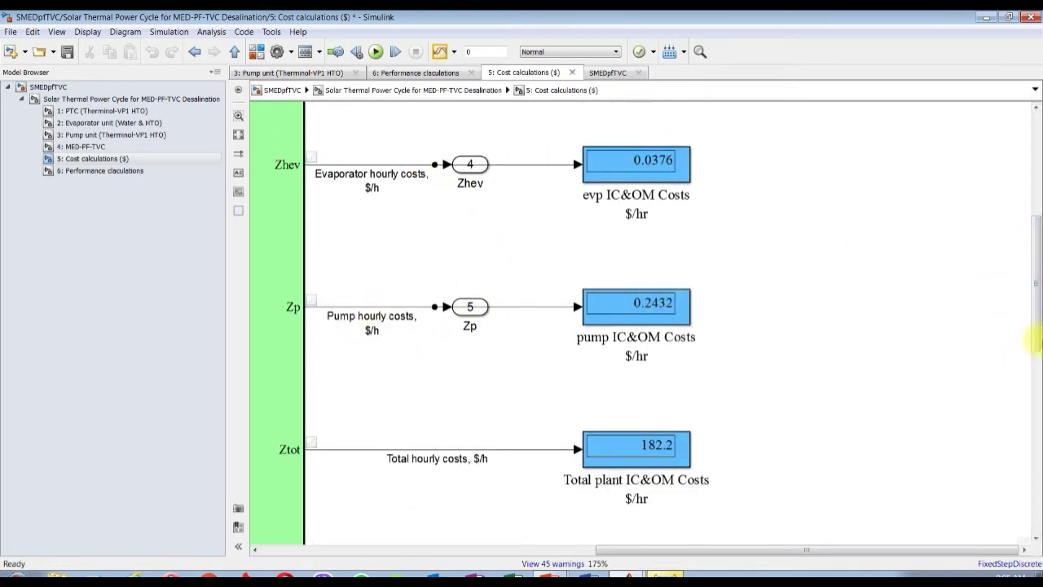
left_click_drag(1035, 297, 1035, 363)
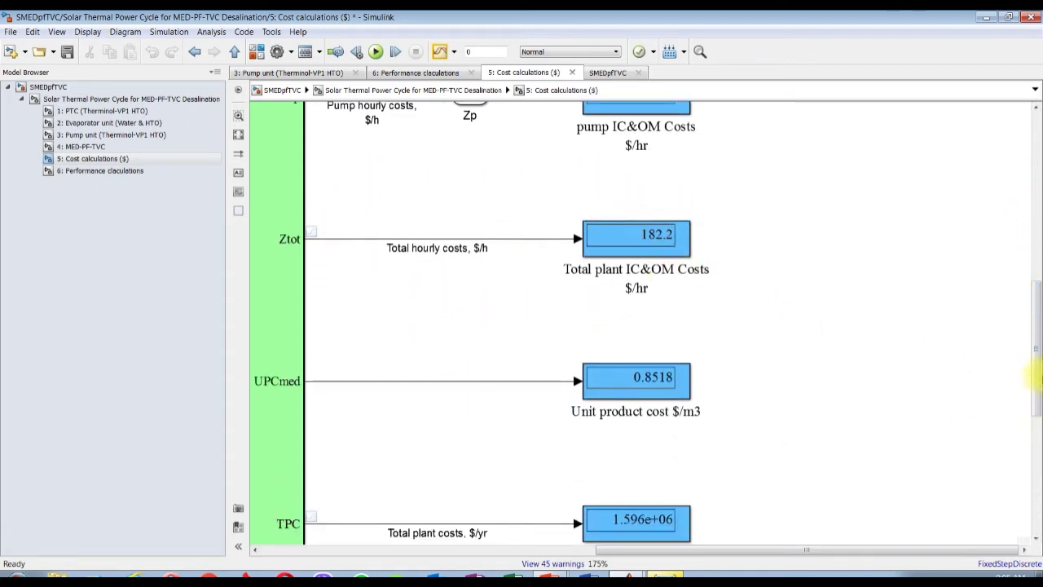
left_click_drag(1036, 375, 1036, 447)
scroll(1035, 469, "down", 1)
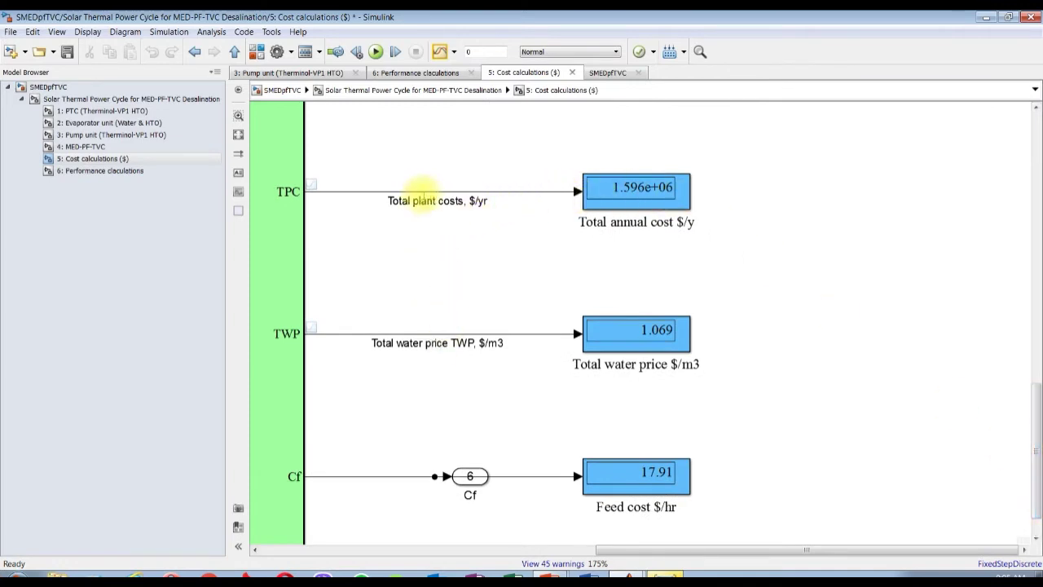
scroll(504, 365, "up", 1)
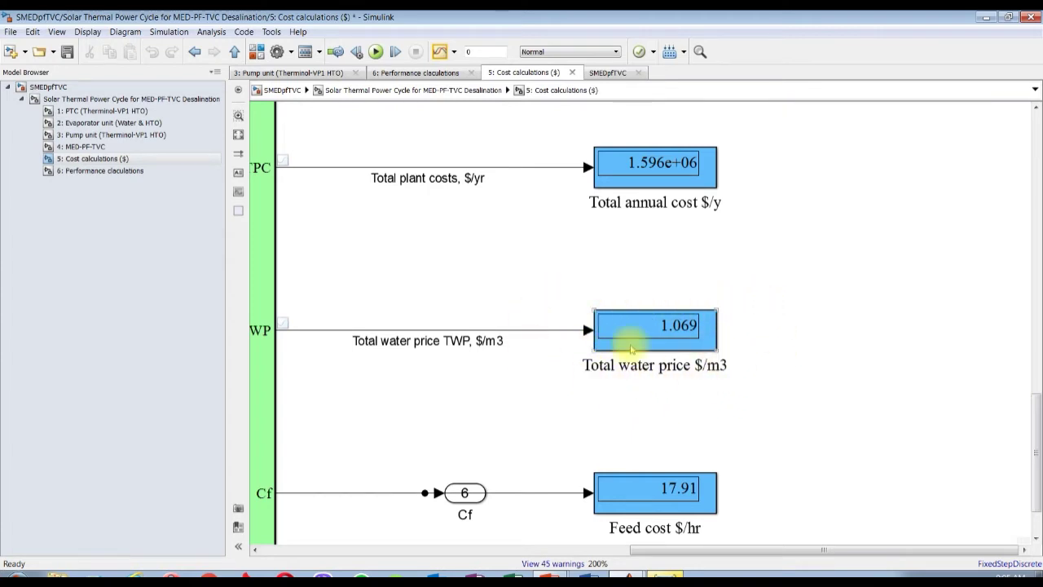
left_click_drag(1036, 450, 1036, 444)
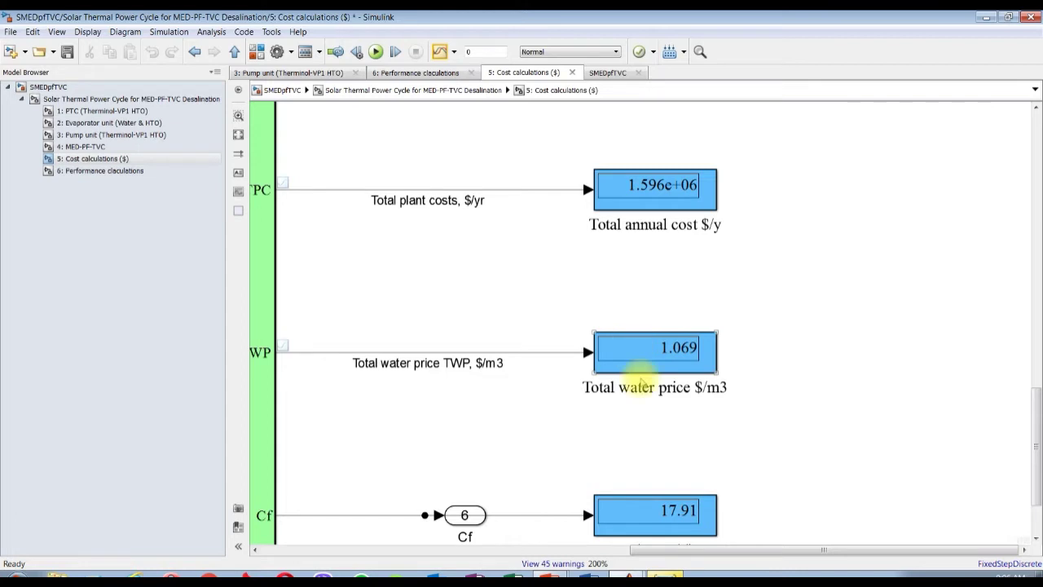
left_click_drag(1033, 458, 1035, 498)
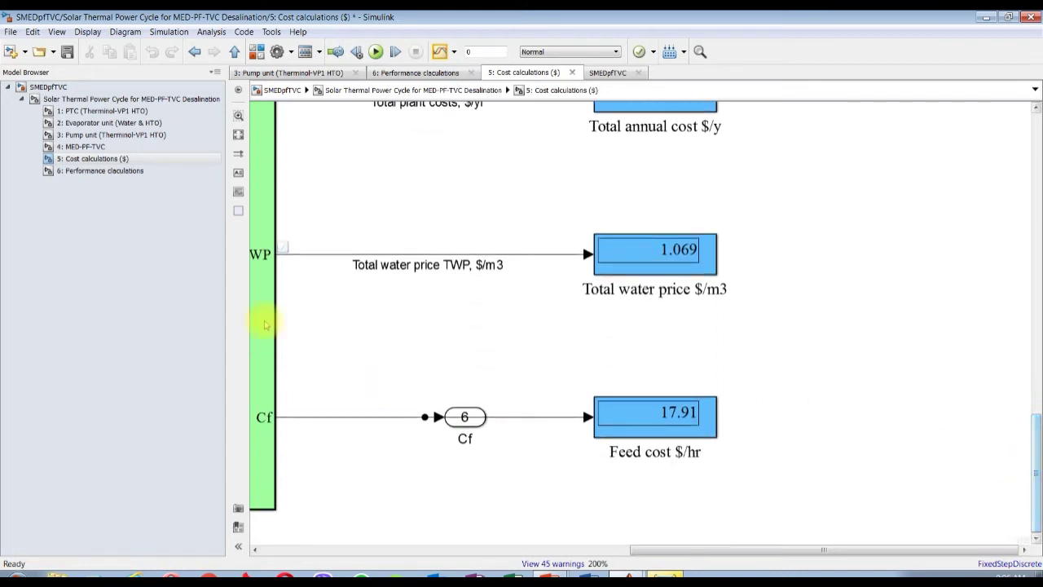
left_click(102, 111)
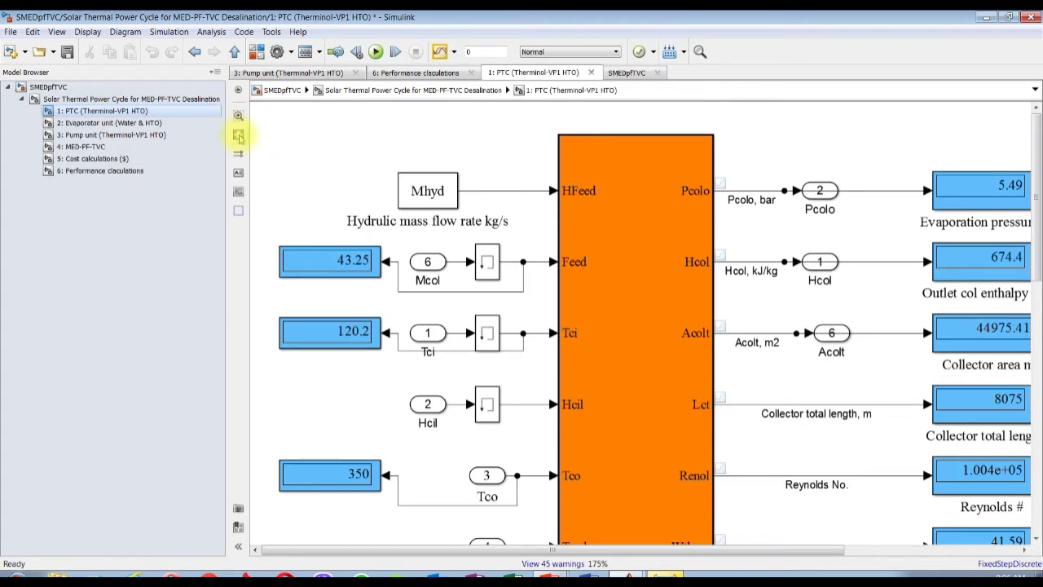
left_click(238, 136)
scroll(587, 326, "up", 3)
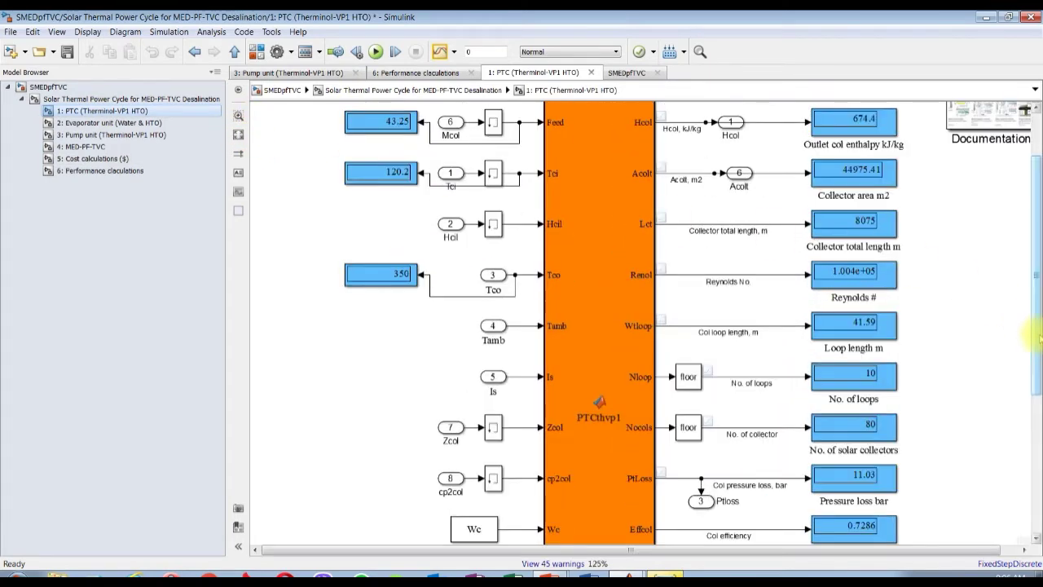
scroll(1039, 338, "up", 2)
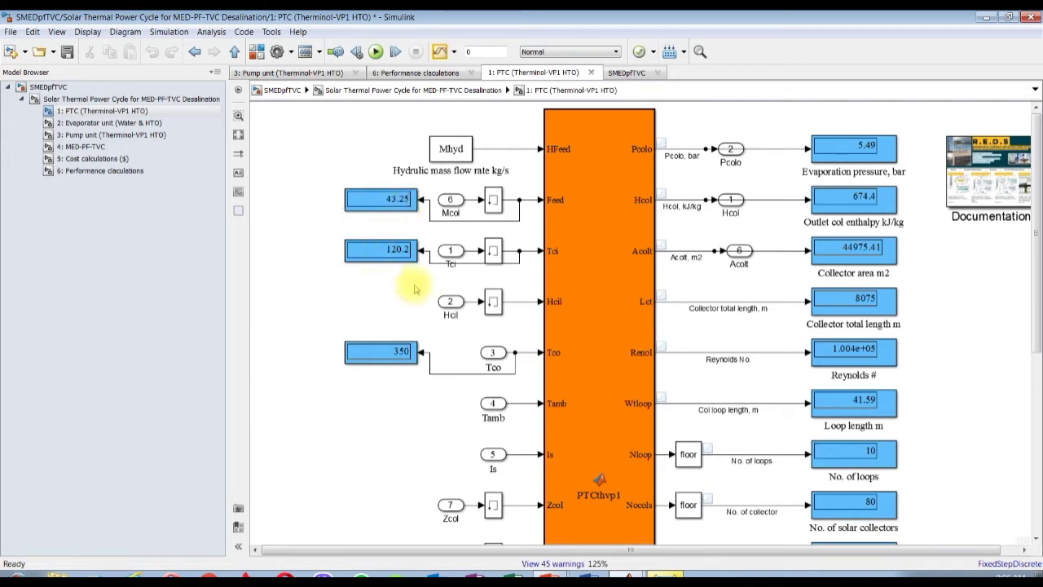
left_click(403, 252)
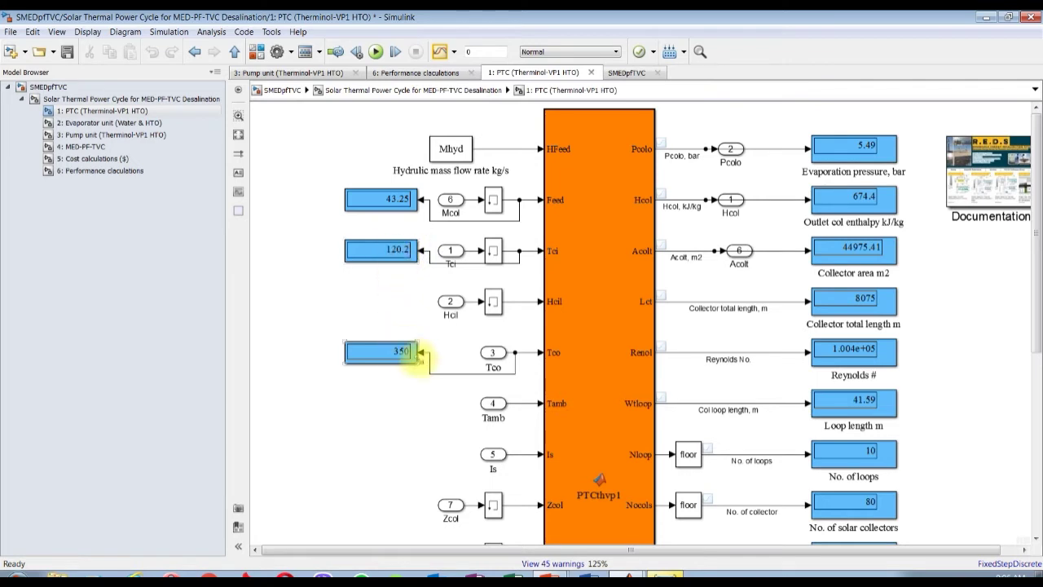
left_click(362, 382)
scroll(362, 381, "up", 2)
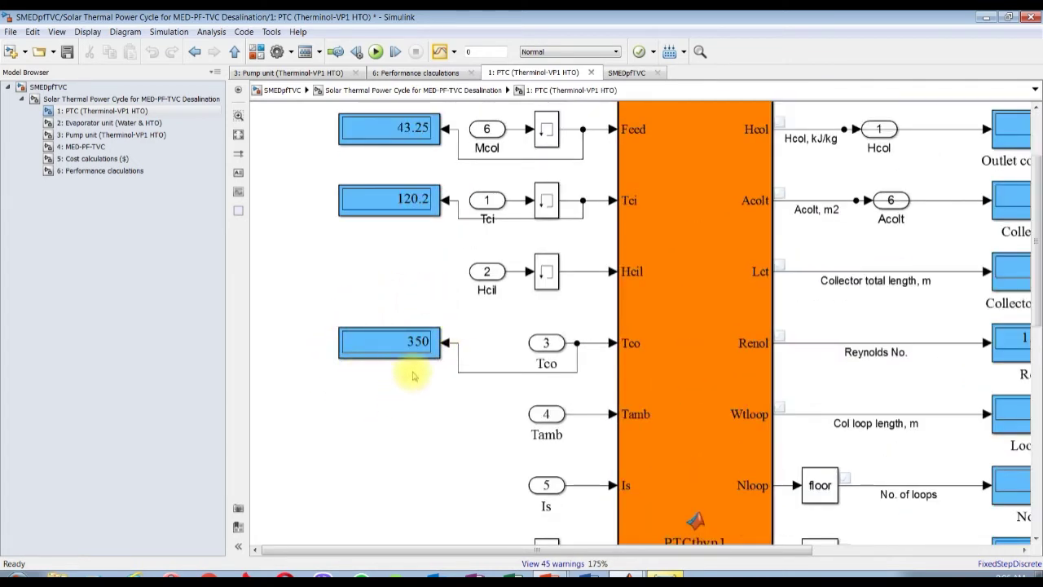
left_click(387, 215)
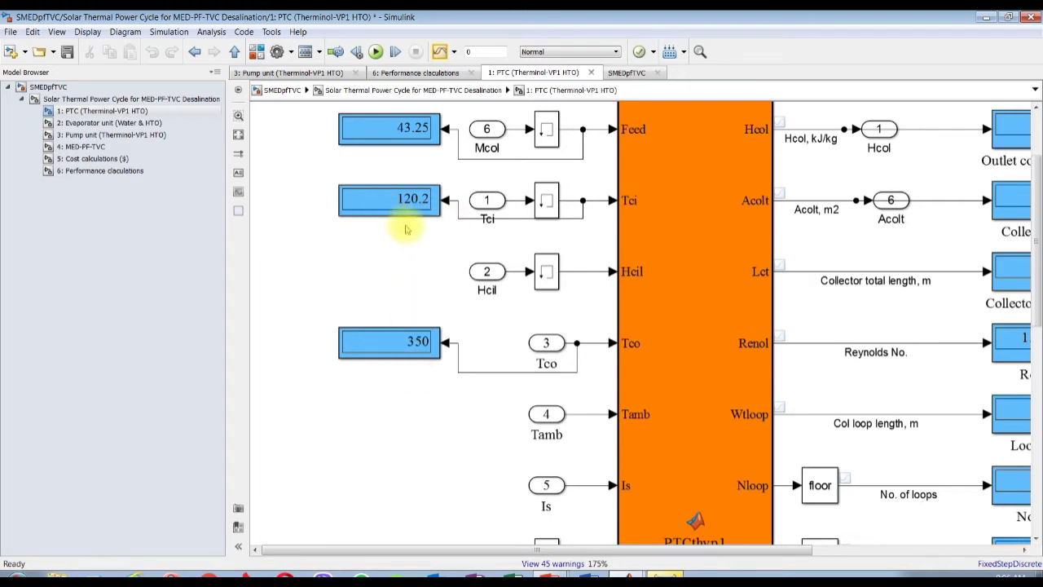
scroll(405, 231, "down", 2)
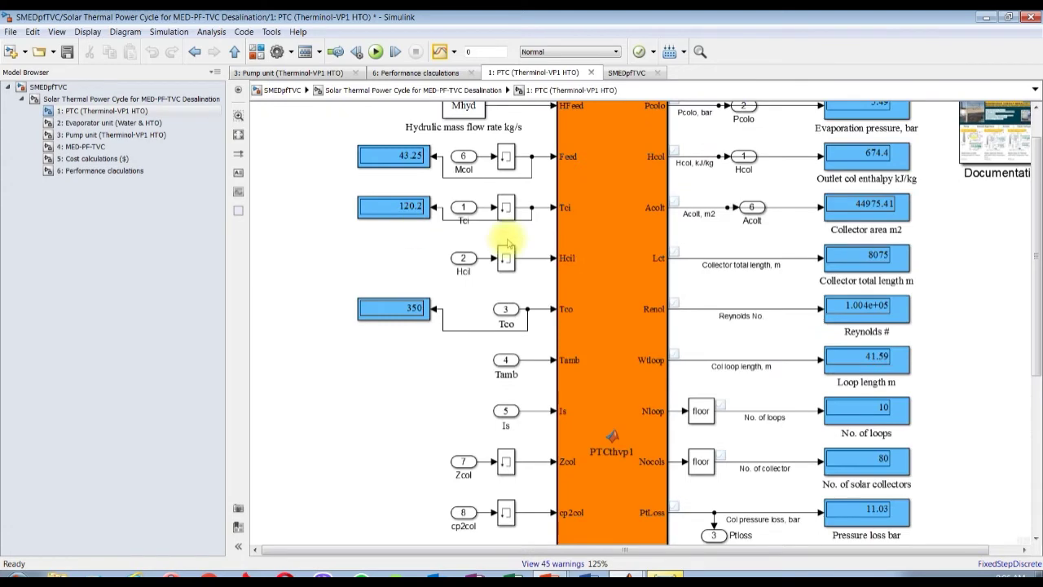
scroll(1033, 280, "right", 3)
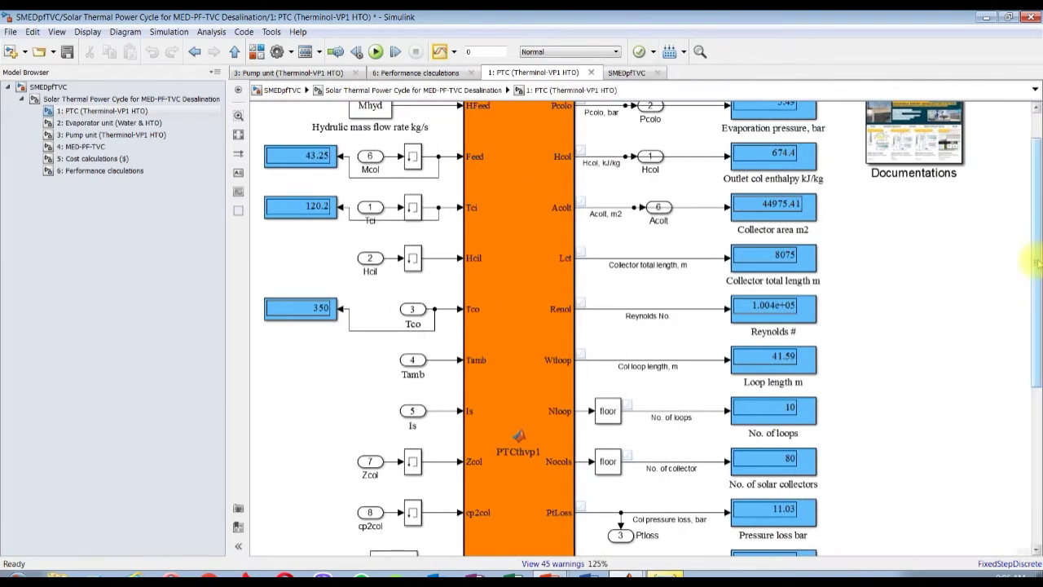
scroll(837, 178, "up", 1)
scroll(837, 178, "up", 2)
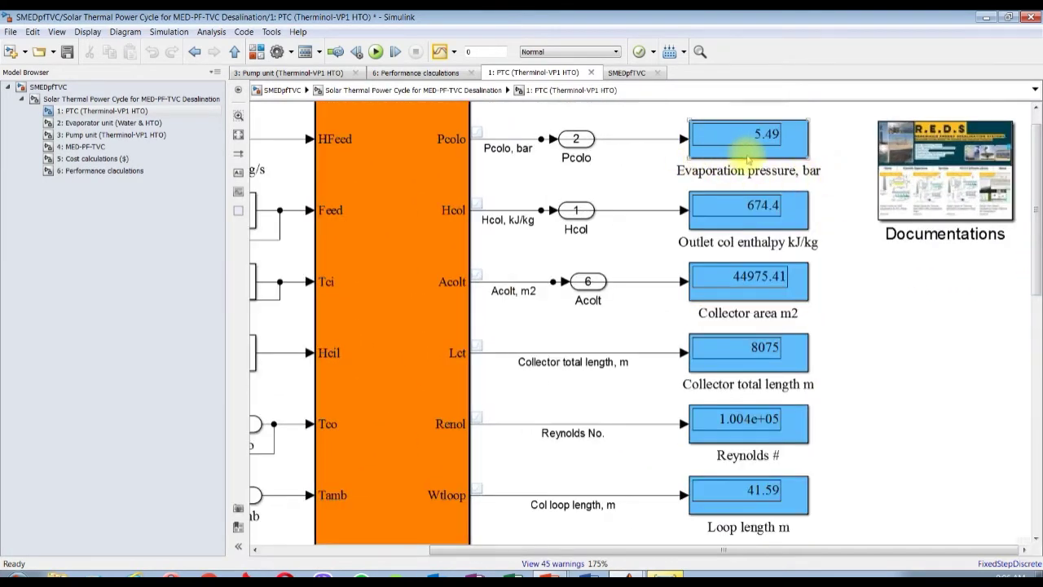
left_click(694, 275)
left_click(903, 288)
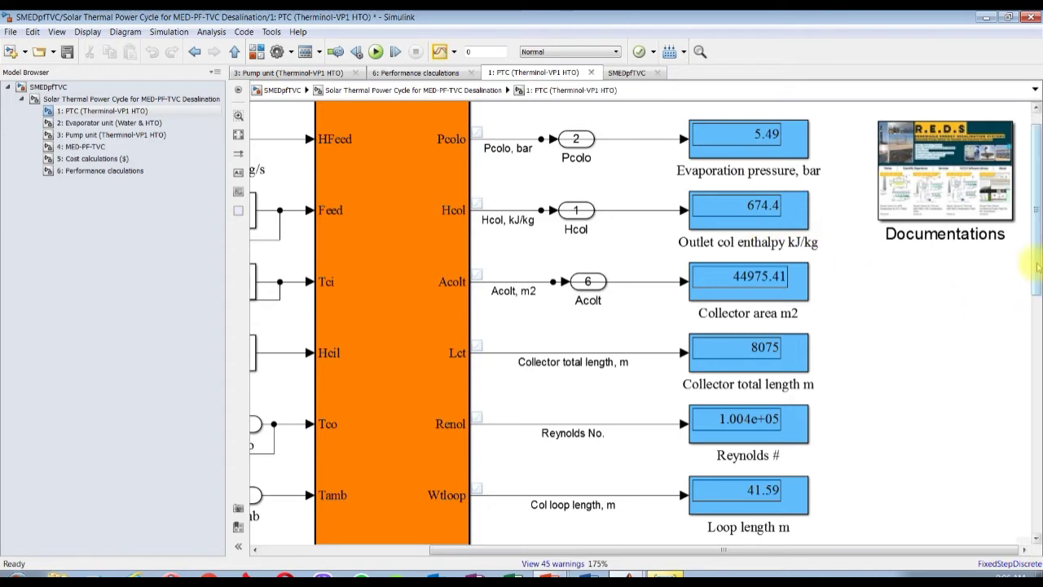
scroll(1037, 266, "down", 3)
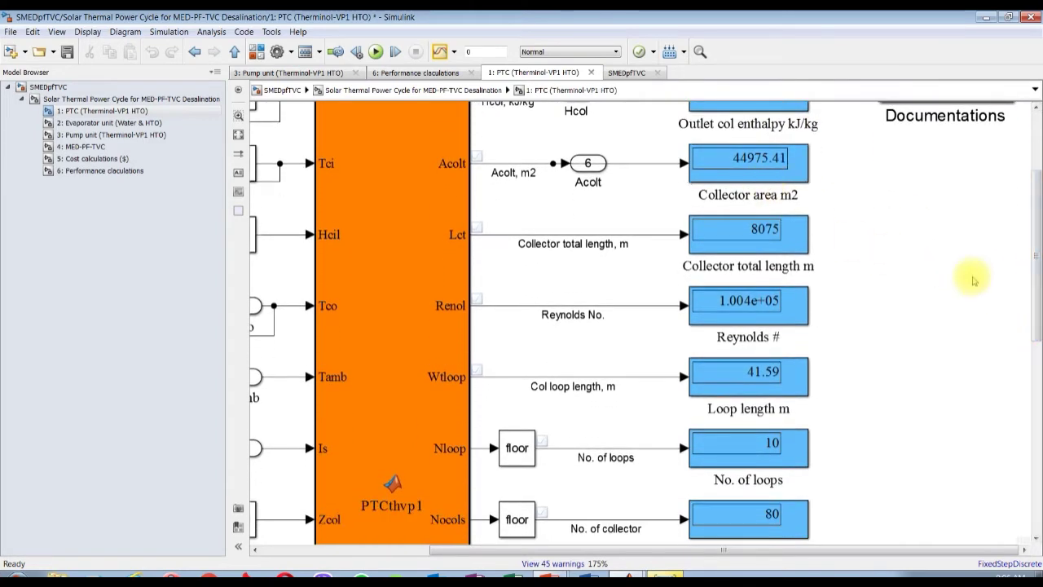
scroll(1036, 281, "down", 2)
left_click_drag(1034, 326, 1034, 358)
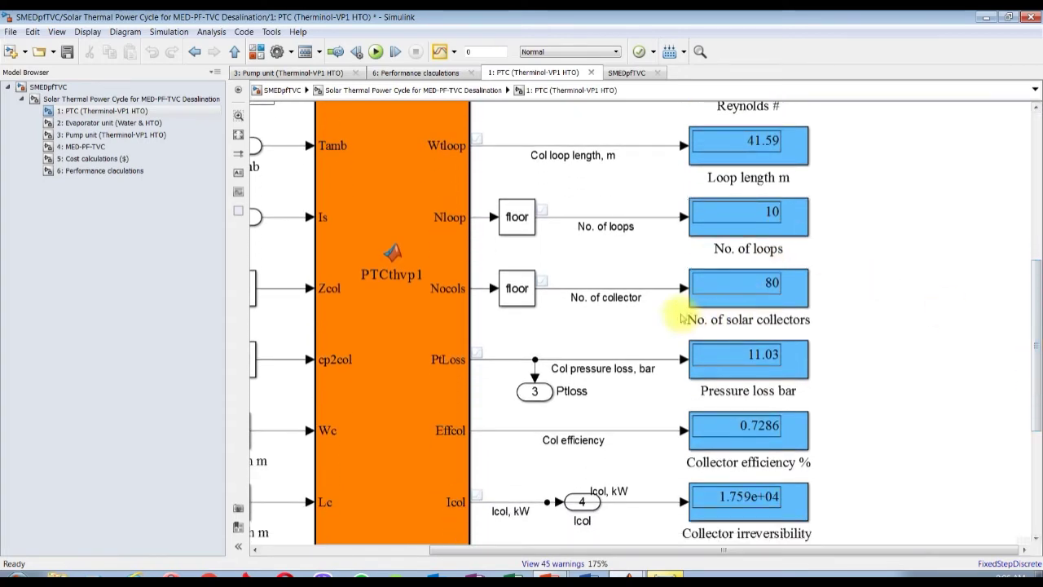
left_click_drag(1035, 350, 1035, 457)
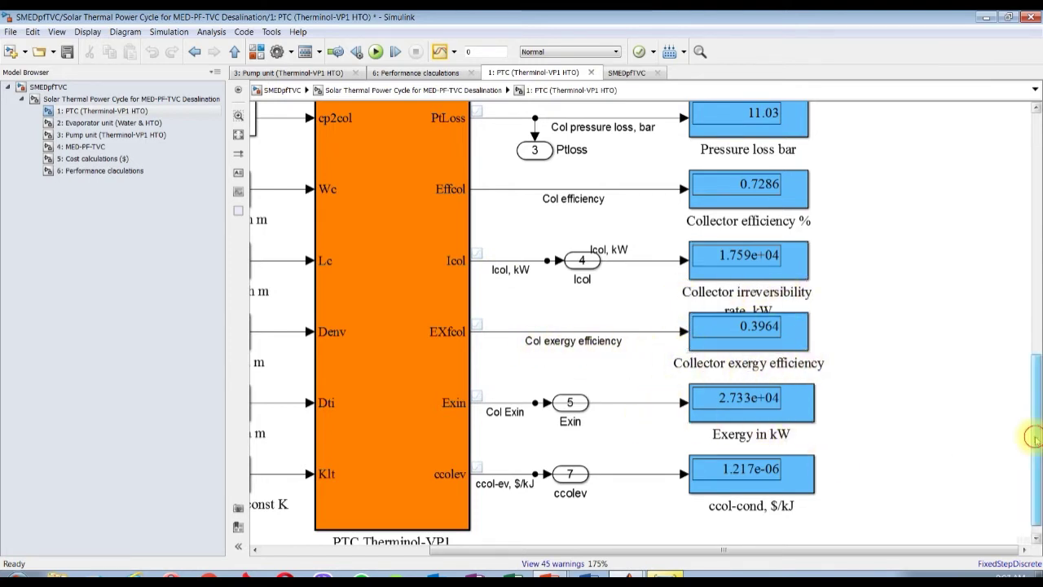
left_click_drag(1033, 437, 1031, 457)
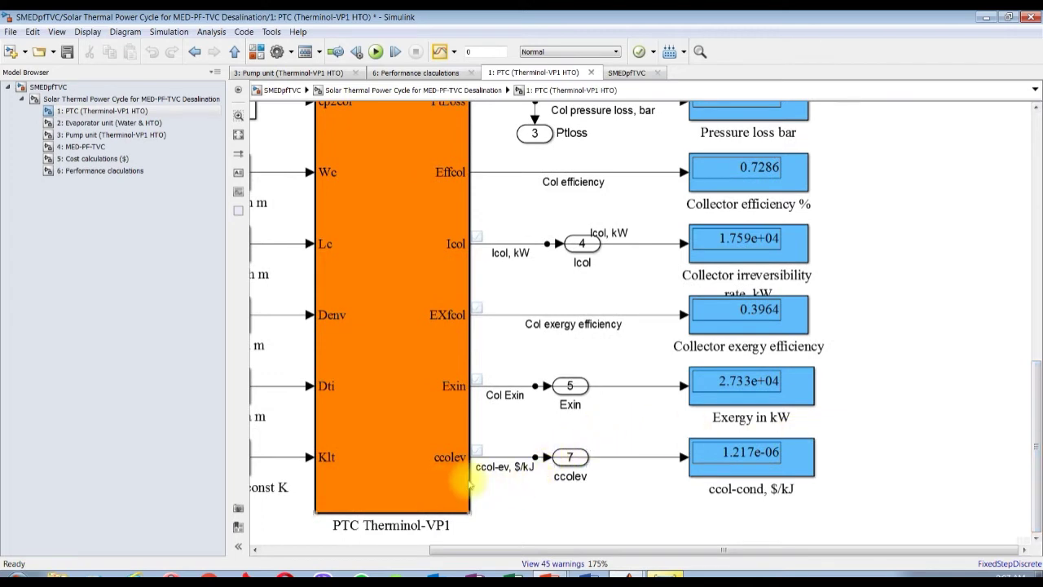
scroll(468, 484, "up", 1)
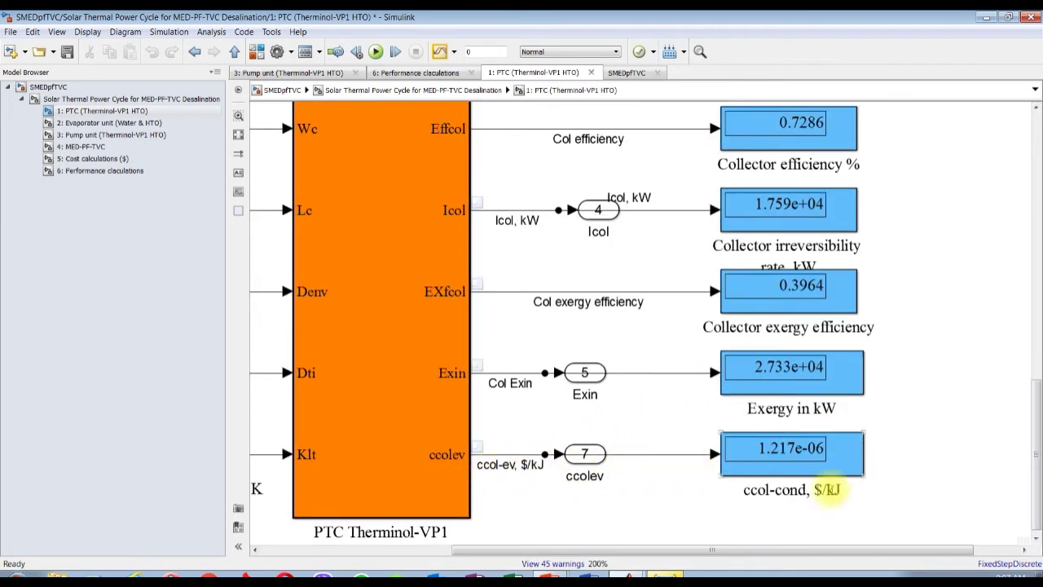
left_click(584, 479)
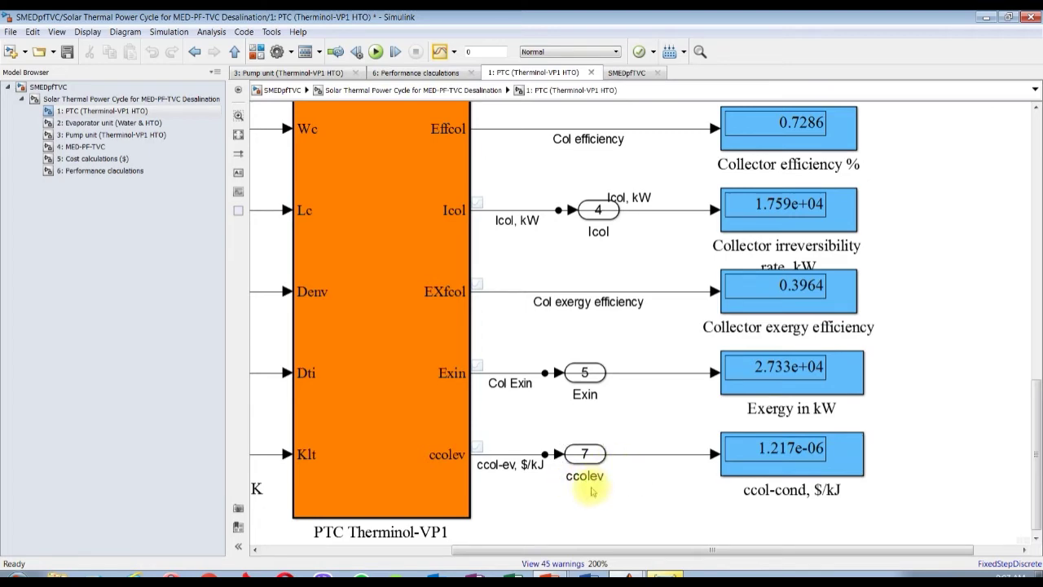
scroll(559, 337, "down", 3)
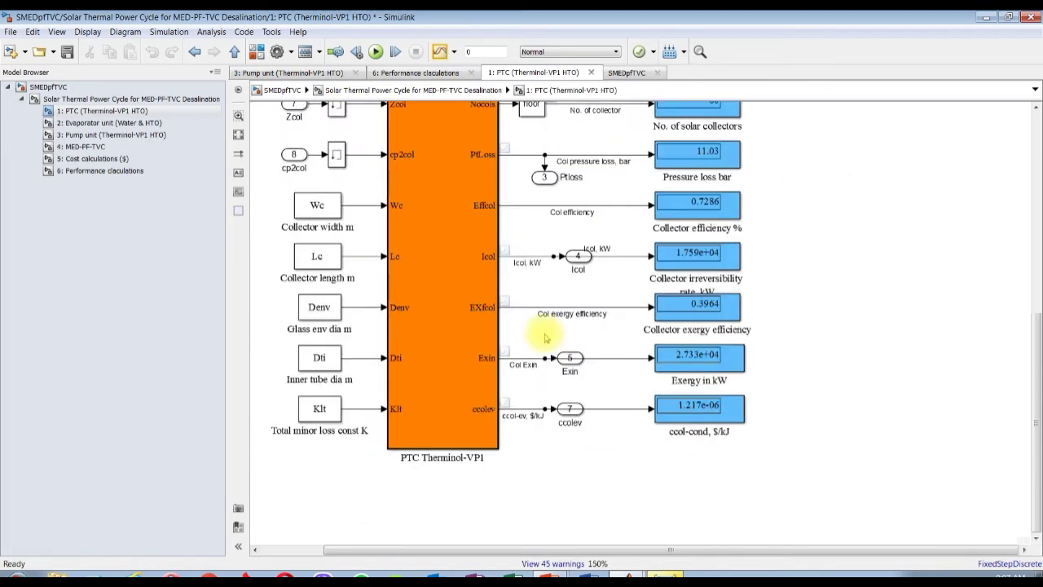
scroll(1023, 358, "up", 2)
scroll(991, 394, "down", 2)
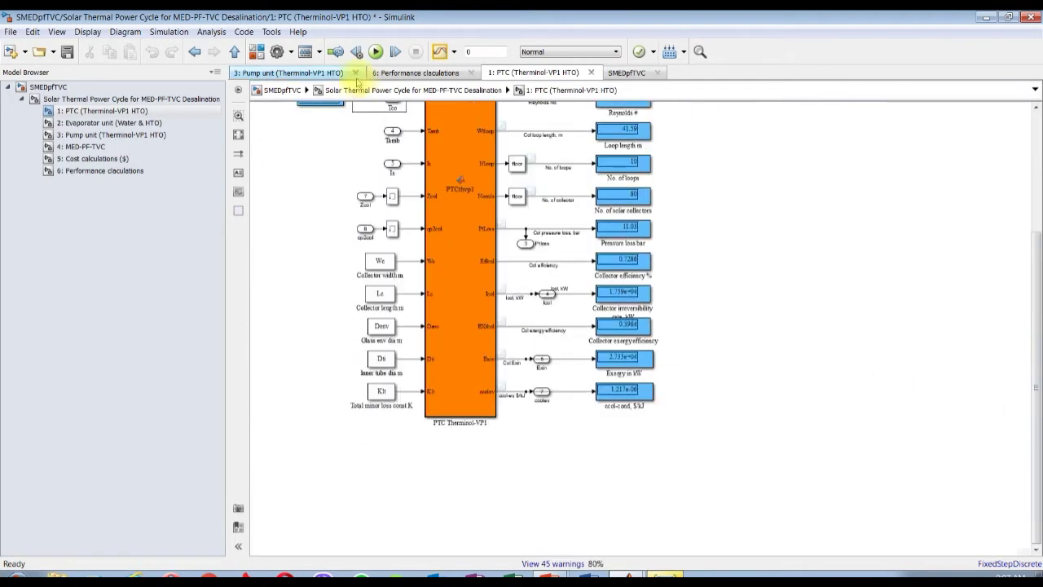
left_click(237, 136)
Review Evaporator unit outputs (179.6 HTO enthalpy, 2812 vapor enthalpy, 72.99 m2 area), then return to SMEDpfTVC
left_click(114, 123)
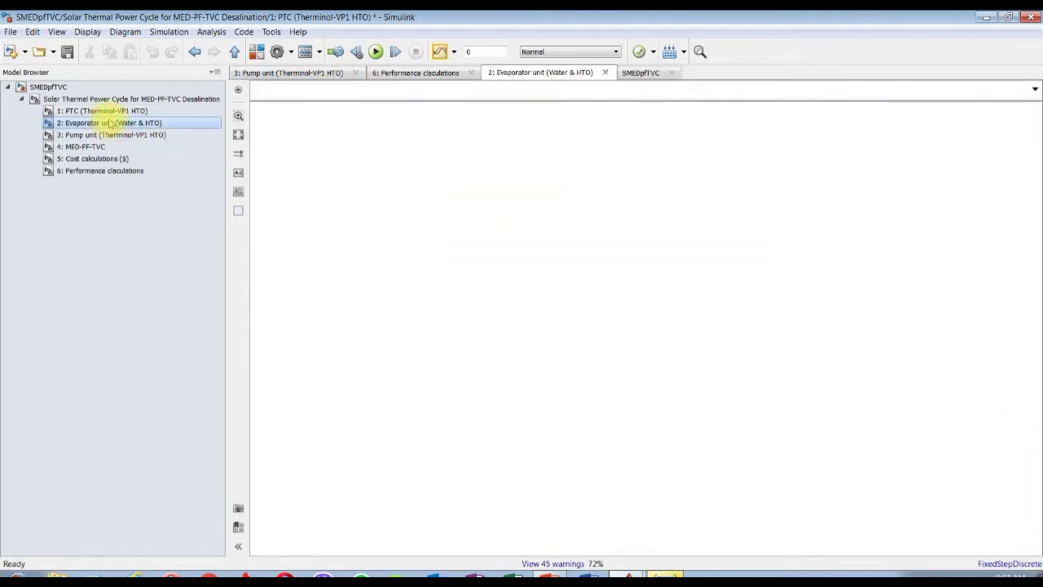
scroll(1037, 259, "down", 1)
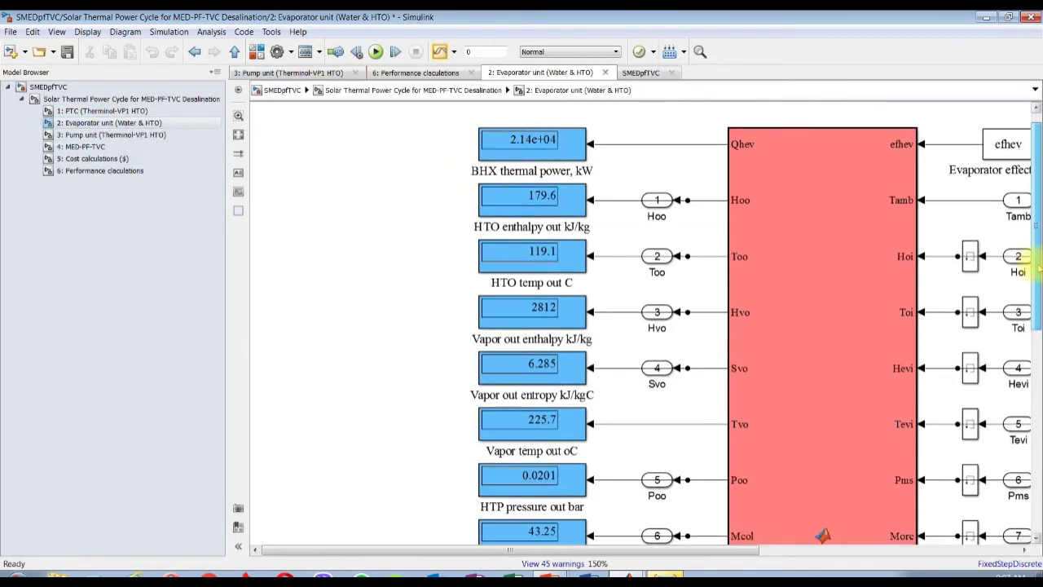
scroll(436, 134, "up", 1)
left_click(524, 286)
left_click_drag(1038, 241, 1033, 318)
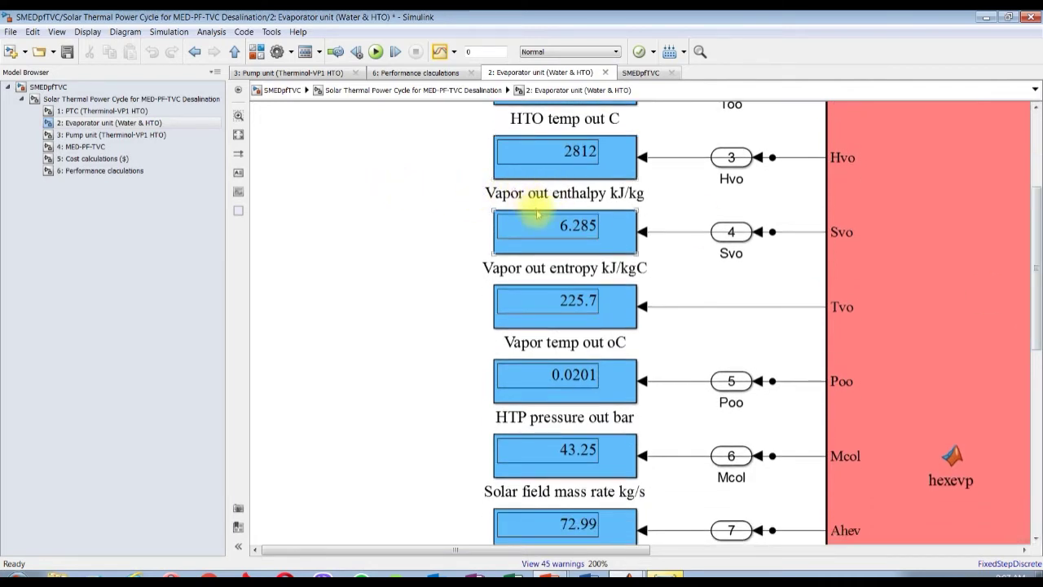
left_click(573, 161)
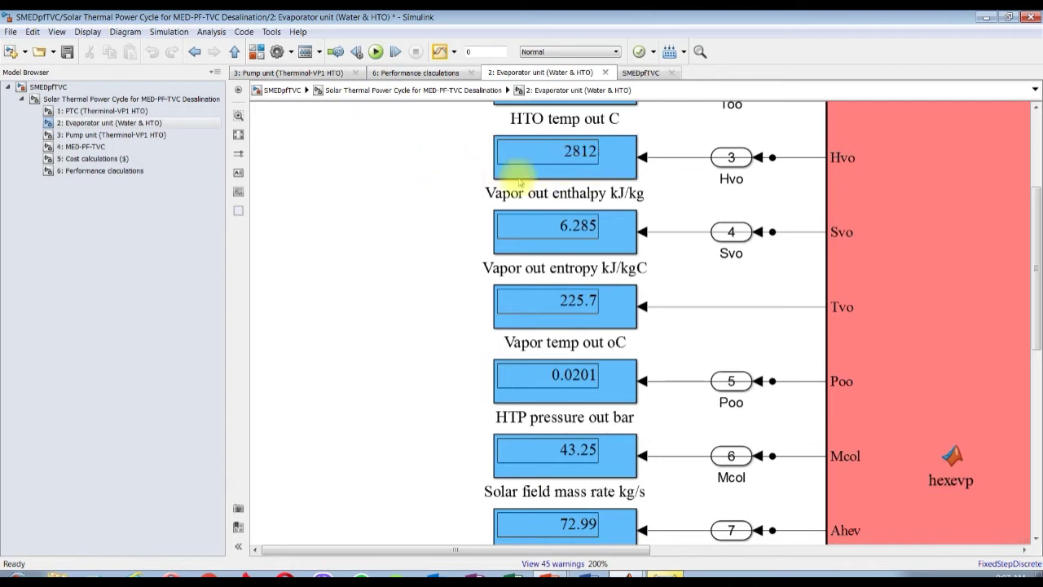
left_click(516, 270)
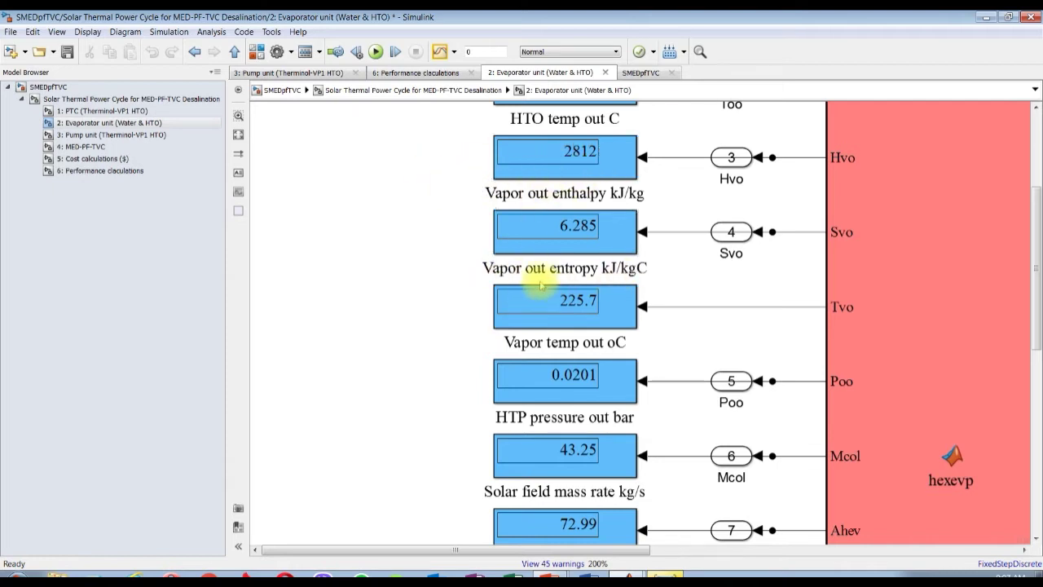
left_click_drag(1033, 273, 1032, 393)
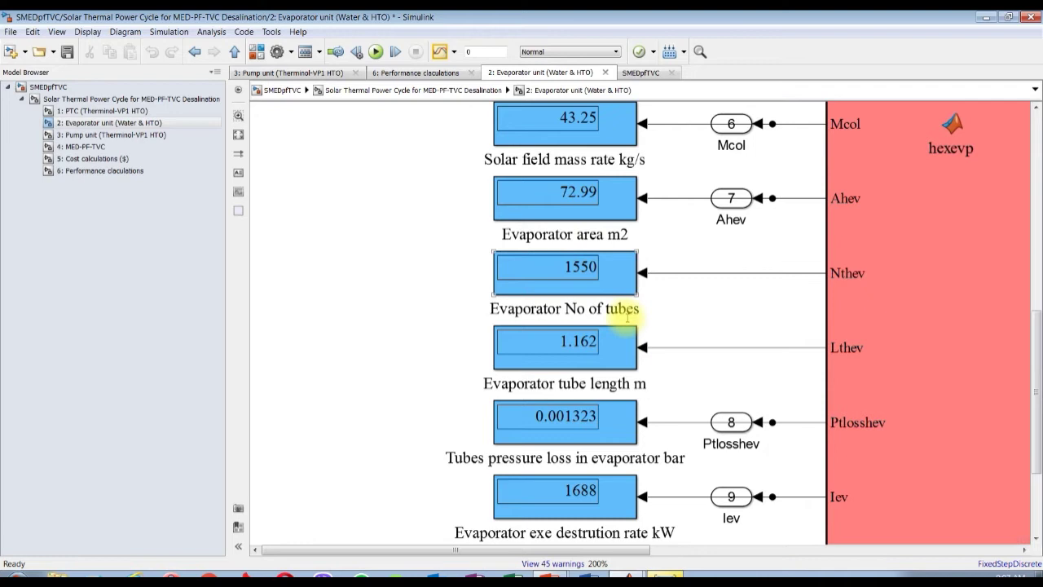
left_click_drag(1033, 391, 1034, 452)
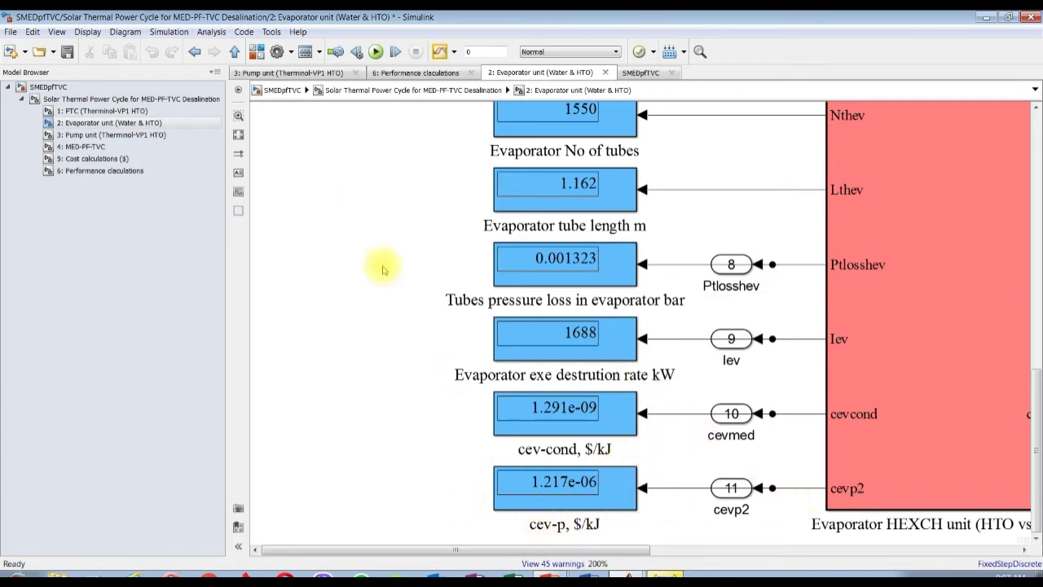
left_click(65, 87)
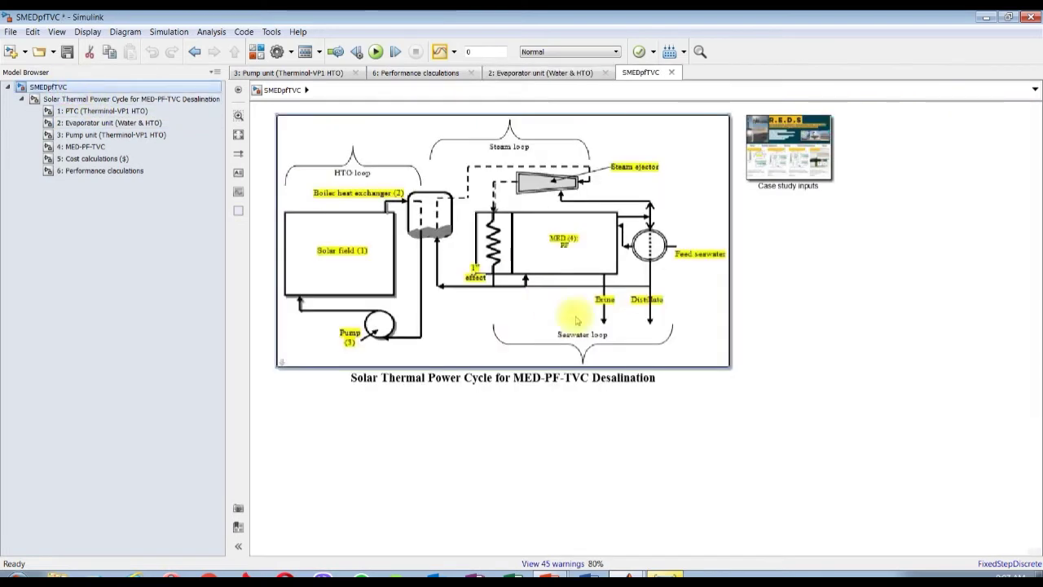
Fit the top-level cycle schematic to view and open the Pump unit (Terminol-VP1 HTO) subsystem
scroll(470, 252, "up", 2)
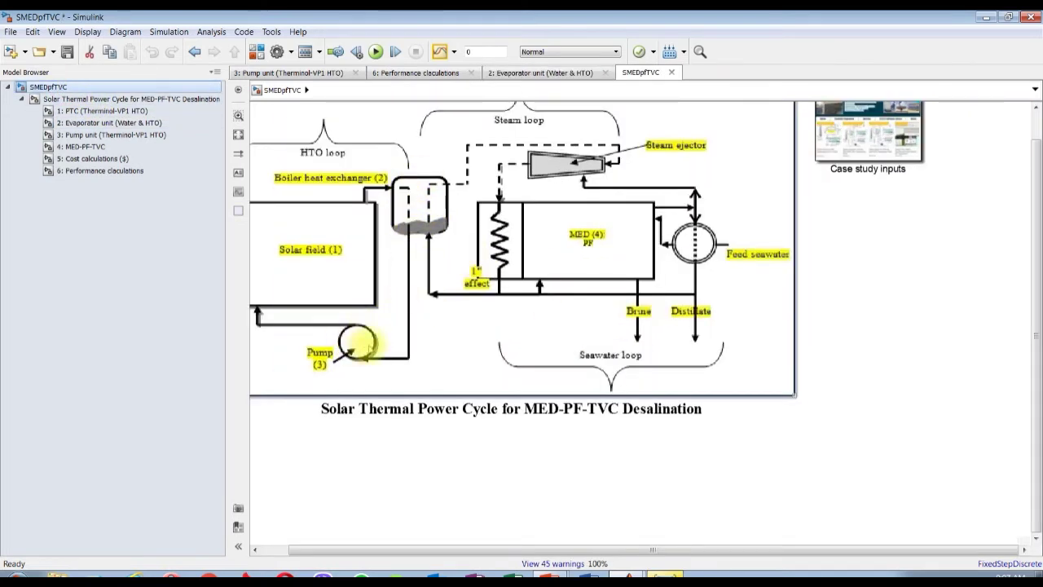
left_click(237, 136)
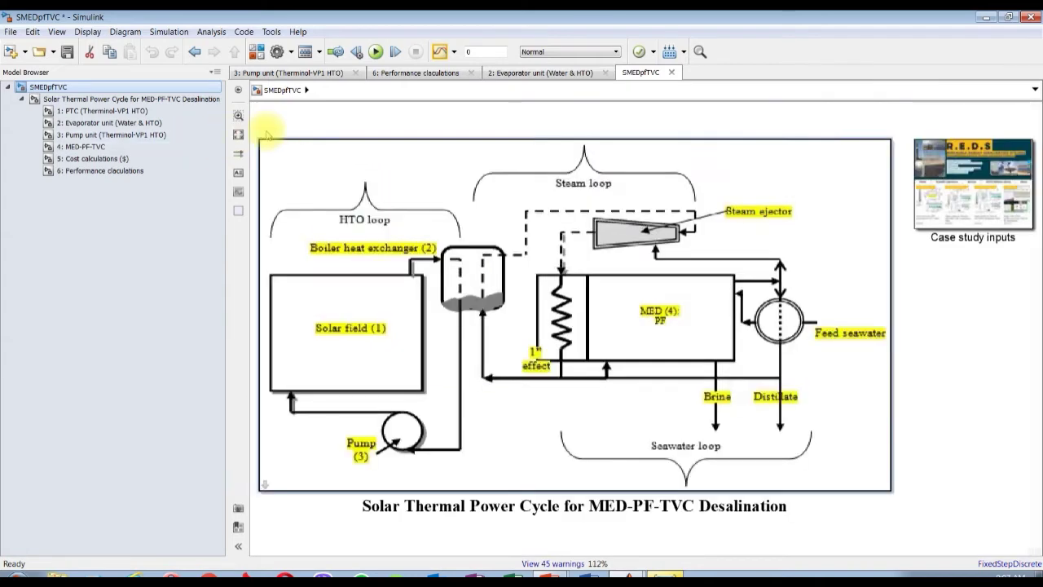
left_click(82, 134)
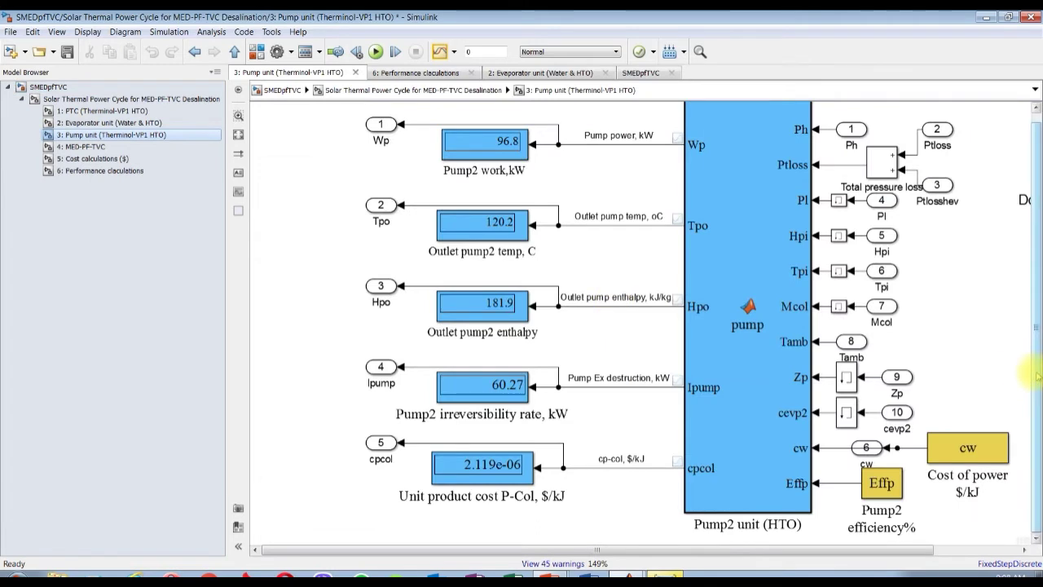
Zoom in on the Pump unit displays showing 96.8 kW pump work, then open 4: MED-PF-TVC
scroll(1033, 305, "up", 1)
scroll(449, 166, "up", 2)
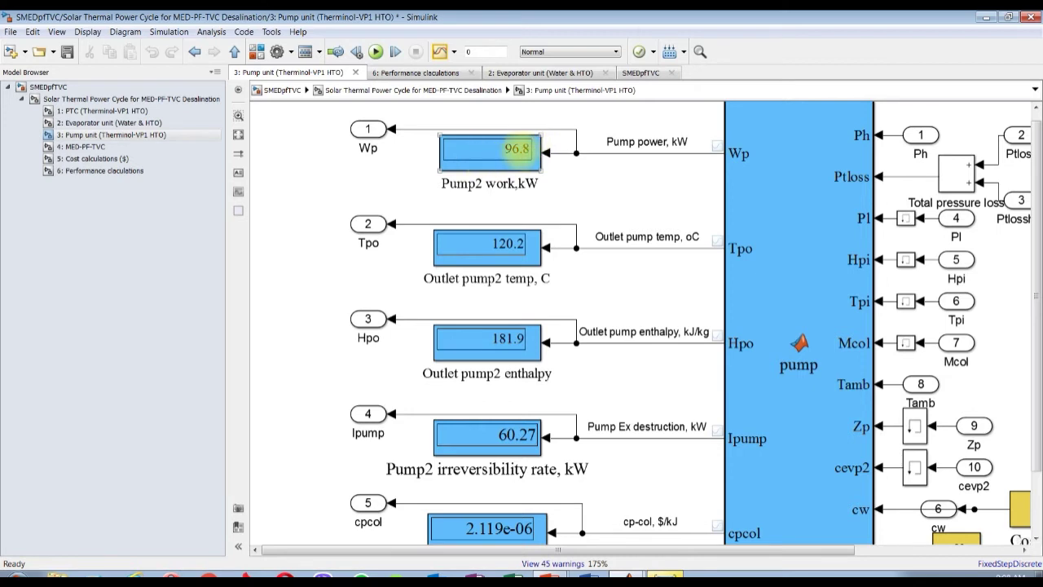
left_click(489, 117)
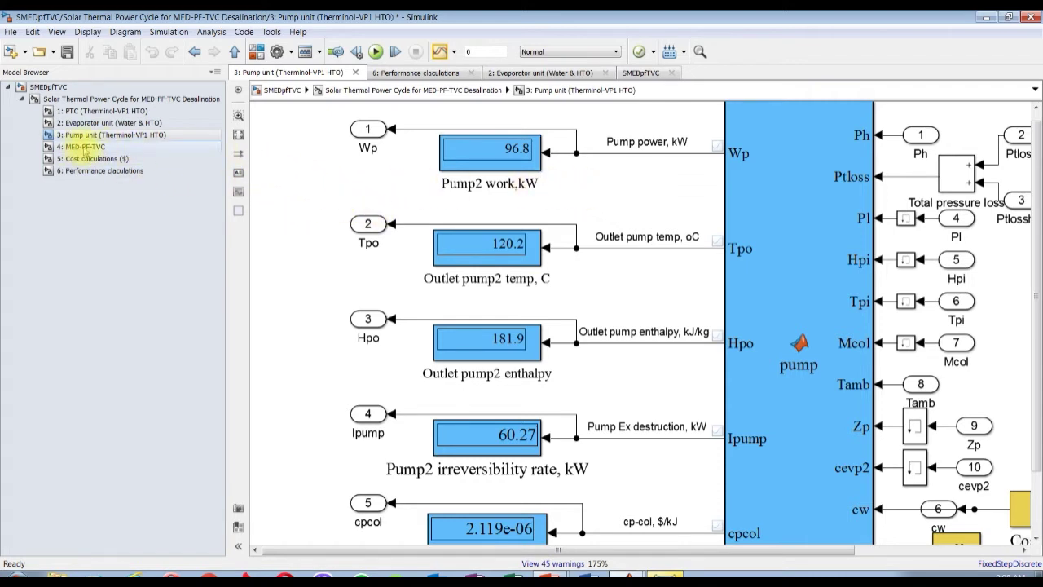
left_click(84, 148)
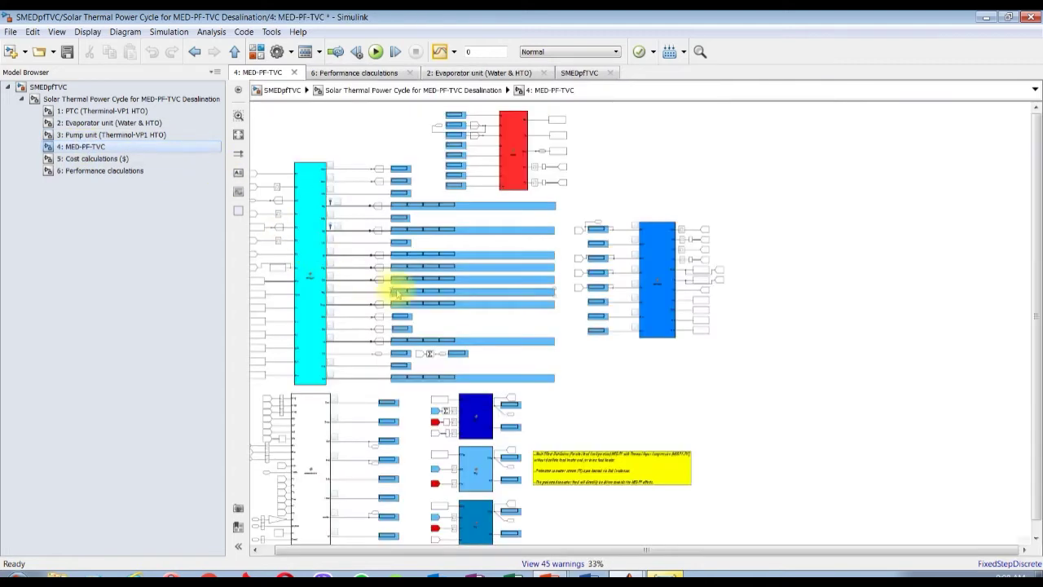
scroll(302, 156, "up", 8)
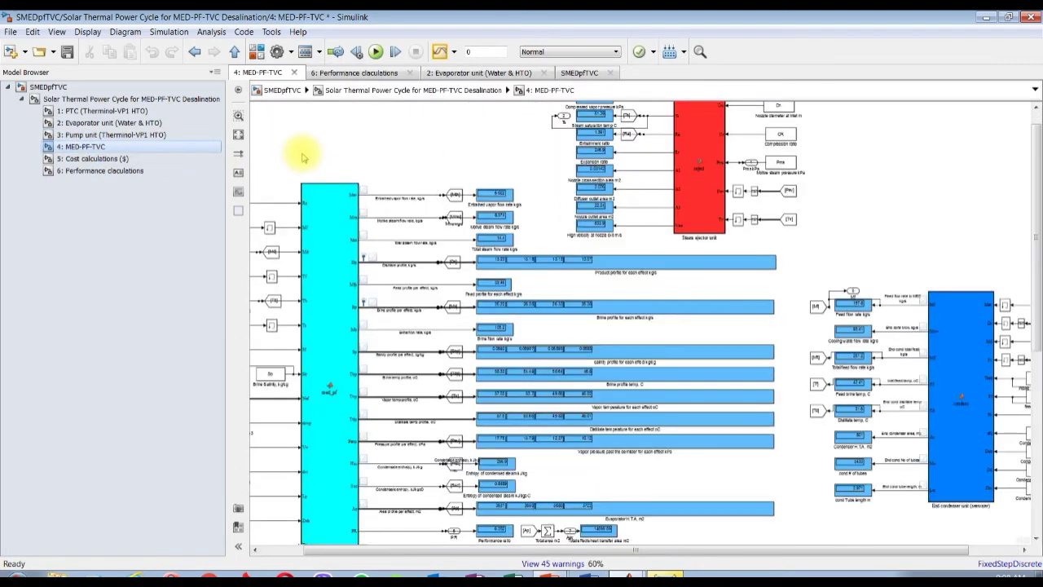
left_click_drag(609, 551, 709, 551)
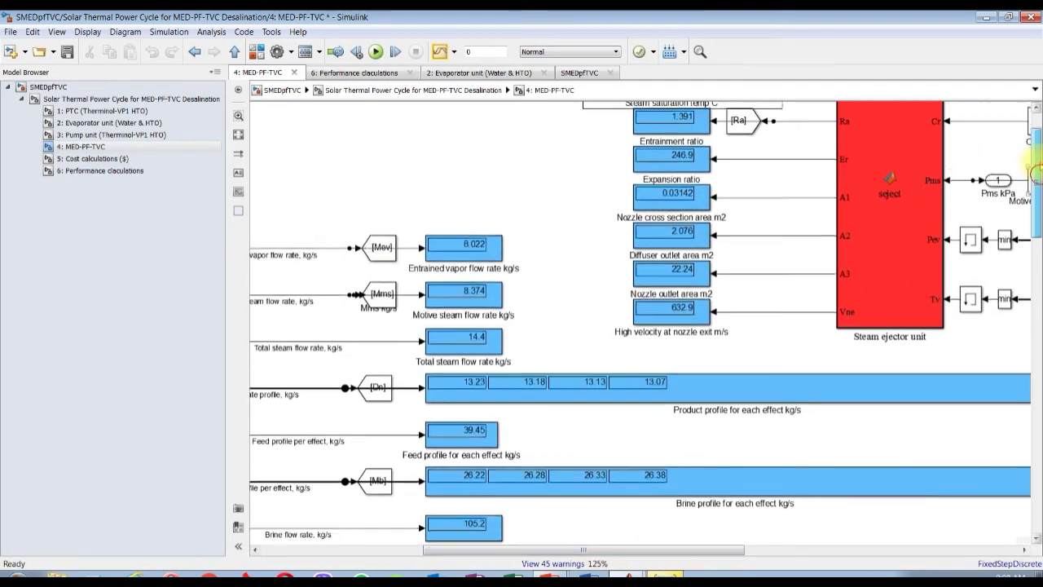
left_click_drag(1035, 172, 1034, 154)
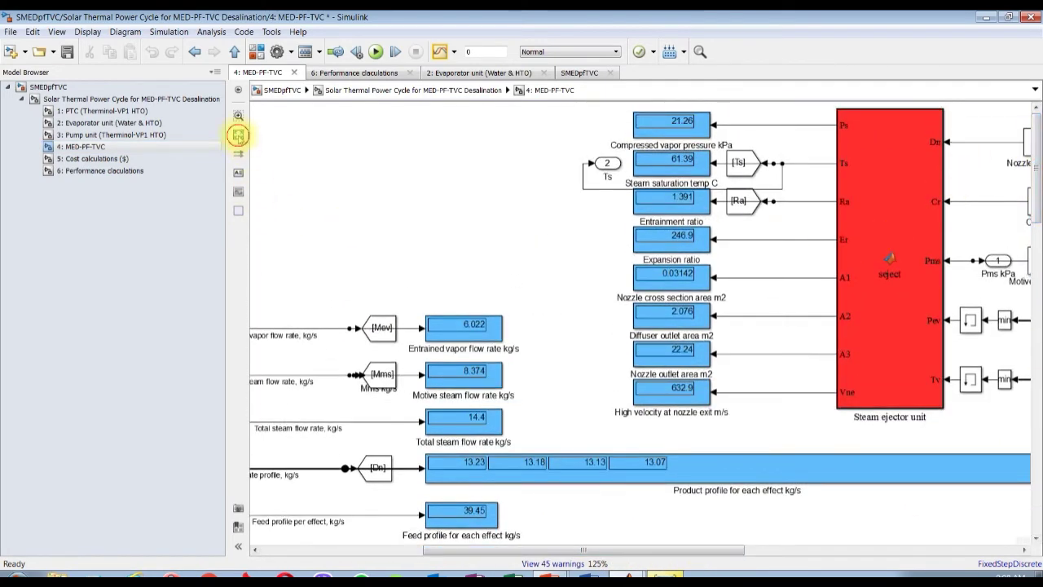
left_click(238, 135)
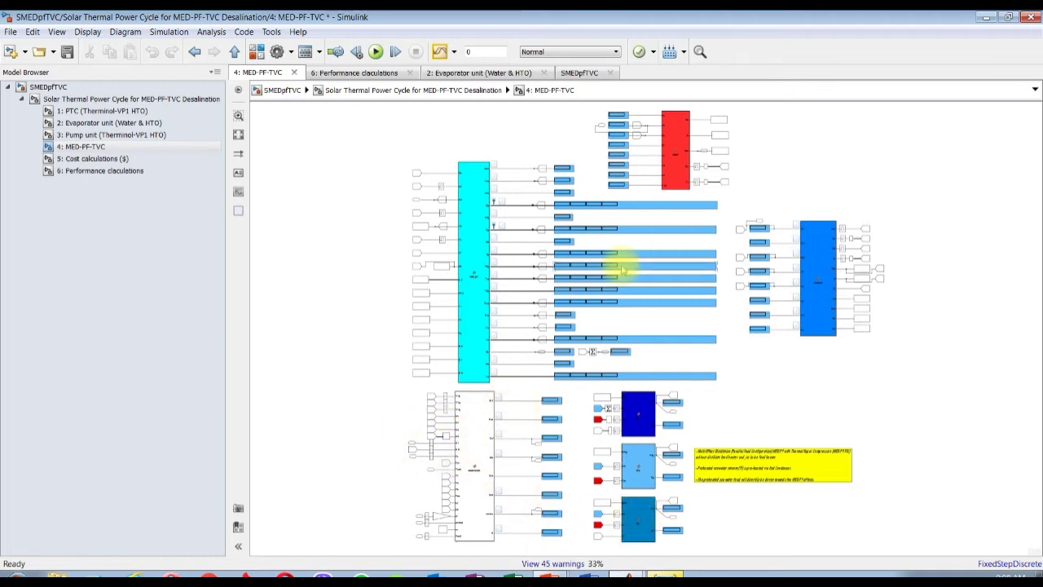
scroll(675, 152, "up", 5)
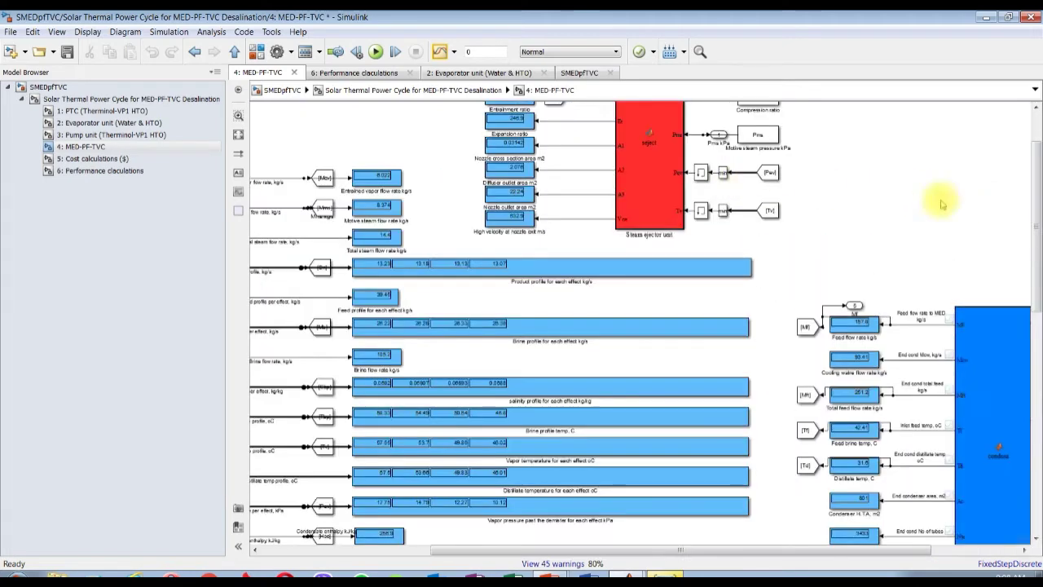
left_click_drag(1036, 222, 1038, 161)
scroll(790, 183, "up", 3)
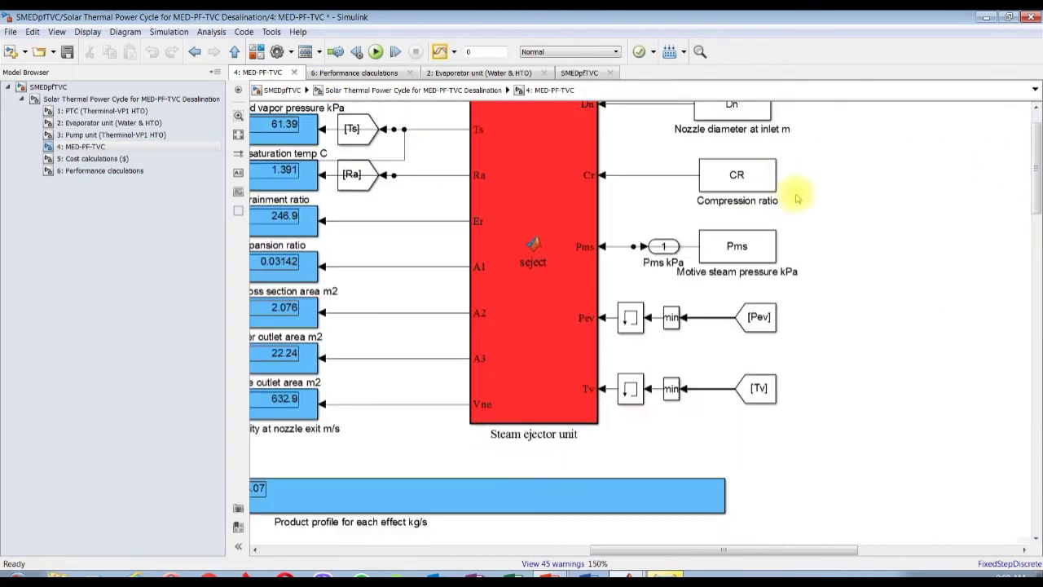
left_click_drag(748, 552, 648, 552)
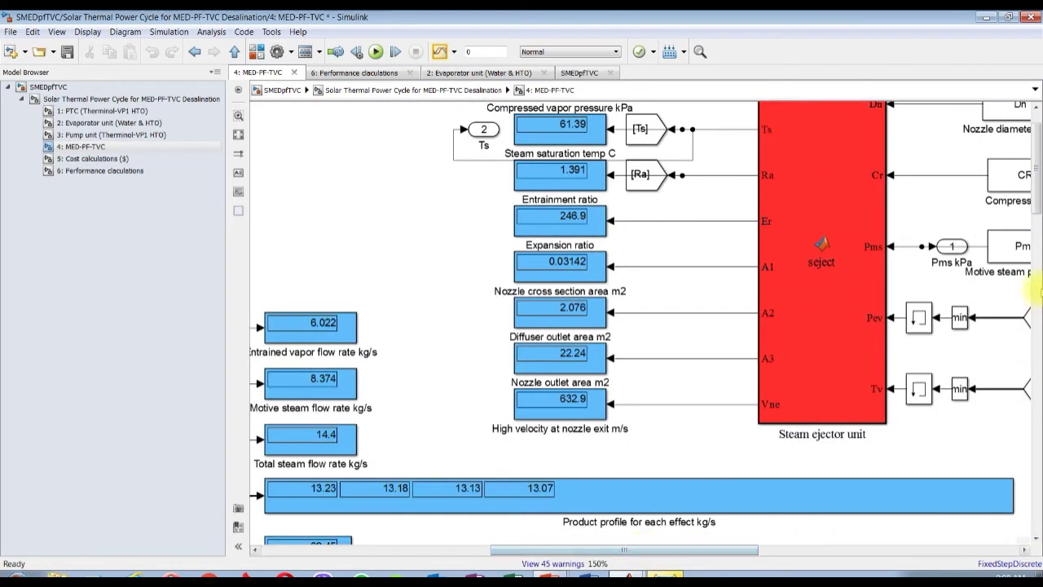
left_click_drag(1036, 204, 1035, 193)
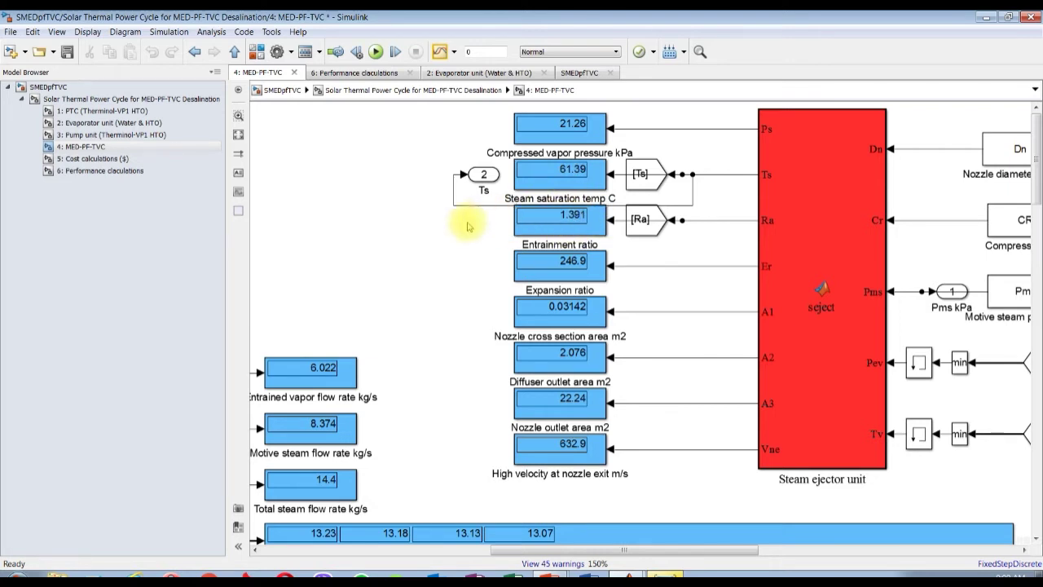
scroll(466, 220, "up", 1)
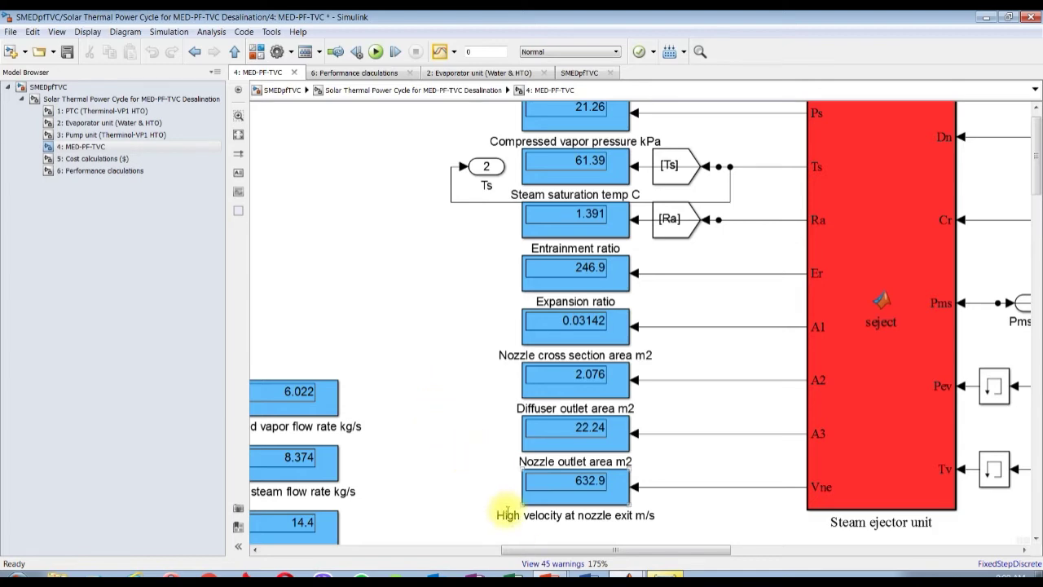
left_click_drag(609, 554, 315, 551)
scroll(1039, 167, "down", 5)
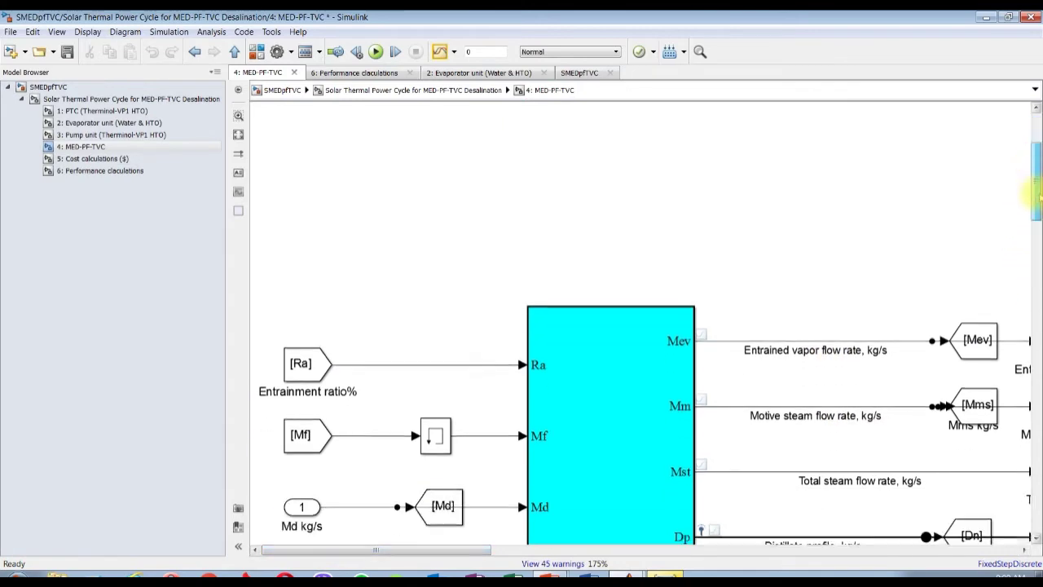
left_click_drag(478, 550, 617, 556)
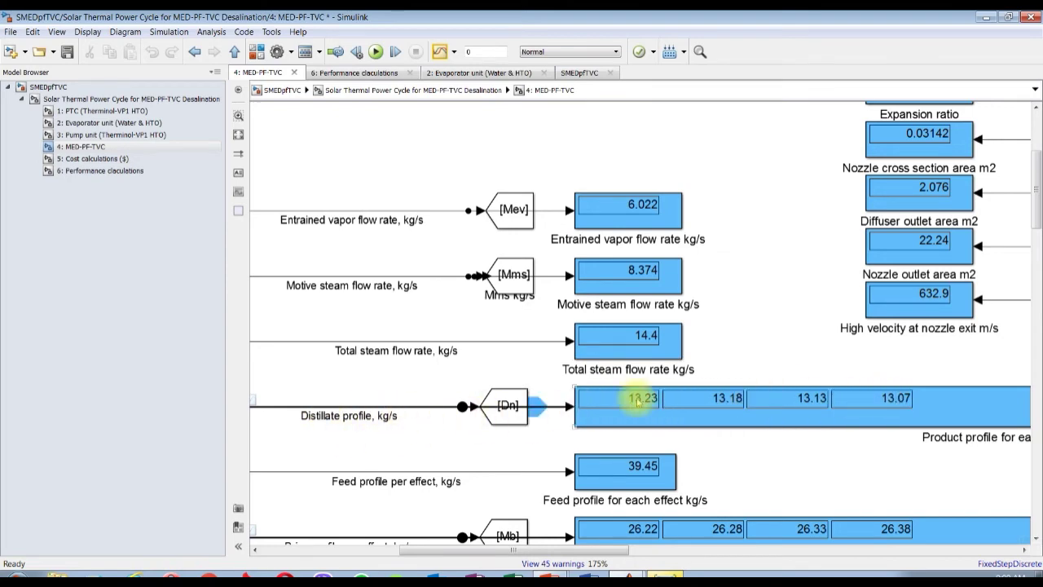
left_click_drag(1034, 187, 1033, 241)
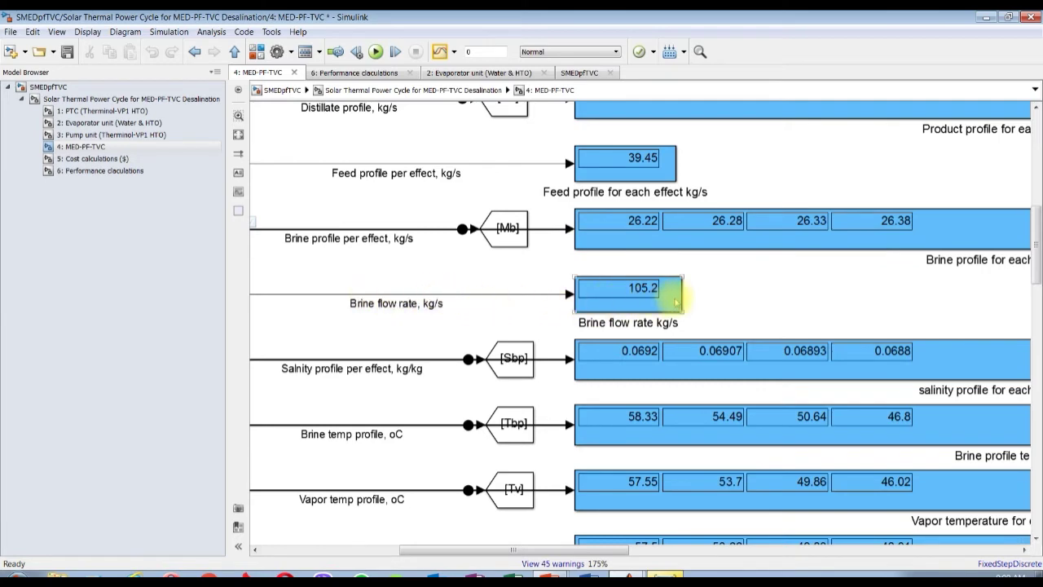
mouse_move(529, 556)
left_mouse_down()
mouse_move(489, 554)
mouse_move(538, 555)
left_mouse_up()
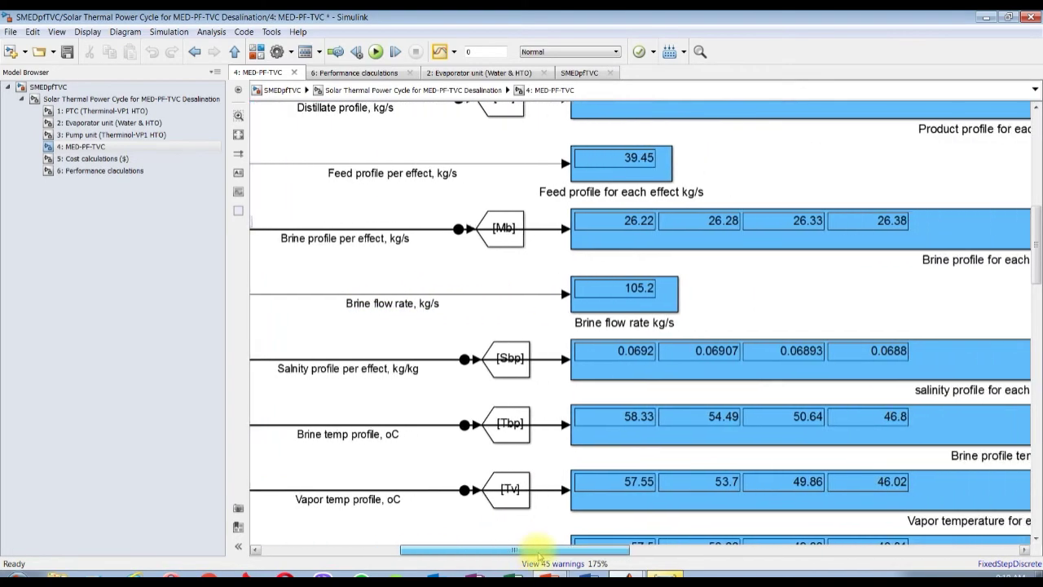
Change the MED-PF-TVC block's evaporator number of effects from 1:4 to 1:8, apply, and reopen its subsystem
left_click(96, 97)
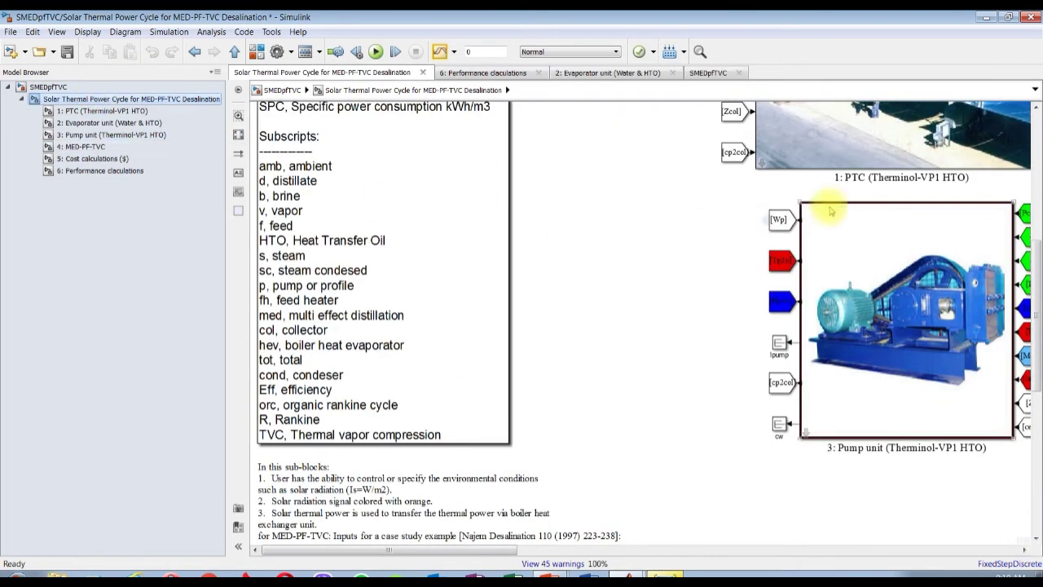
left_click(239, 134)
double_click(735, 207)
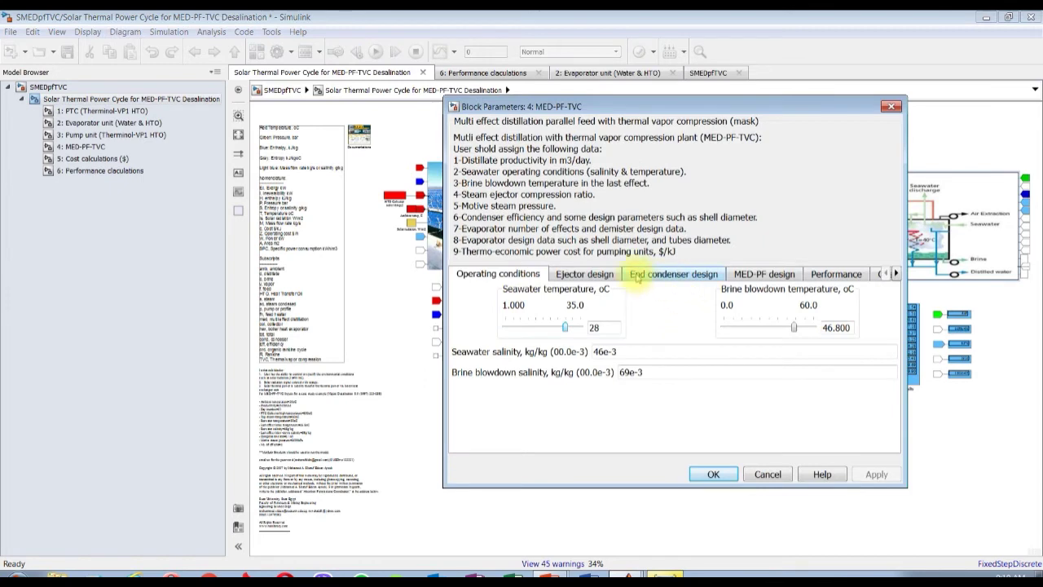
left_click(644, 275)
left_click(743, 275)
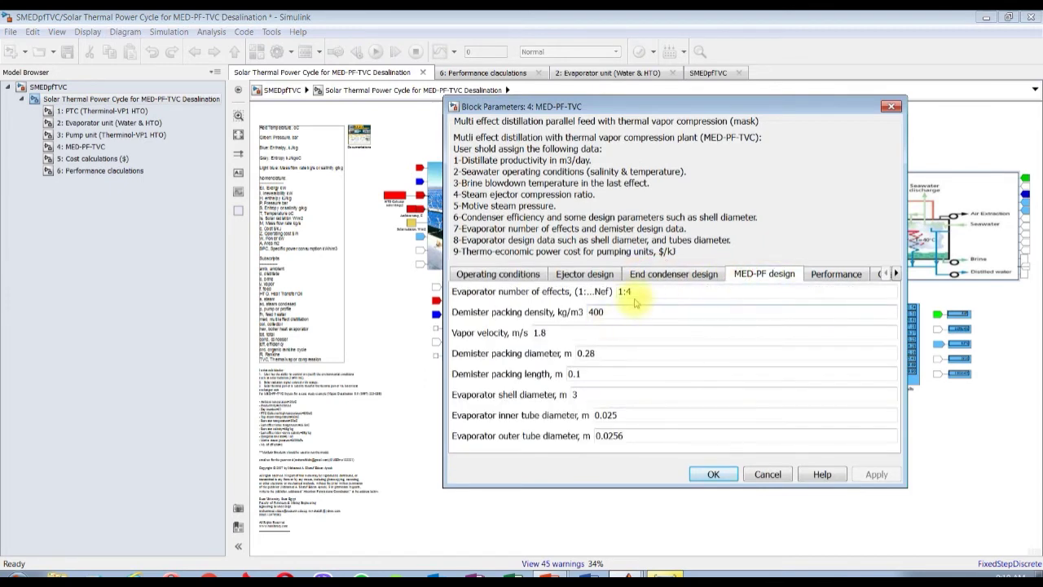
type("1")
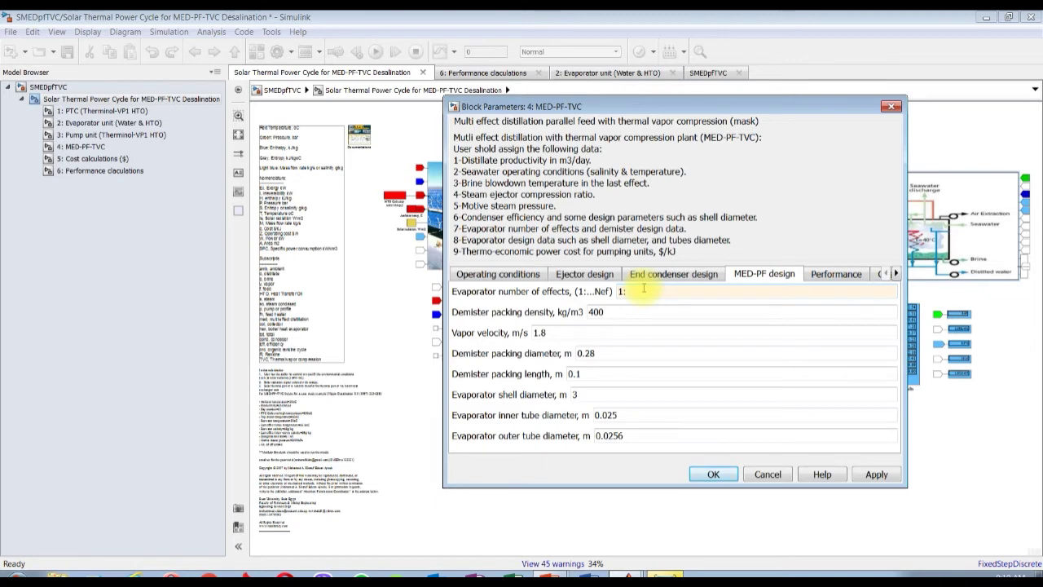
left_click(868, 477)
left_click(713, 474)
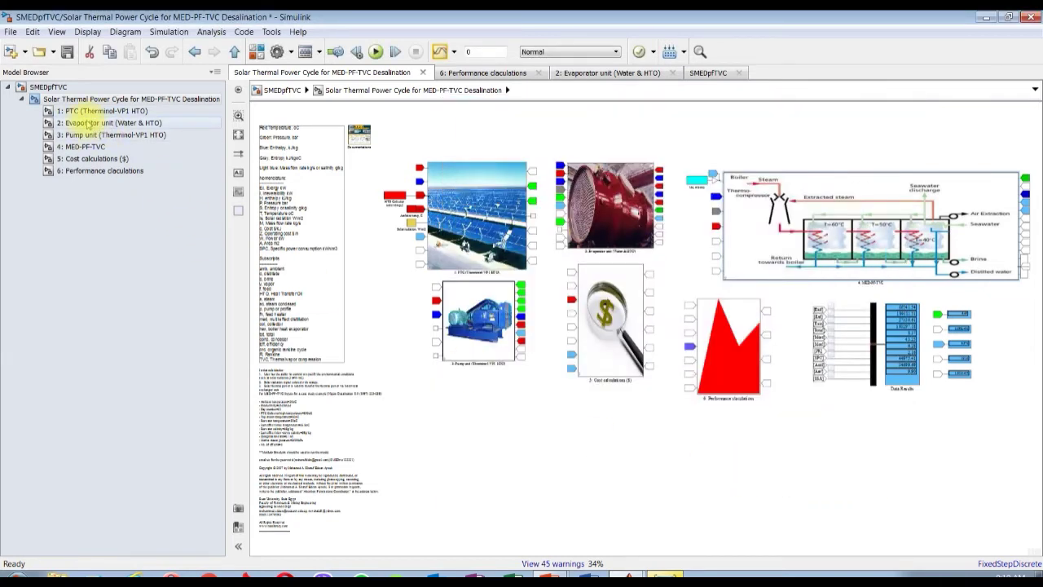
left_click(86, 145)
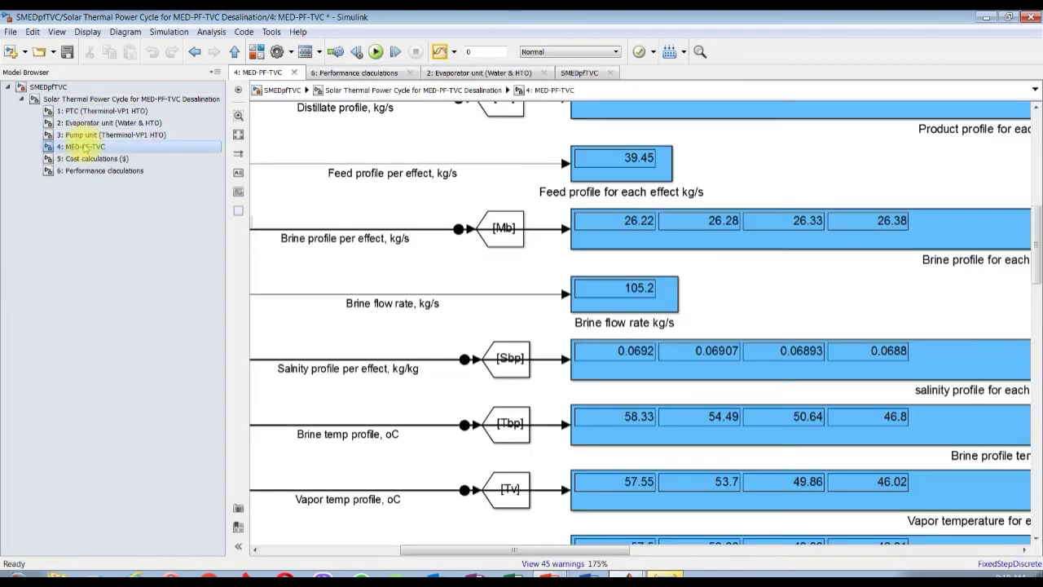
Rerun the simulation and check the eight-effect profiles, with brine temperature falling from 60.25 to 46.8 oC
left_click(375, 52)
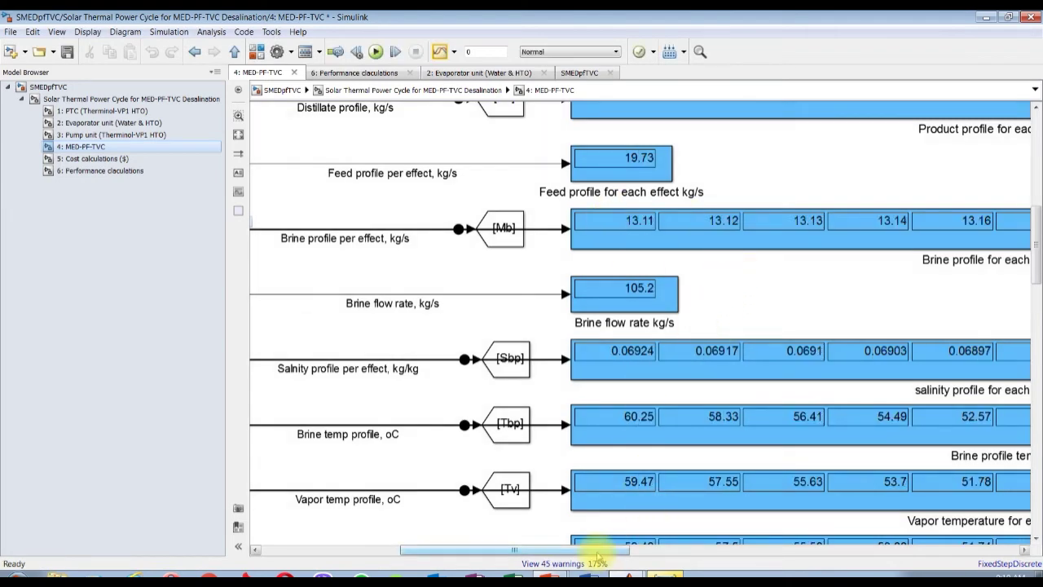
left_click_drag(598, 550, 676, 547)
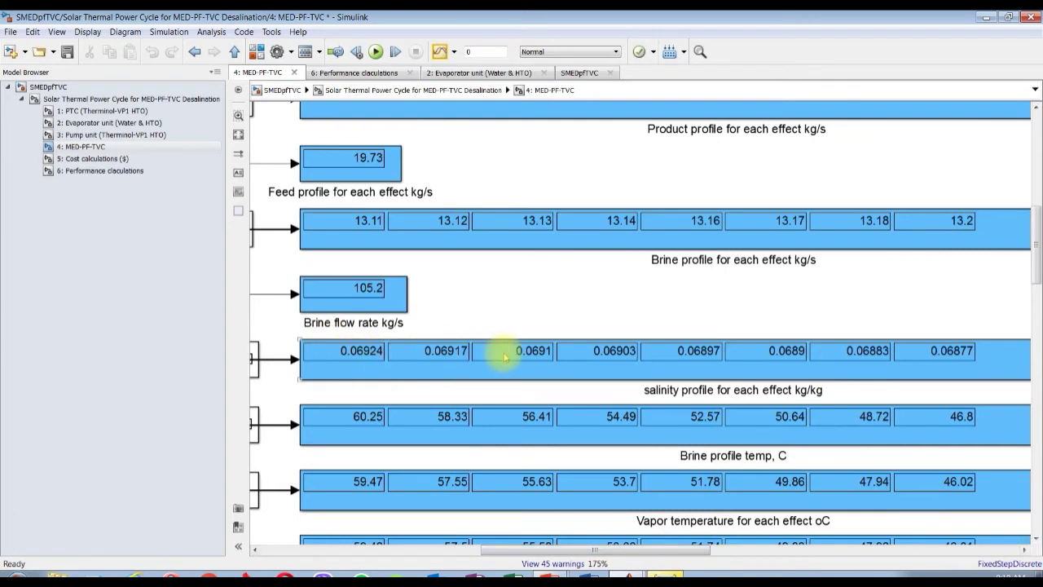
scroll(1033, 229, "down", 3)
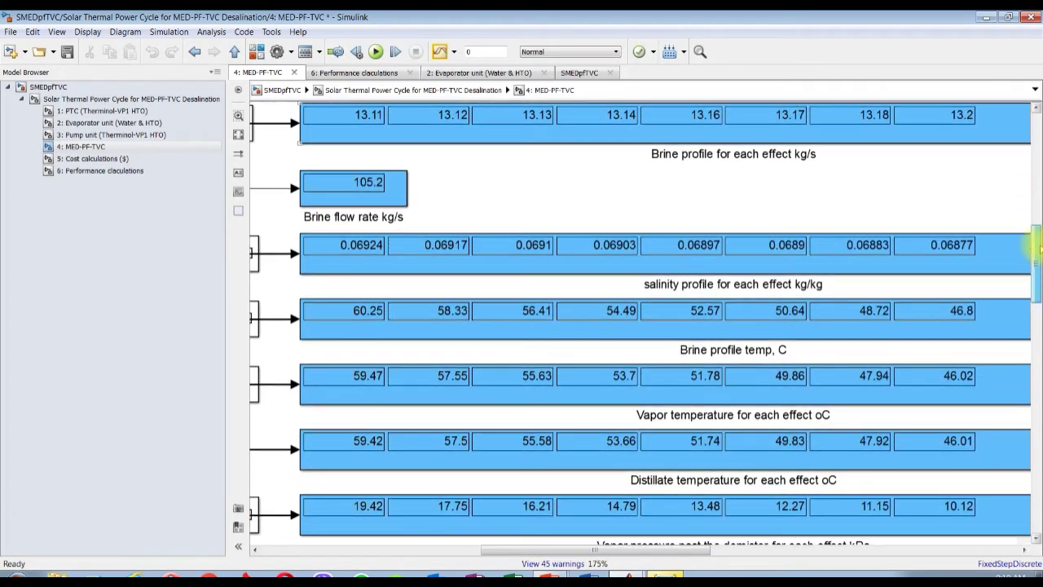
left_click_drag(595, 550, 509, 550)
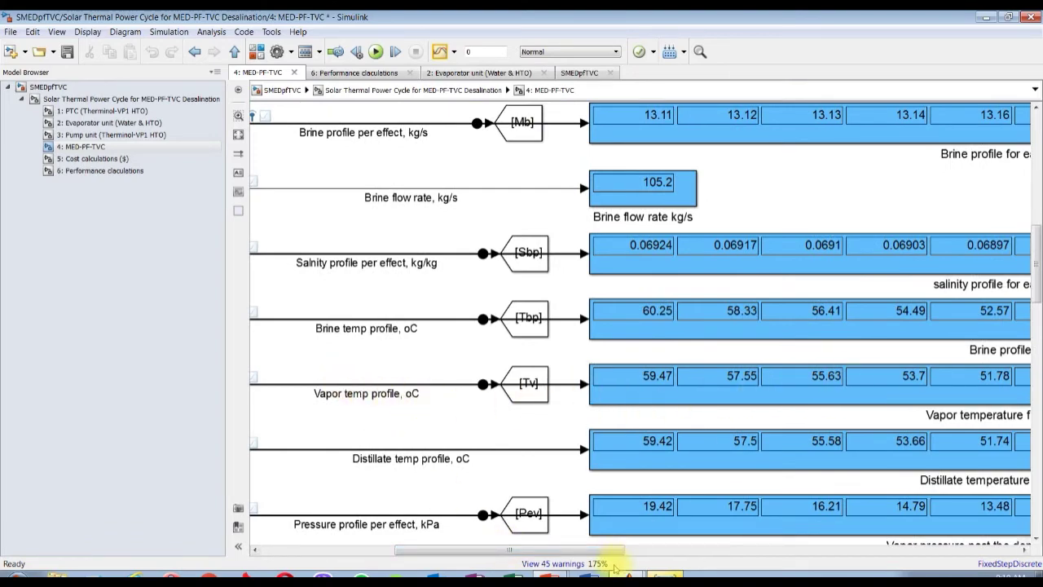
left_click_drag(564, 551, 665, 561)
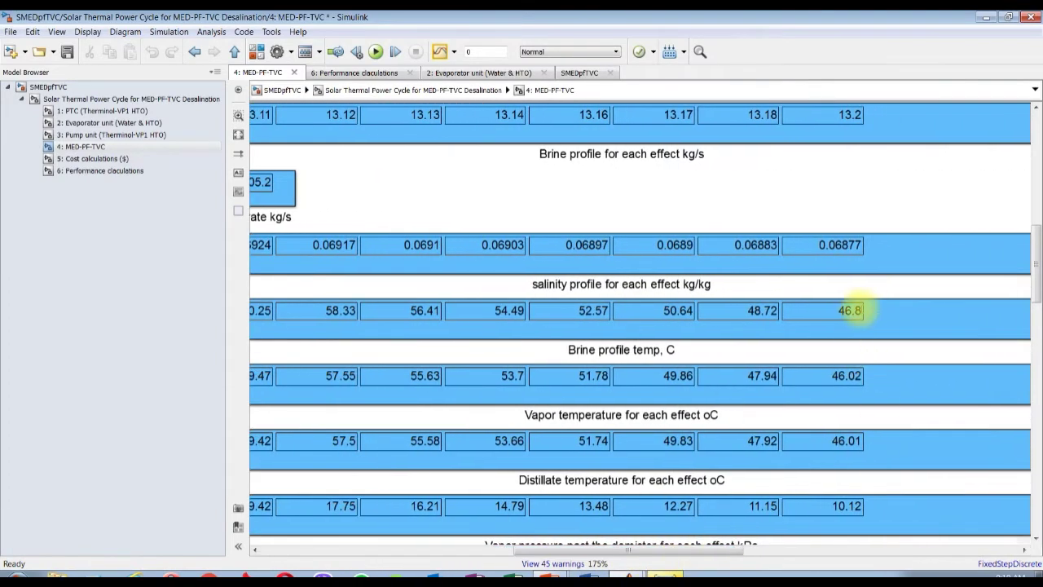
scroll(851, 311, "up", 2)
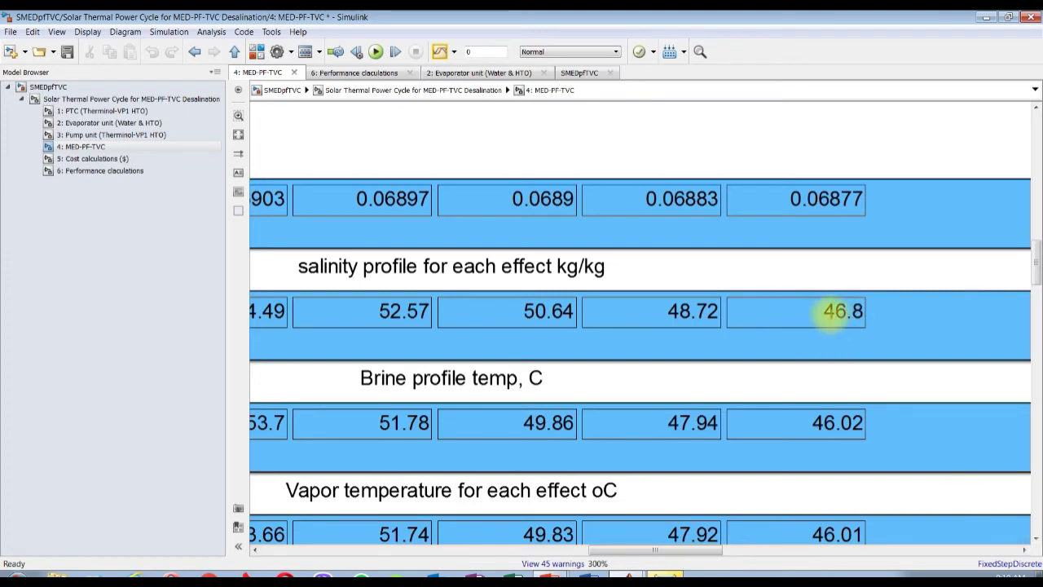
scroll(524, 336, "down", 1)
scroll(524, 337, "down", 1)
left_click_drag(675, 548, 536, 548)
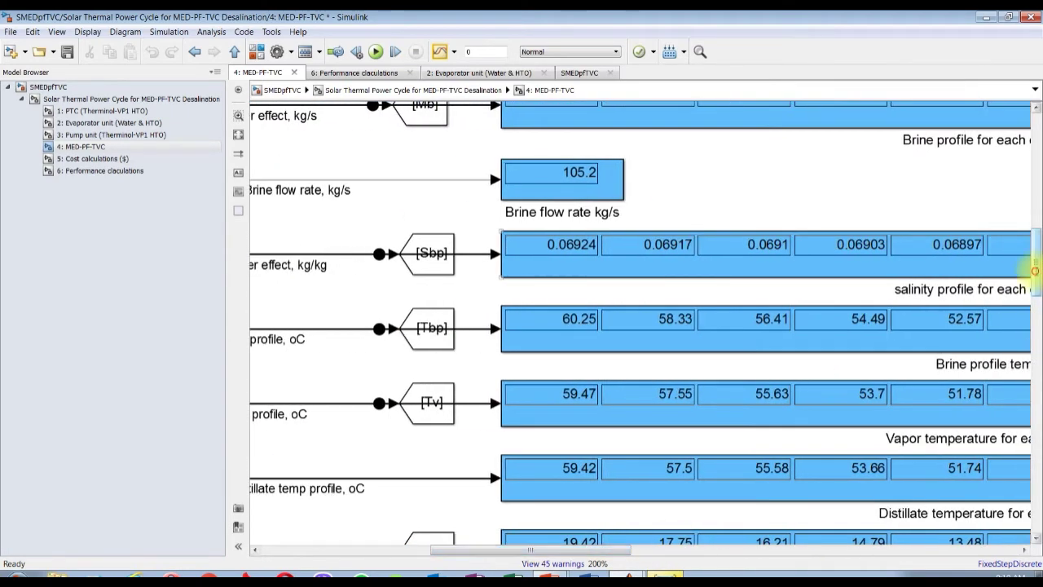
scroll(721, 489, "down", 3)
left_click_drag(601, 549, 561, 548)
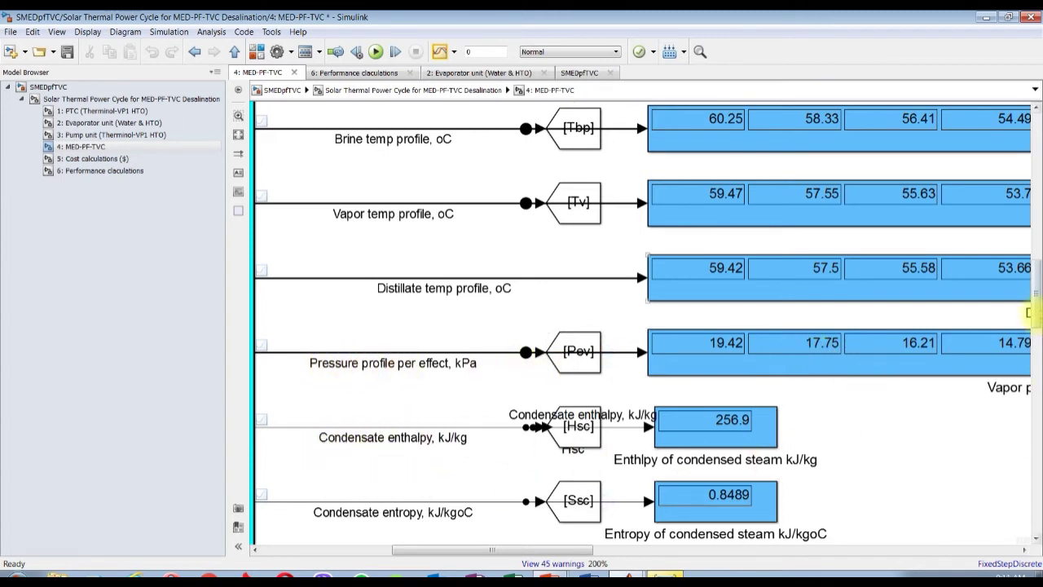
left_click_drag(1028, 312, 1031, 365)
left_click_drag(578, 556, 682, 551)
scroll(395, 236, "down", 1)
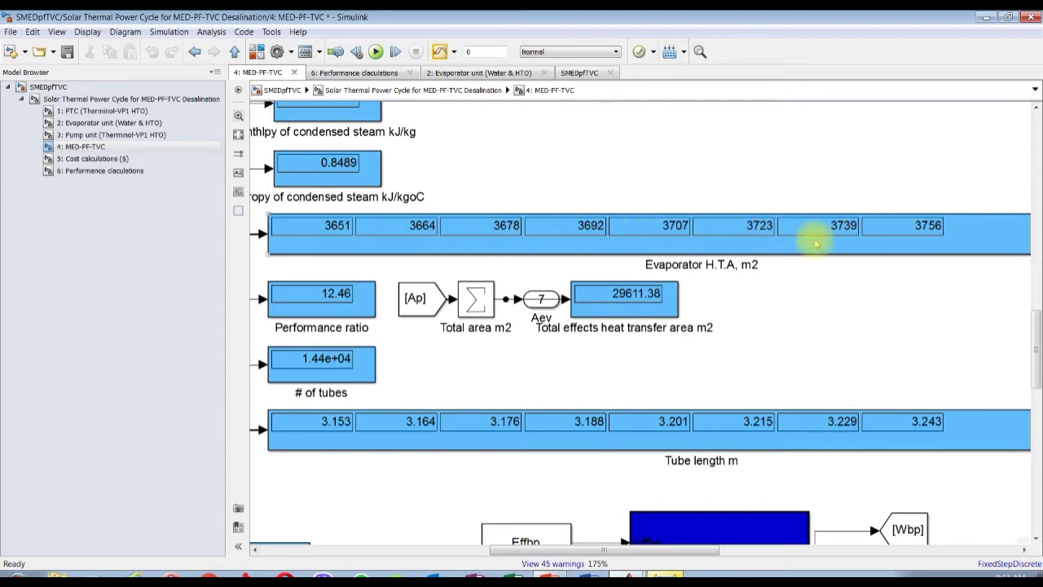
left_click_drag(540, 556, 428, 554)
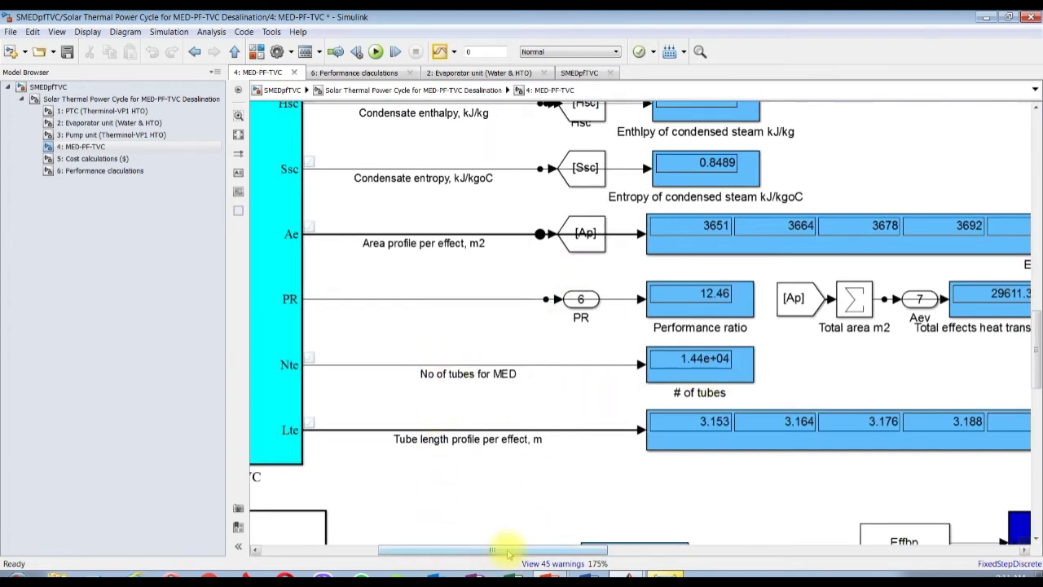
scroll(728, 326, "up", 2)
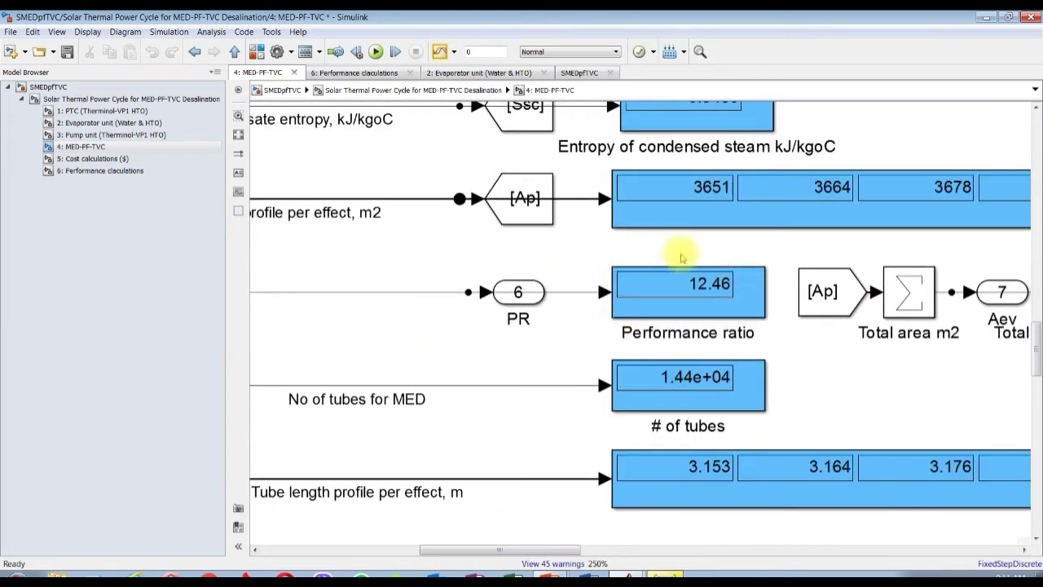
scroll(530, 491, "down", 3)
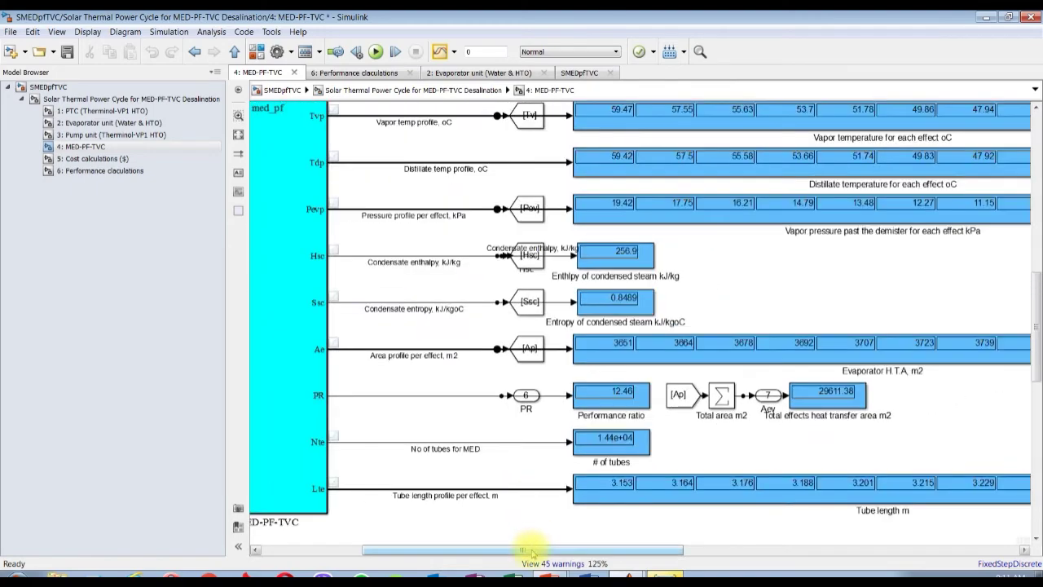
left_click_drag(526, 549, 868, 530)
left_click_drag(1035, 357, 1033, 277)
scroll(502, 294, "up", 2)
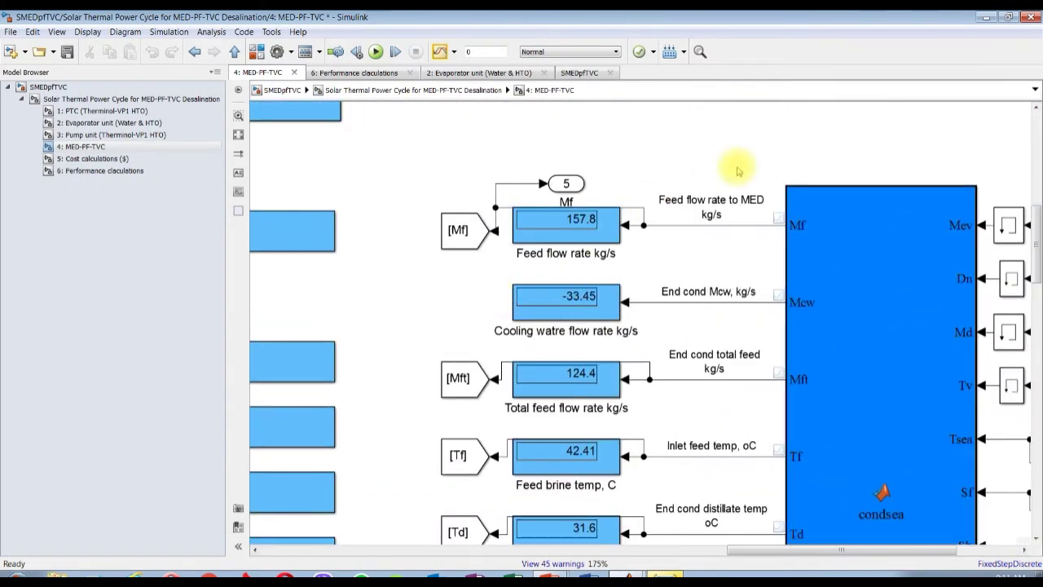
scroll(580, 306, "down", 2)
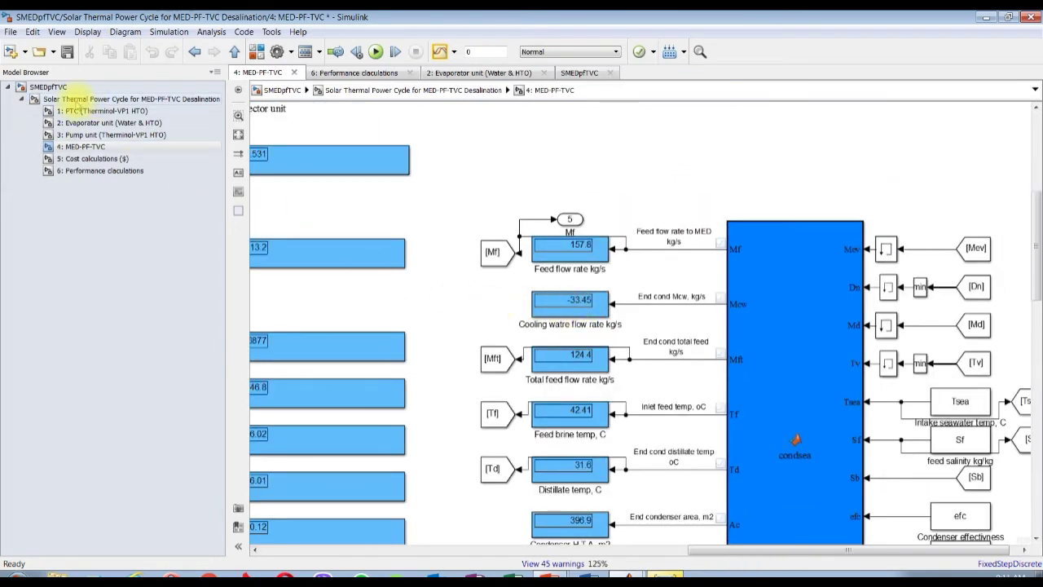
Reset the MED-PF-TVC block to 1:4 evaporator effects, apply, and reopen its subsystem diagram
left_click(77, 100)
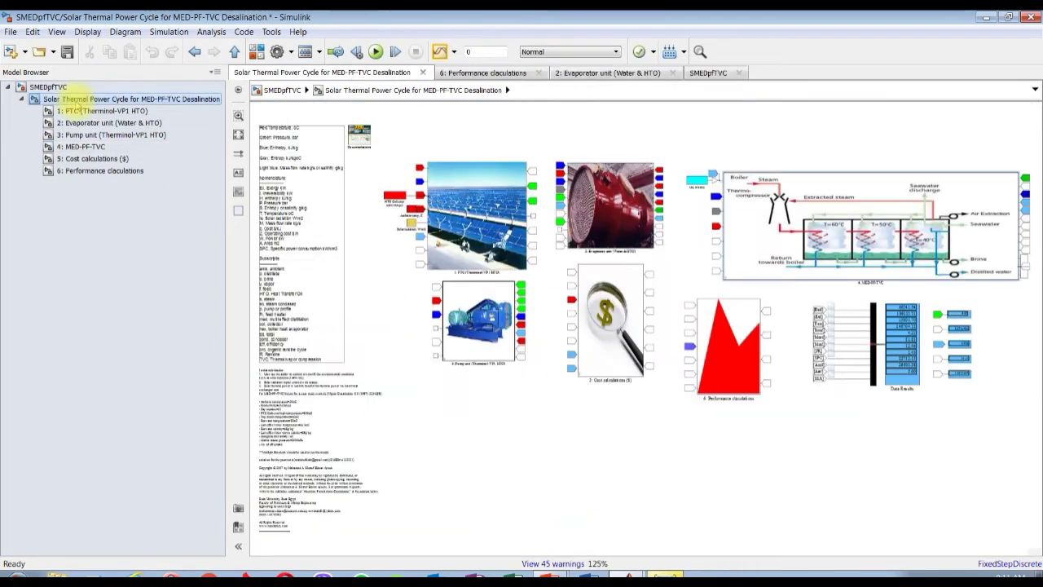
double_click(813, 208)
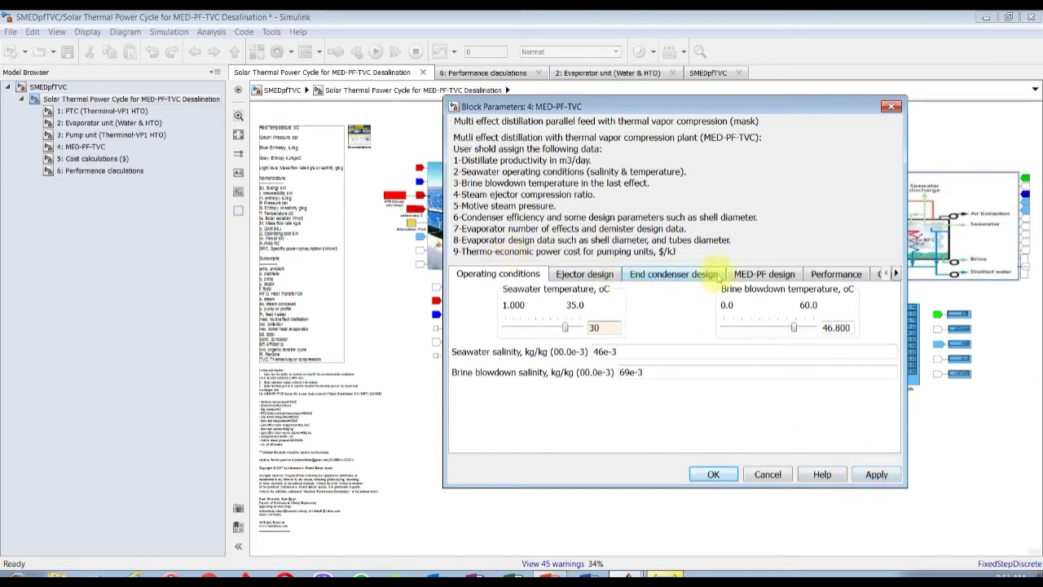
left_click(748, 275)
type("1:")
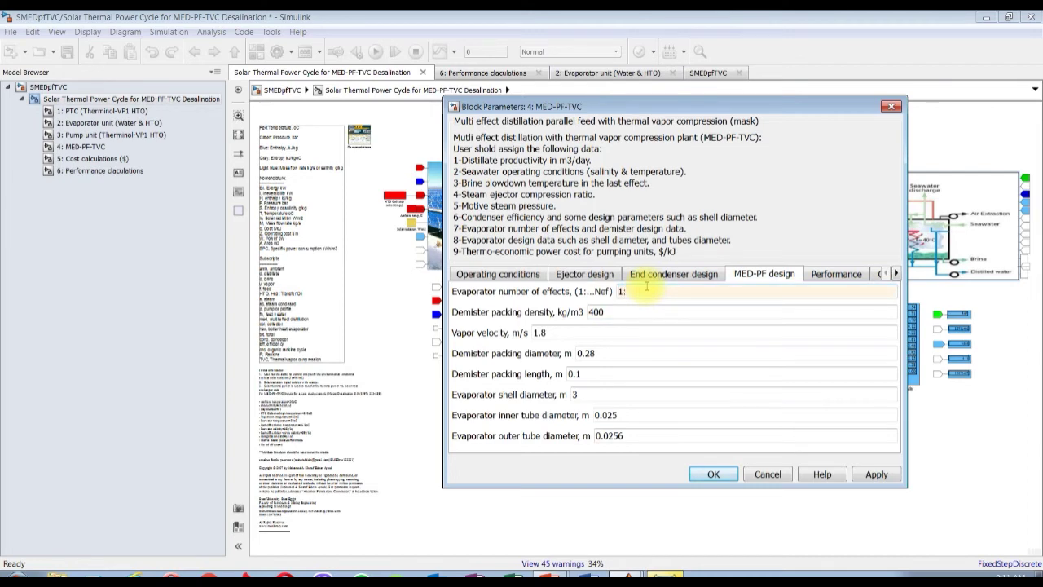
left_click(872, 474)
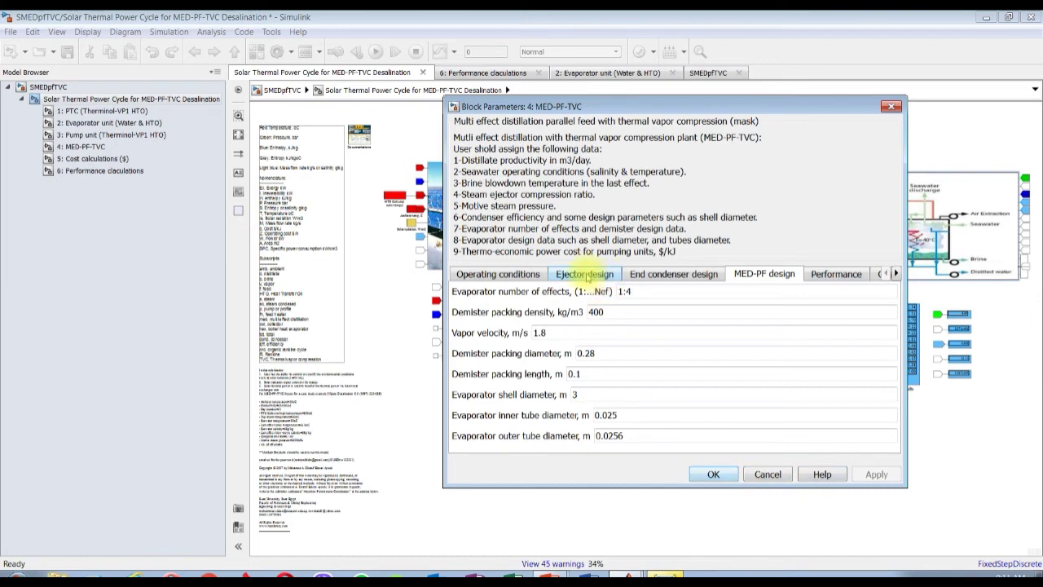
left_click(585, 275)
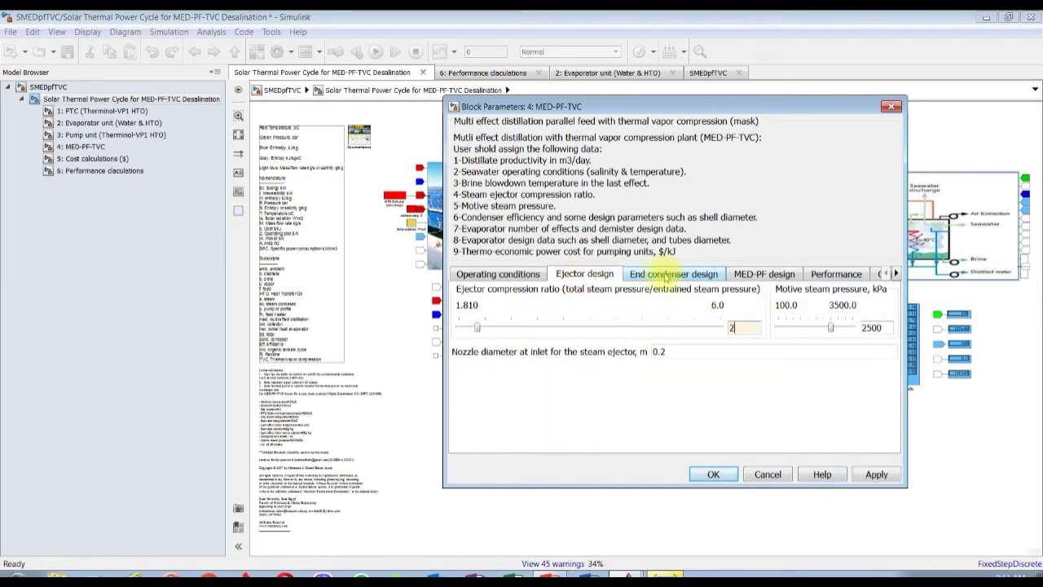
left_click(731, 474)
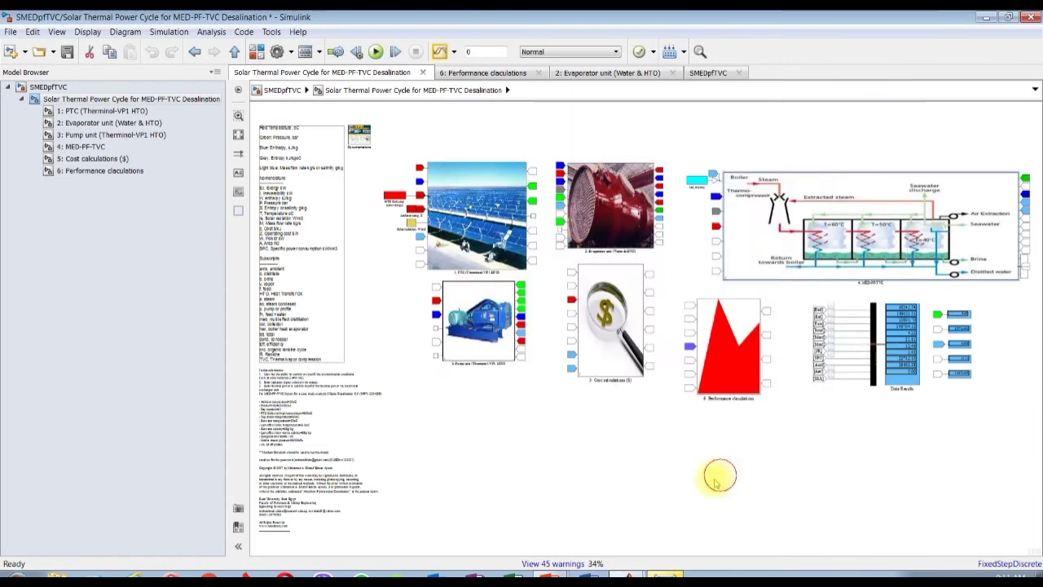
left_click(85, 147)
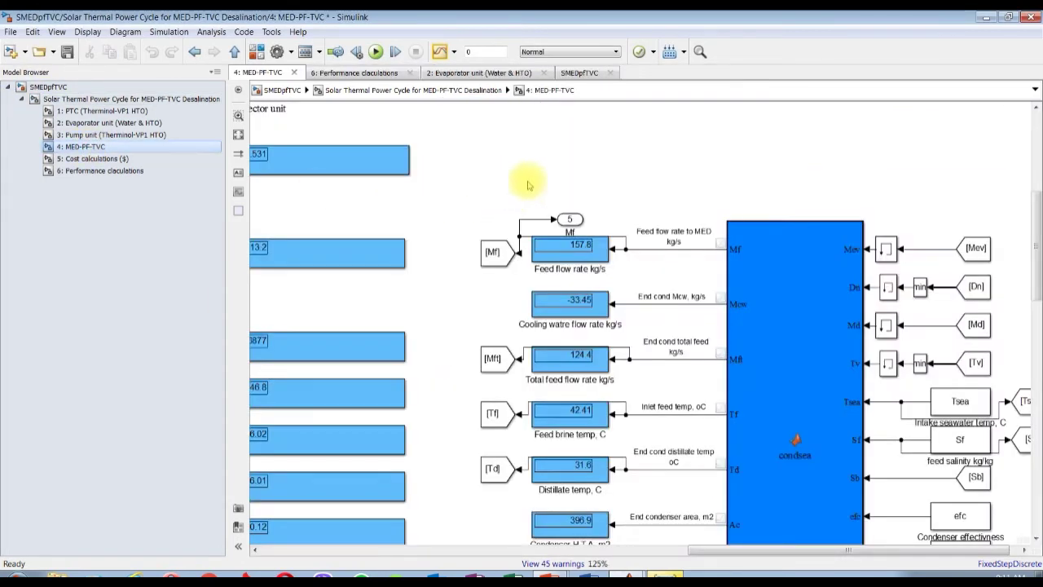
Rerun the simulation with four effects and view the product profile near 13.1 kg/s
left_click_drag(1031, 256, 1031, 186)
left_click_drag(794, 550, 584, 527)
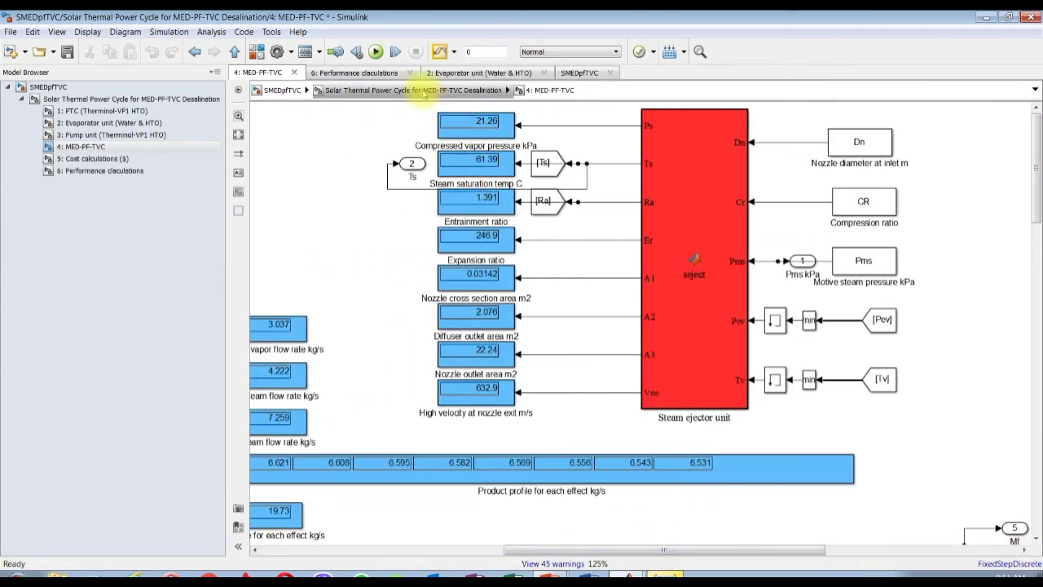
left_click(375, 51)
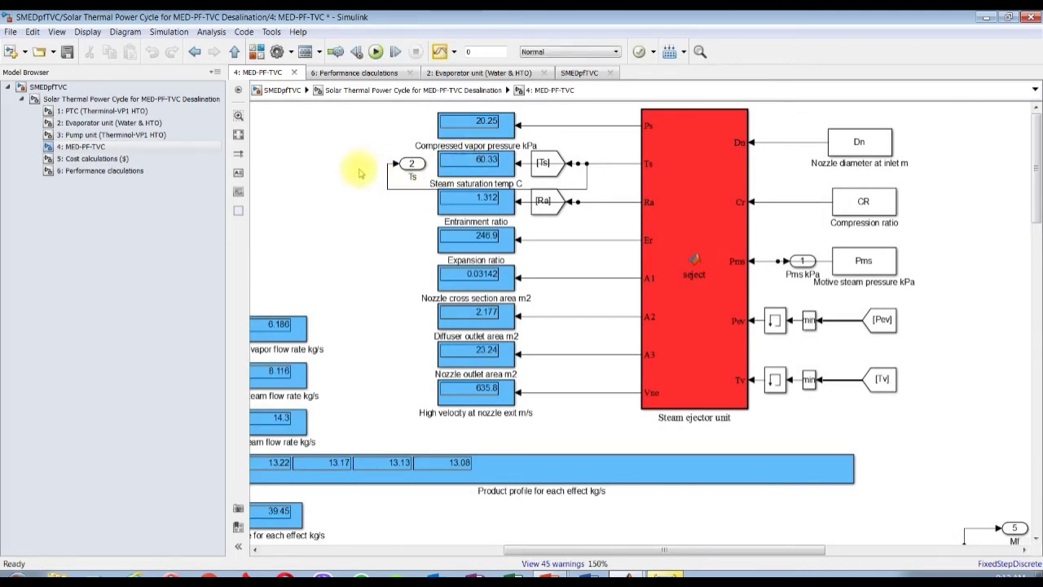
scroll(350, 172, "up", 2)
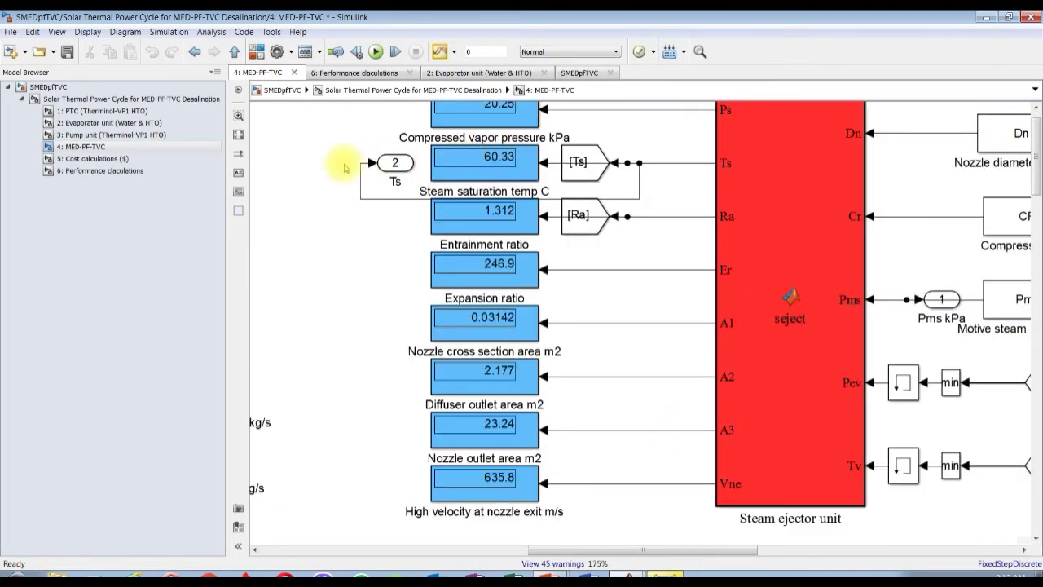
scroll(316, 189, "down", 1)
scroll(600, 328, "down", 1)
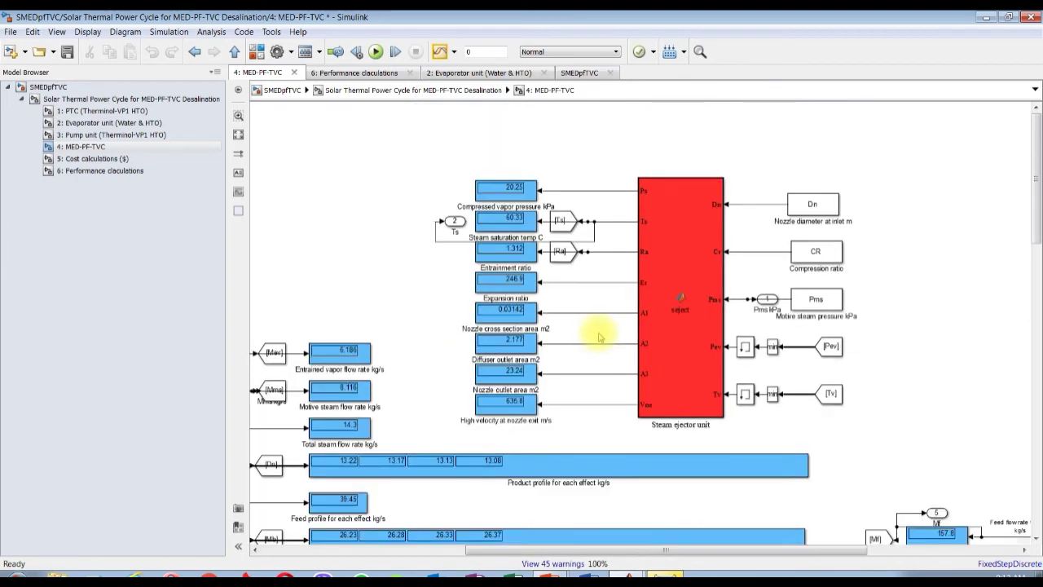
scroll(611, 346, "down", 2)
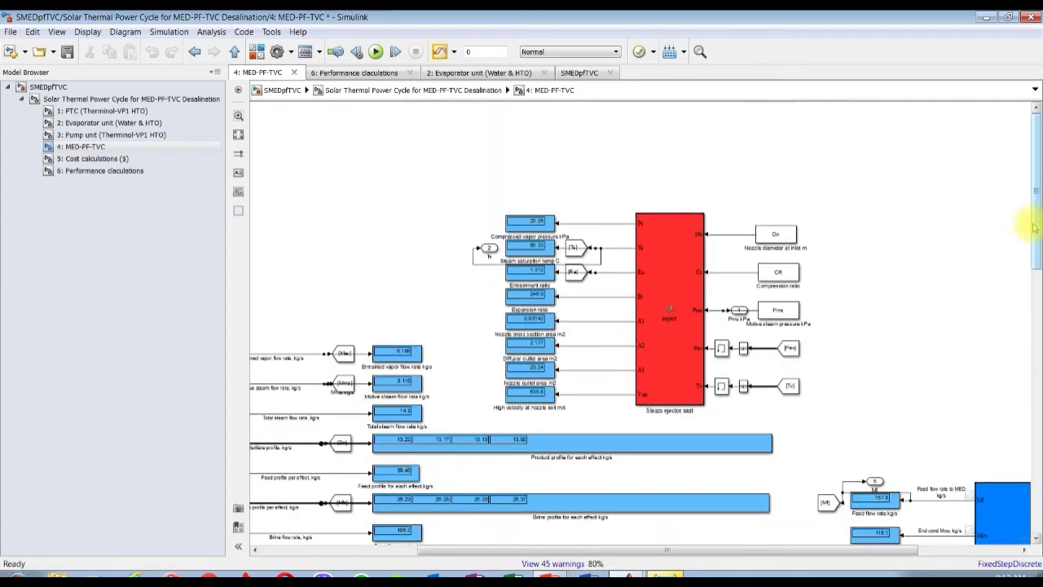
Inspect the ejector, condenser and pump displays: performance ratio 6.481 and 161.77 kW feed pump power
left_click_drag(1032, 225, 1039, 298)
scroll(851, 298, "up", 3)
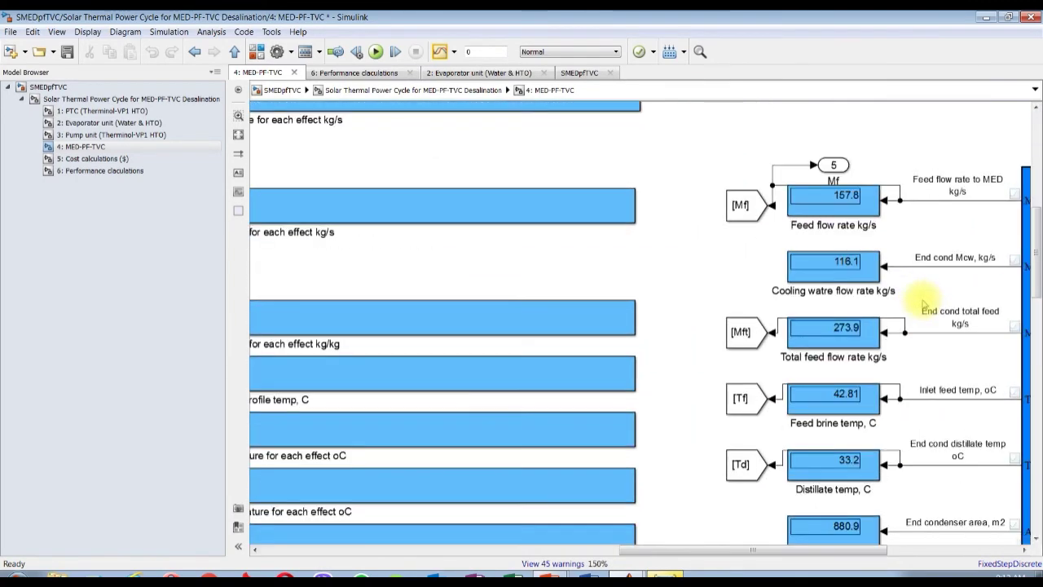
left_click_drag(728, 551, 827, 551)
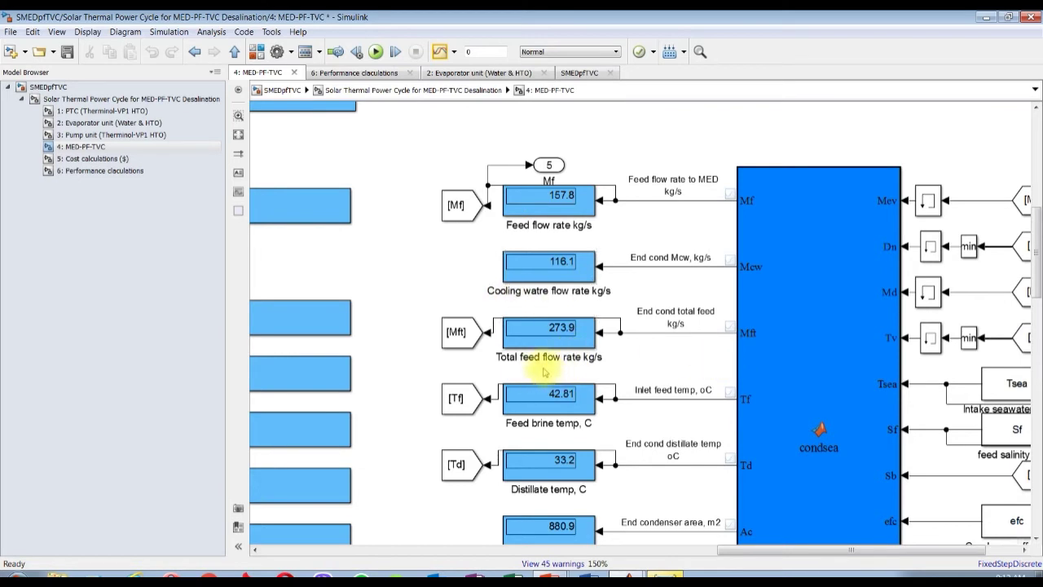
left_click_drag(1037, 247, 1036, 302)
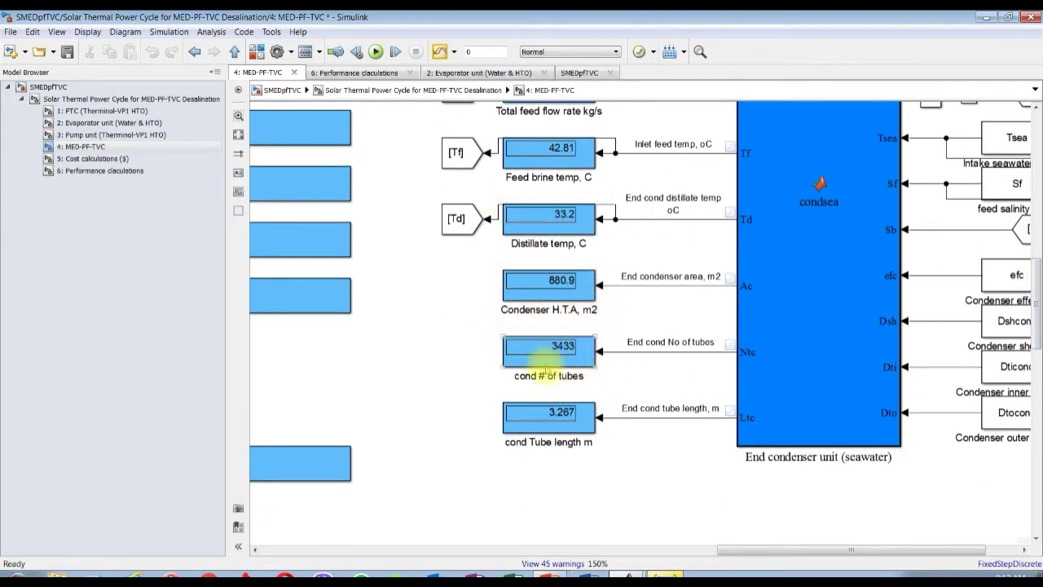
scroll(1033, 293, "down", 3)
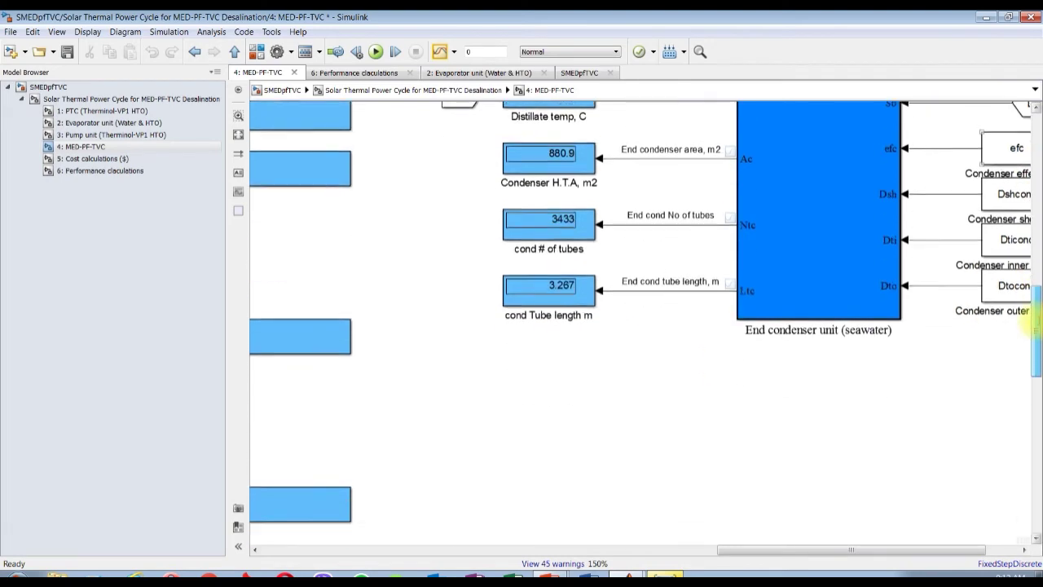
left_click_drag(826, 549, 446, 552)
left_click_drag(1034, 304, 1034, 456)
left_click_drag(426, 550, 615, 550)
scroll(1031, 473, "up", 1)
left_click(732, 377)
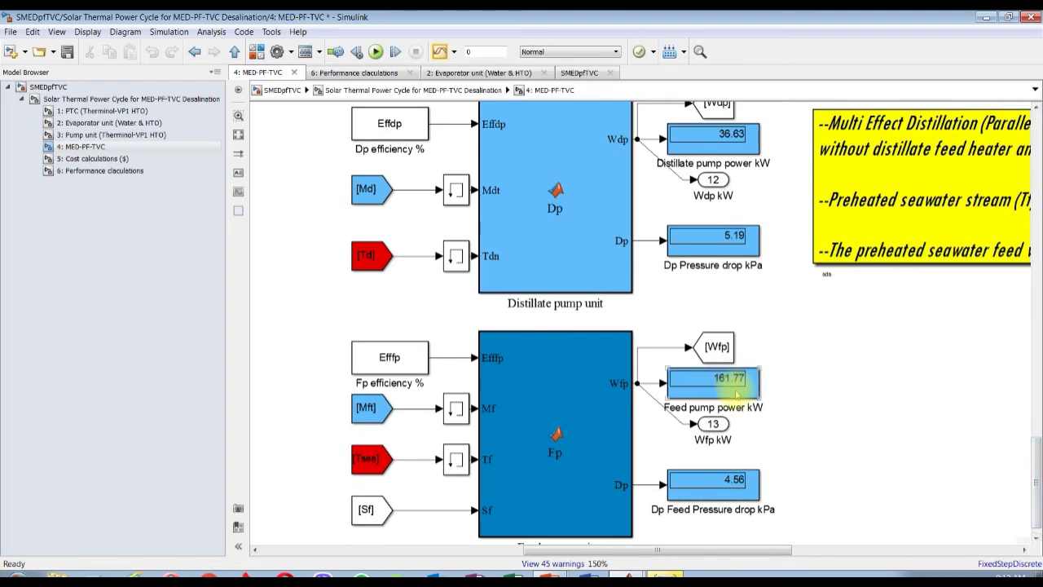
left_click(928, 496)
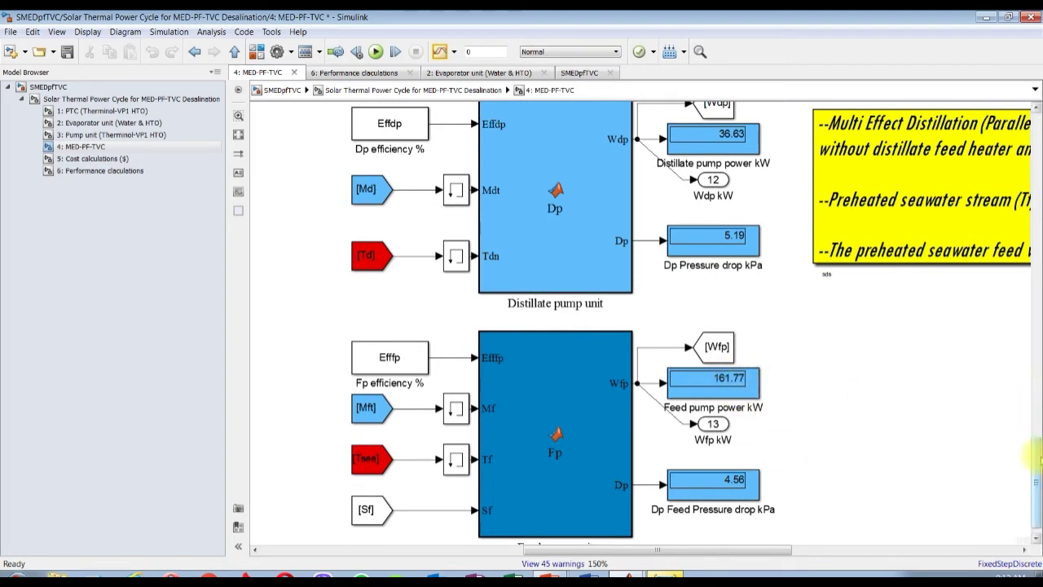
scroll(1035, 458, "down", 1)
scroll(1033, 465, "up", 1)
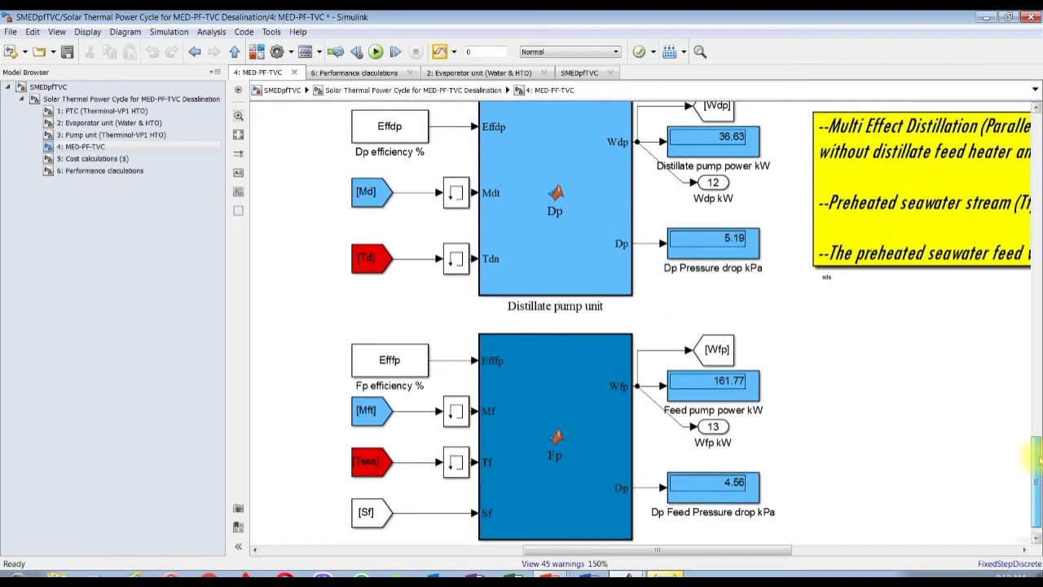
scroll(1033, 458, "up", 8)
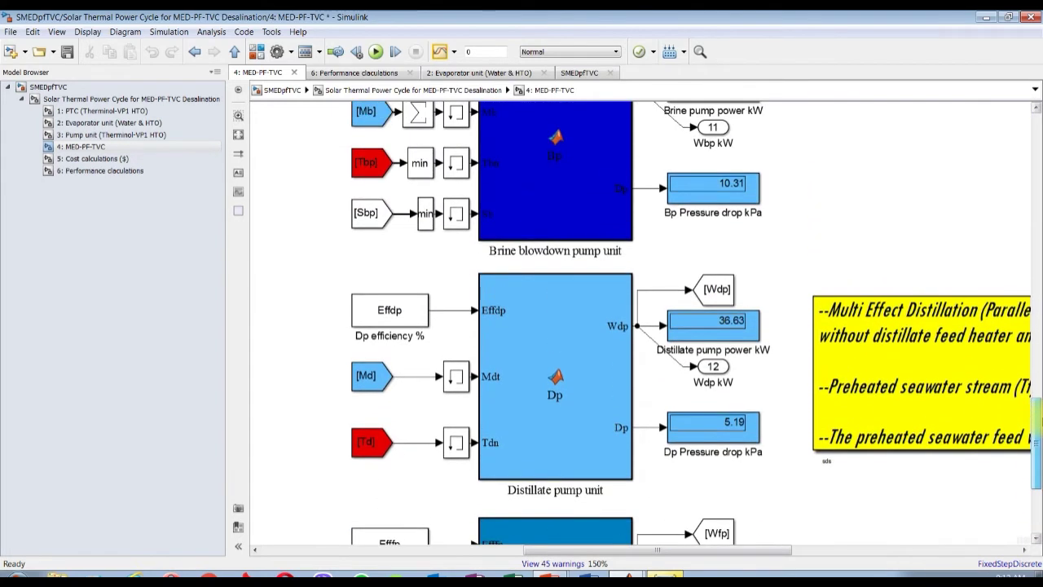
scroll(1033, 458, "up", 2)
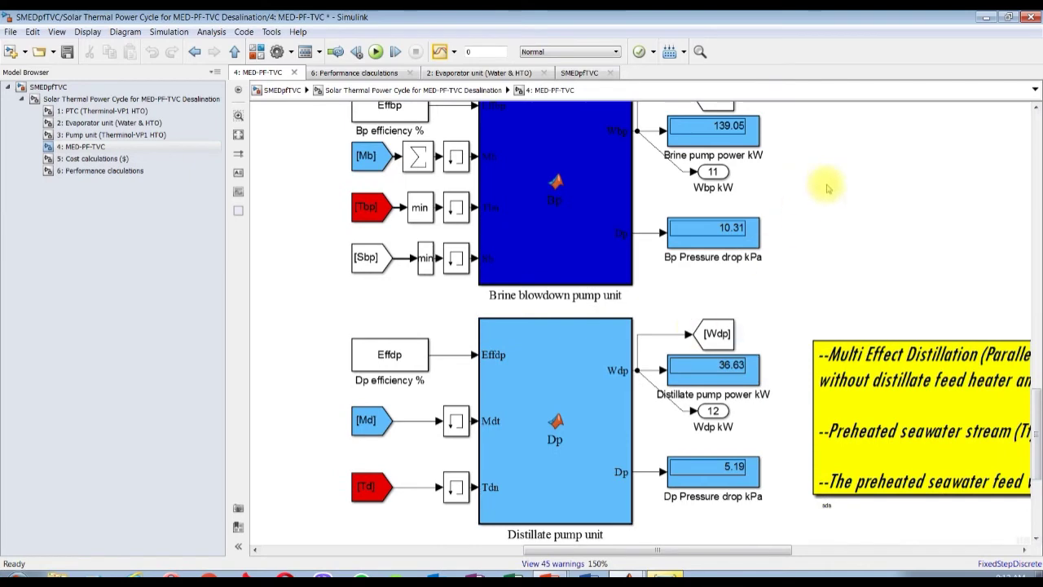
scroll(1035, 410, "up", 7)
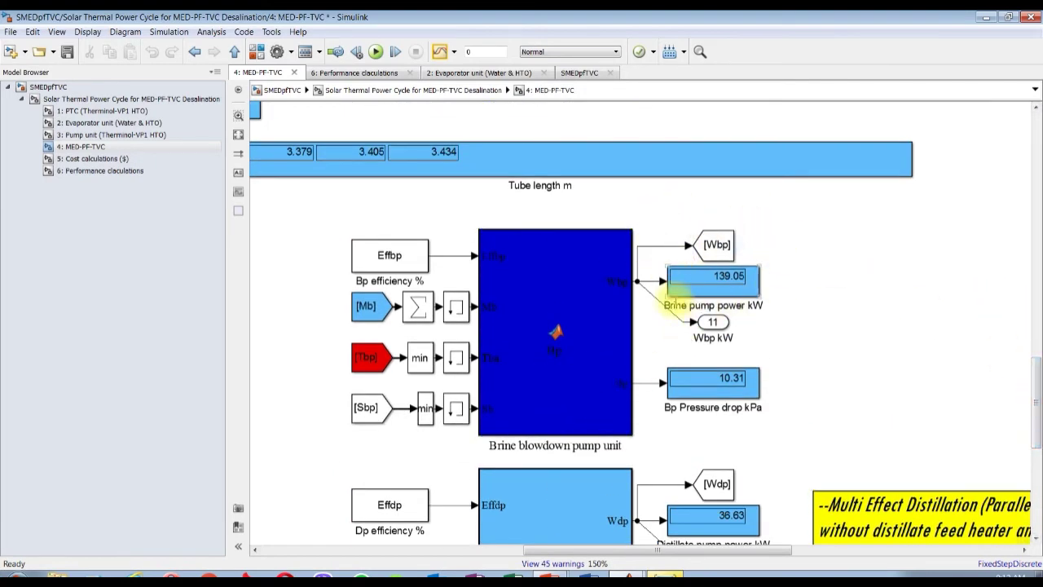
left_click_drag(676, 555, 479, 562)
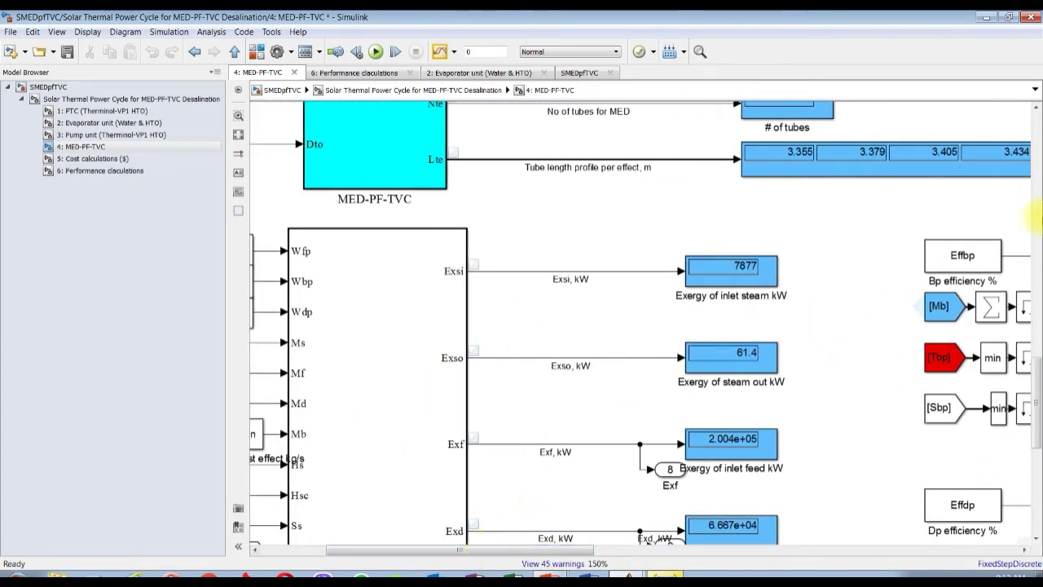
Scroll to the thermoeconomic results: 2.75e+05 kW exergy destruction and 7.57e-07 $/kJ unit product cost
scroll(1036, 402, "up", 1)
scroll(791, 361, "down", 1)
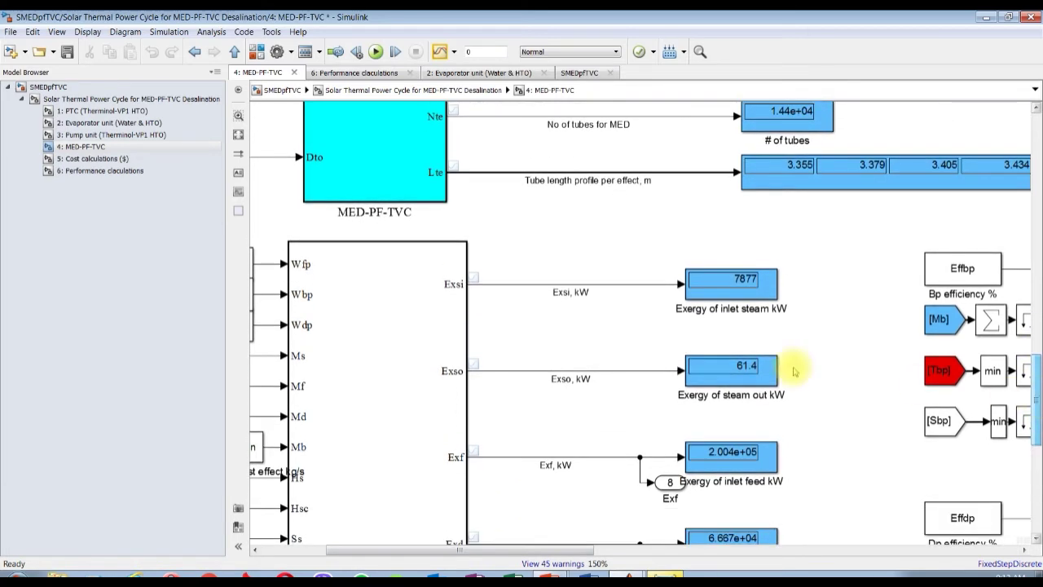
scroll(725, 322, "up", 1)
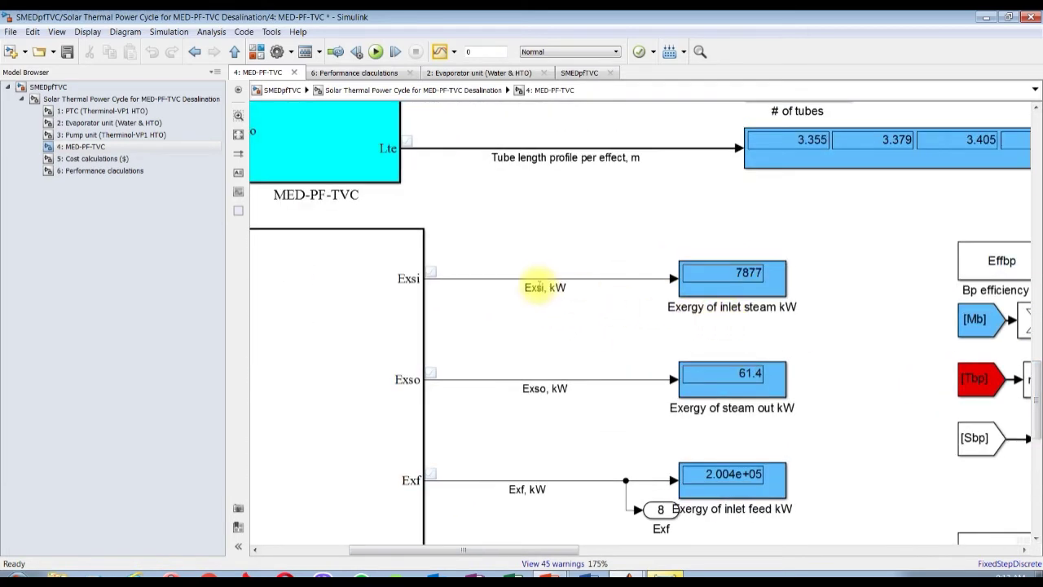
scroll(541, 287, "down", 1)
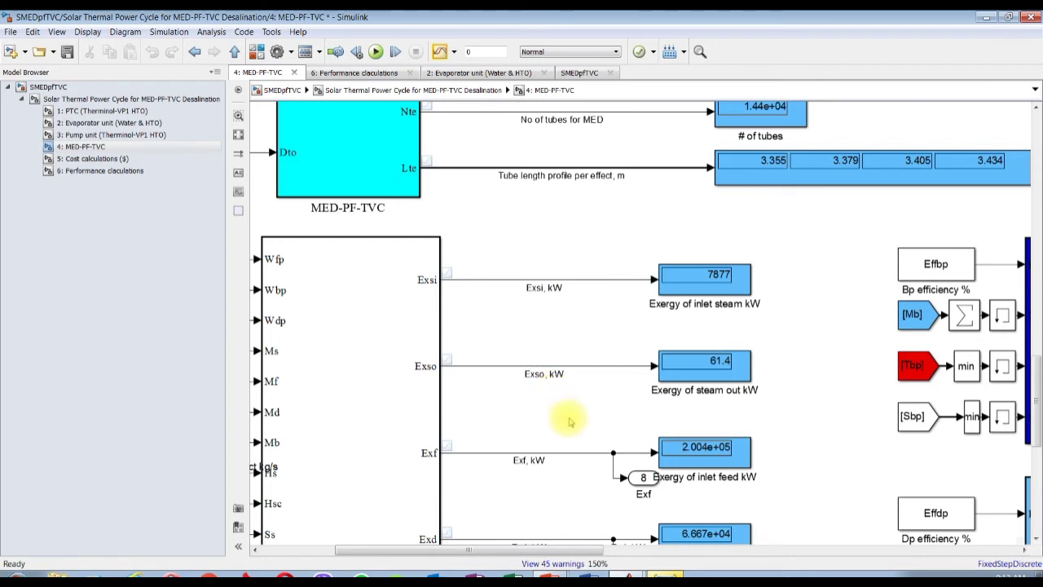
scroll(1034, 366, "down", 3)
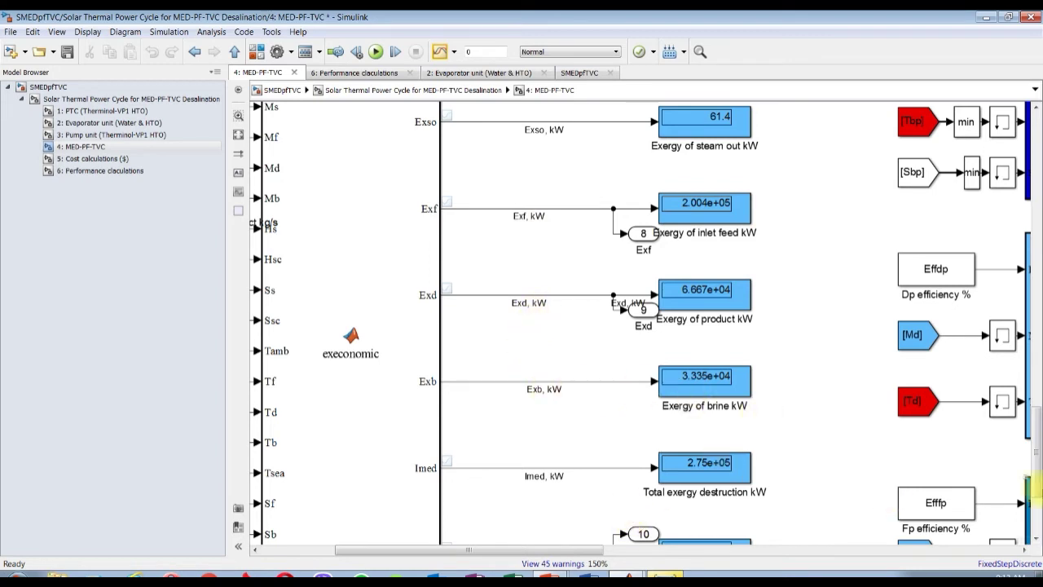
scroll(1037, 448, "down", 2)
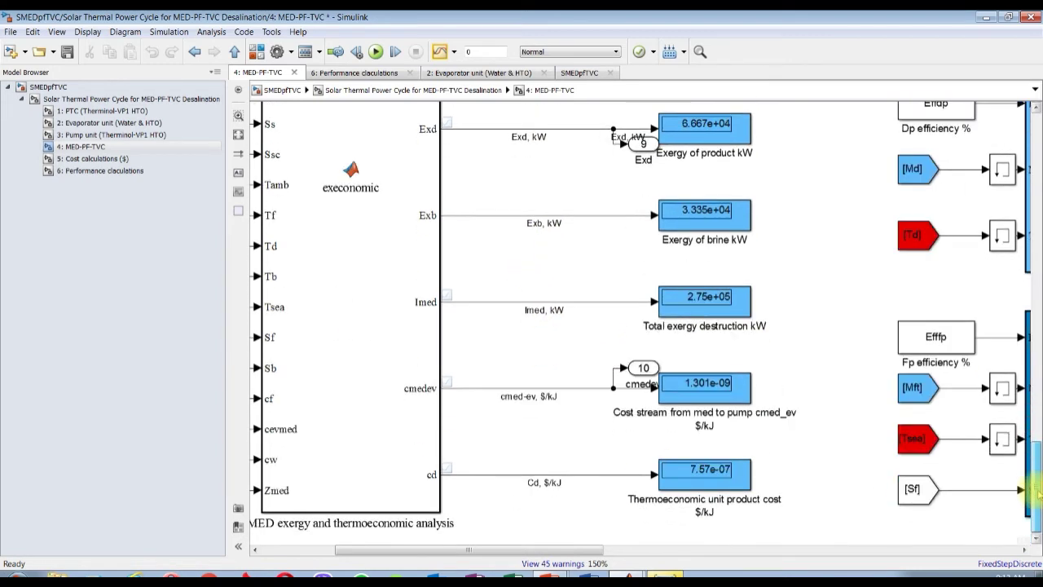
scroll(689, 318, "up", 1)
left_click(520, 314)
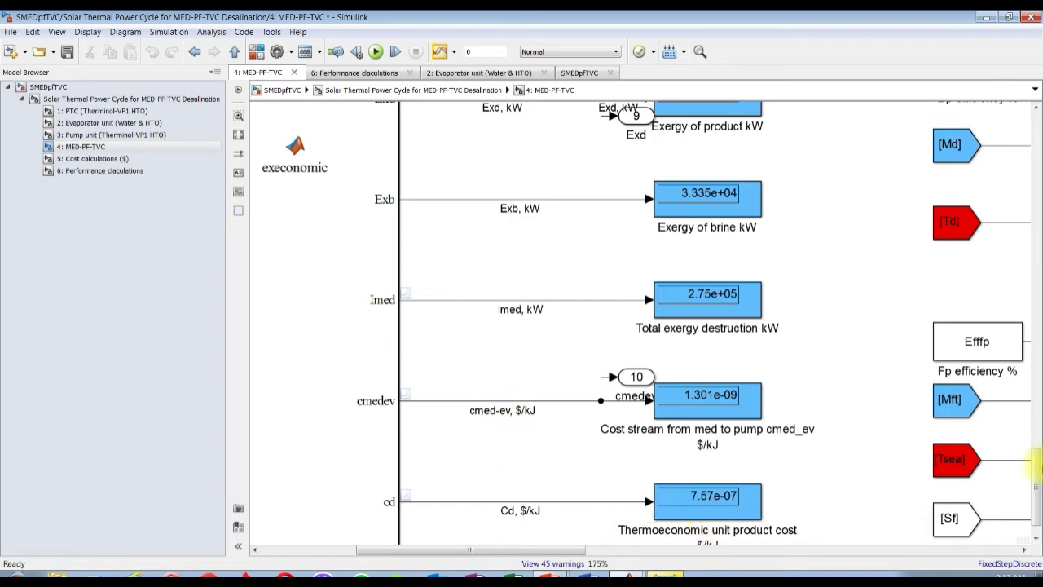
scroll(791, 500, "down", 1)
scroll(750, 494, "up", 1)
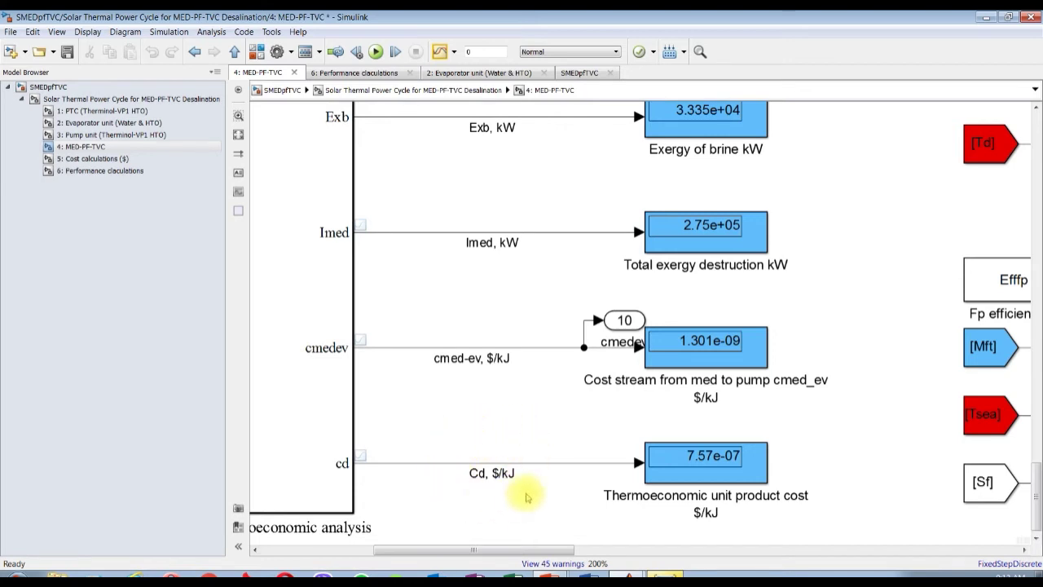
left_click(748, 459)
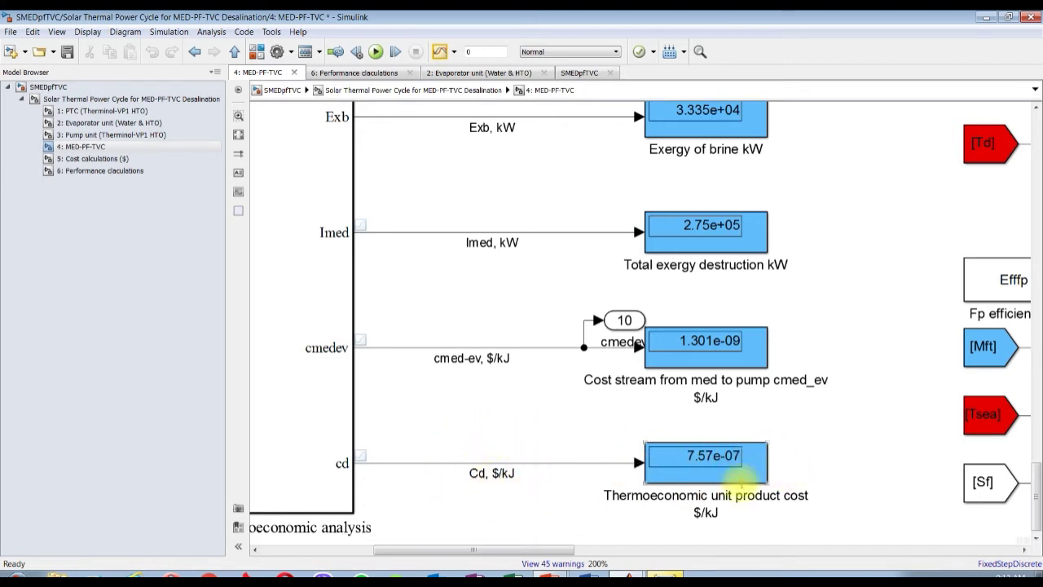
Browse Cost calculations, the top-level diagram, the operating-condition parameters and 4: MED-PF-TVC
left_click(82, 158)
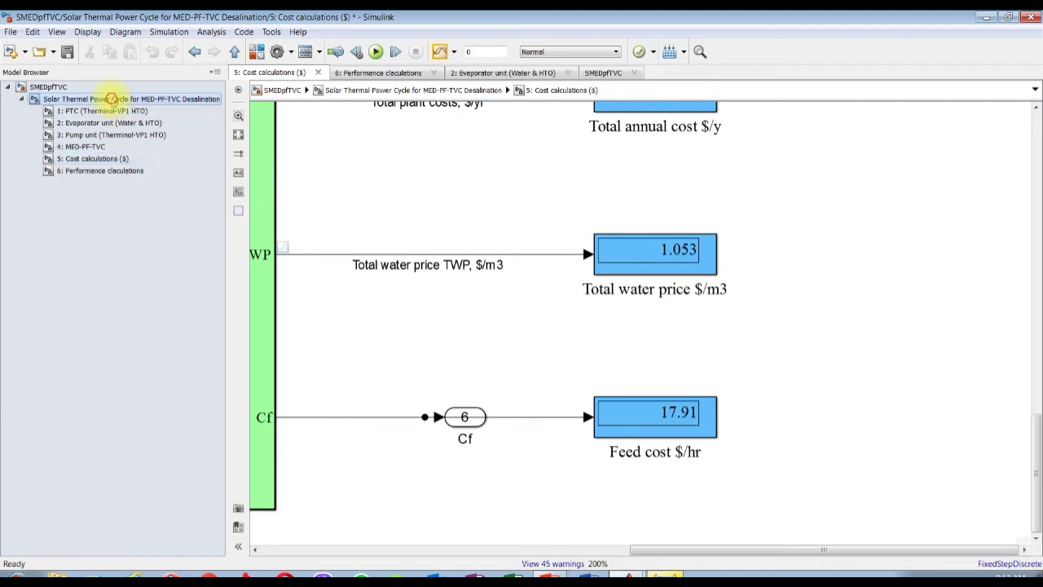
left_click(112, 99)
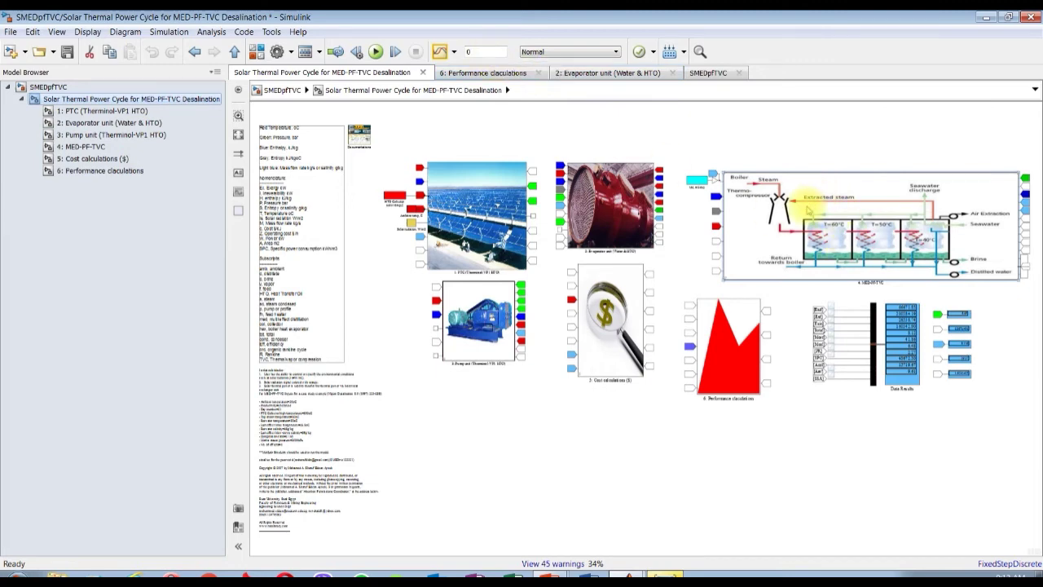
left_click(41, 87)
double_click(428, 173)
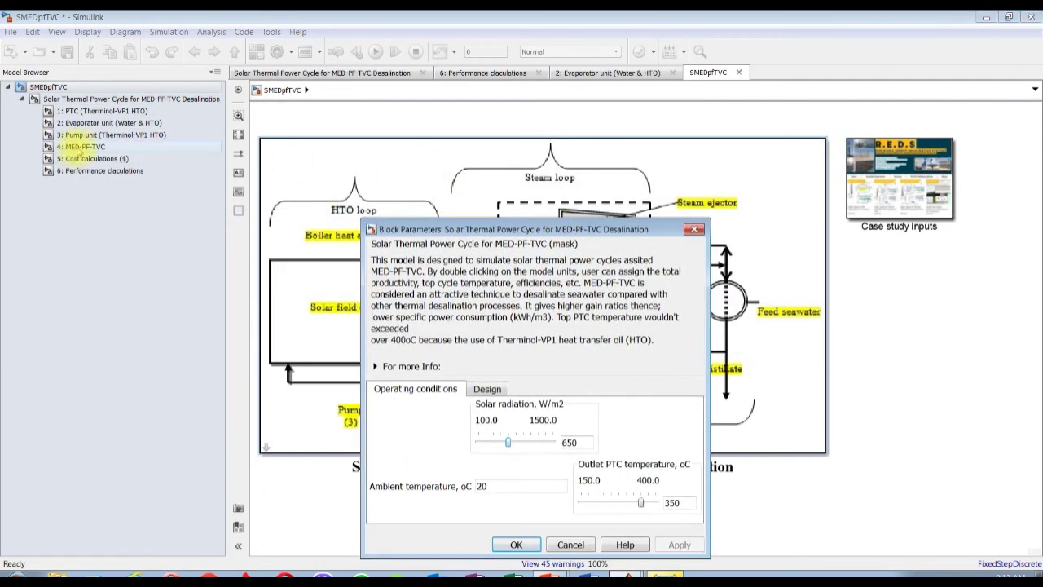
left_click(82, 147)
Bring the Simulink model window forward and close it to return to the MATLAB desktop
mouse_move(629, 577)
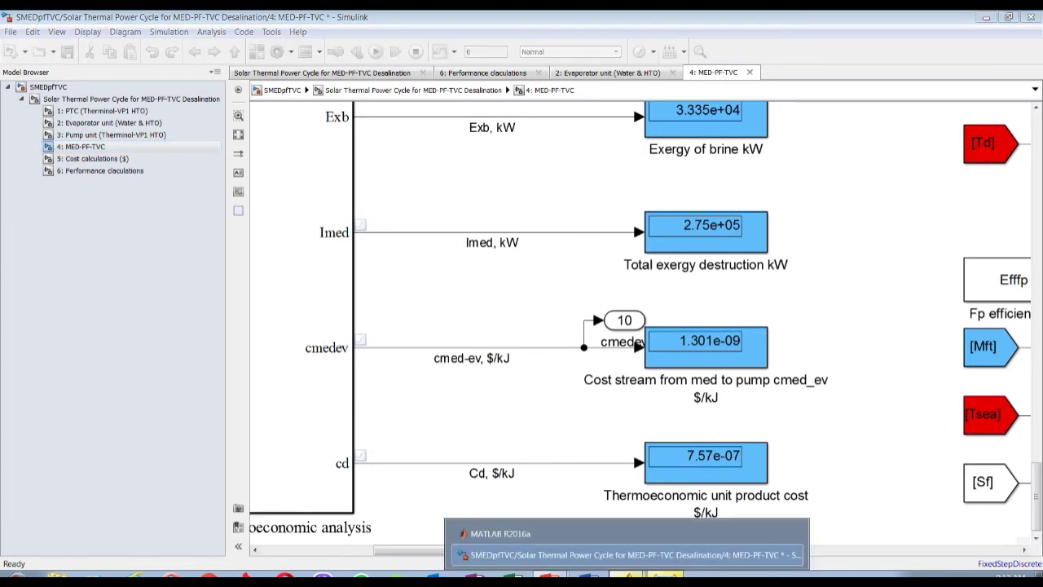
left_click(85, 43)
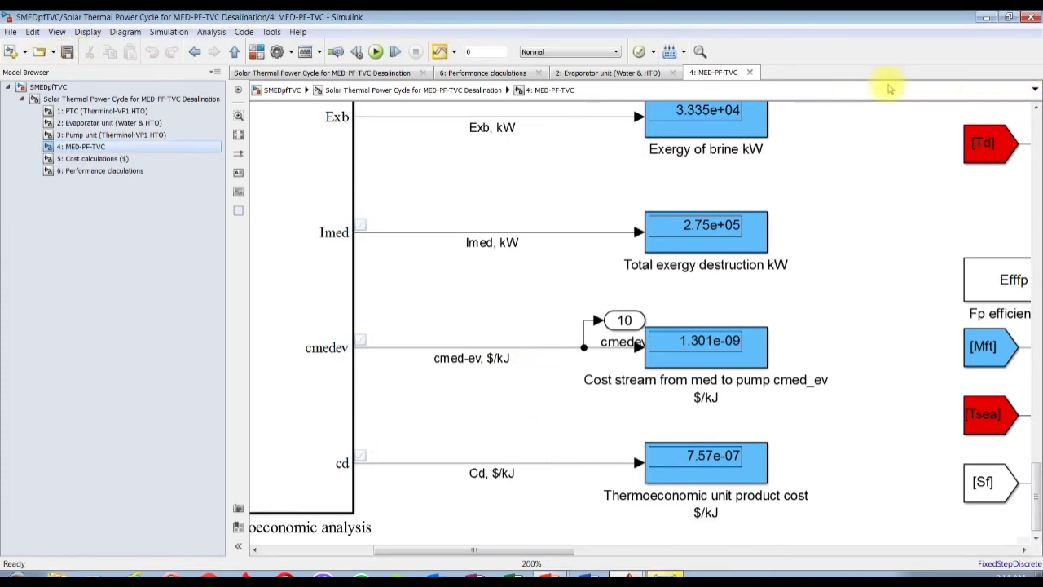
left_click(1032, 18)
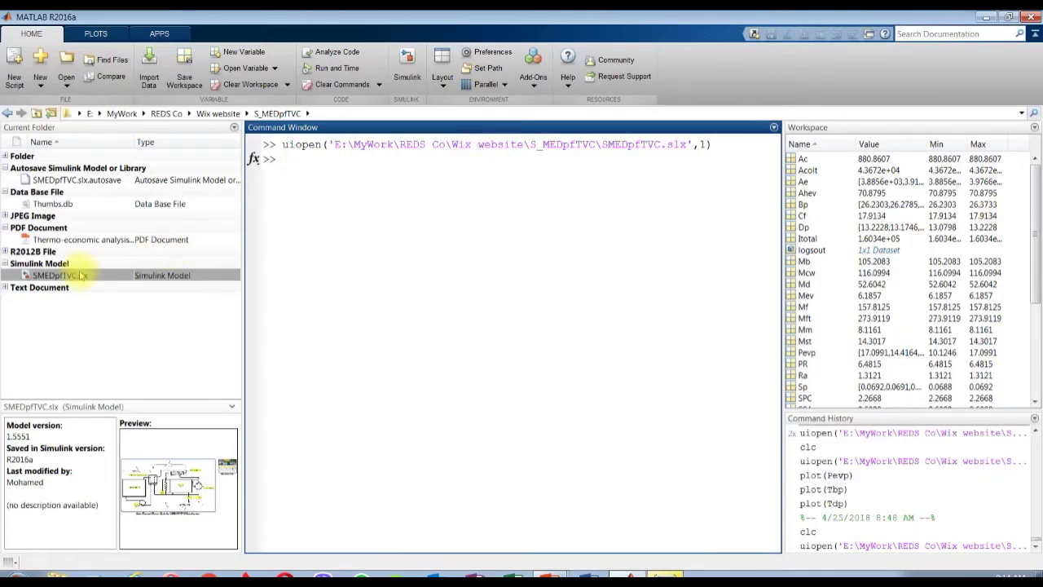
Plot the Workspace variables Dp and Tbp as line graphs, closing each figure afterwards
left_click(61, 274)
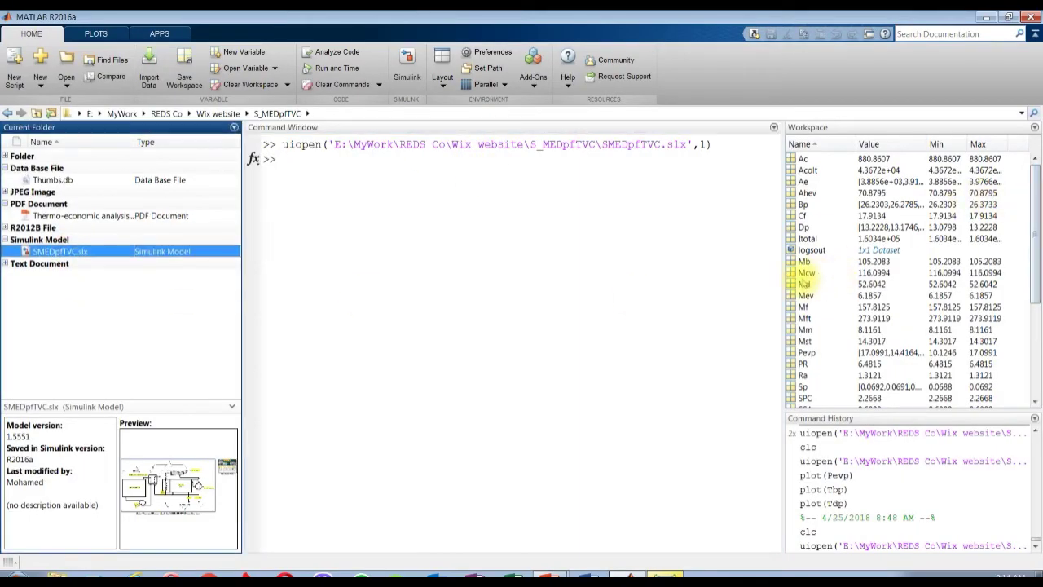
left_click(802, 227)
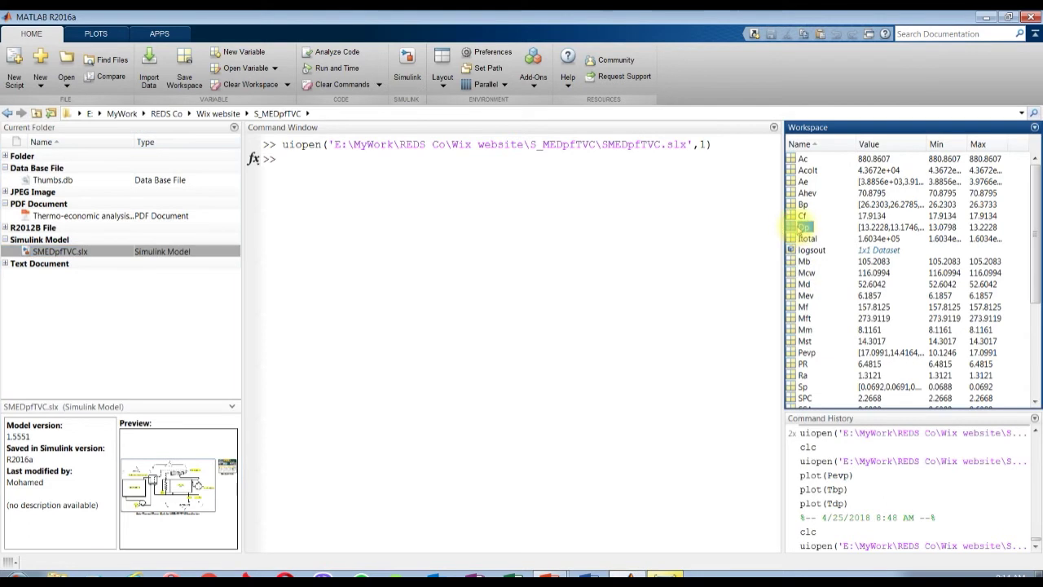
left_click(96, 33)
left_click(148, 65)
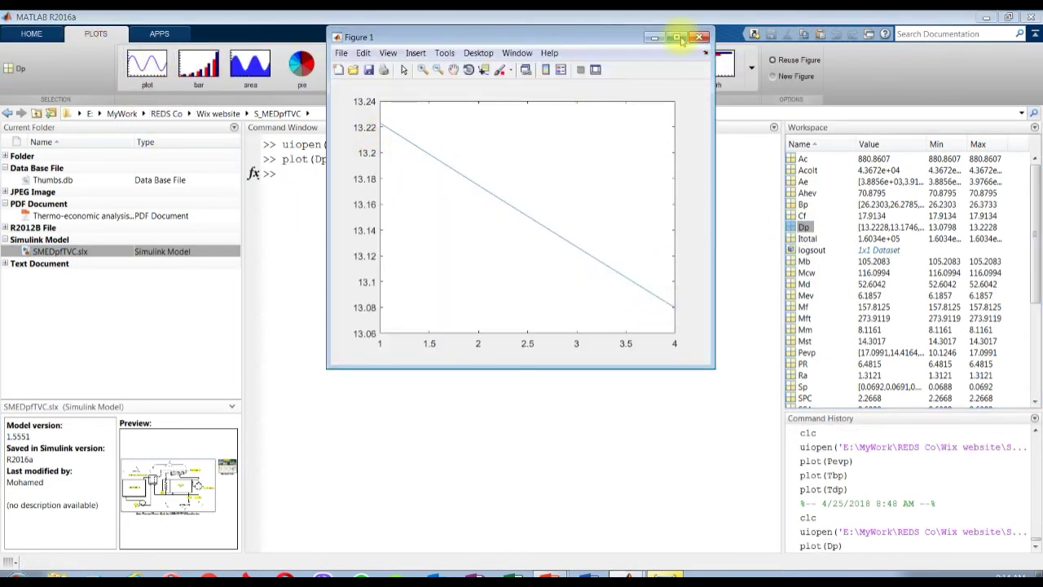
left_click(699, 39)
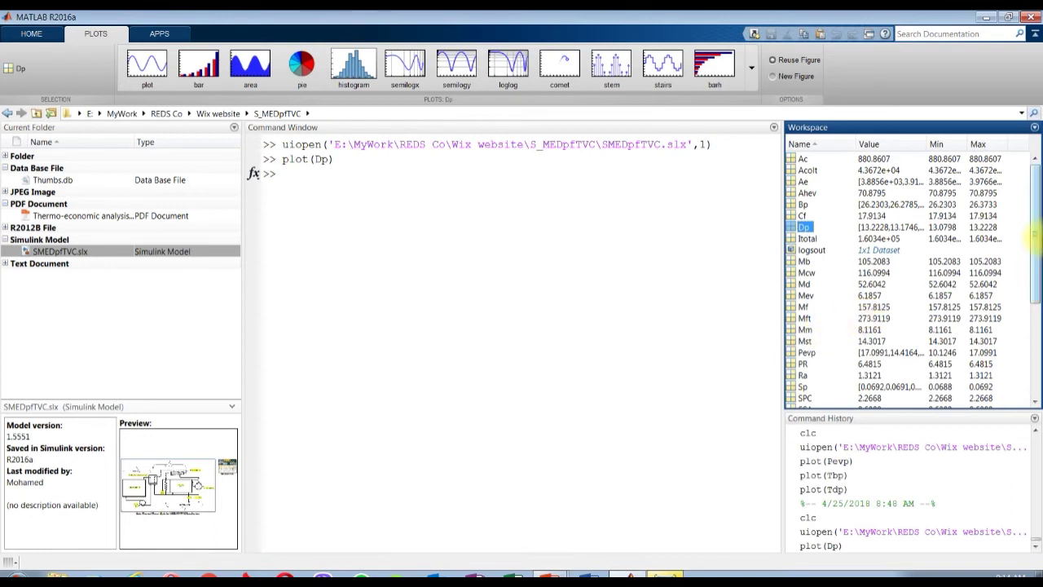
scroll(1034, 229, "down", 3)
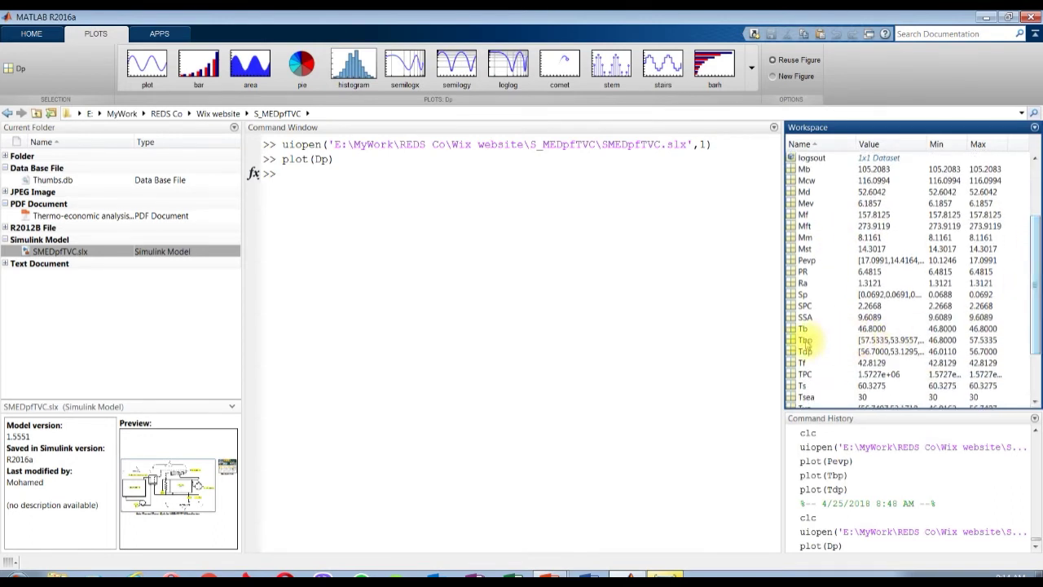
left_click(789, 343)
left_click(147, 65)
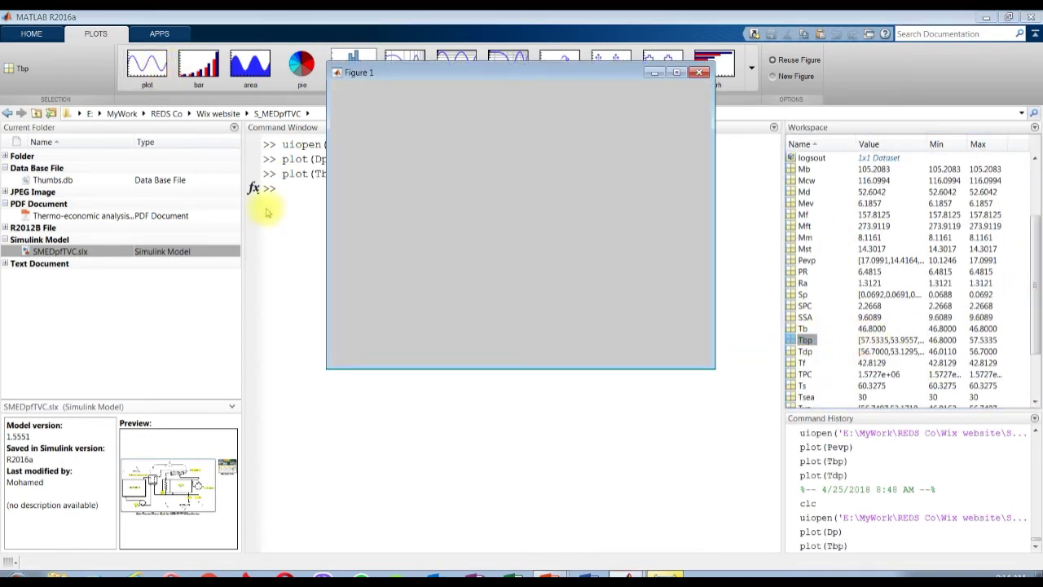
left_click(700, 37)
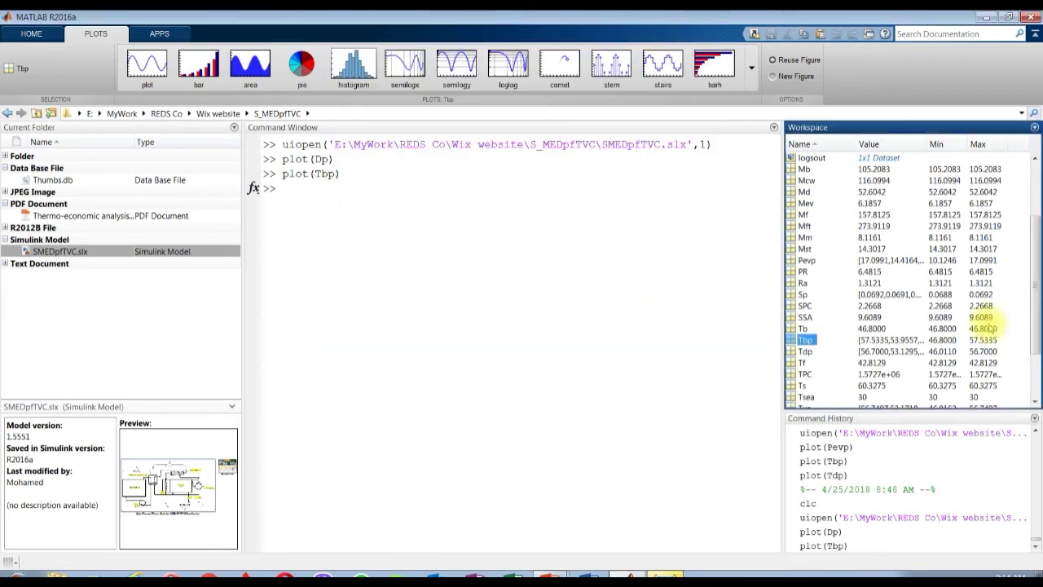
Plot Pevp, which falls from about 17 to 10, then reopen SMEDpfTVC.slx
left_click_drag(1034, 313, 1037, 259)
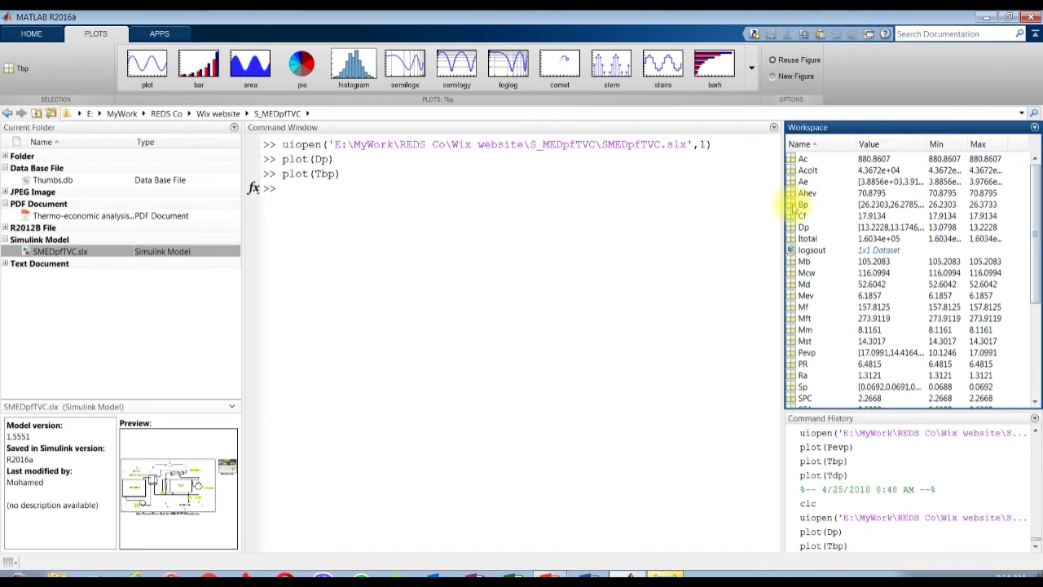
left_click_drag(1033, 249, 1034, 311)
left_click(806, 239)
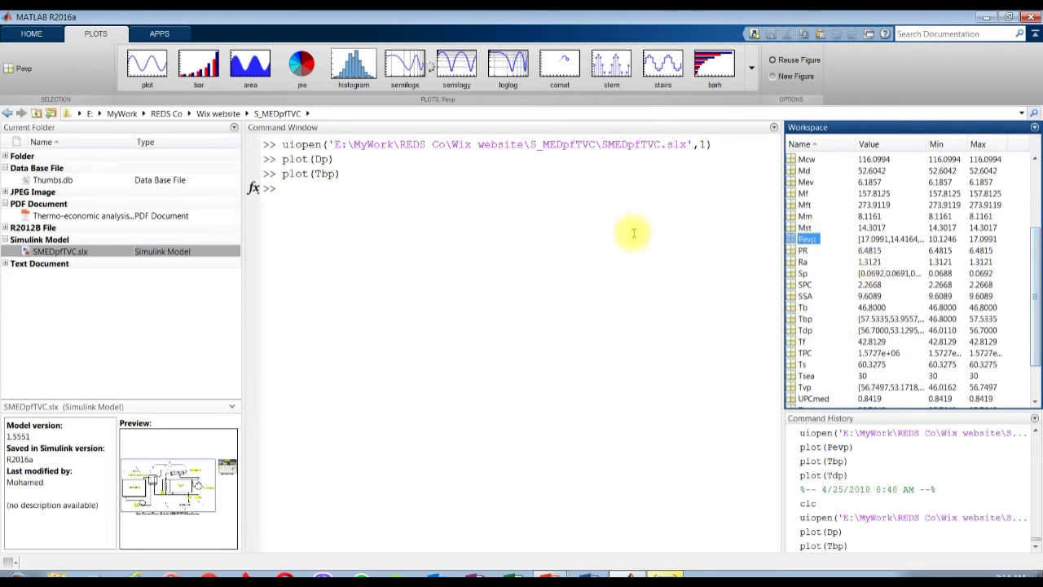
left_click(147, 65)
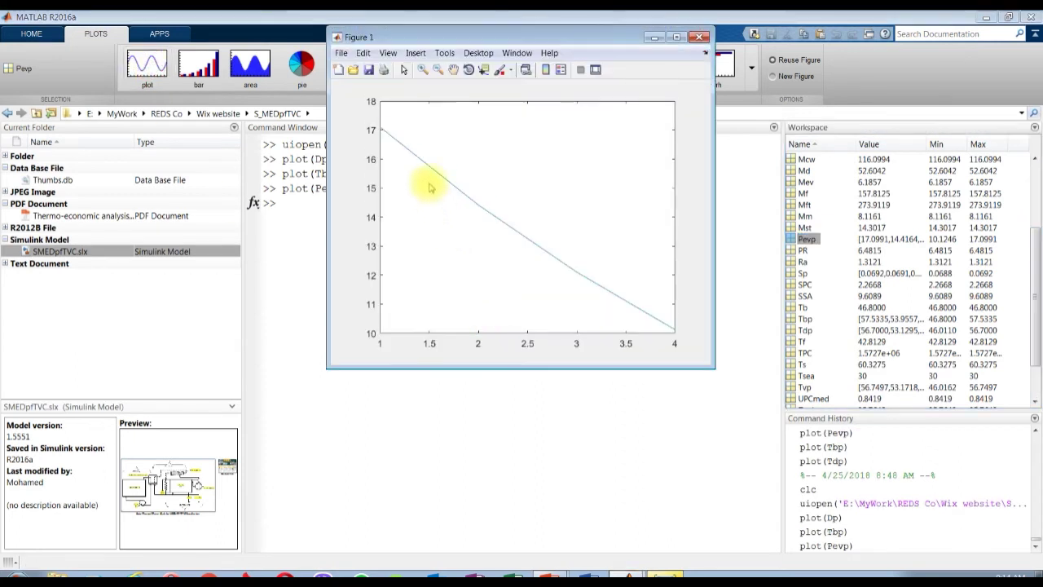
left_click(699, 38)
left_click(64, 252)
double_click(63, 252)
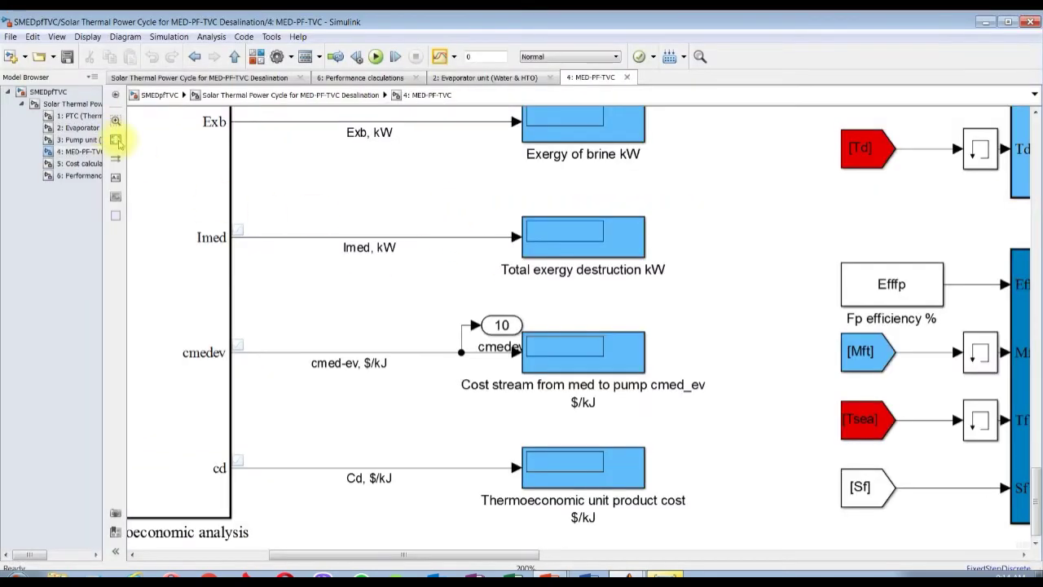
Widen the Model Browser and move between the top-level SMEDpfTVC diagram and the MED-PF-TVC subsystem
left_click(116, 140)
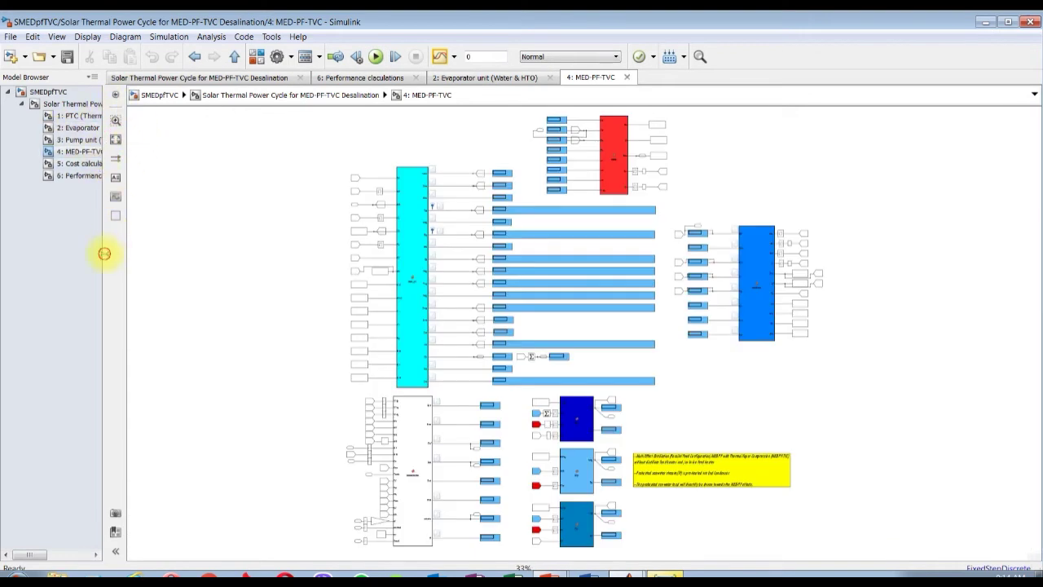
left_click_drag(104, 254, 210, 254)
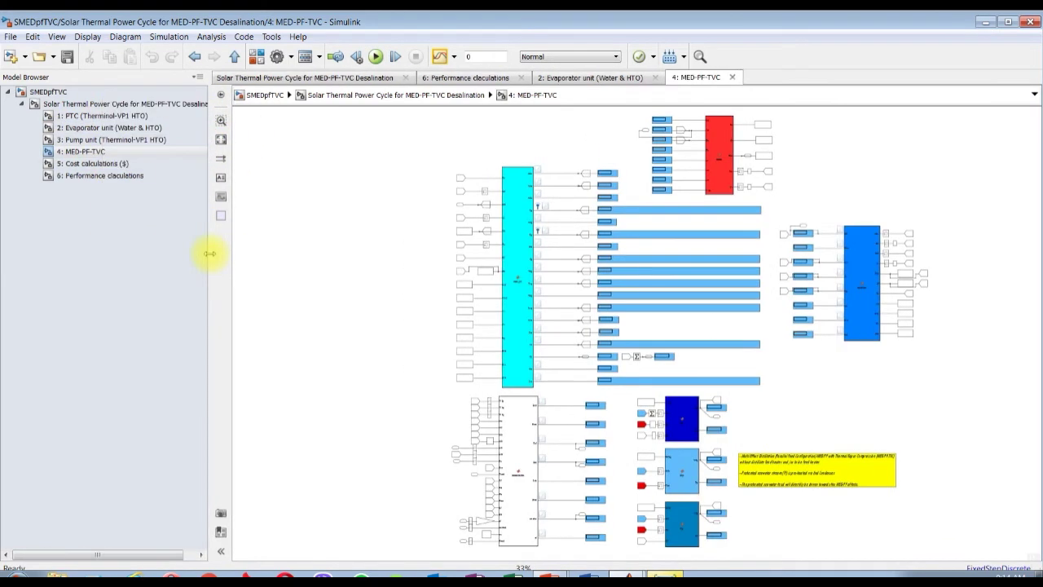
left_click(76, 105)
double_click(494, 169)
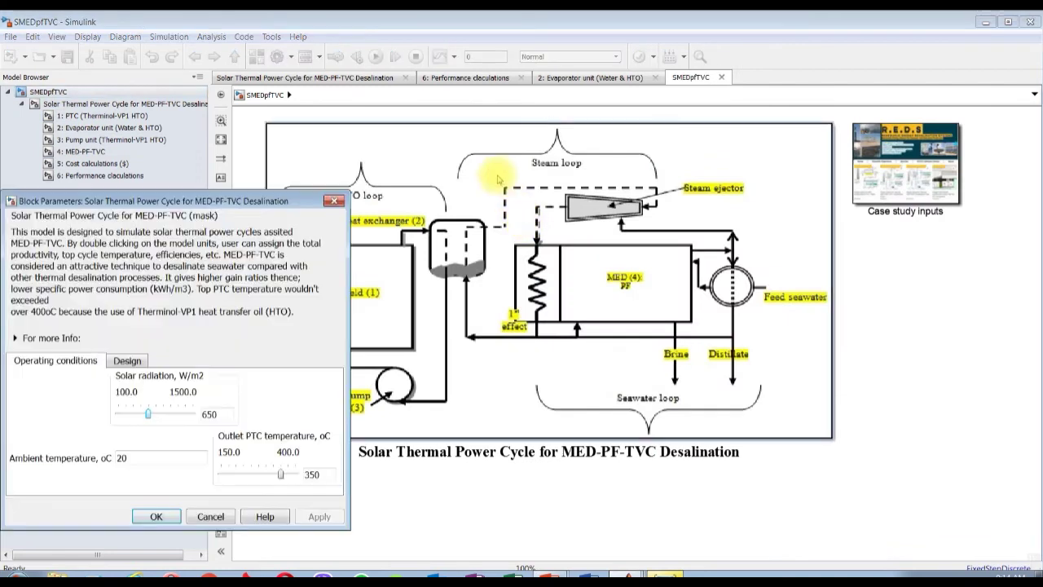
left_click(88, 152)
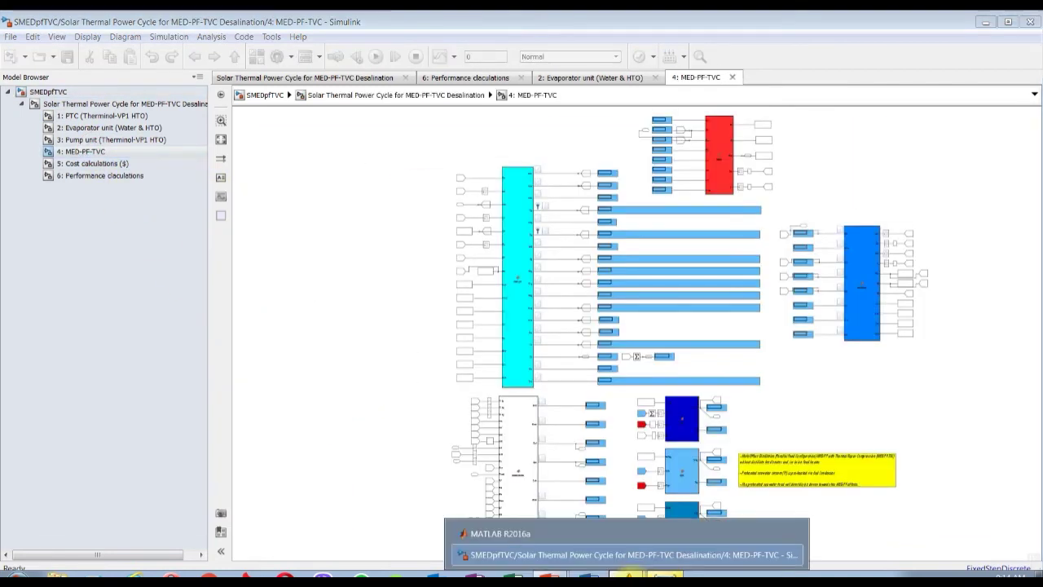
left_click(54, 92)
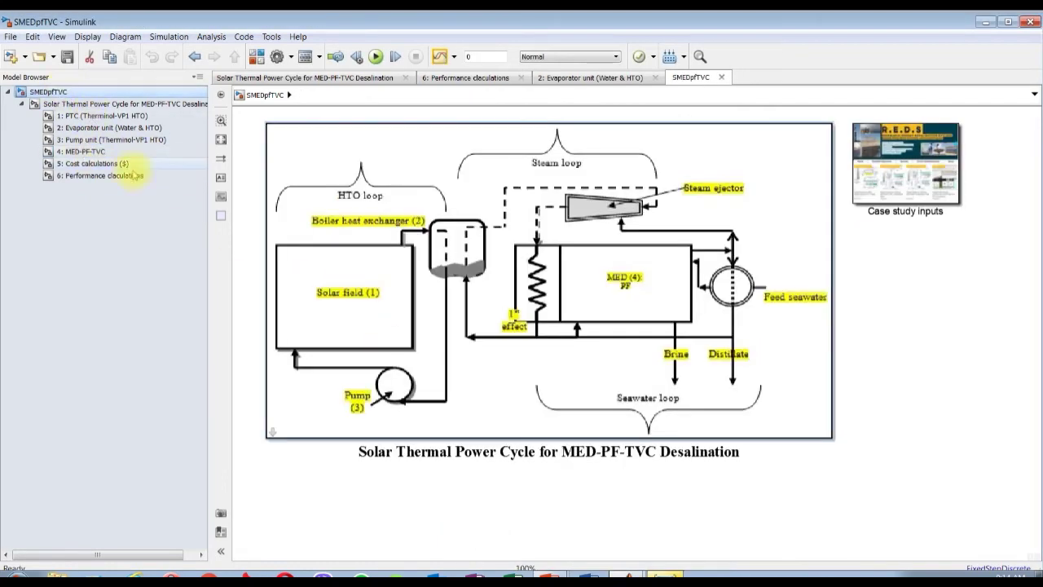
double_click(314, 165)
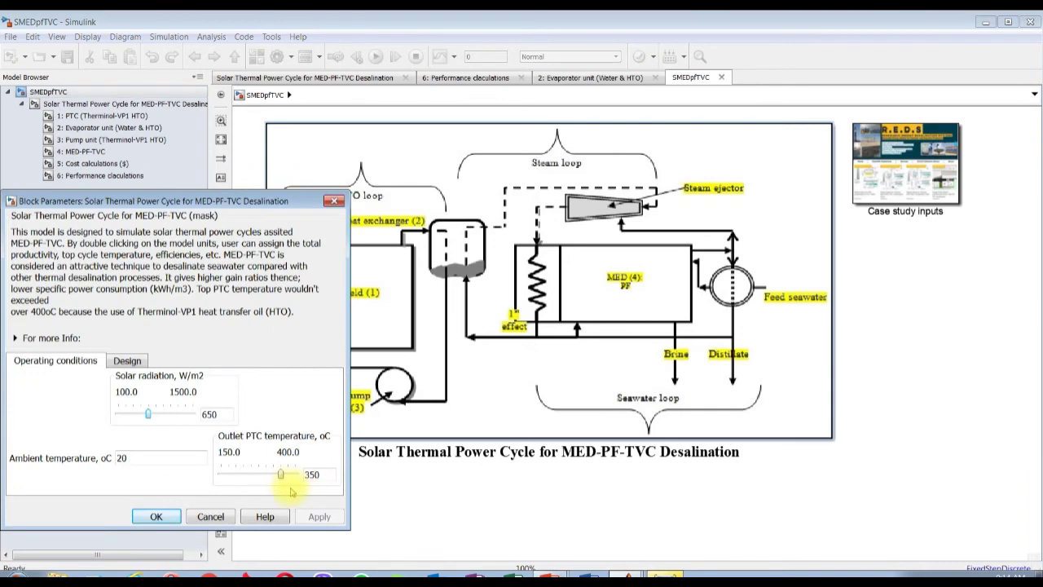
left_click(484, 57)
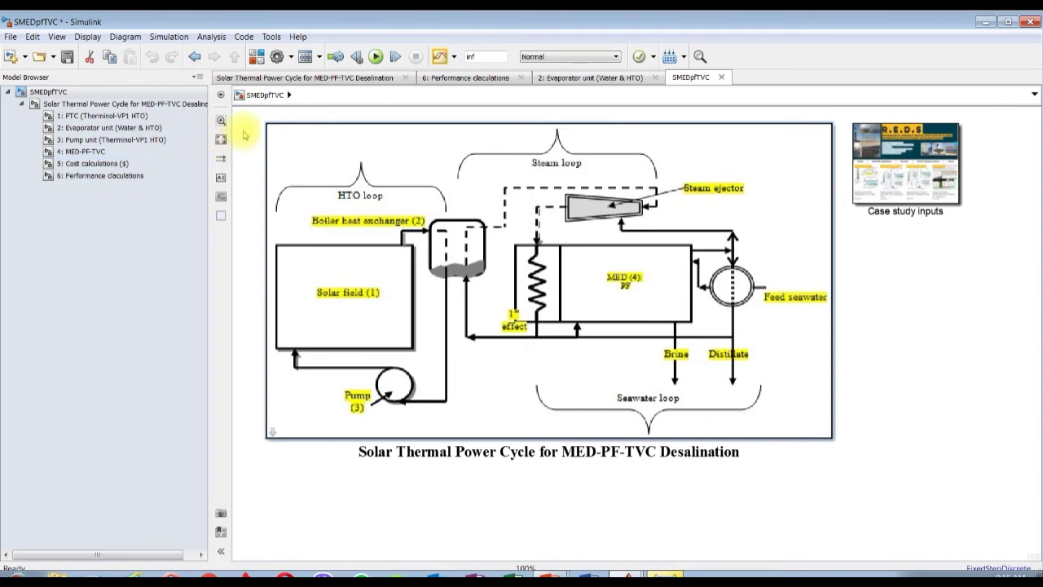
Check the plant's operating-condition parameters, then show the 4: MED-PF-TVC subsystem
scroll(244, 134, "down", 1)
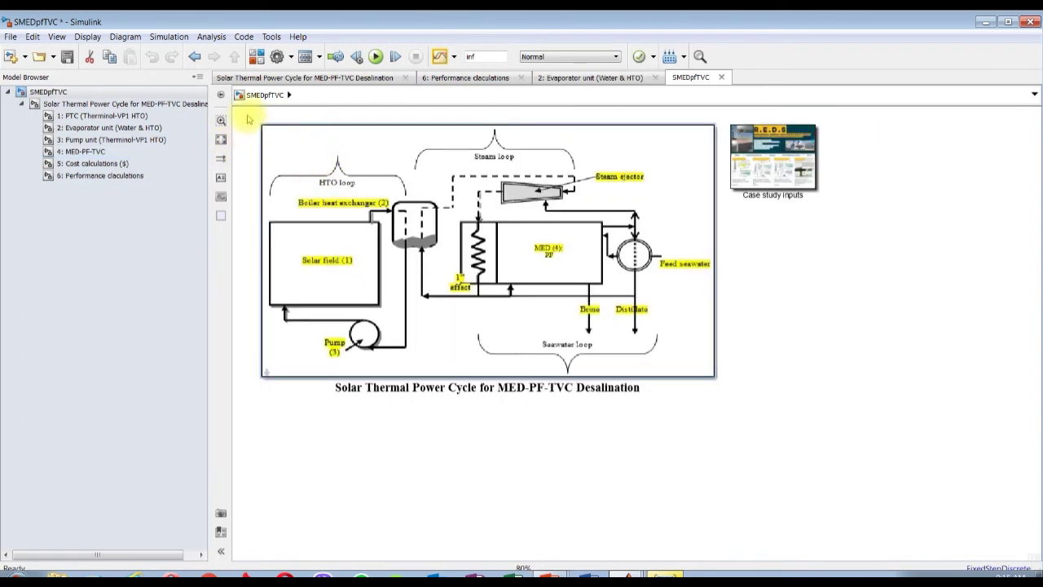
scroll(248, 120, "down", 1)
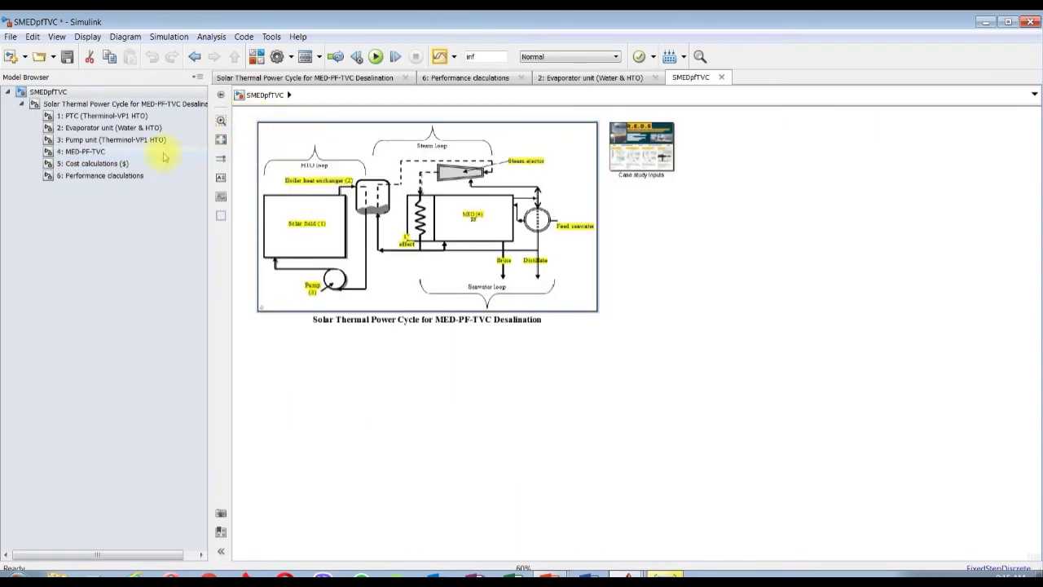
double_click(354, 144)
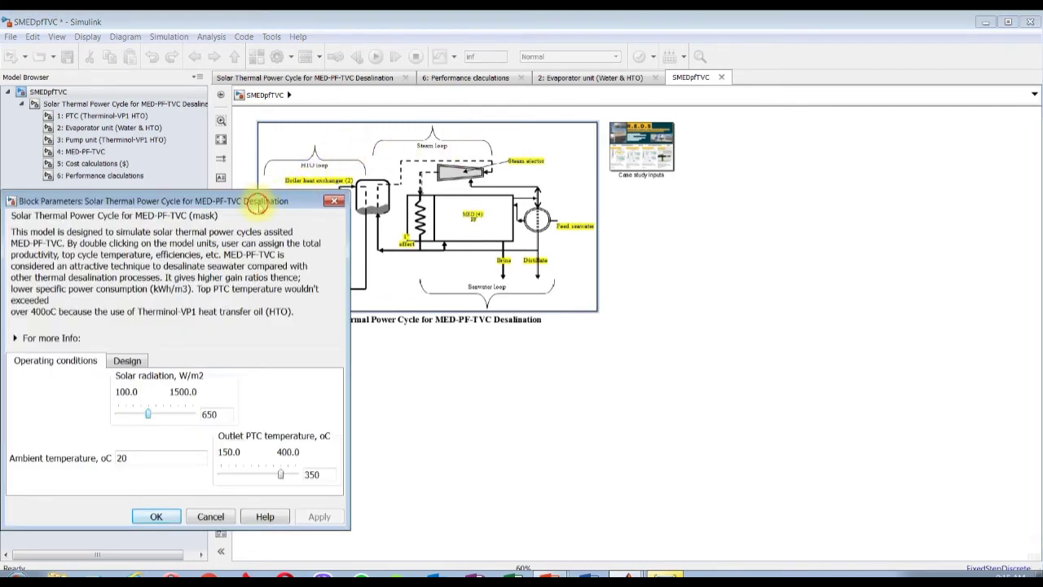
left_click(334, 200)
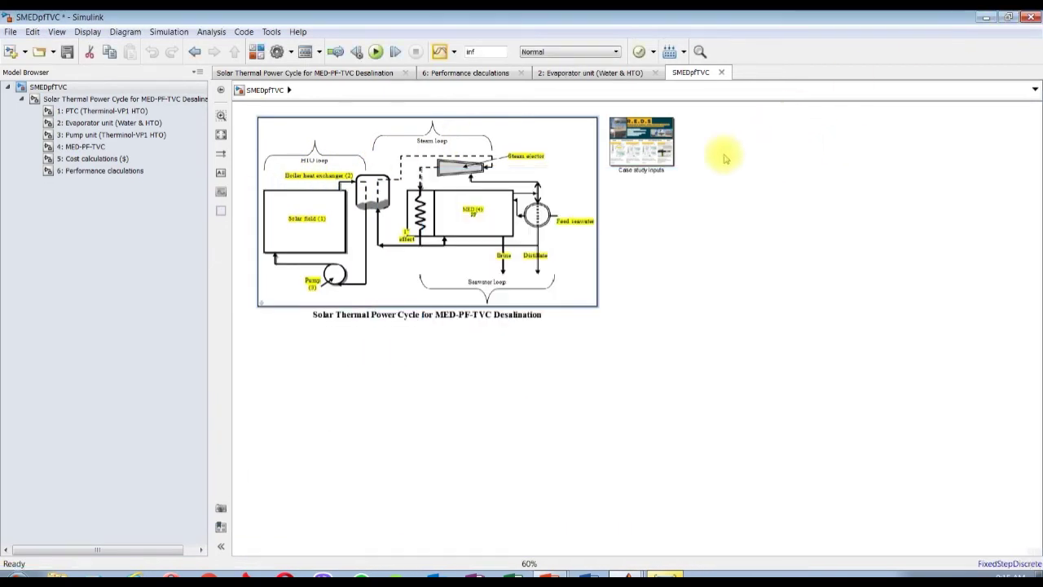
double_click(269, 160)
left_click(105, 146)
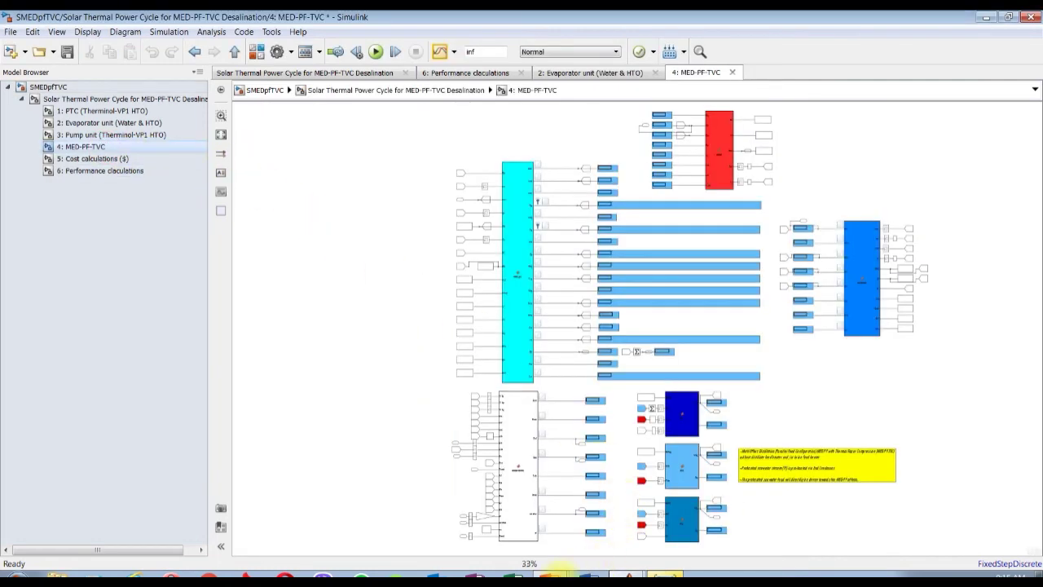
Return to the top-level Solar Thermal Power Cycle diagram and check the power cycle block's parameters
left_click(627, 576)
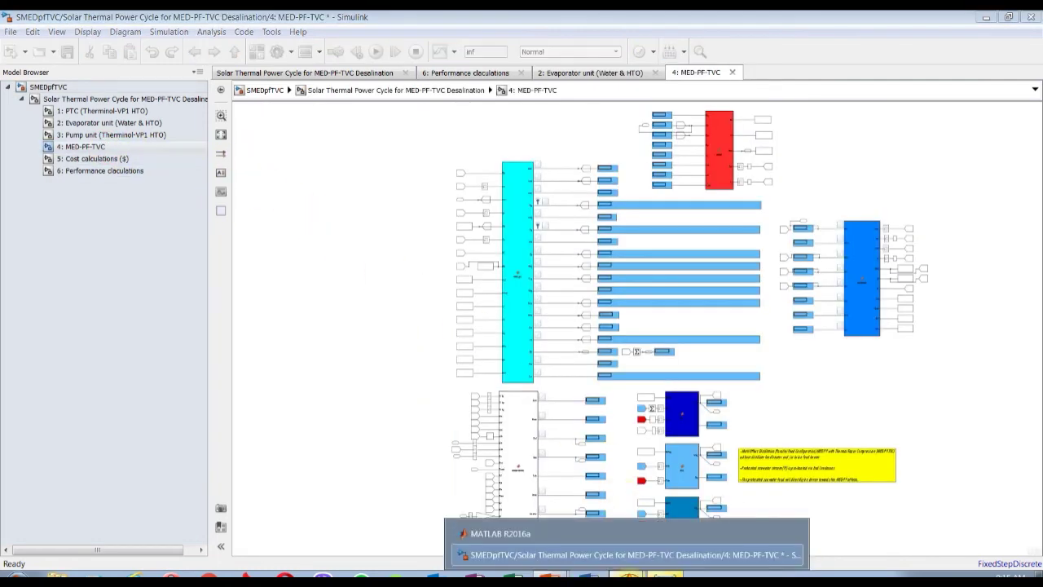
left_click(415, 244)
scroll(400, 154, "up", 2)
scroll(407, 175, "up", 2)
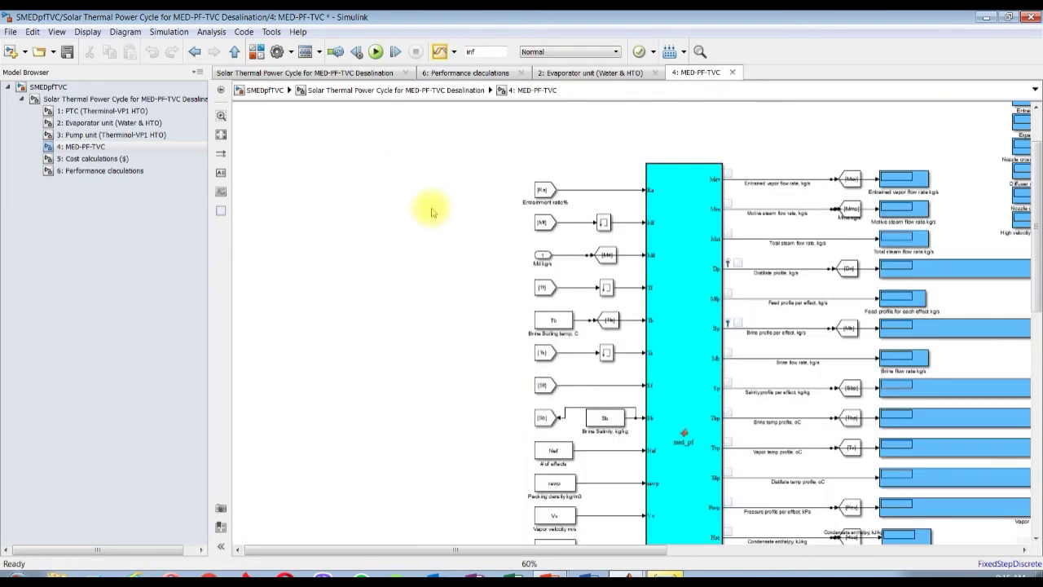
left_click_drag(582, 547, 745, 552)
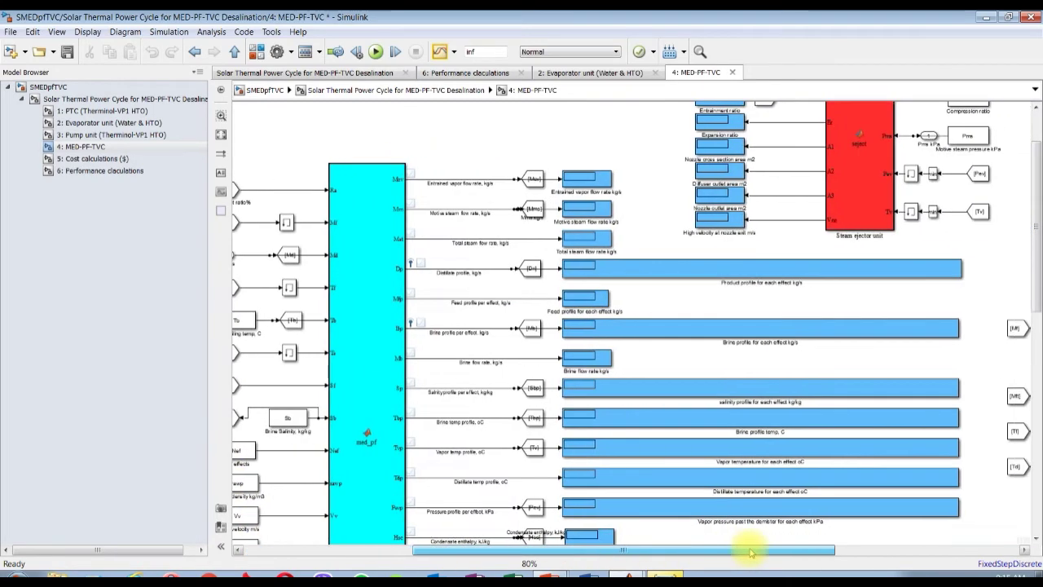
left_click(106, 101)
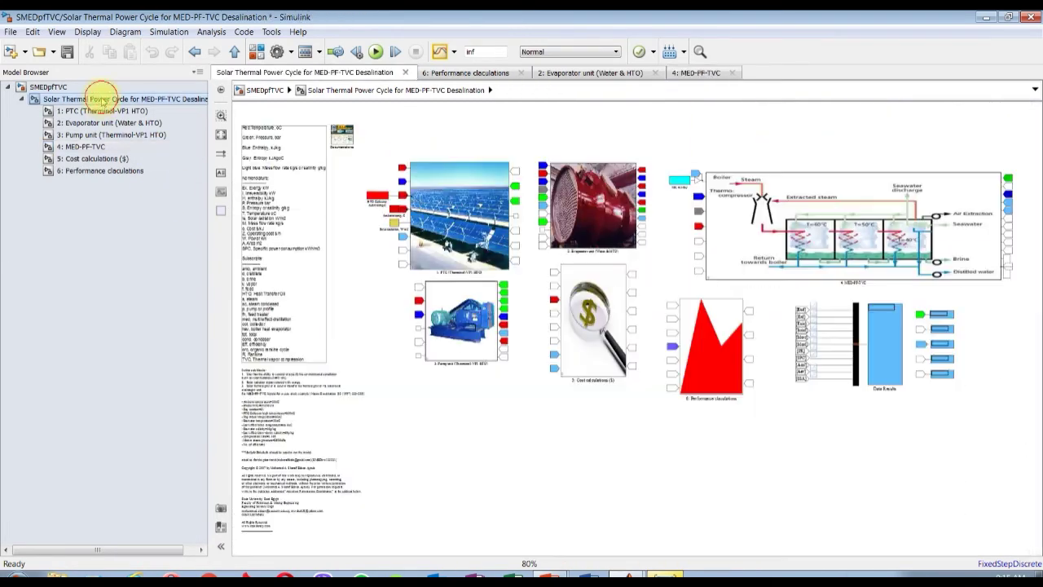
left_click(49, 86)
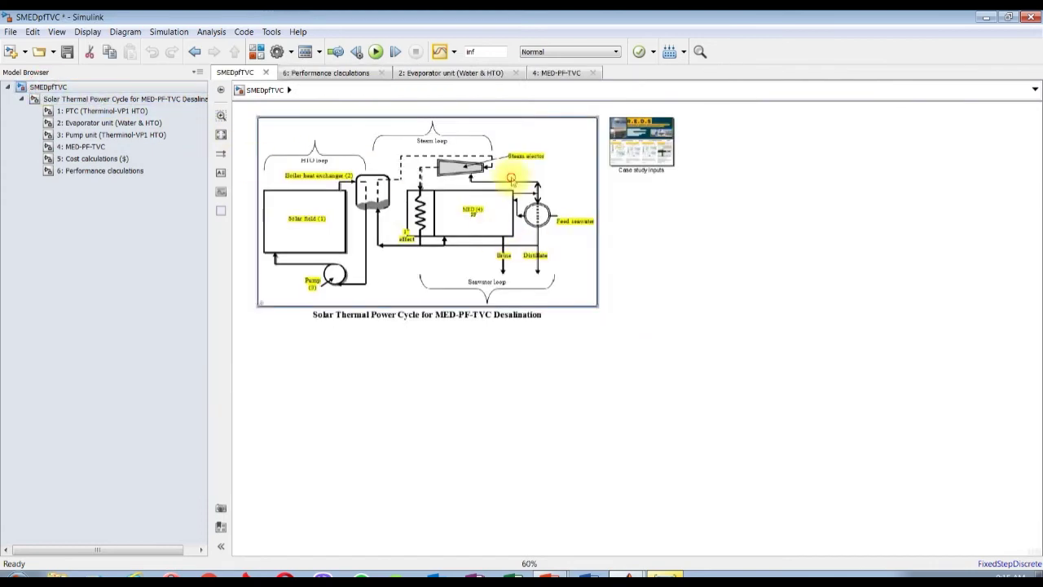
double_click(513, 179)
left_click(461, 15)
Start the simulation with the power cycle parameters dialog beside the MED-PF-TVC subsystem
left_click(381, 51)
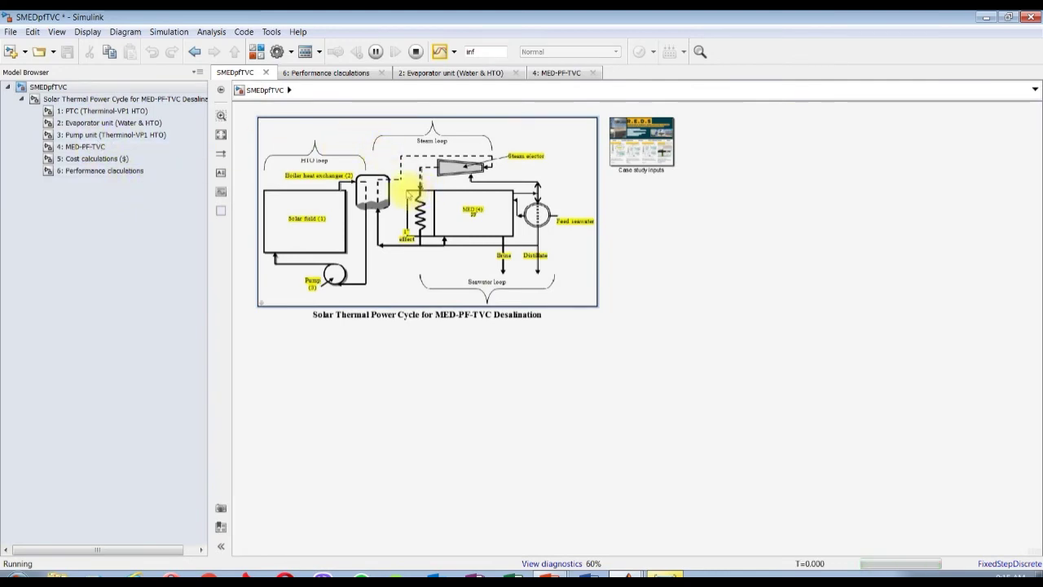
double_click(401, 192)
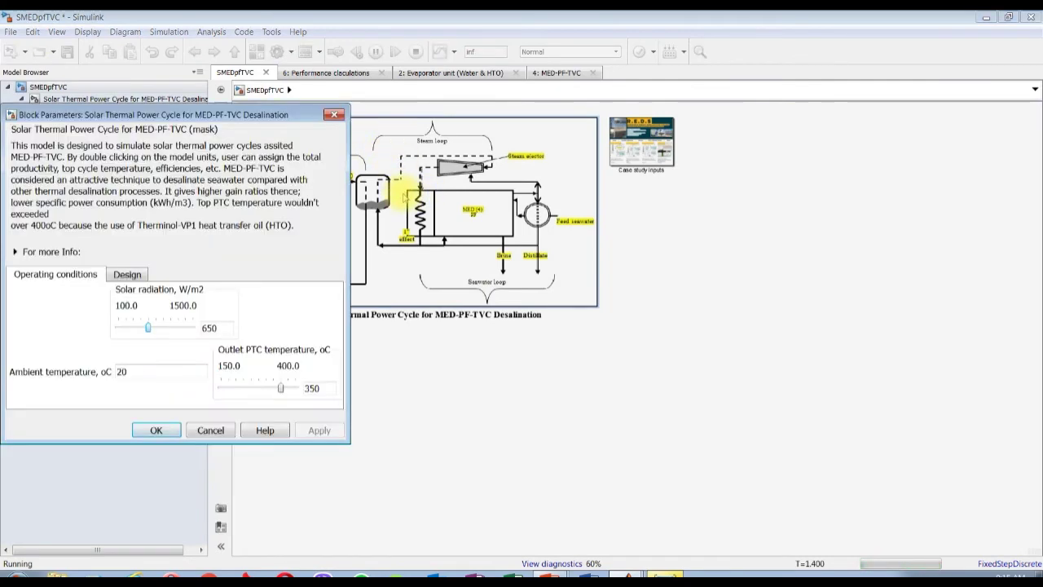
left_click_drag(175, 111, 407, 178)
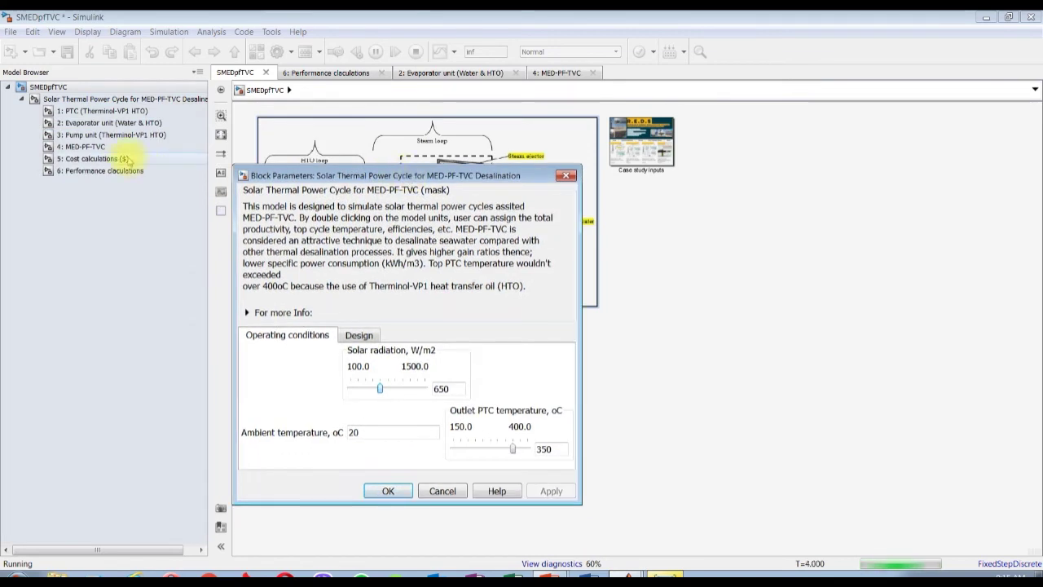
left_click(104, 149)
mouse_move(627, 575)
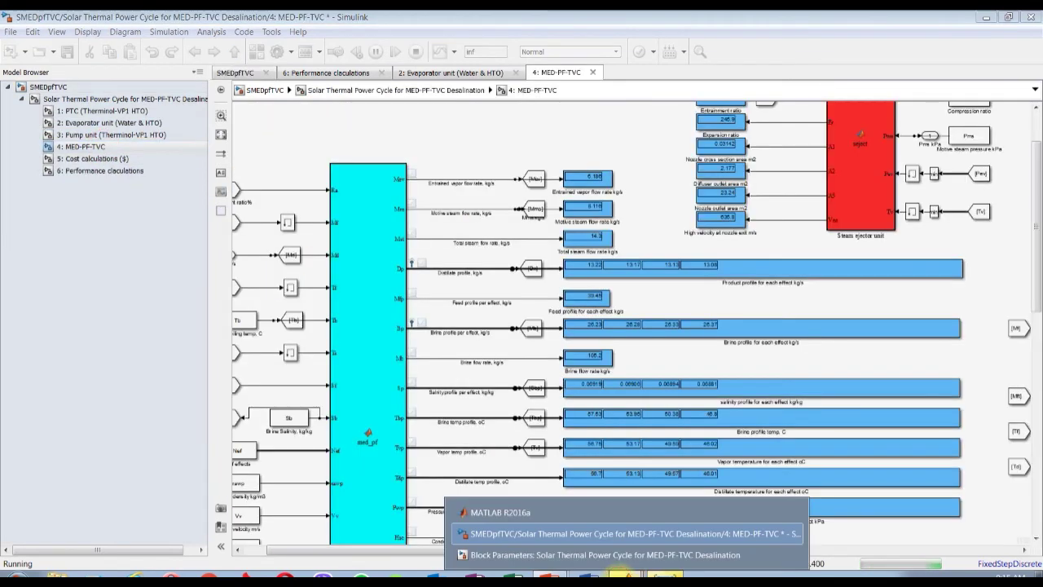
left_click(638, 554)
left_click_drag(472, 181, 380, 156)
left_click(647, 265)
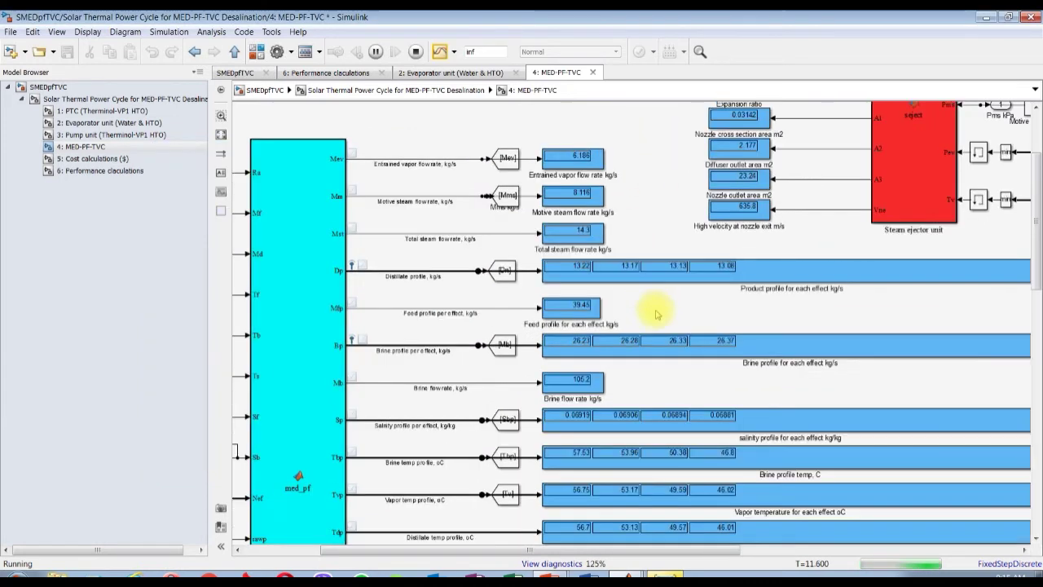
Raise the Plant productivity slider on the Design tab, confirm, and view the 1: PTC subsystem
scroll(652, 269, "up", 3)
mouse_move(627, 575)
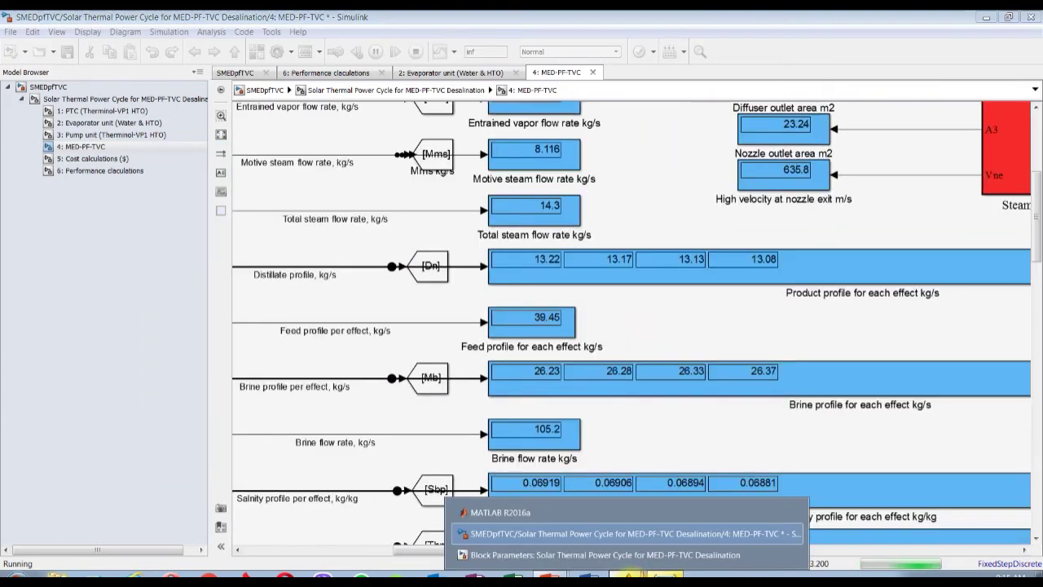
left_click(624, 554)
left_click_drag(341, 149, 222, 153)
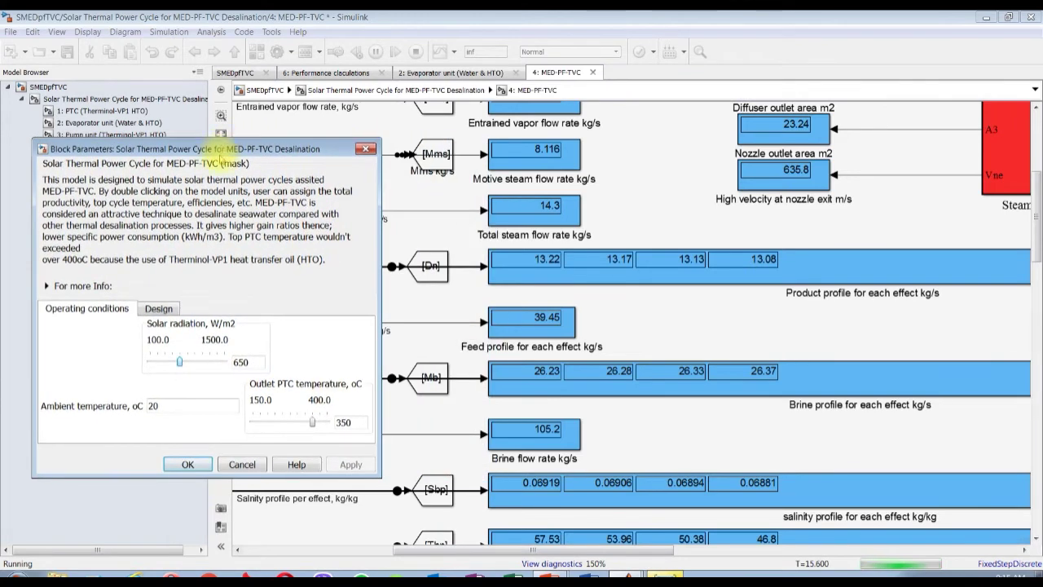
left_click(156, 306)
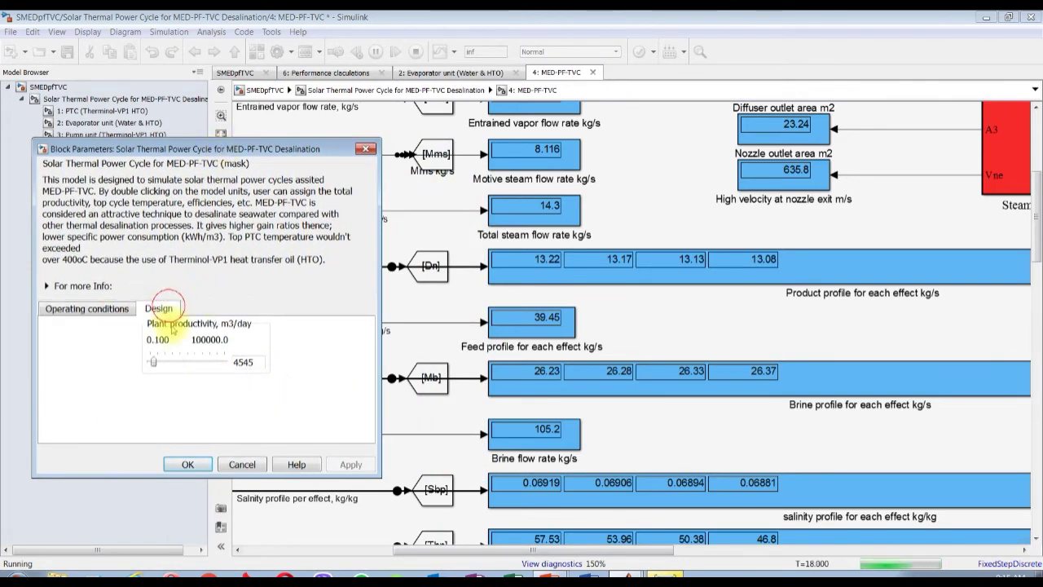
left_click(155, 365)
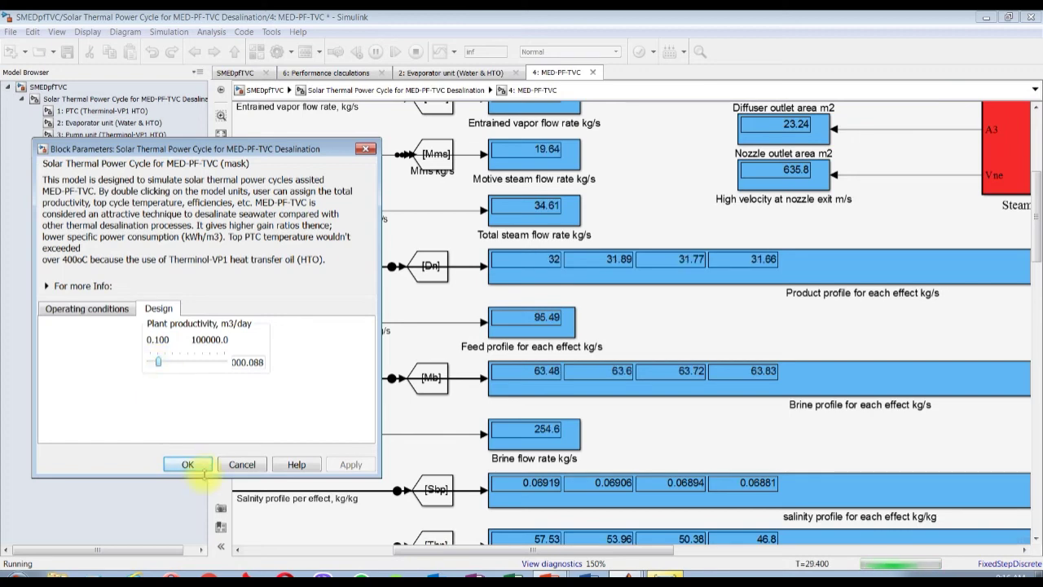
left_click(188, 465)
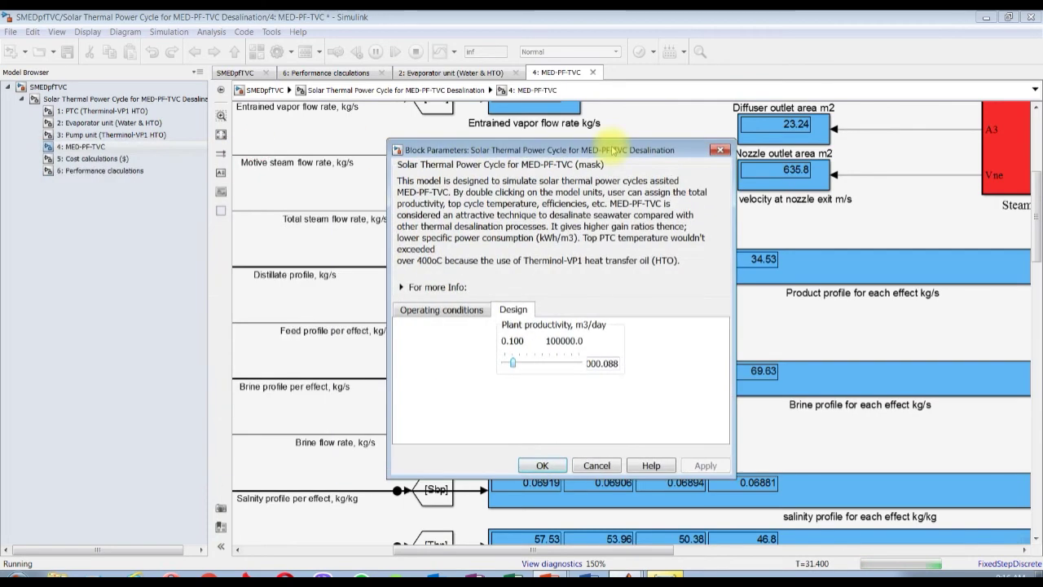
left_click(133, 114)
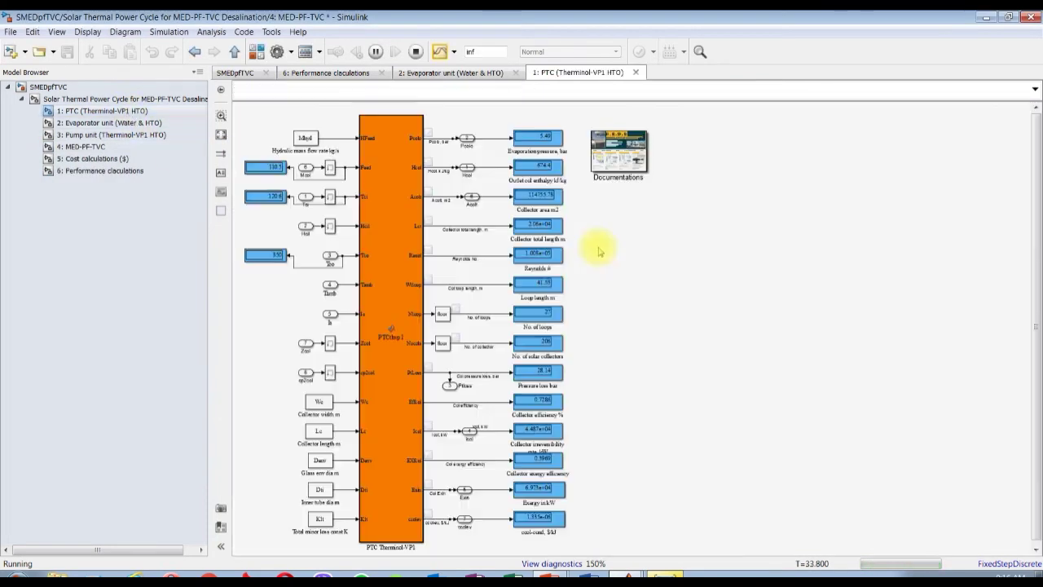
Zoom into the PTC collector outputs, keeping the parameters dialog out of the way
scroll(472, 131, "up", 1)
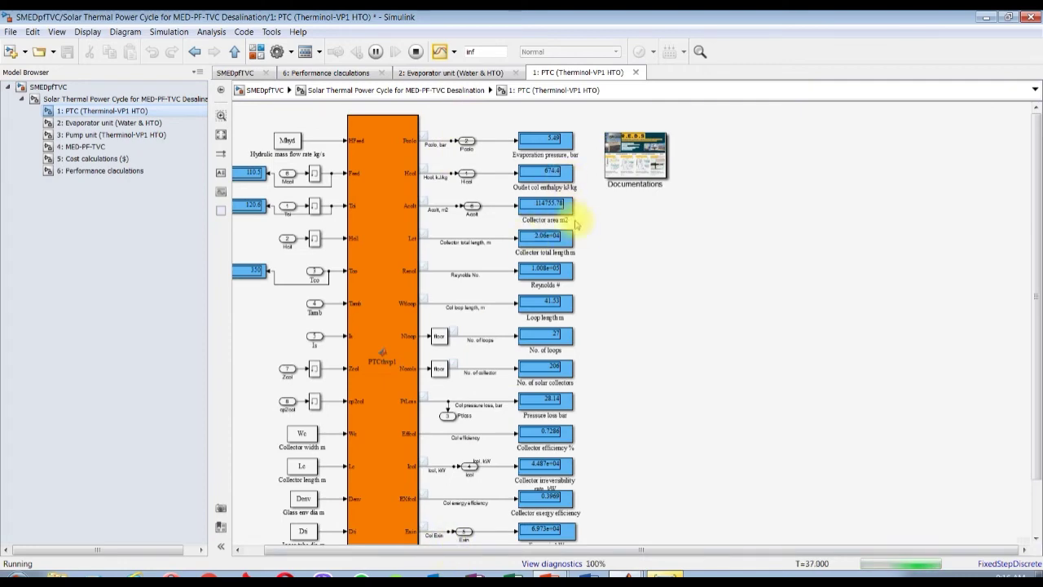
scroll(575, 214, "up", 4)
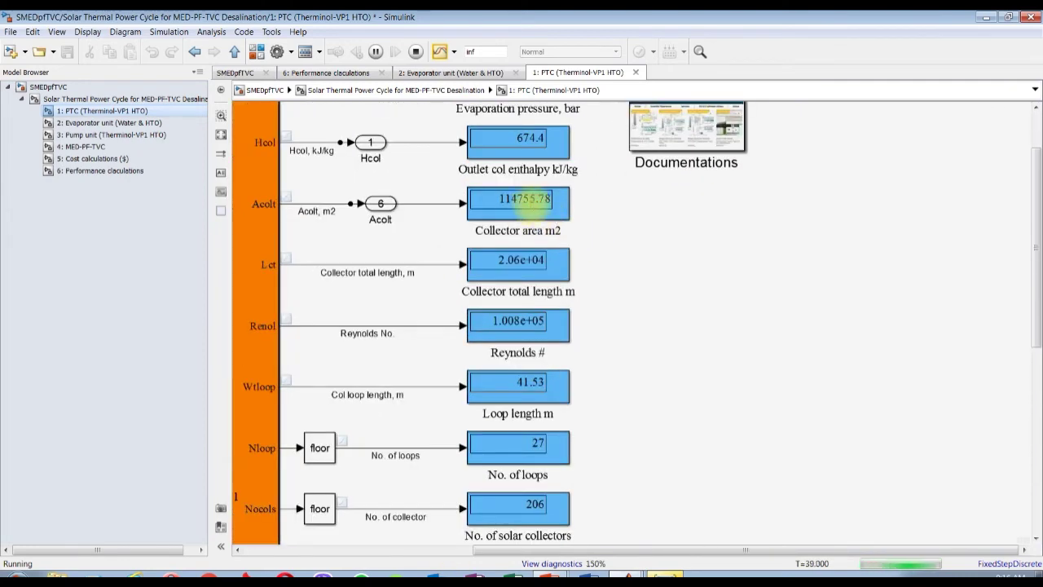
mouse_move(663, 571)
left_click(675, 553)
left_click_drag(699, 147, 976, 142)
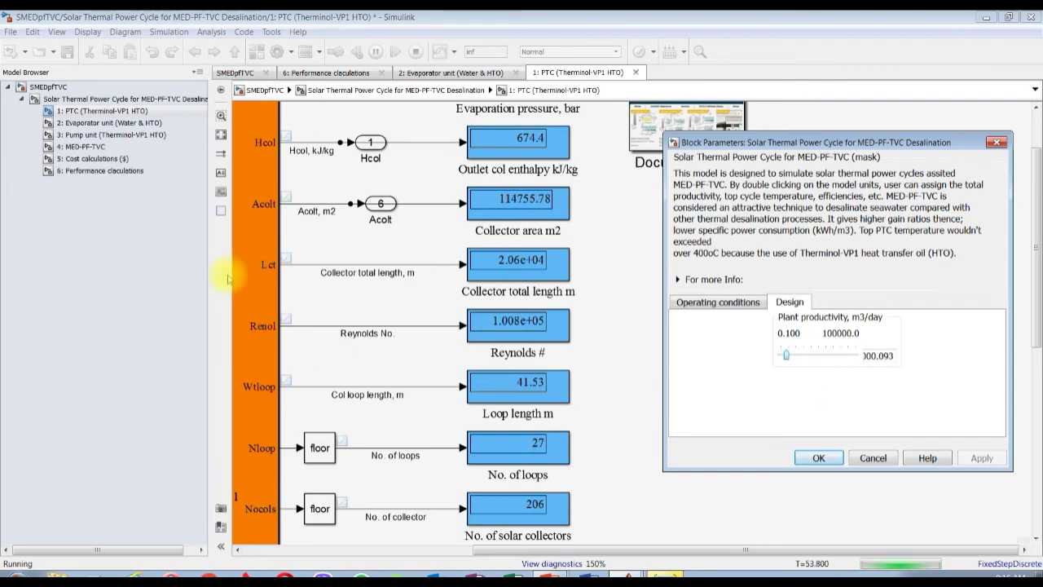
left_click(103, 157)
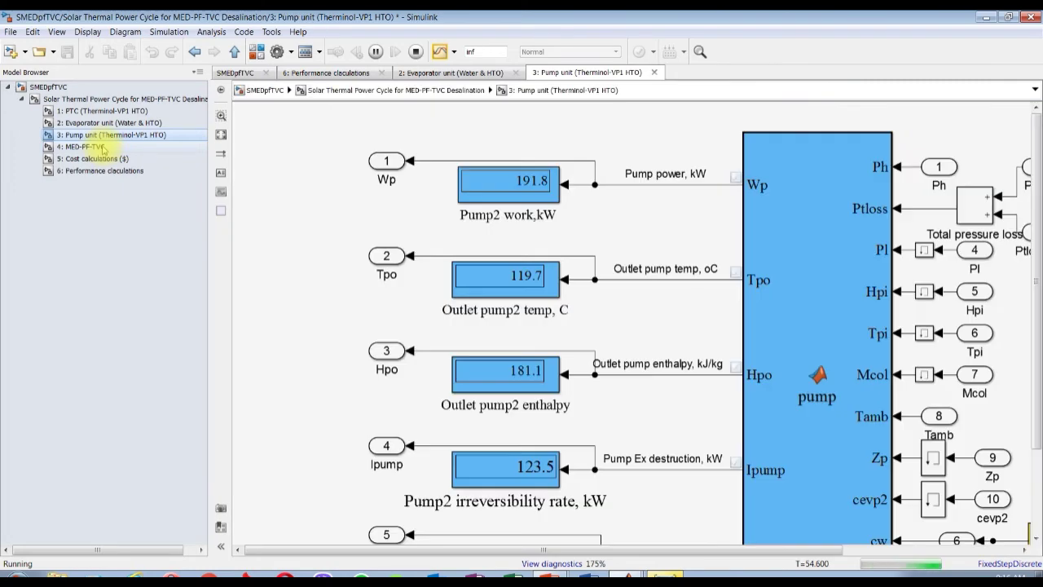
Review MED-PF-TVC flows (about 20.3 kg/s product per effect, 162 kg/s brine), then show Cost calculations
left_click(103, 148)
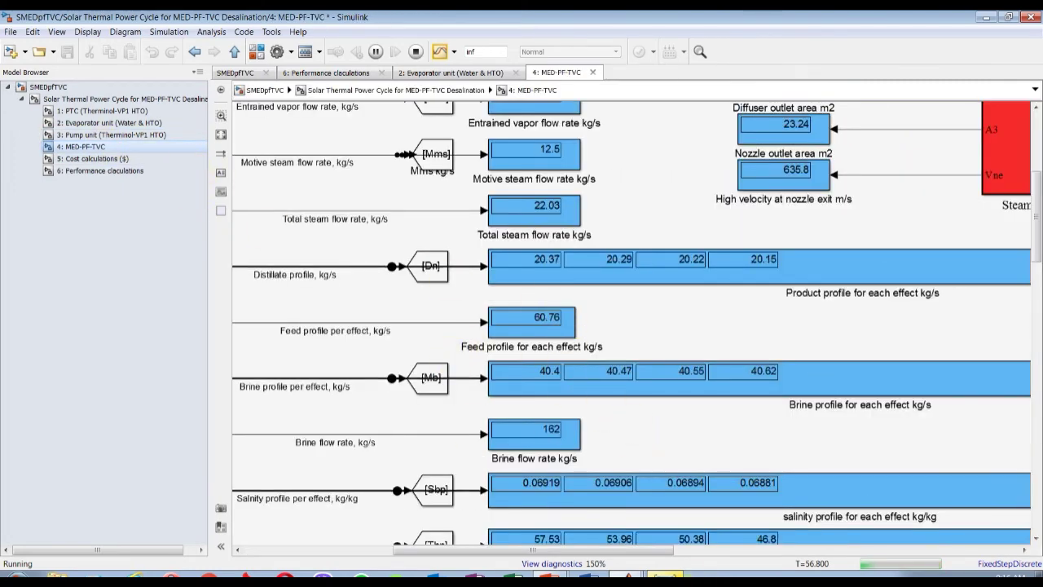
mouse_move(628, 574)
left_click(651, 552)
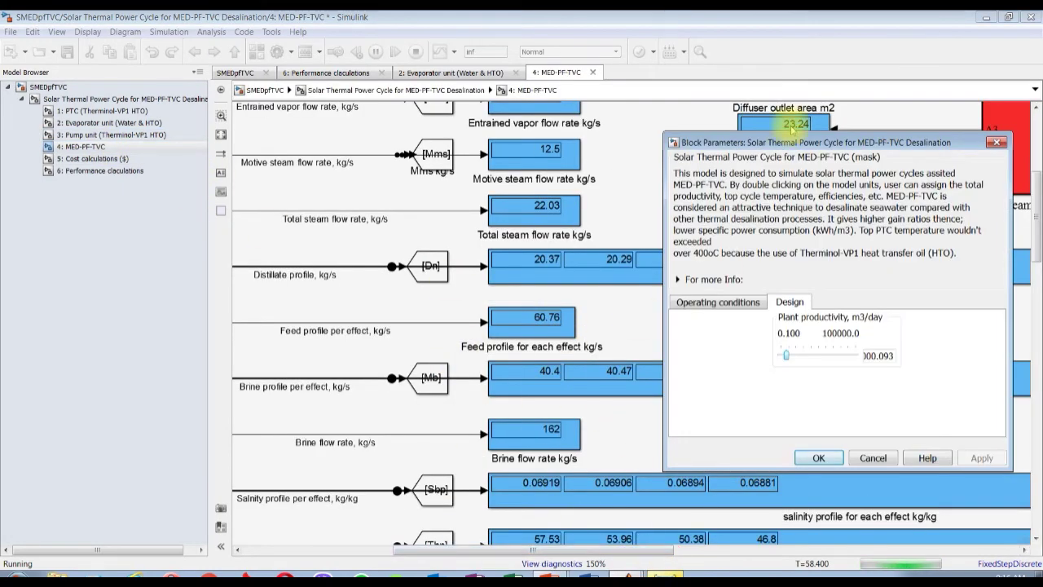
left_click_drag(790, 142, 442, 124)
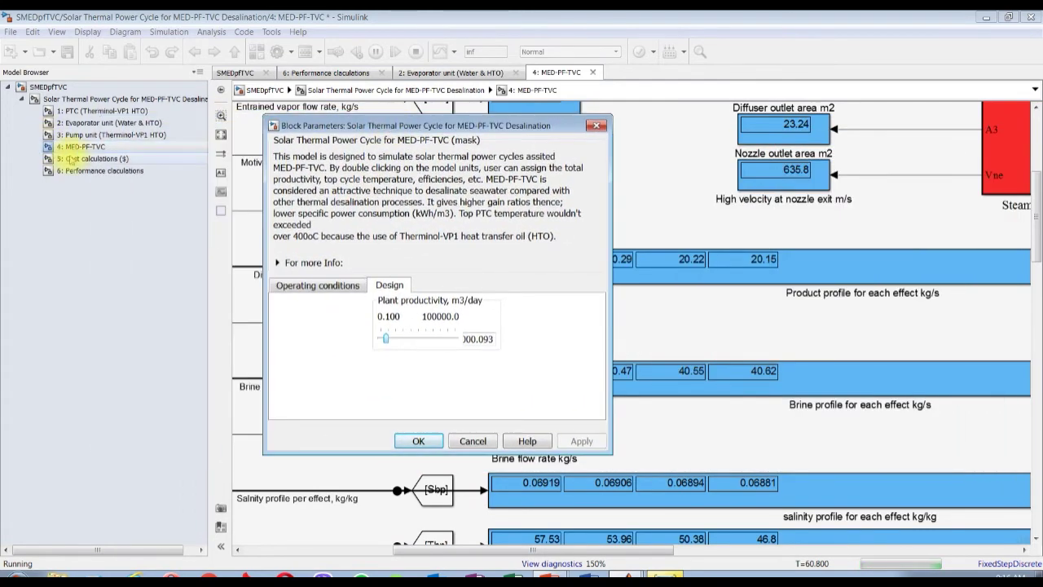
left_click(98, 159)
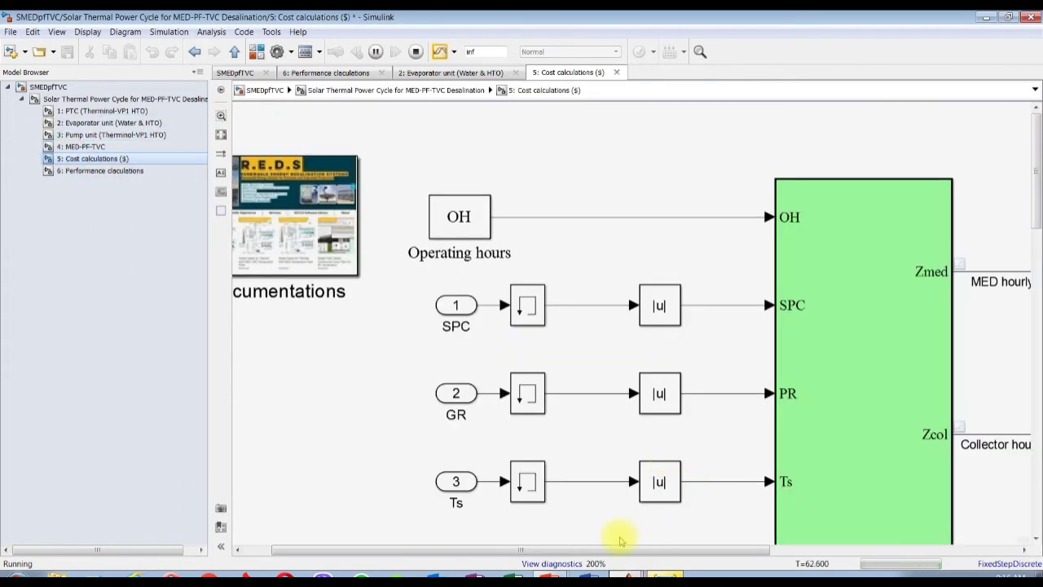
Pan to the cost outputs and adjust Plant productivity, updating water price to 1.045 $/m3 and feed cost to 23.65 $/hr
left_click_drag(626, 552, 847, 551)
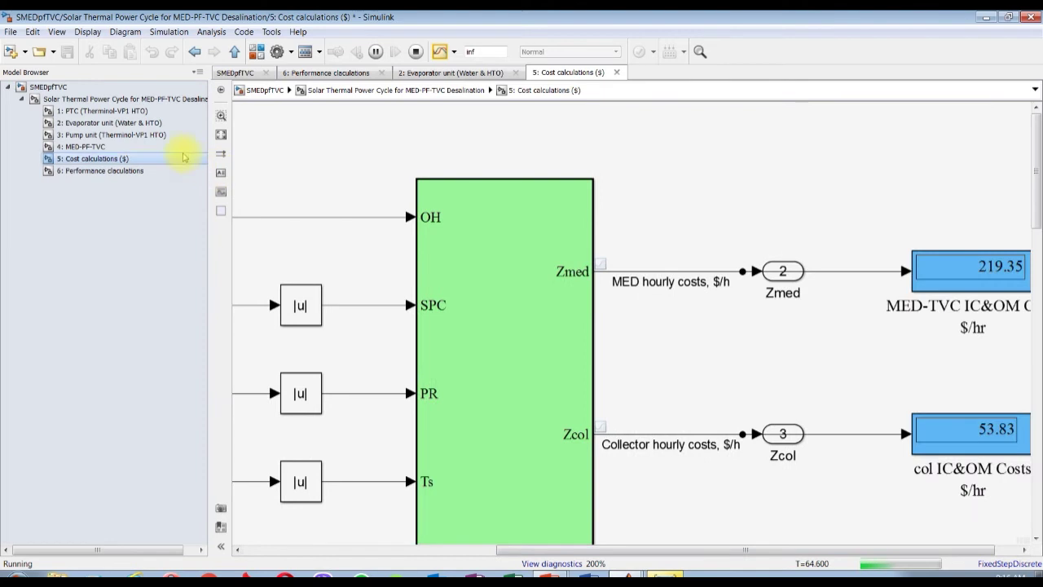
left_click_drag(1038, 195, 1036, 334)
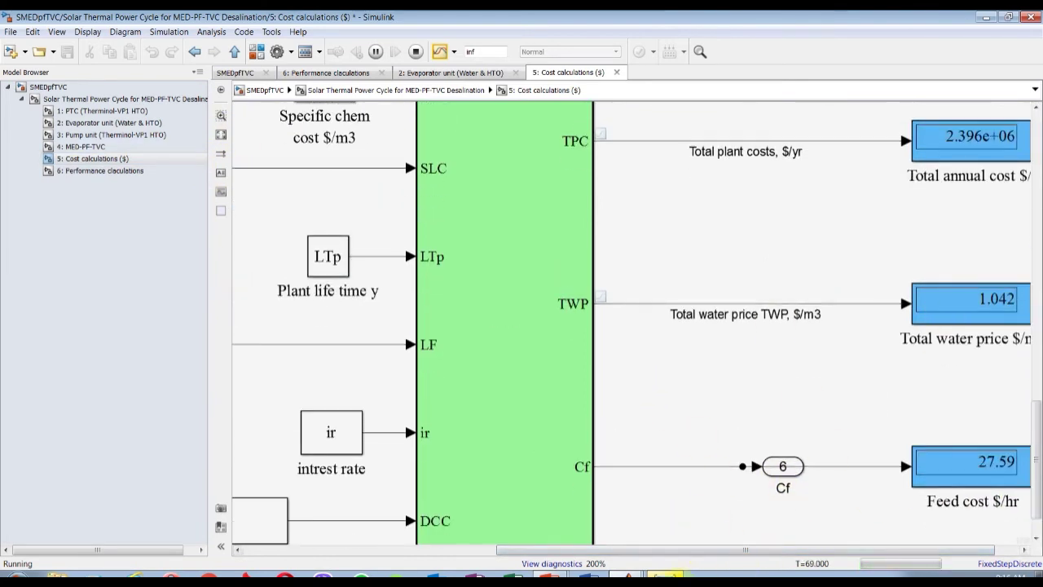
mouse_move(645, 574)
left_click(587, 554)
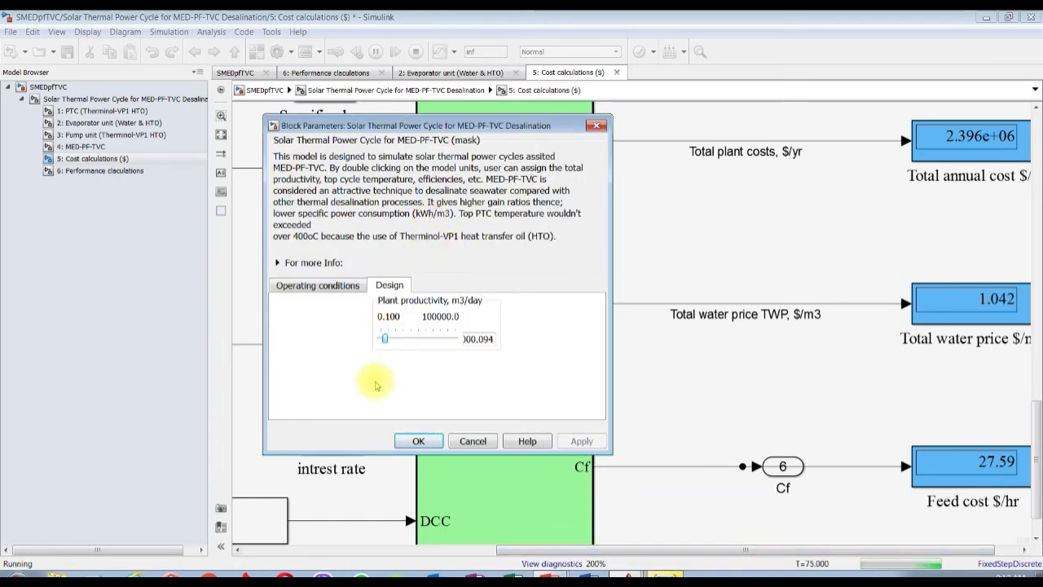
left_click(913, 547)
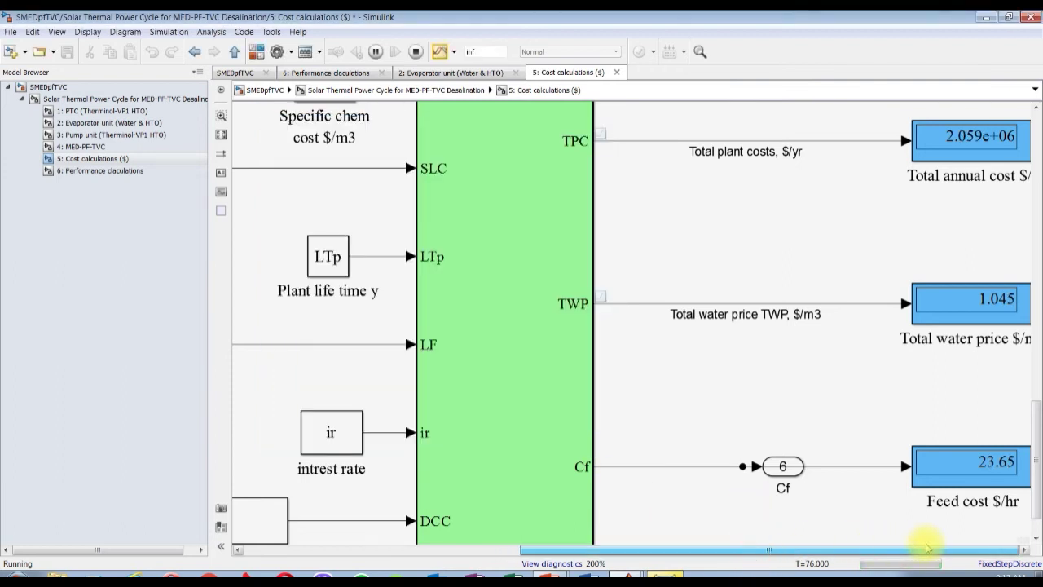
left_click_drag(913, 547, 973, 360)
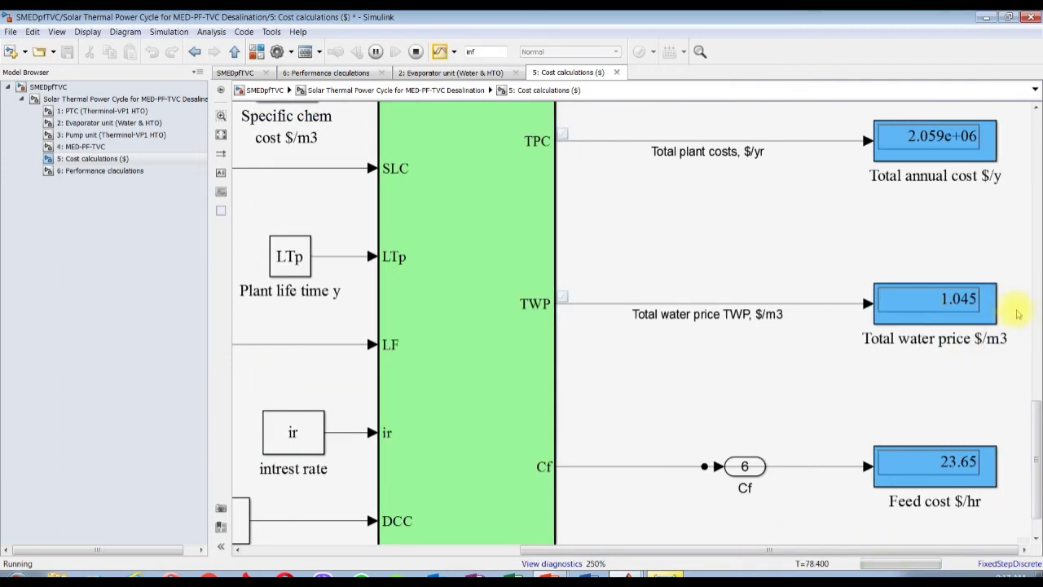
scroll(1016, 314, "up", 1)
left_click(971, 234)
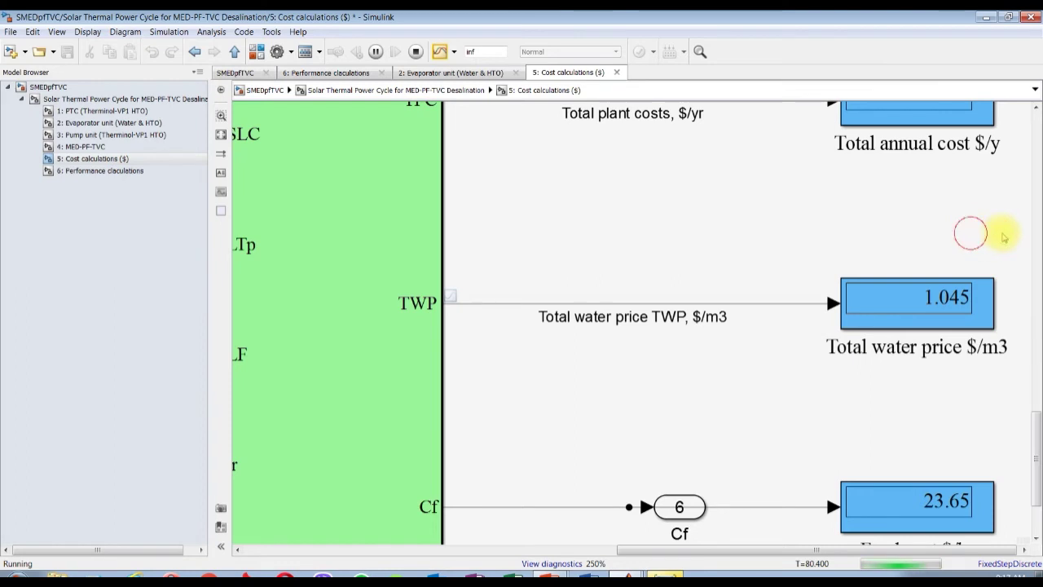
left_click(690, 574)
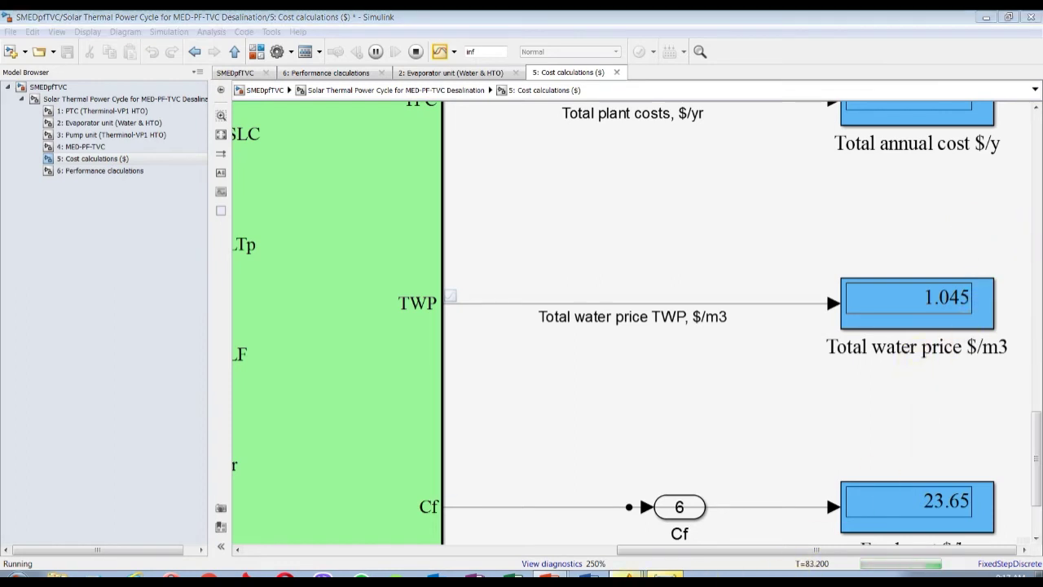
left_click(570, 554)
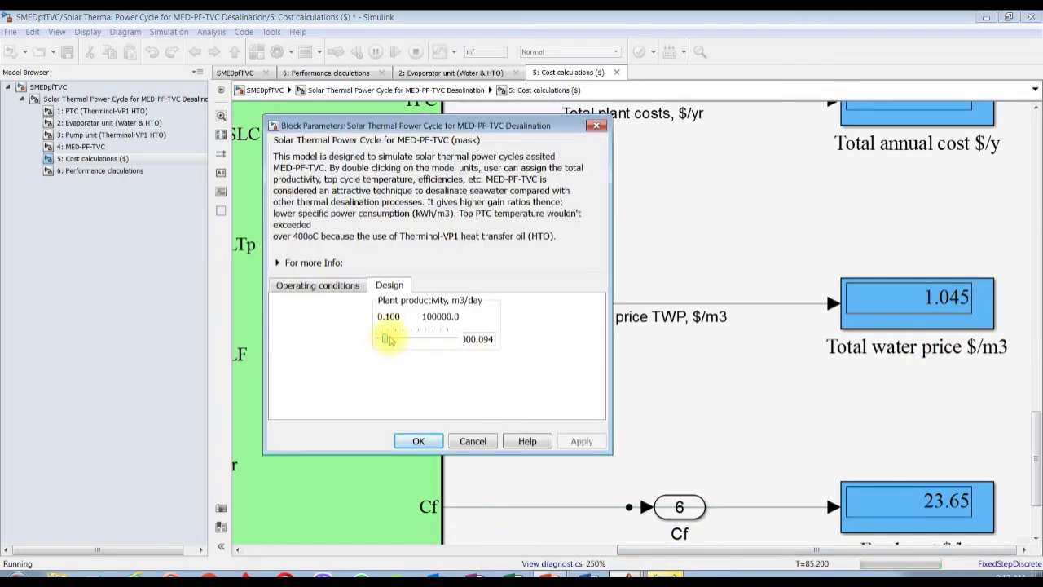
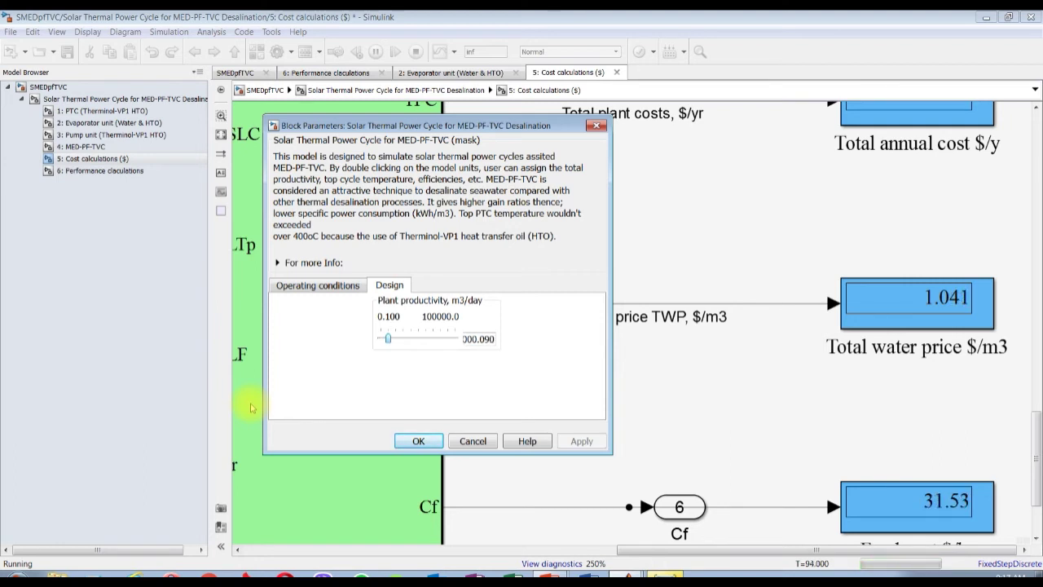
Close the block parameters, stop the simulation at water price 1.043 $/m3, and open Simulation Data Inspector
left_click(418, 441)
left_click(415, 52)
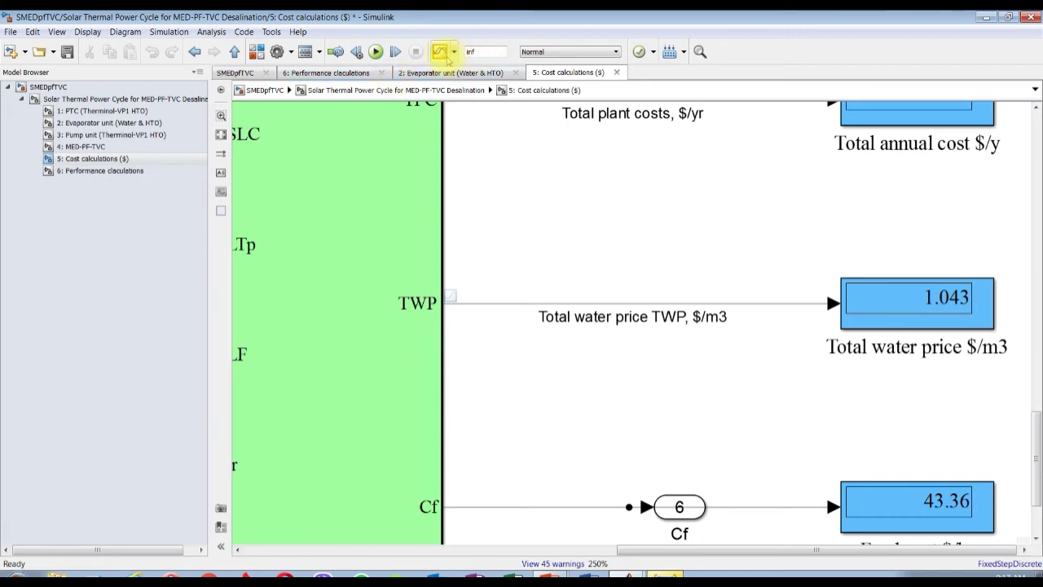
left_click(222, 136)
left_click(440, 52)
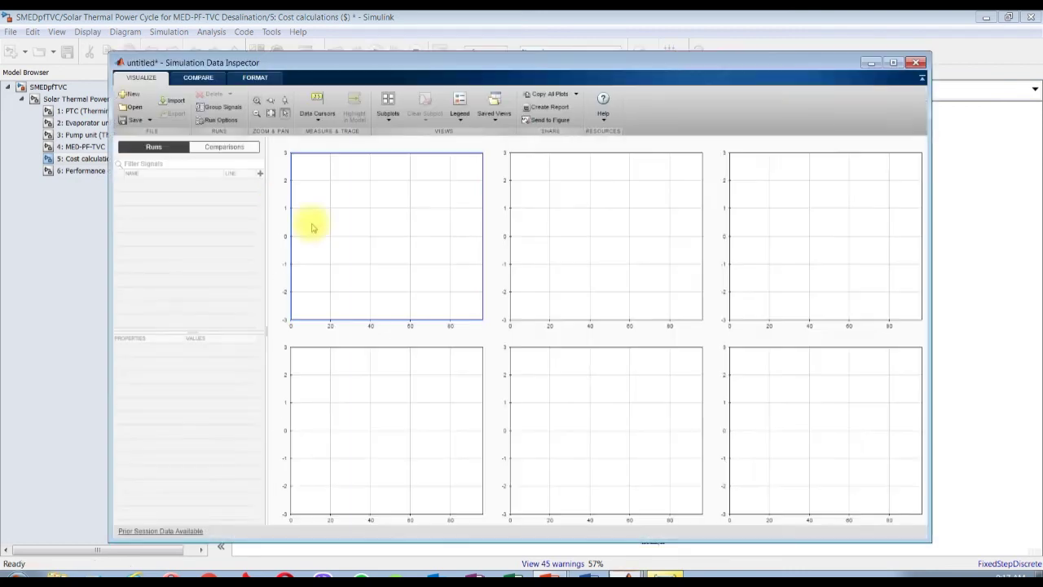
Plot Run 4's Feed flow rate to MED, End cond Mcw and End cond total feed in the first plot
left_click(897, 46)
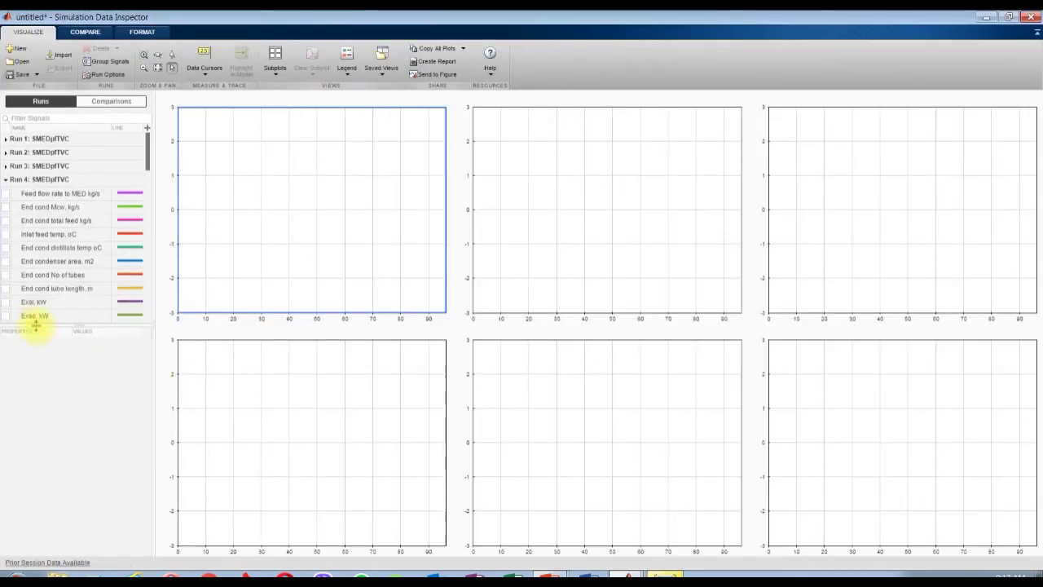
left_click_drag(65, 325, 55, 534)
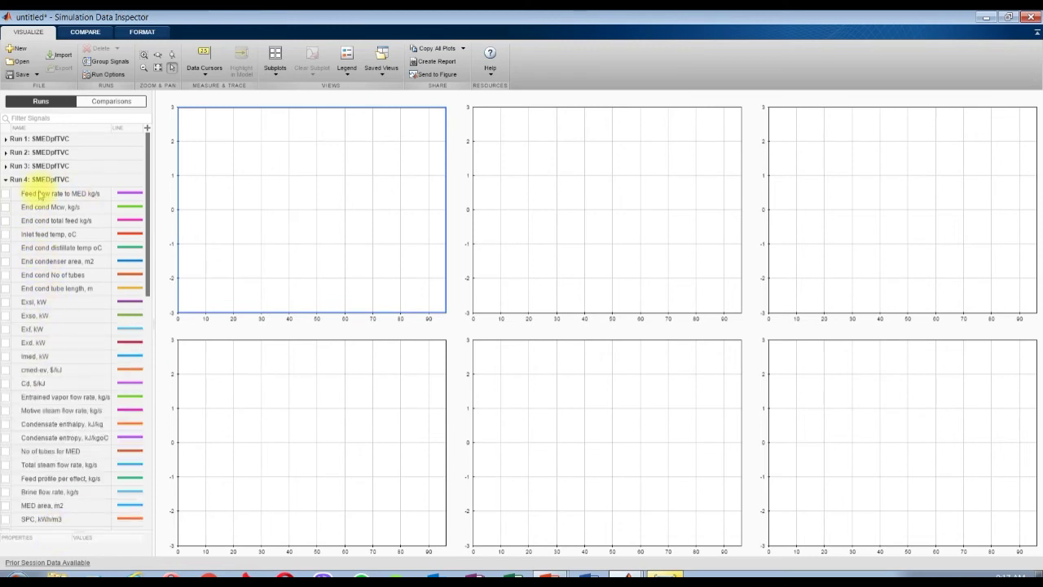
left_click(6, 194)
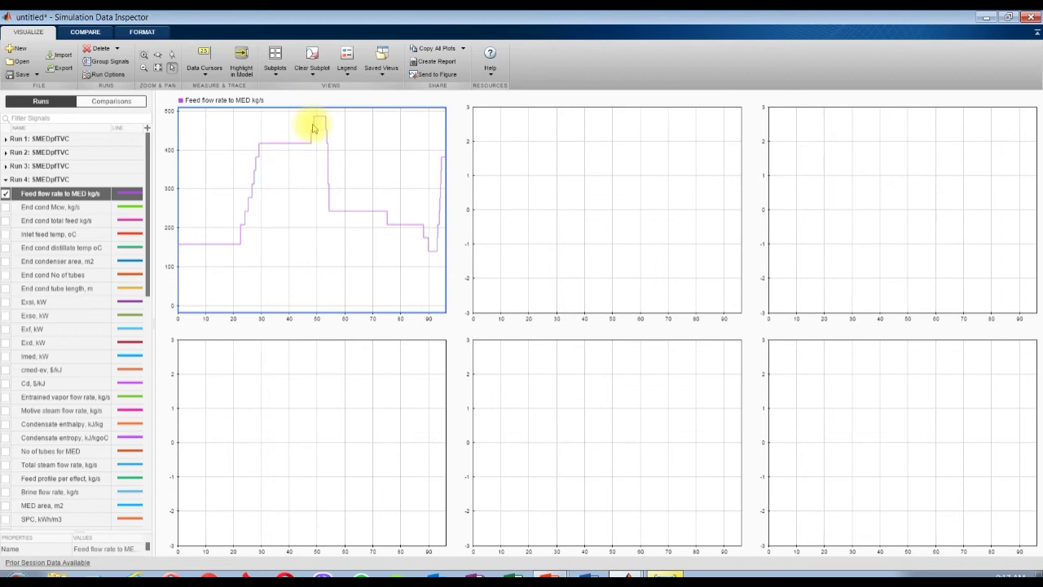
left_click(5, 207)
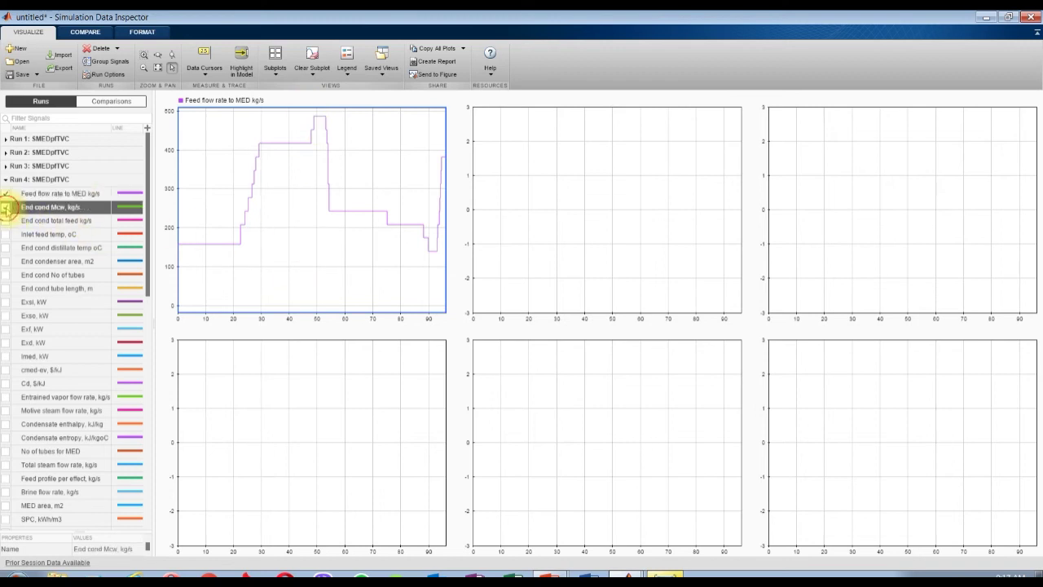
left_click(5, 220)
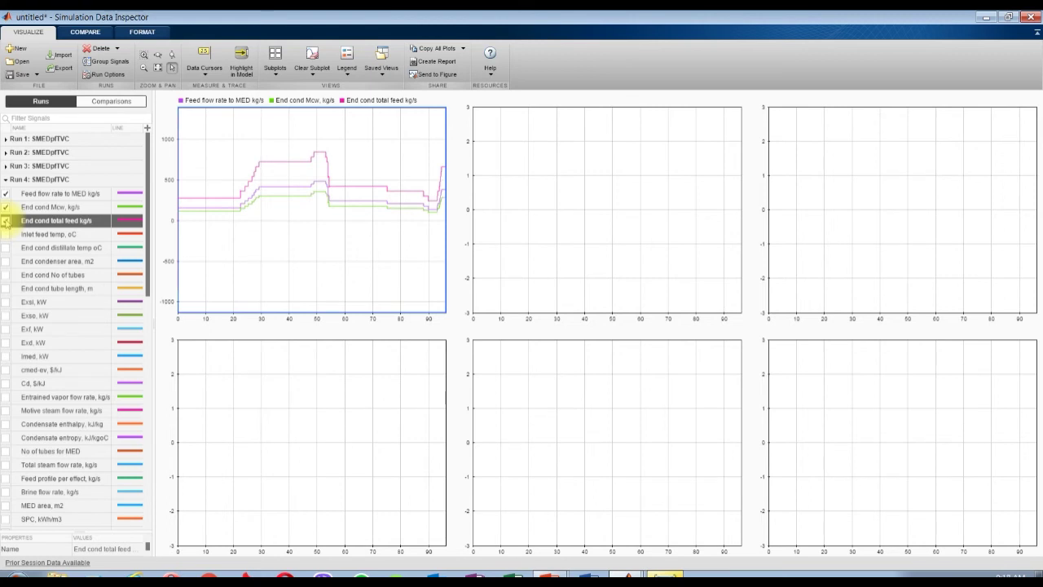
left_click(559, 179)
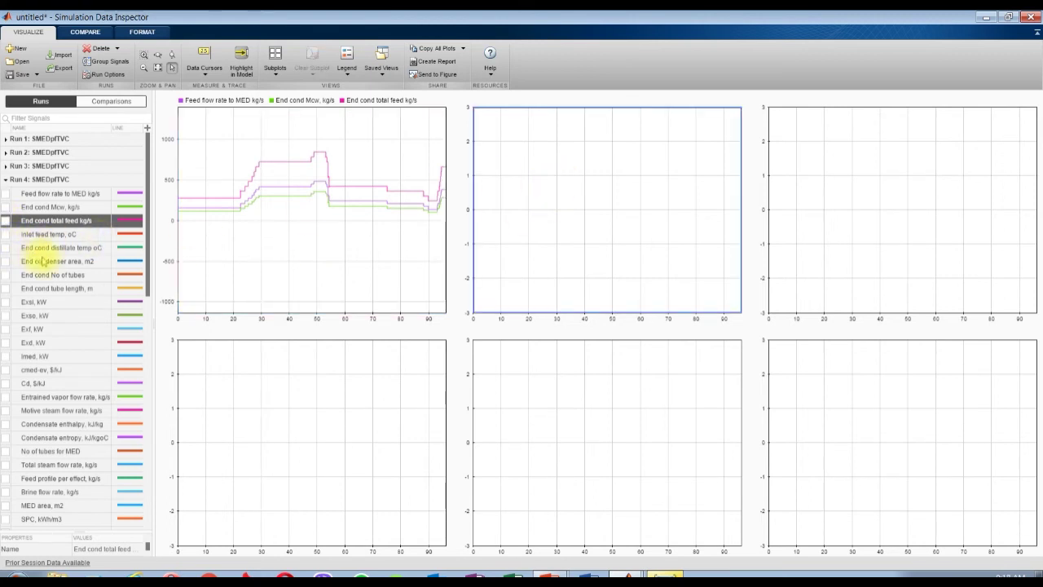
Plot the Exsi, Exso, Exf and Exd exergy signals in the second plot
scroll(75, 349, "down", 2)
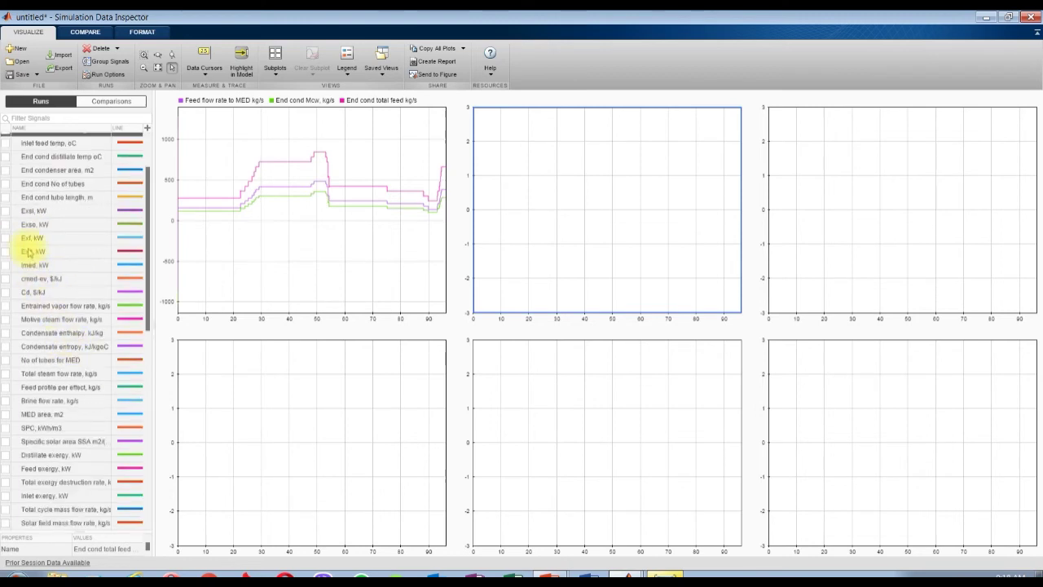
left_click(7, 212)
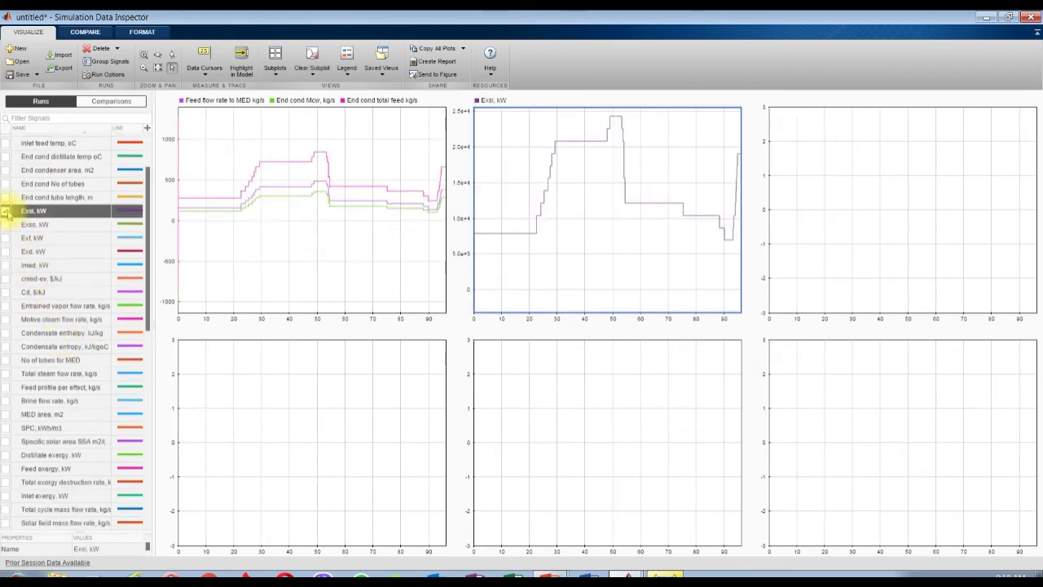
left_click(7, 224)
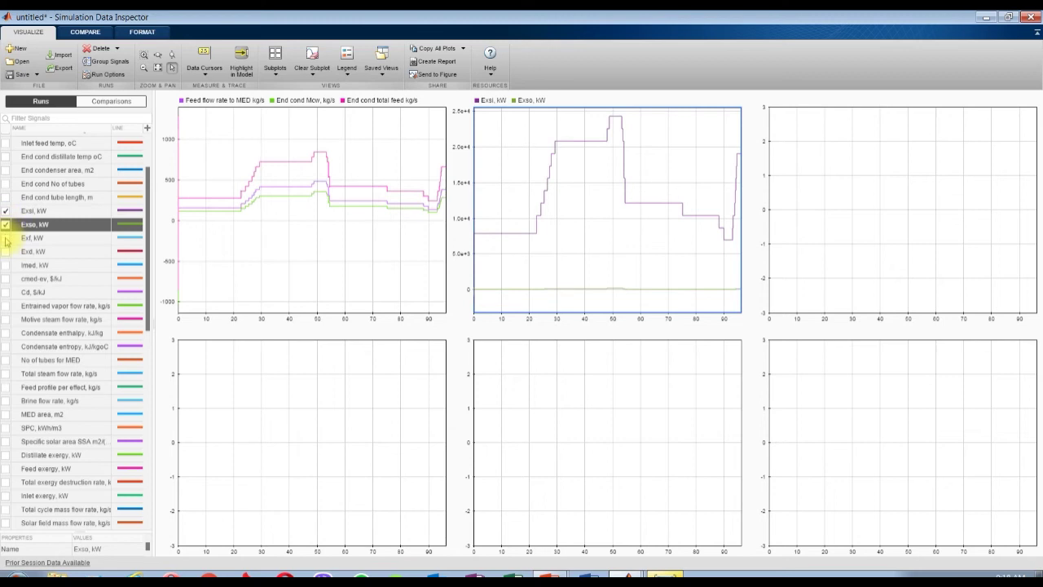
left_click(5, 237)
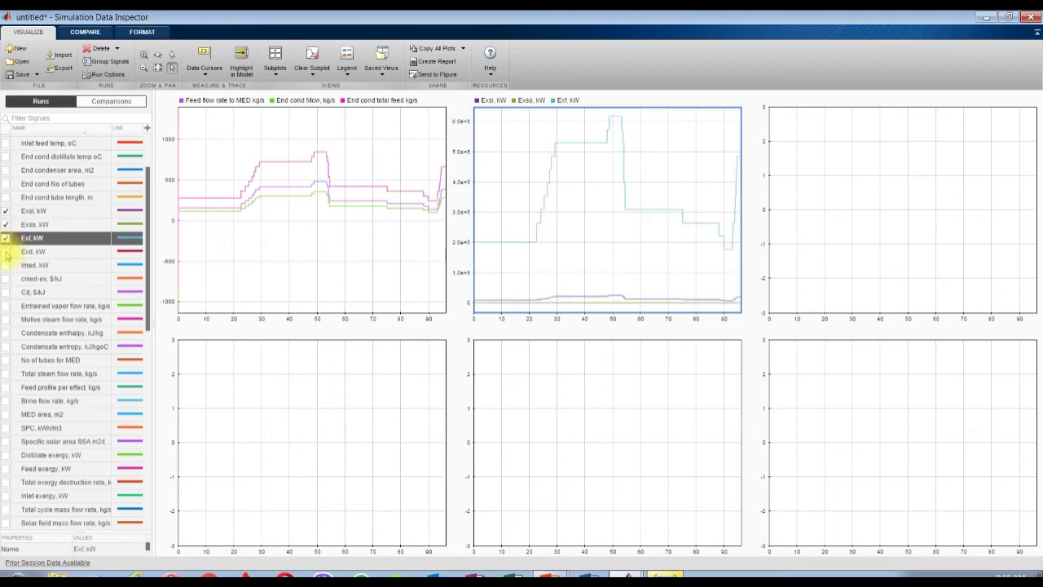
left_click(6, 252)
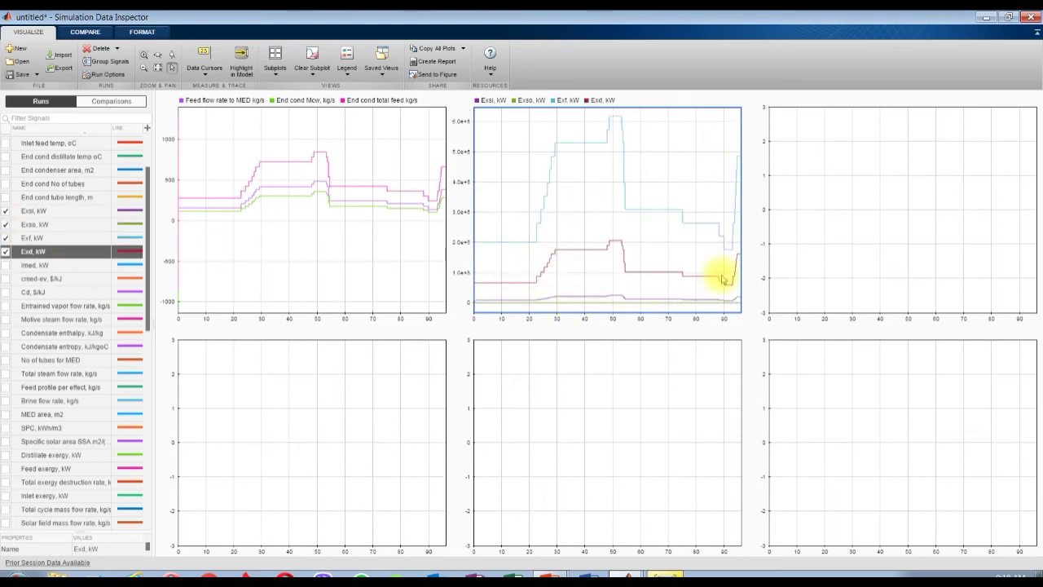
Select the third plot, try Cd then remove it, and scroll further down the signal list
left_click(853, 187)
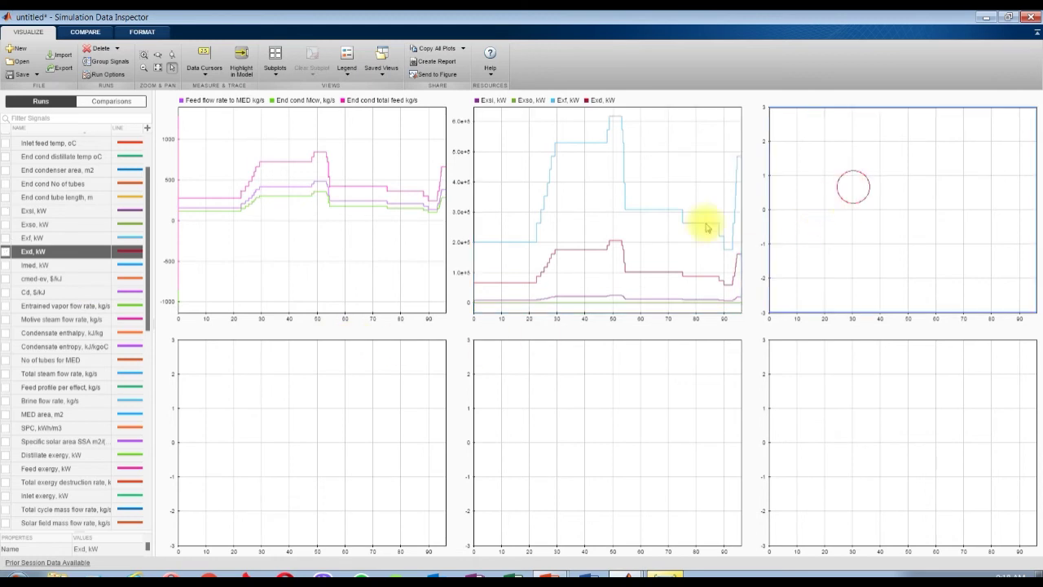
scroll(26, 334, "down", 3)
scroll(25, 322, "up", 2)
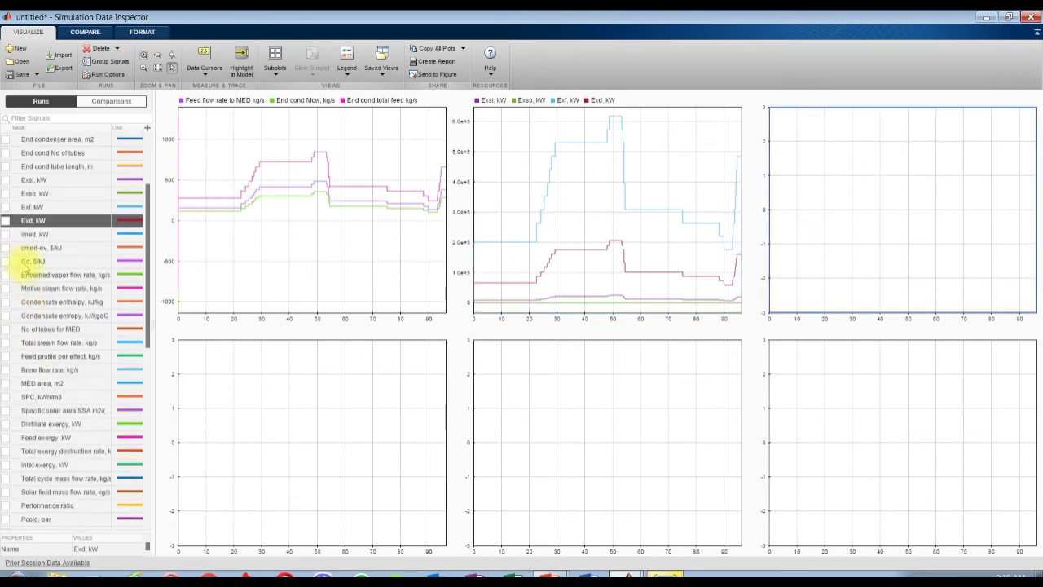
left_click(6, 260)
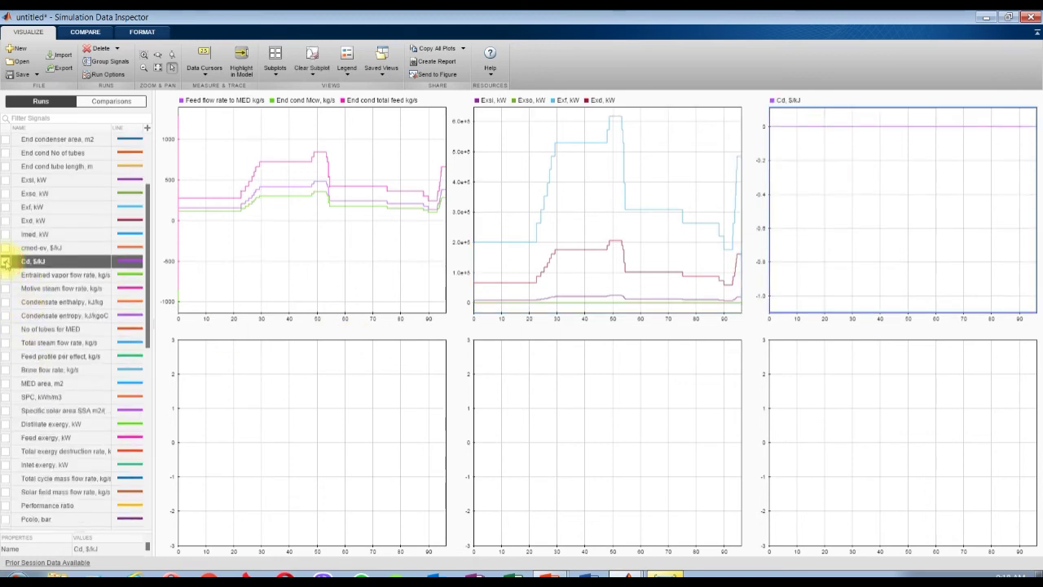
left_click(6, 261)
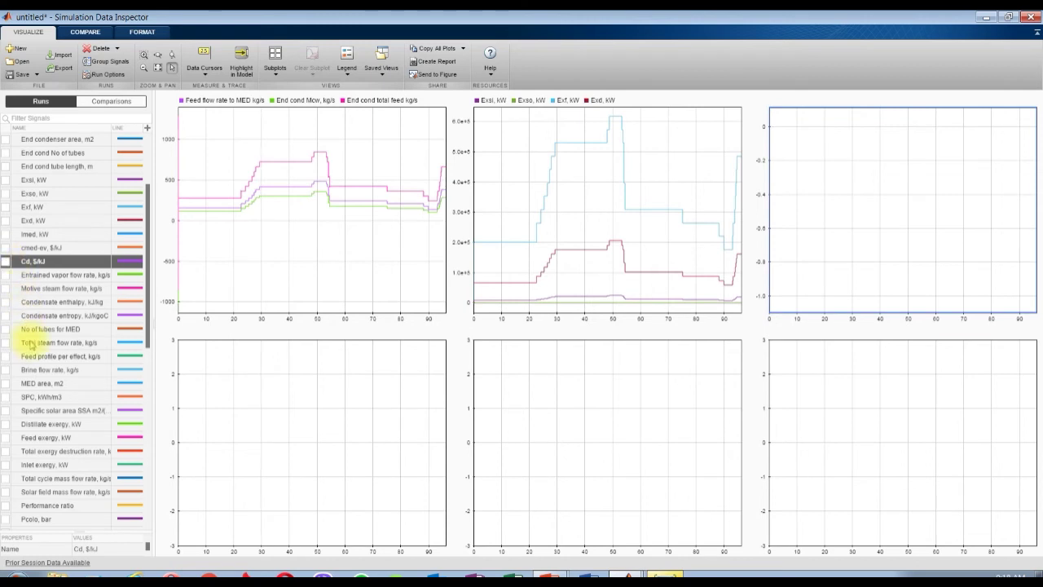
scroll(29, 342, "down", 2)
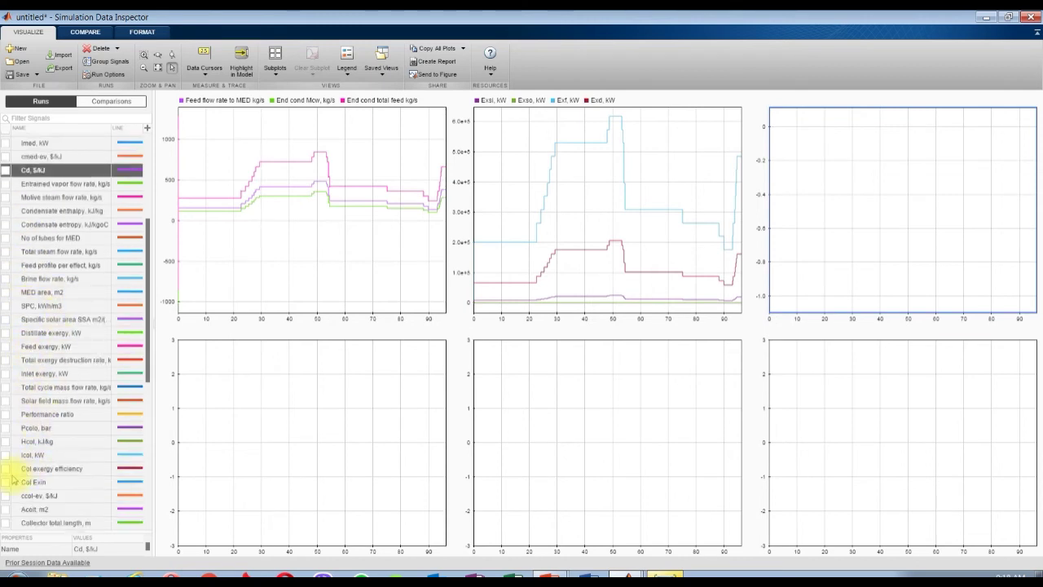
scroll(16, 484, "down", 3)
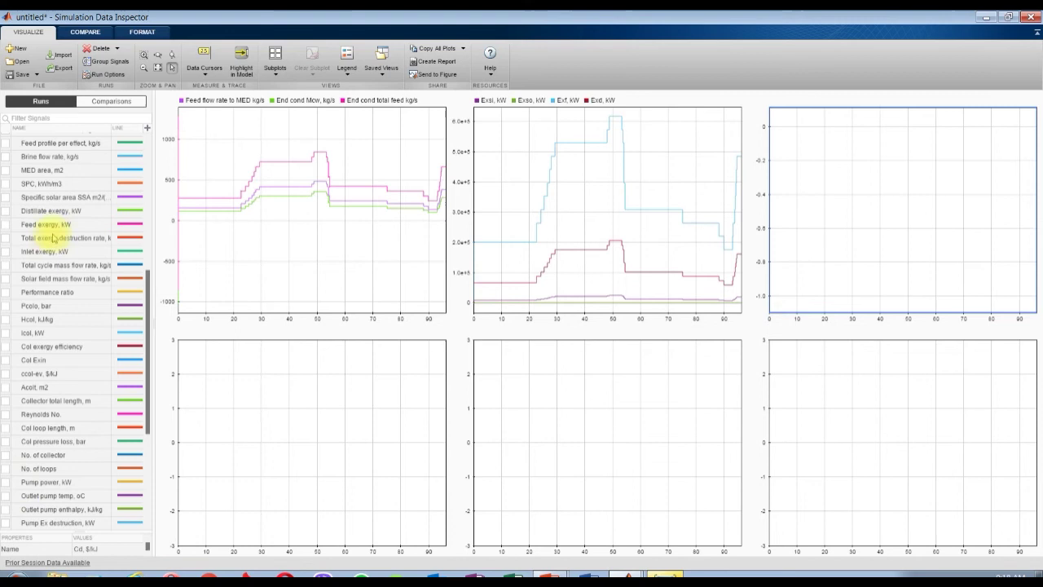
scroll(42, 279, "down", 3)
scroll(45, 379, "down", 1)
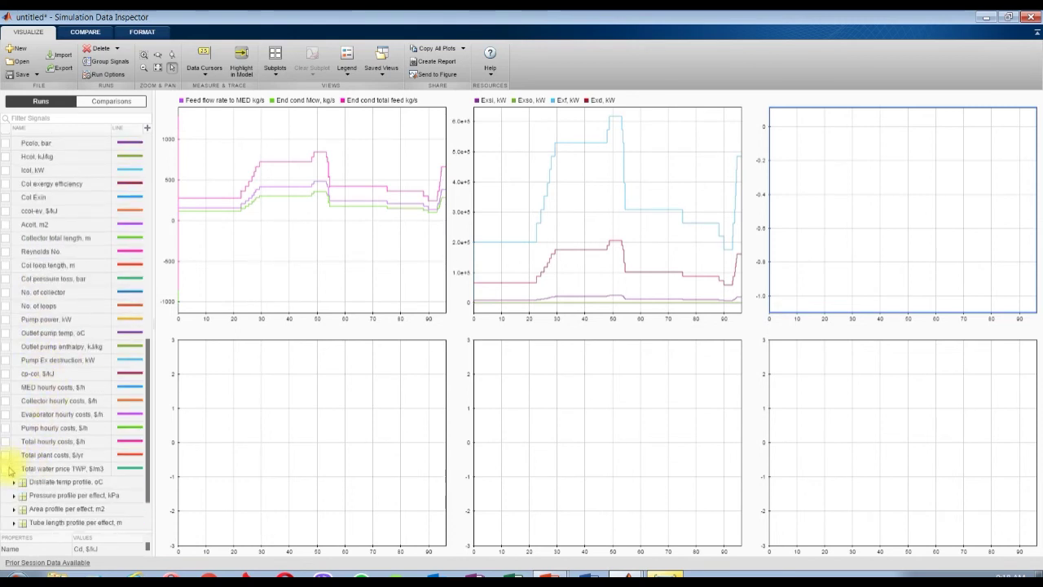
Plot total water price, total plant, total hourly, pump and evaporator hourly costs, then return to Simulink
left_click(7, 469)
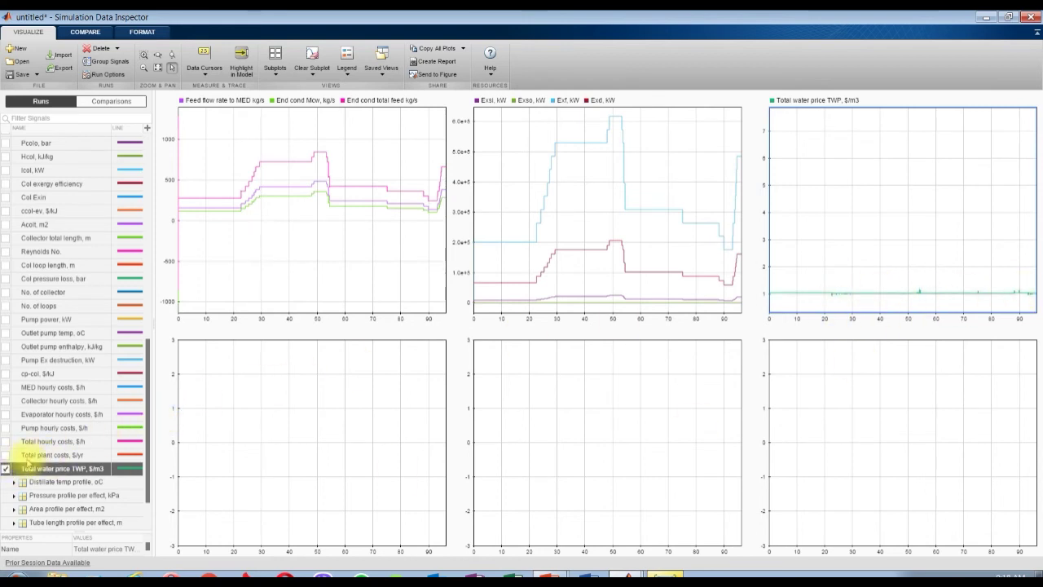
left_click(5, 455)
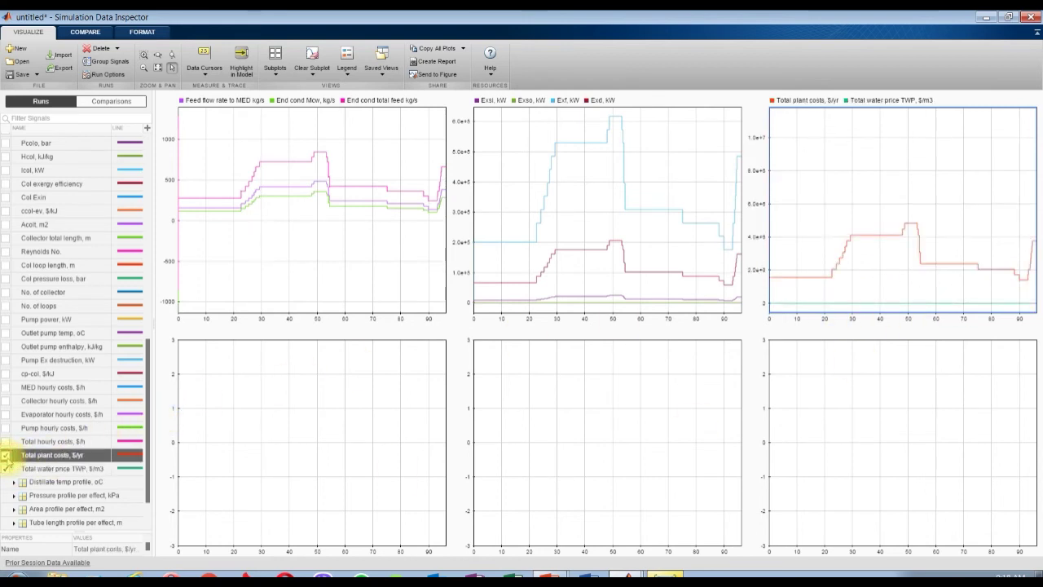
left_click(6, 441)
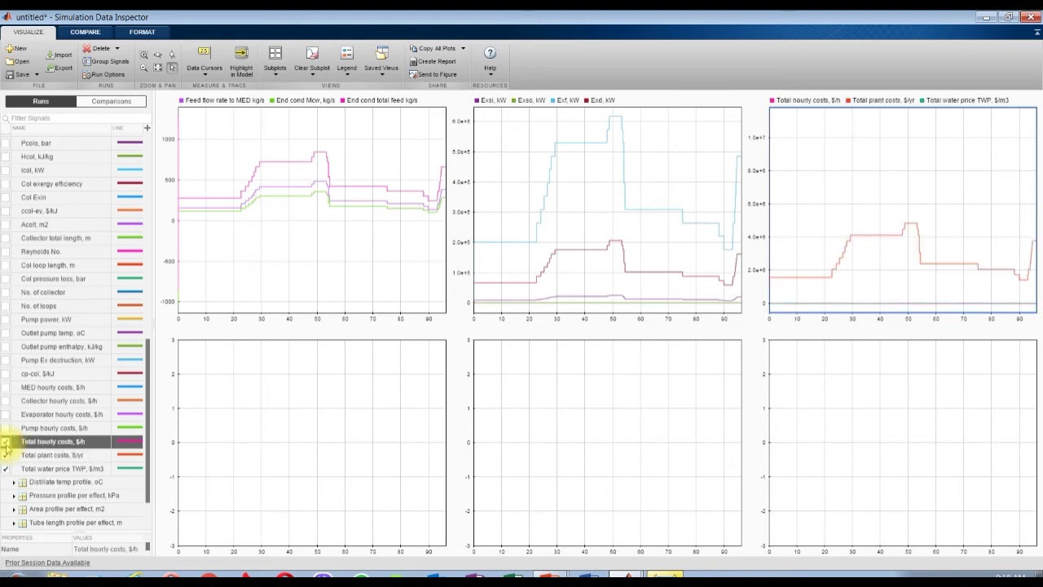
left_click(5, 428)
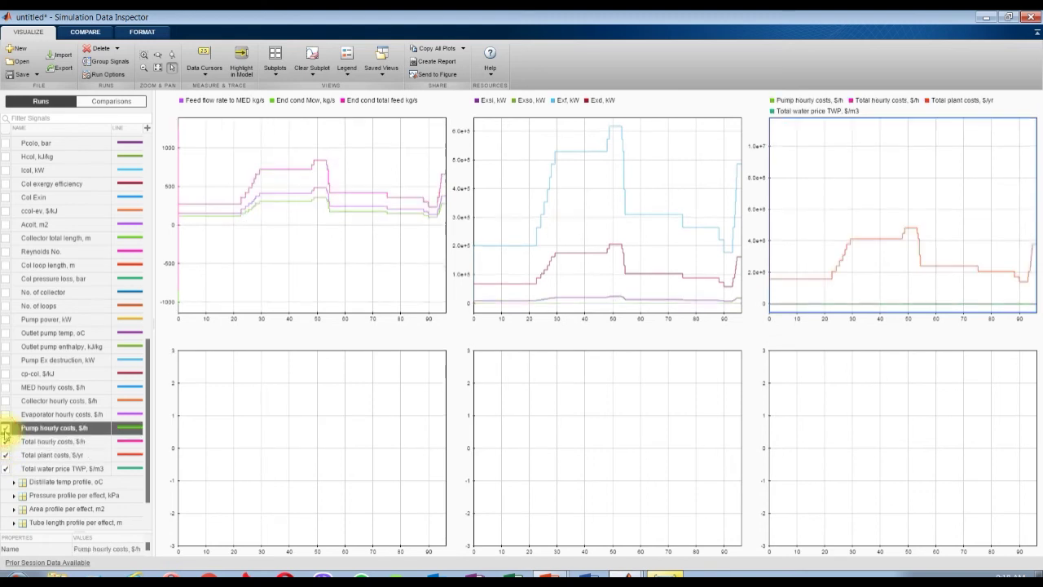
left_click(6, 414)
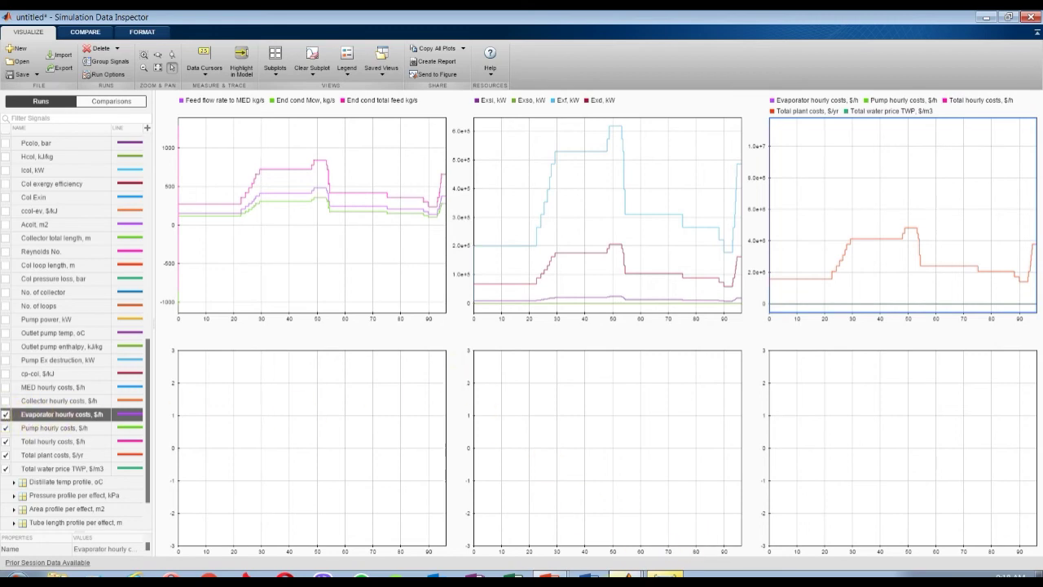
left_click(624, 574)
left_click(594, 534)
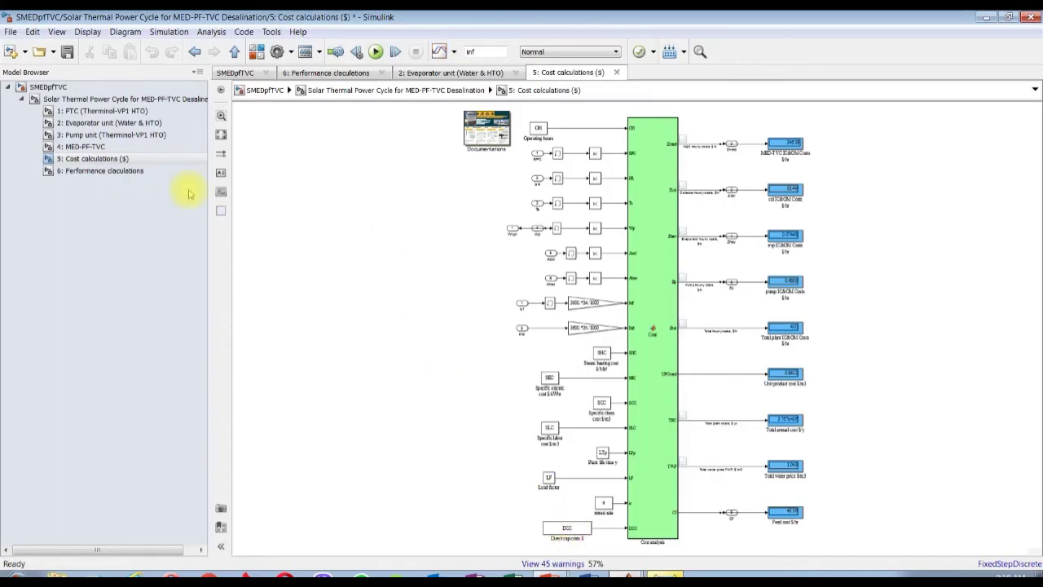
Set the solar thermal power cycle's plant productivity to 5000 m3/day on the Design tab
left_click(82, 147)
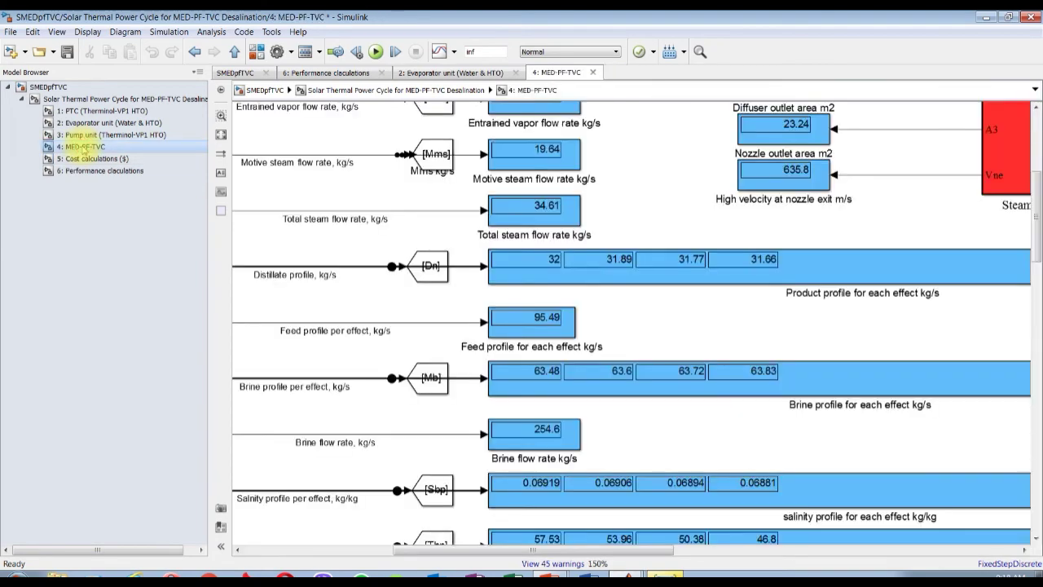
left_click(71, 99)
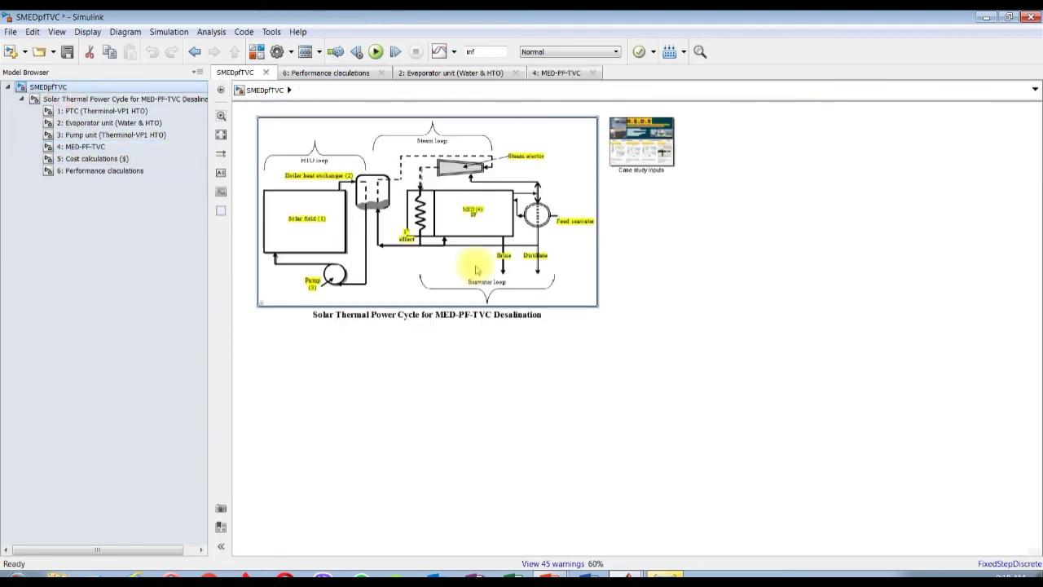
double_click(475, 262)
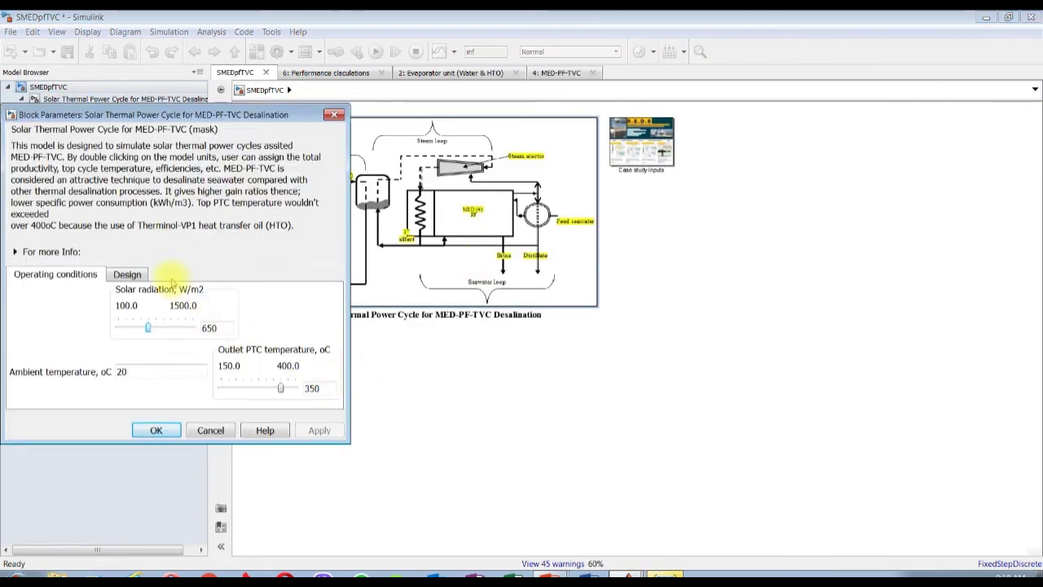
left_click(129, 275)
double_click(229, 330)
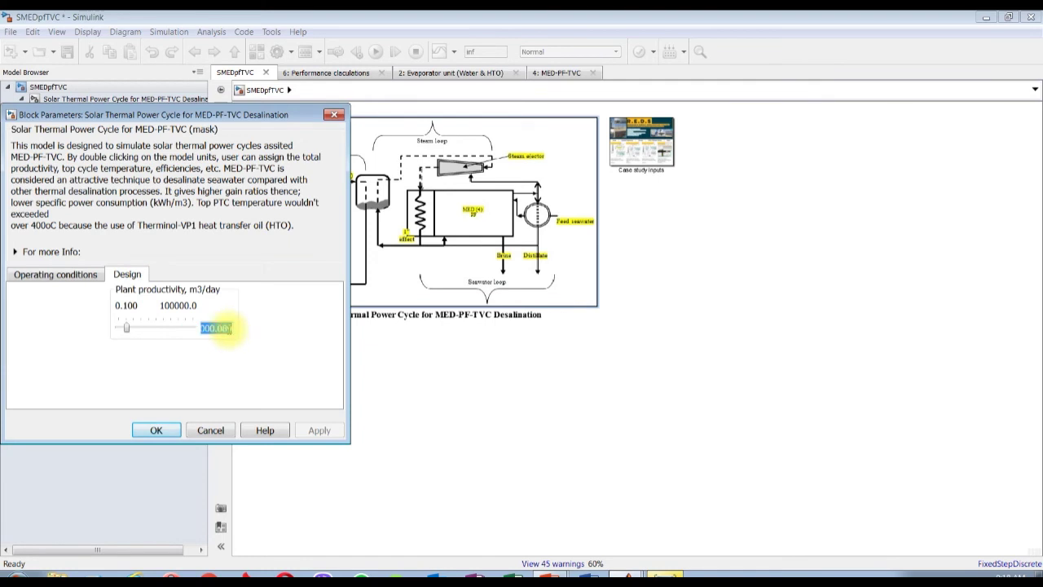
type("50")
left_click(319, 431)
left_click(163, 430)
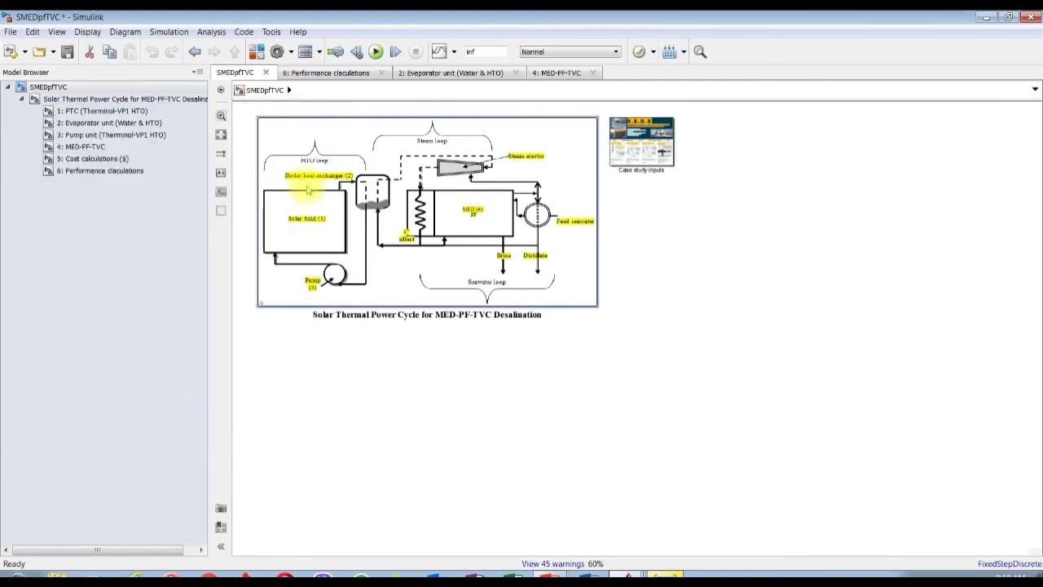
Set the MED-PF-TVC block's evaporator number of effects to 1:6 and save the model
left_click(102, 99)
double_click(777, 207)
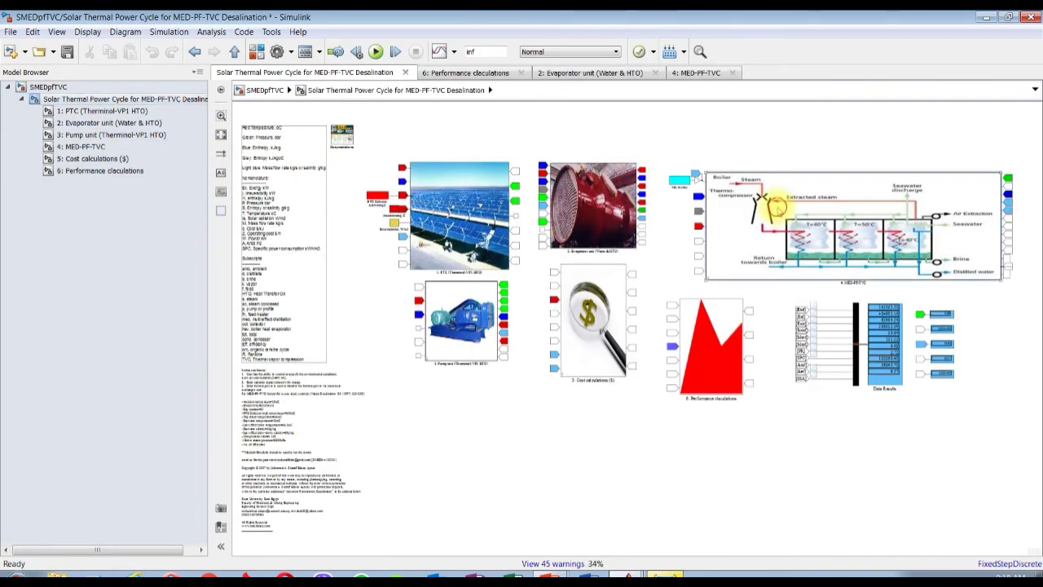
left_click(717, 271)
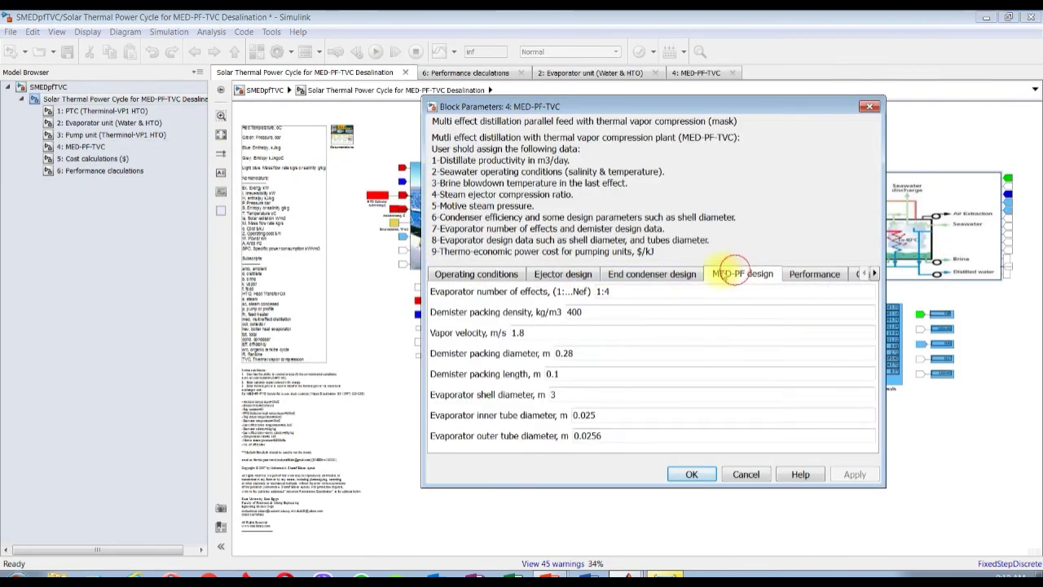
double_click(604, 291)
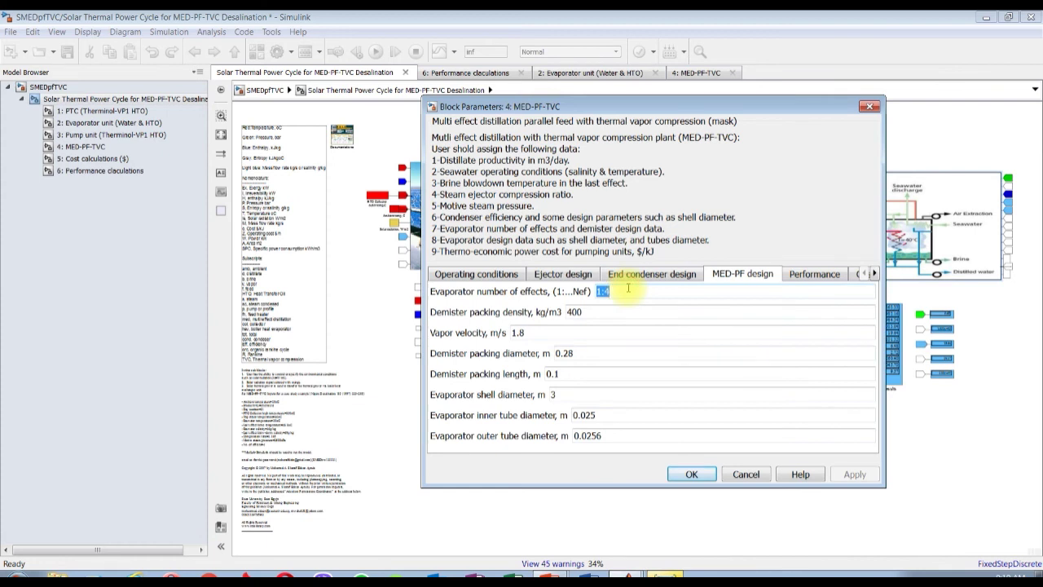
type("1")
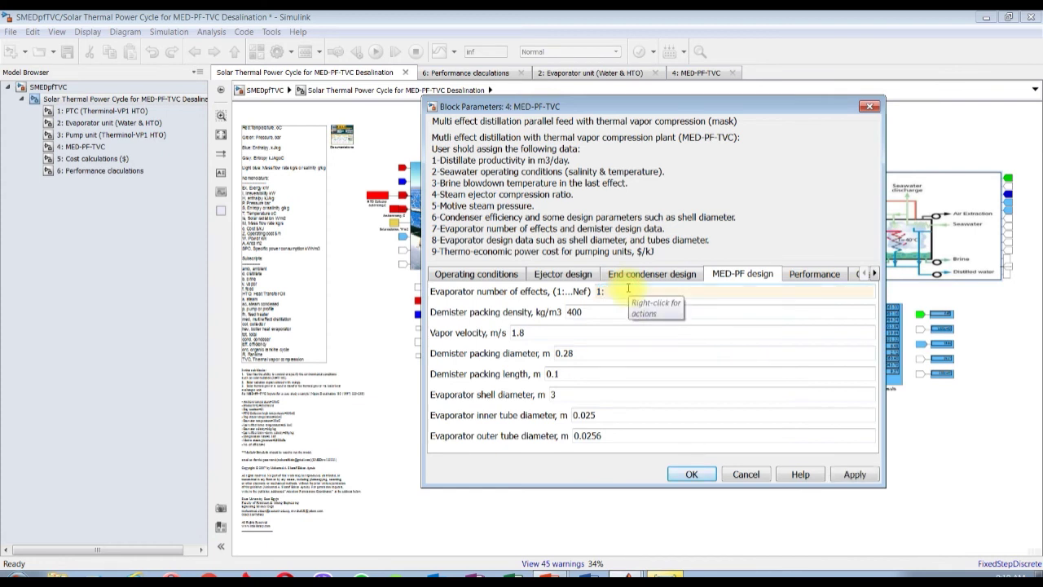
left_click(865, 477)
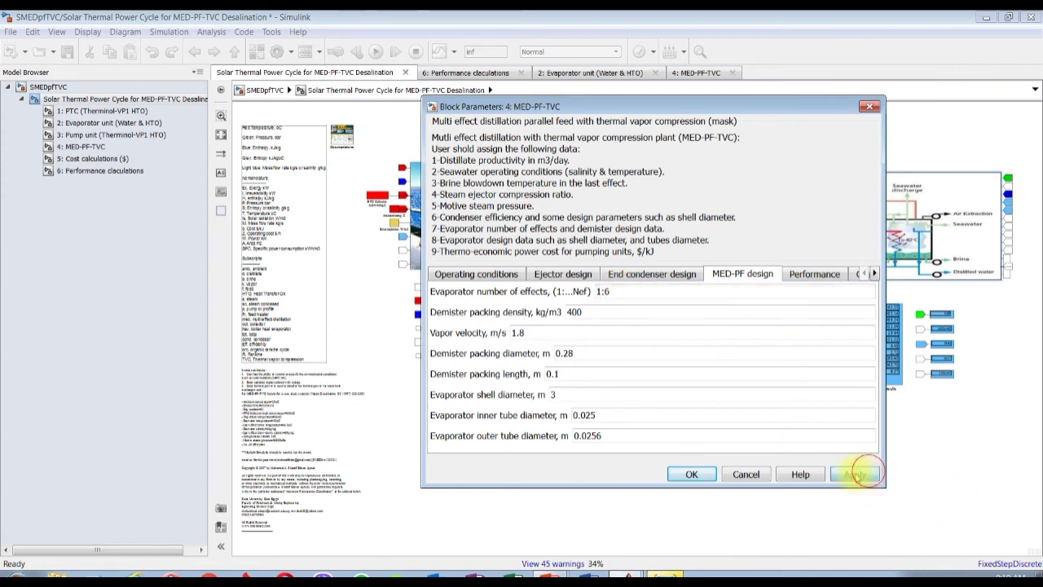
left_click(691, 474)
left_click(69, 53)
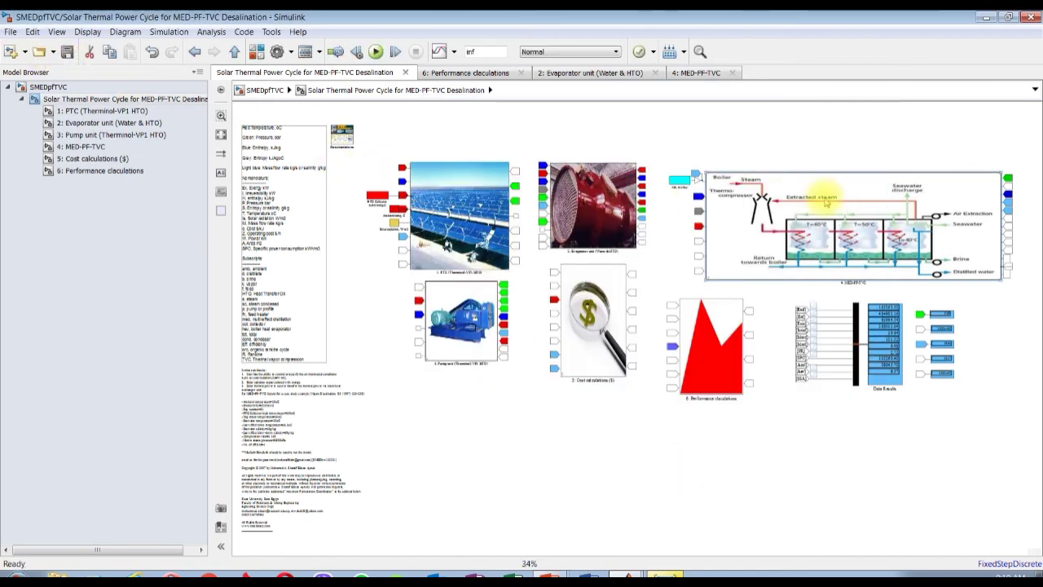
Run the simulation and open the MED-PF-TVC subsystem to view the steam ejector unit's live displays
left_click(374, 52)
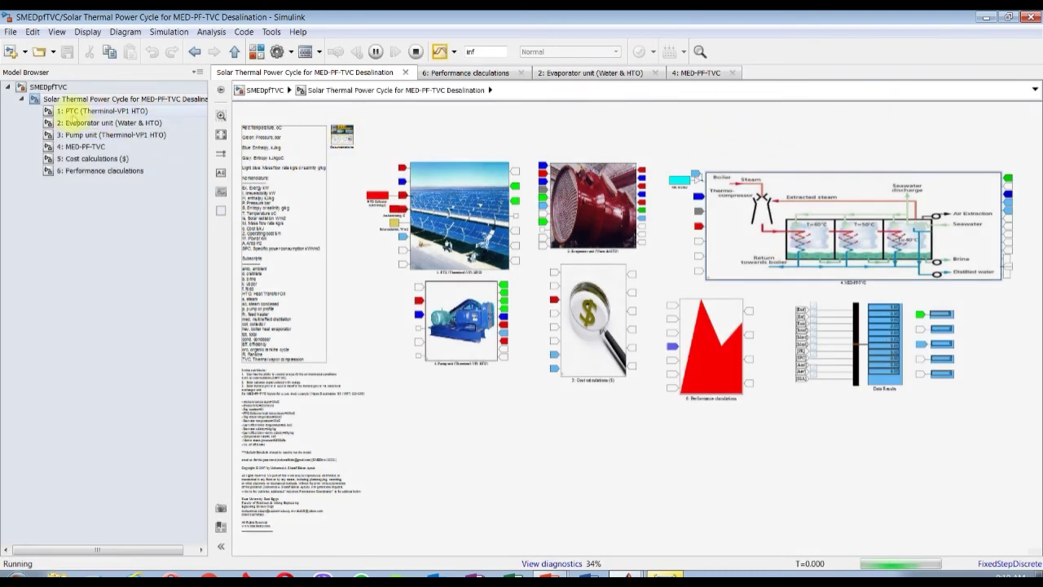
left_click(85, 147)
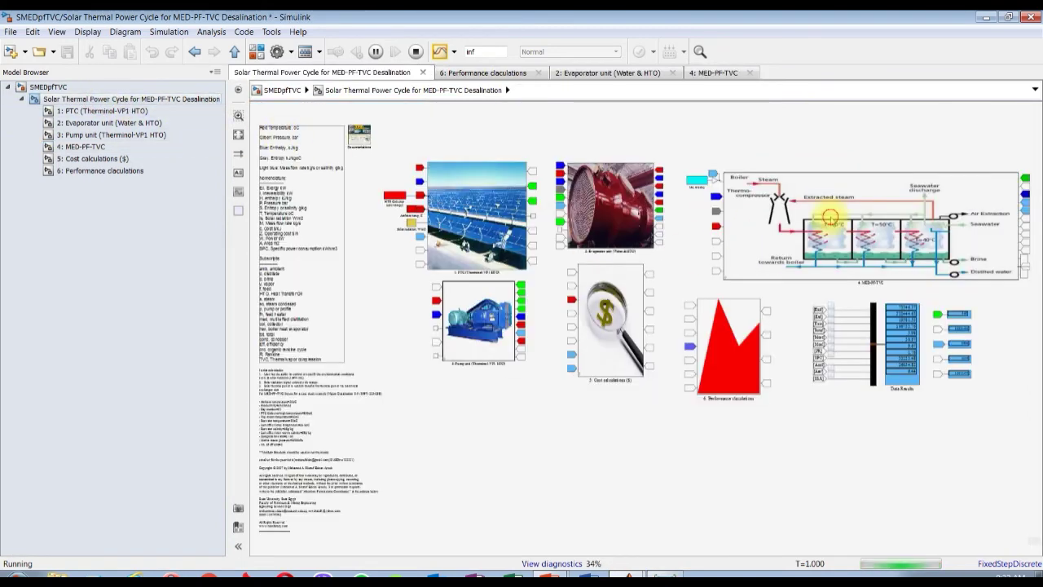
double_click(826, 209)
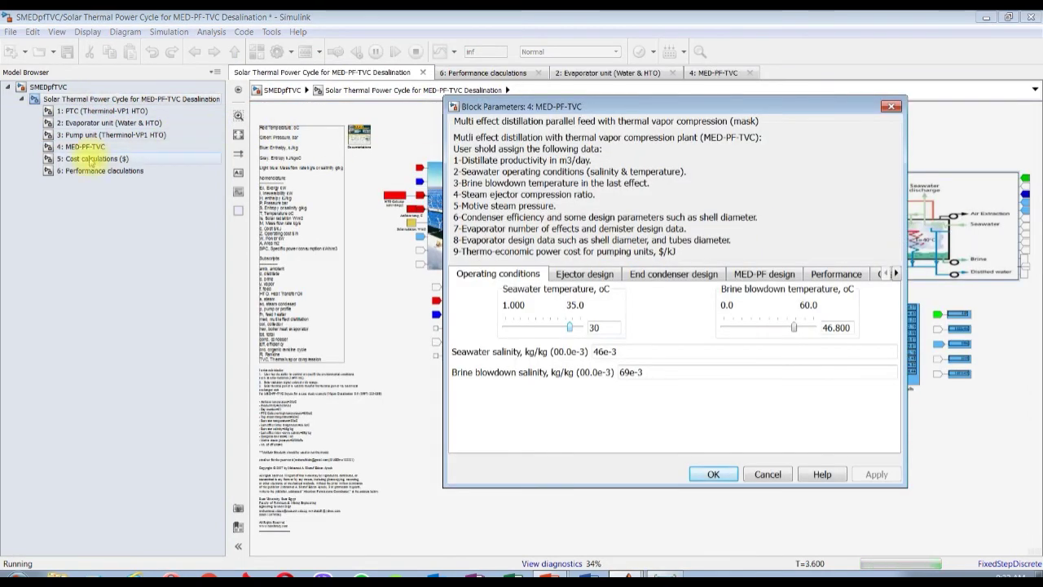
left_click(86, 146)
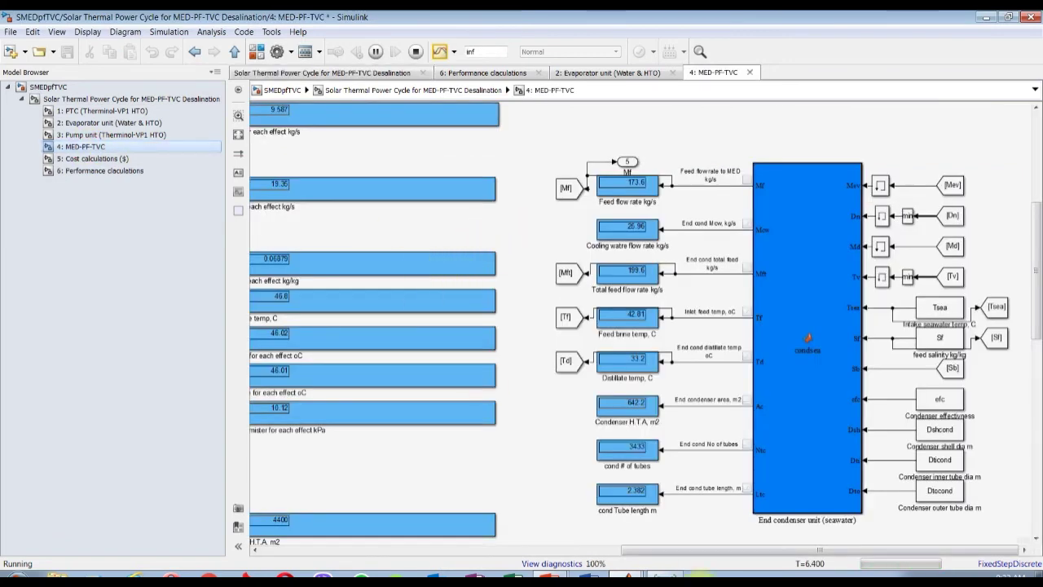
left_click_drag(456, 545, 408, 544)
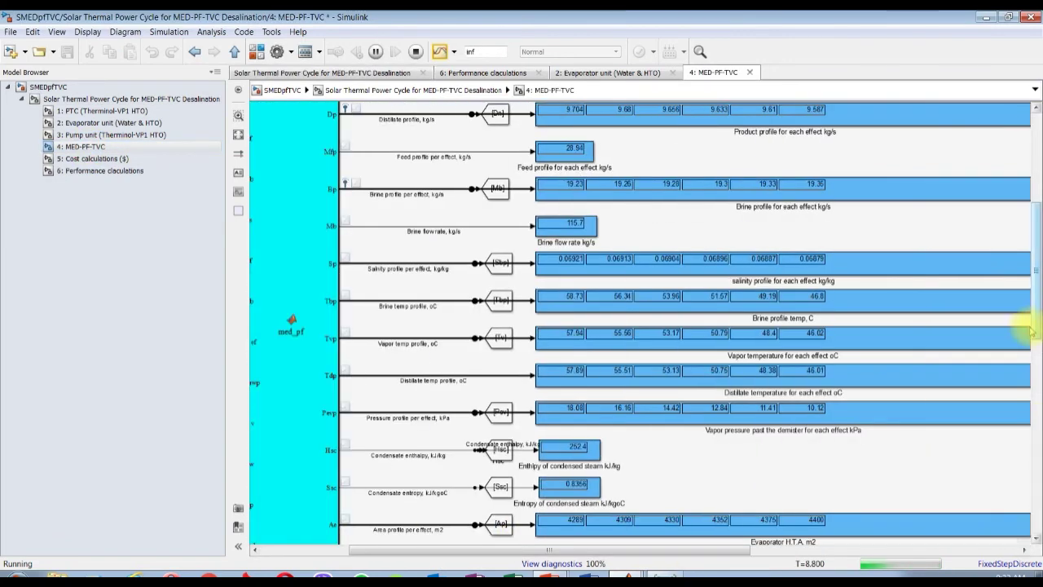
scroll(791, 338, "up", 5)
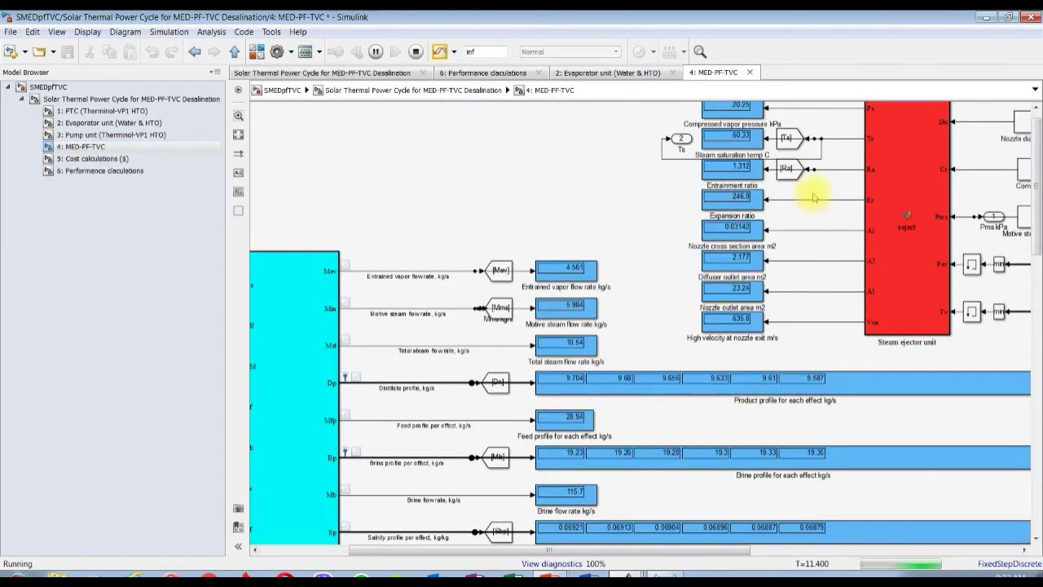
Raise the ejector compression ratio to 2.313 mid-run, bringing the entrainment ratio to 1.56
mouse_move(627, 574)
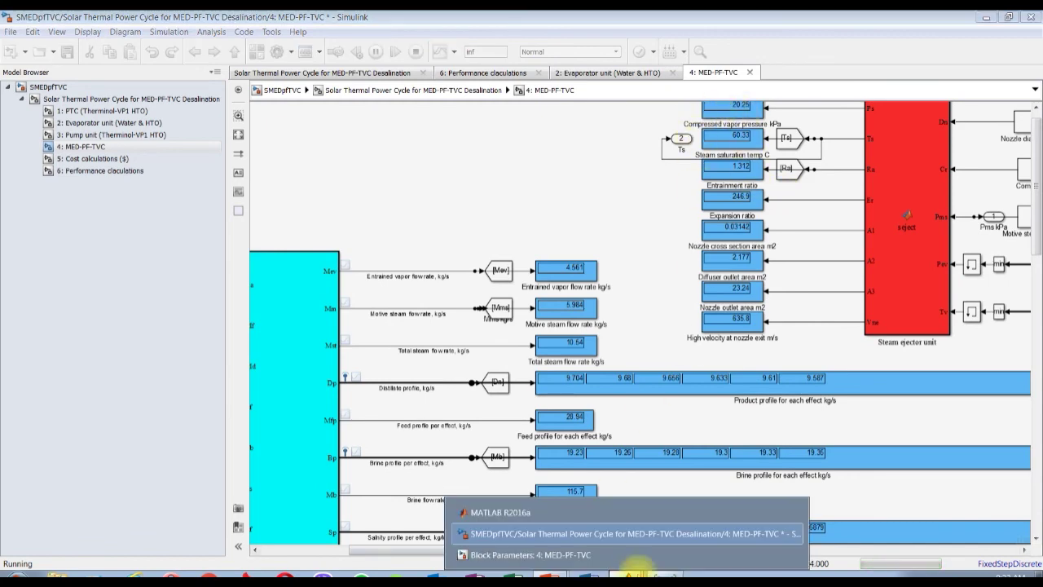
left_click(559, 552)
left_click_drag(766, 104, 440, 118)
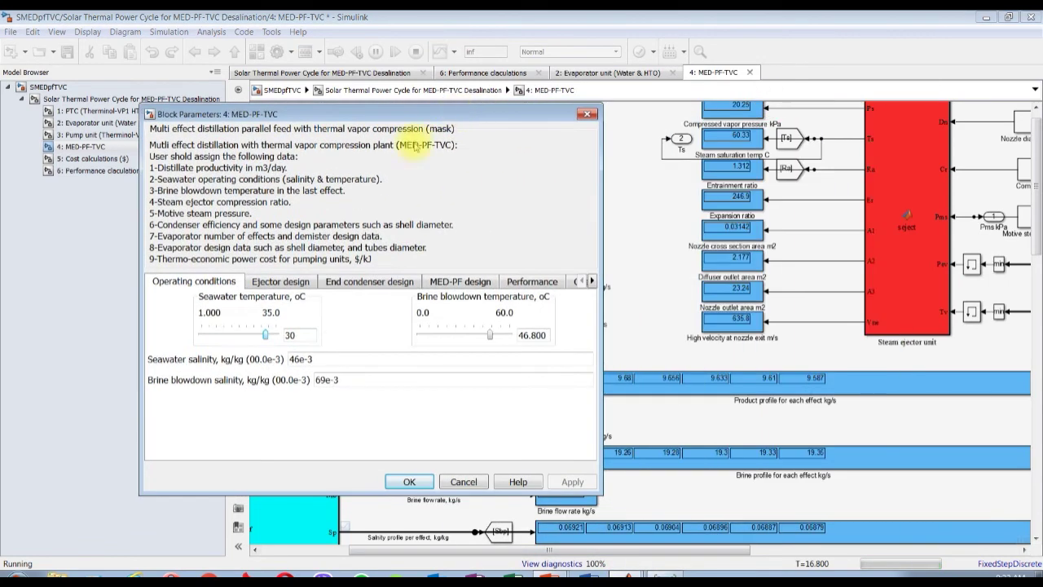
left_click(277, 281)
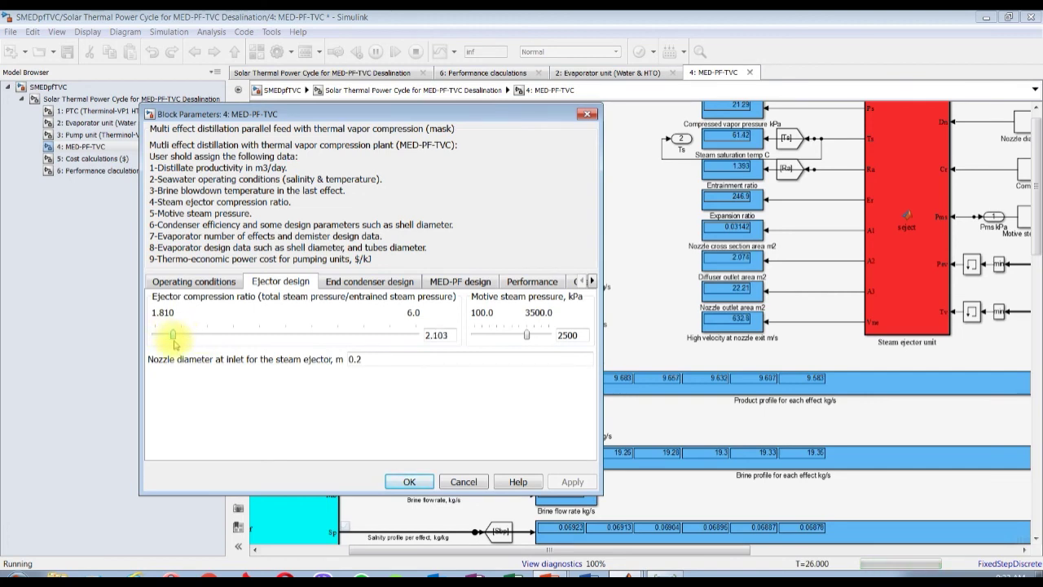
left_click_drag(174, 341, 177, 341)
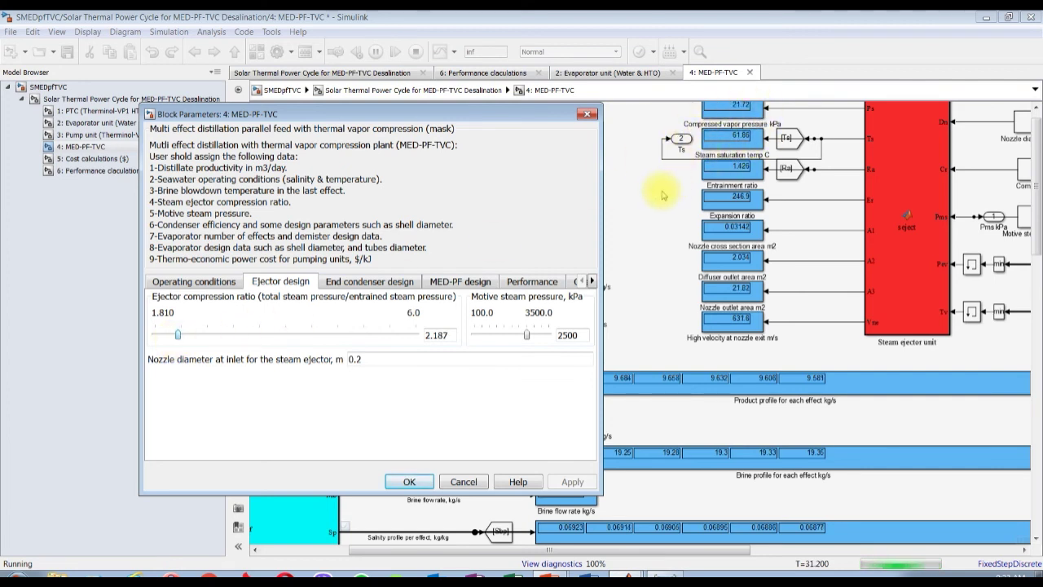
key("Right")
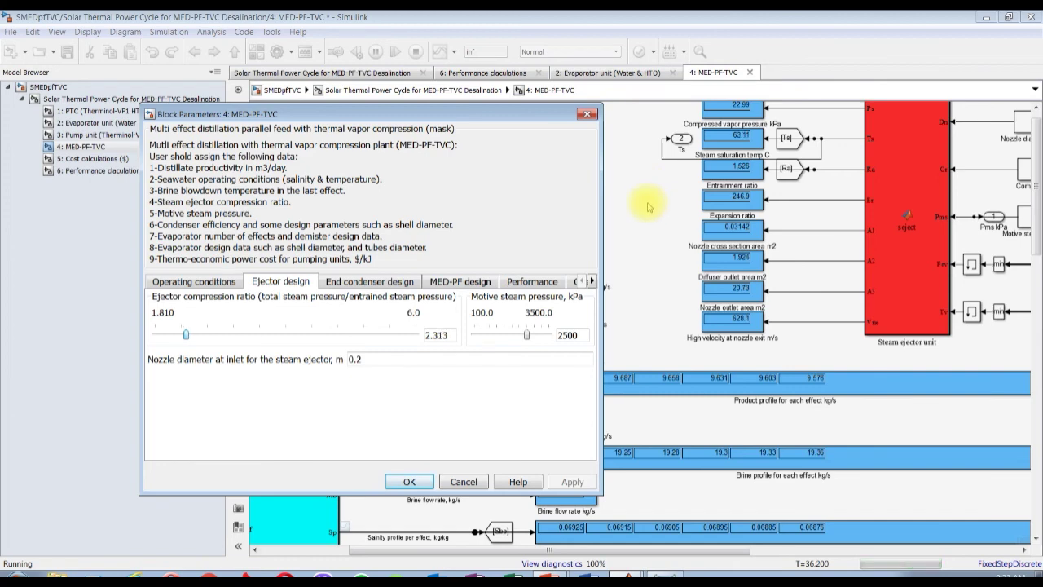
key("Return")
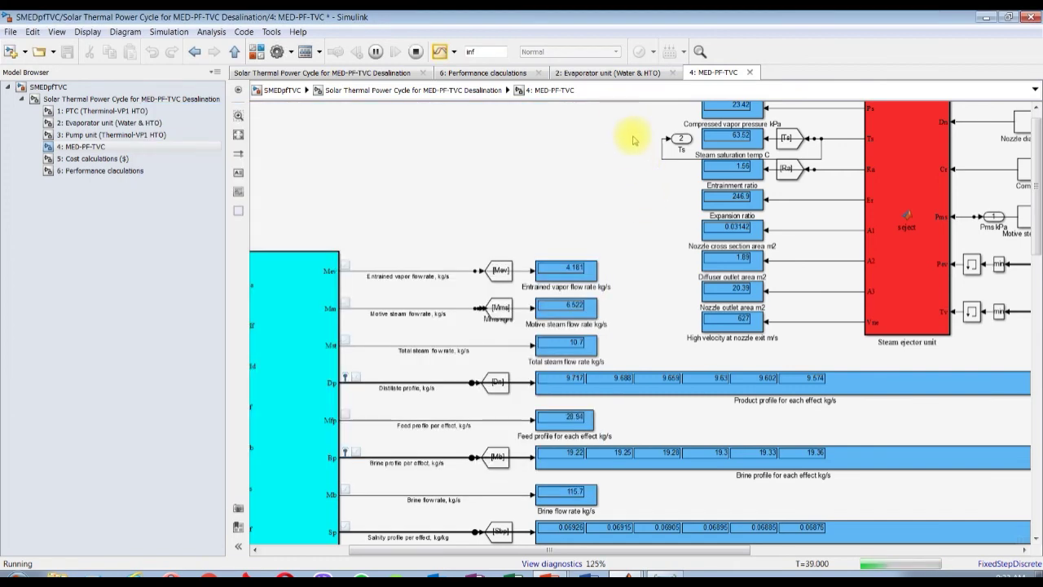
scroll(624, 126, "up", 1)
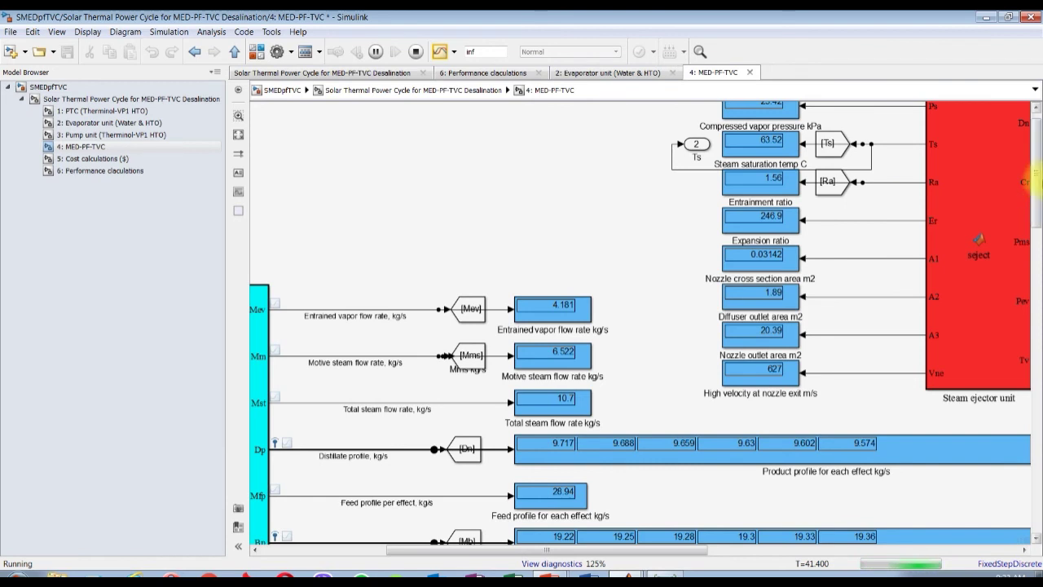
scroll(1034, 213, "up", 1)
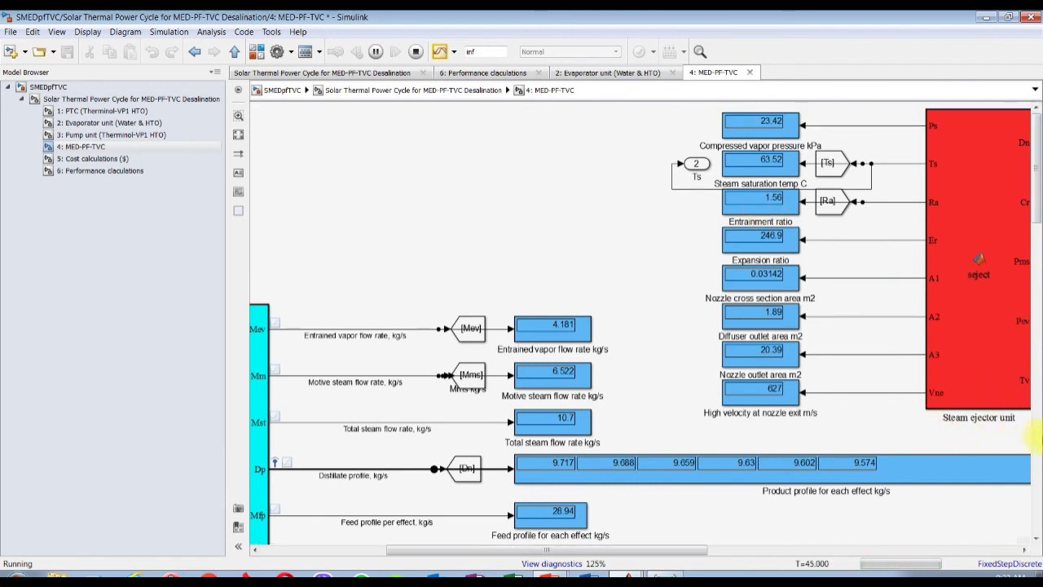
scroll(1026, 444, "right", 1)
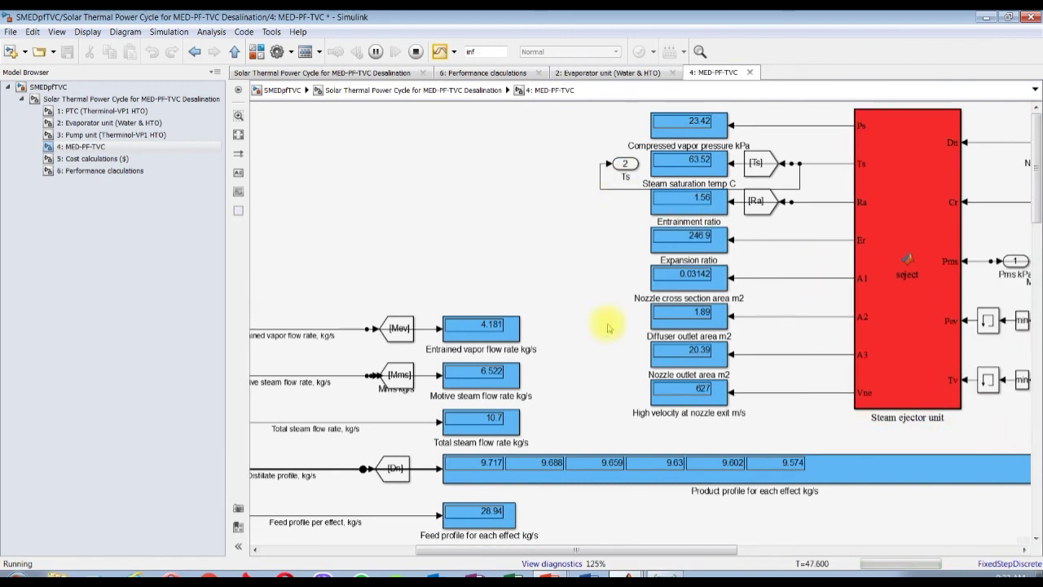
Raise motive steam pressure to 2650 kPa, giving entrainment ratio 1.684, then stop the simulation
left_click(627, 575)
left_click(612, 554)
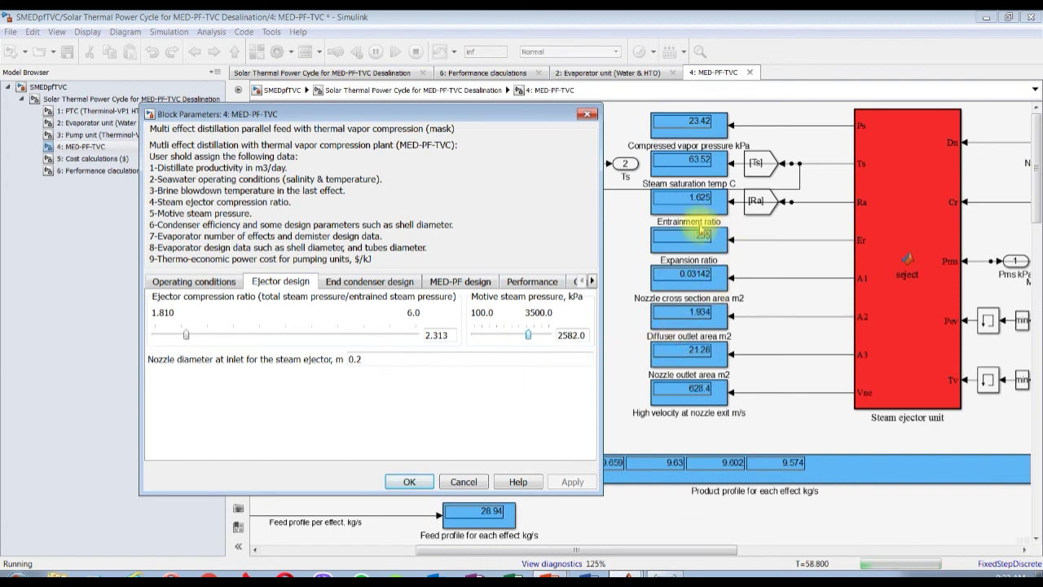
key("Right")
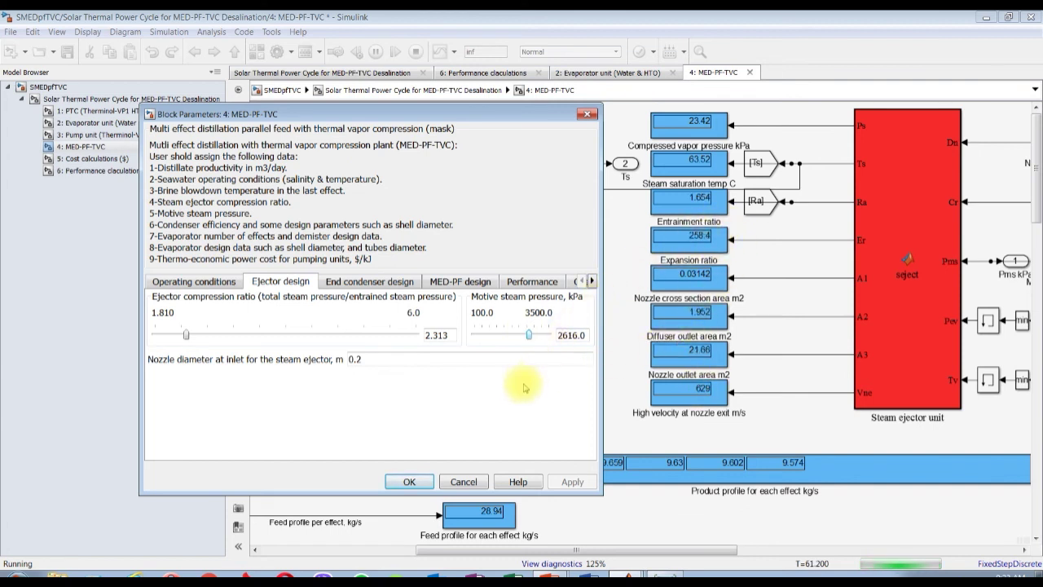
key("Right")
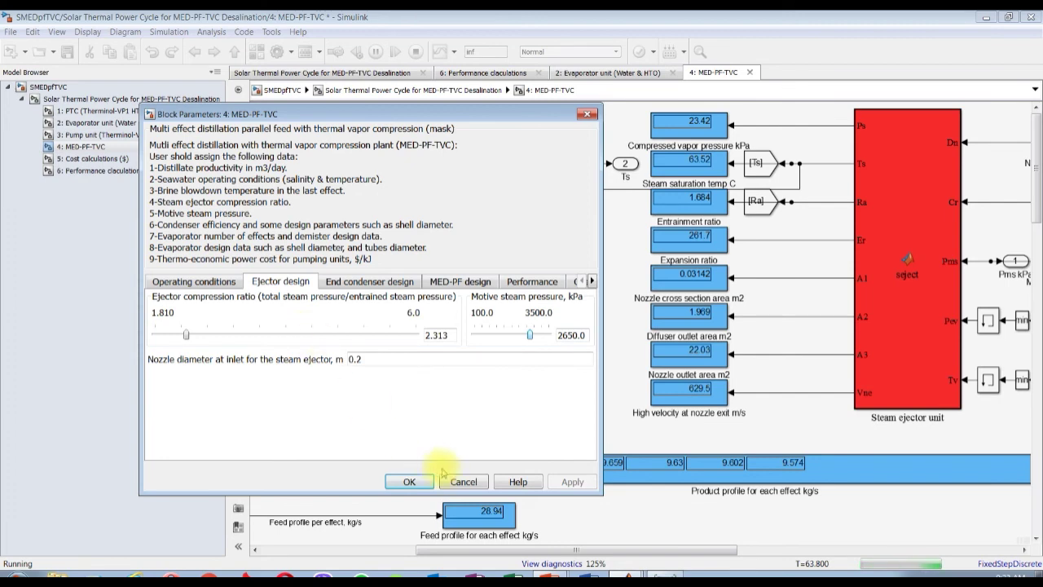
left_click(411, 481)
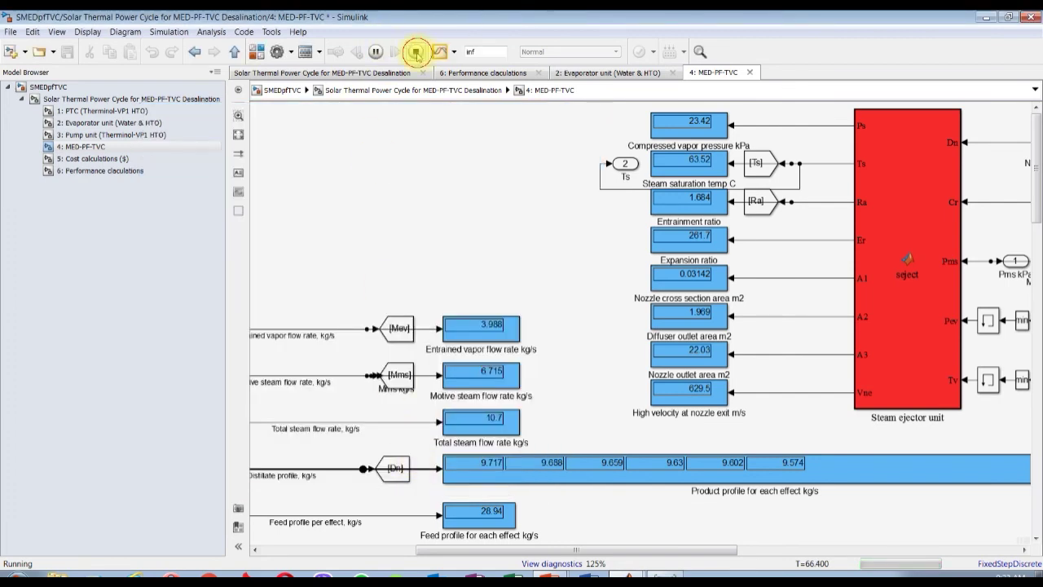
left_click(415, 52)
Plot Run 2's Motive steam flow rate, MED area and SPC in the first three plots
left_click(438, 50)
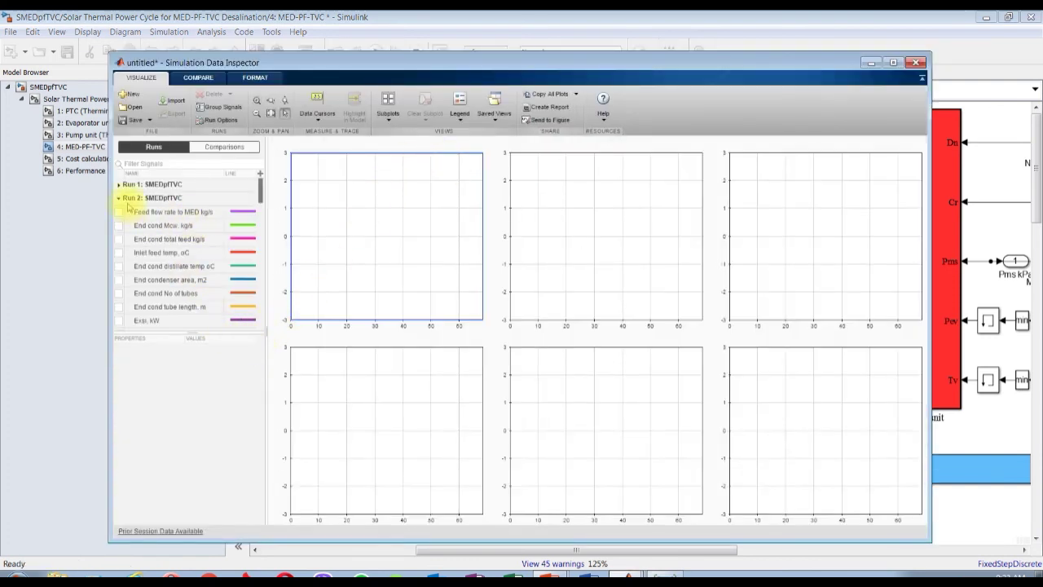
left_click_drag(147, 333, 121, 561)
scroll(180, 244, "down", 1)
scroll(187, 260, "up", 1)
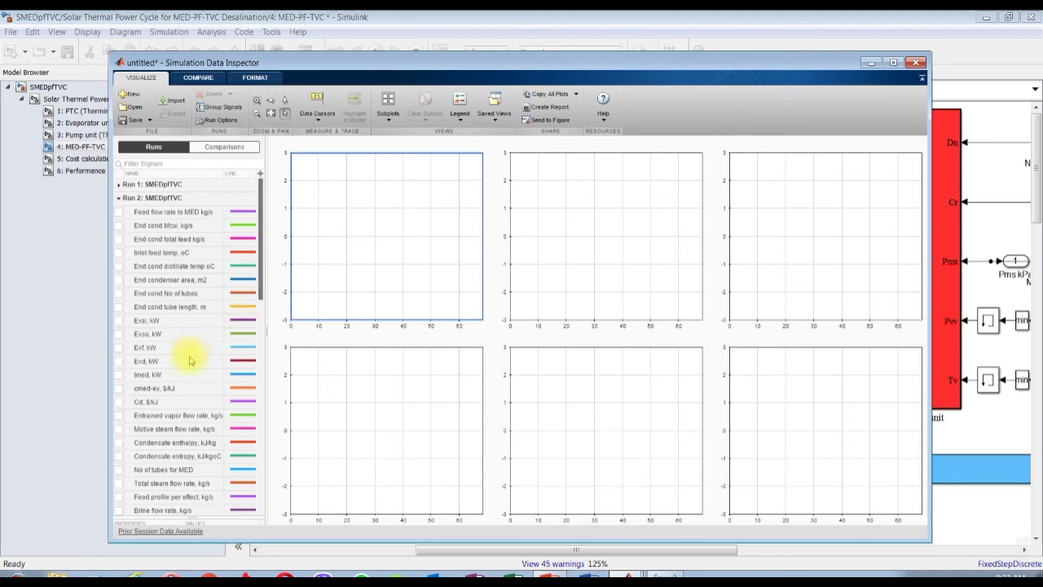
scroll(190, 359, "down", 2)
left_click(119, 347)
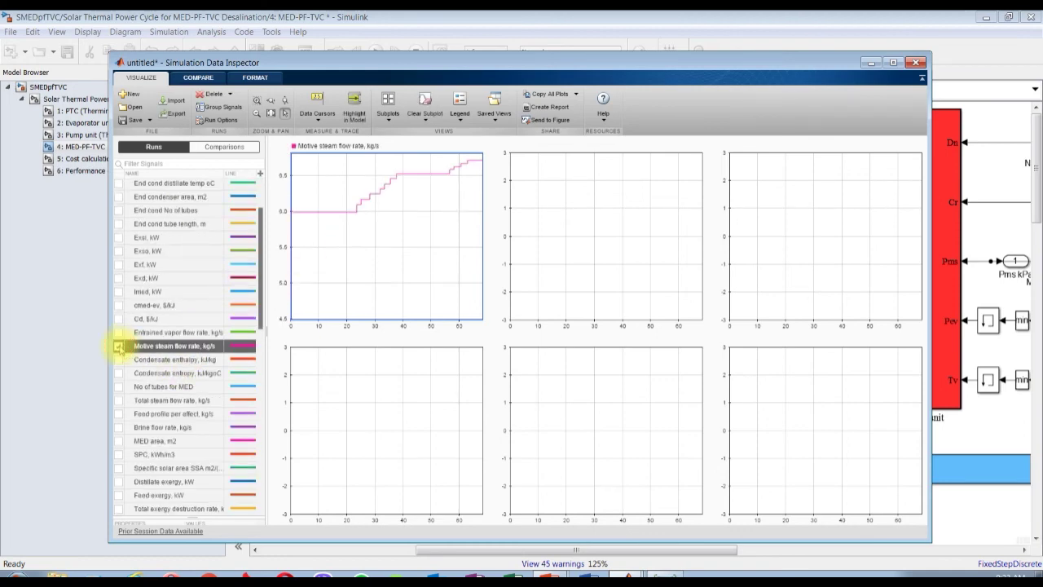
left_click(565, 246)
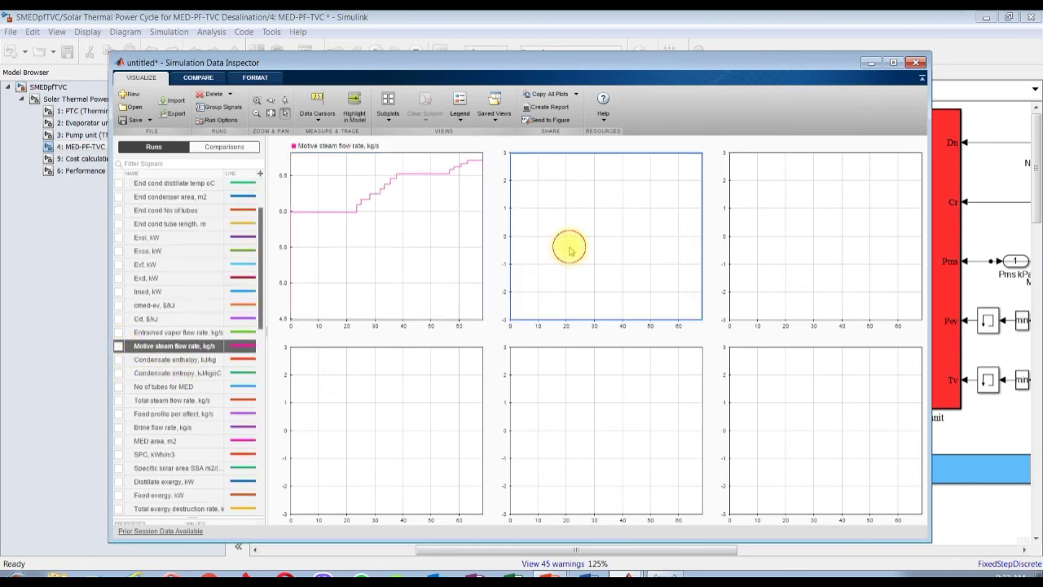
left_click(119, 441)
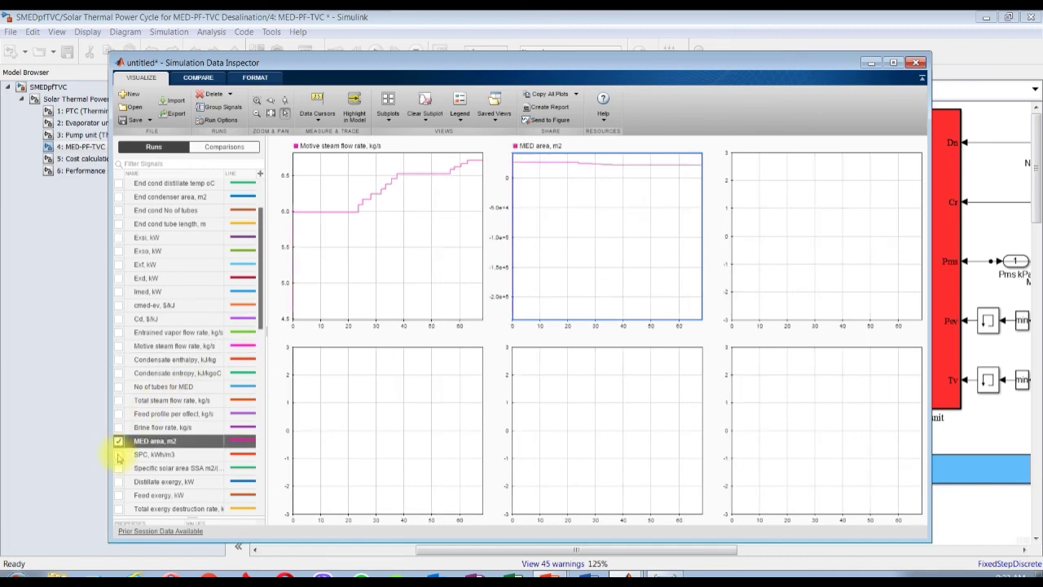
left_click(741, 210)
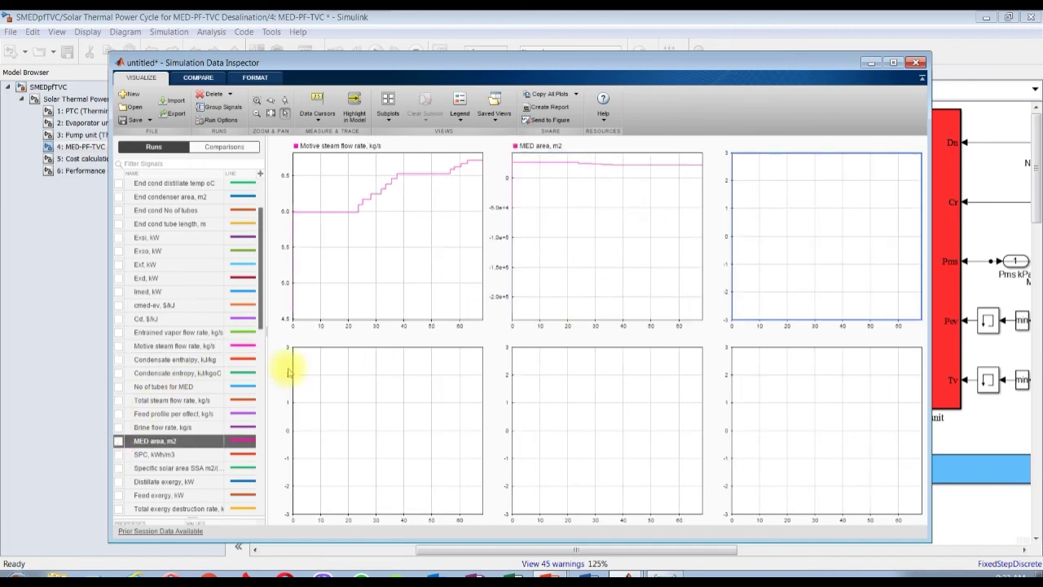
left_click(119, 455)
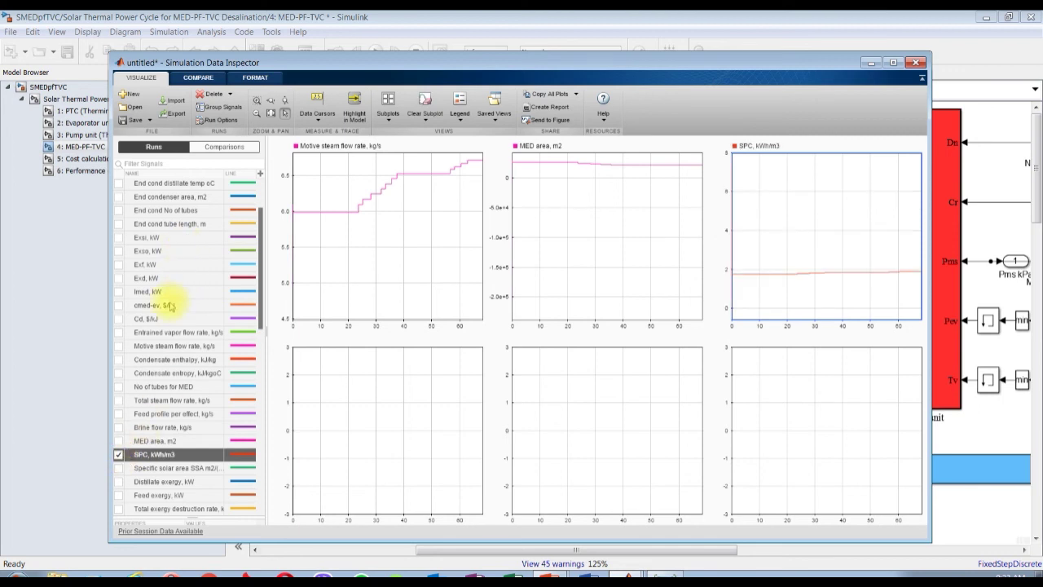
Plot Collector total length, MED area and Solar field mass flow rate in plots four to six, then close the inspector
left_click(333, 364)
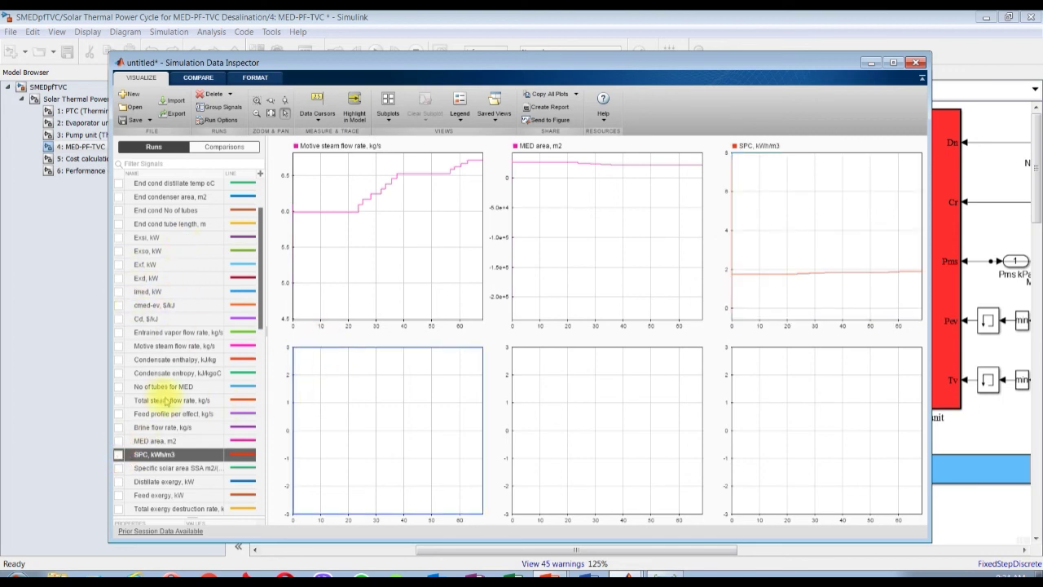
scroll(160, 409, "down", 3)
scroll(177, 418, "down", 3)
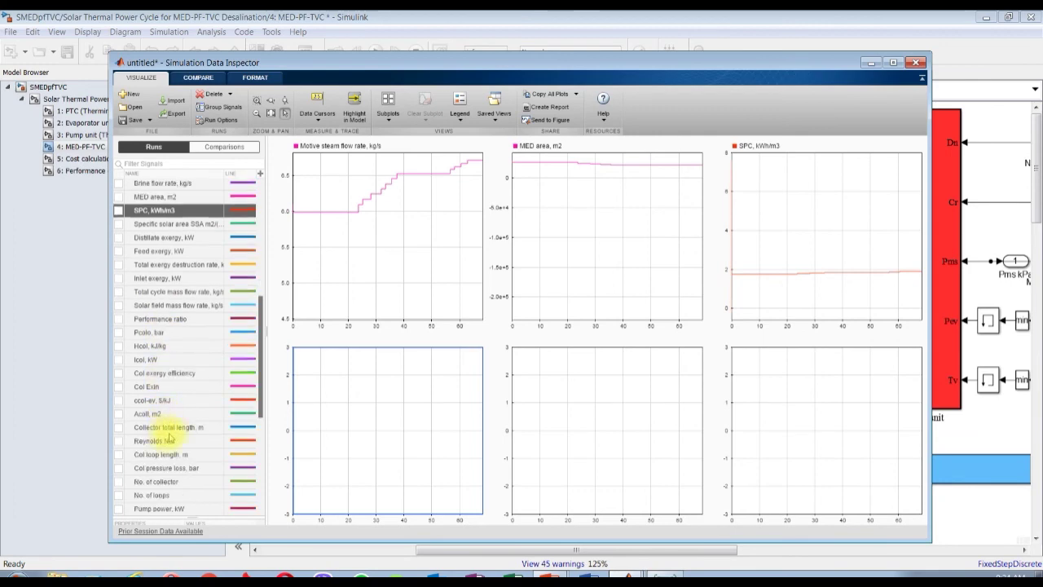
left_click(119, 428)
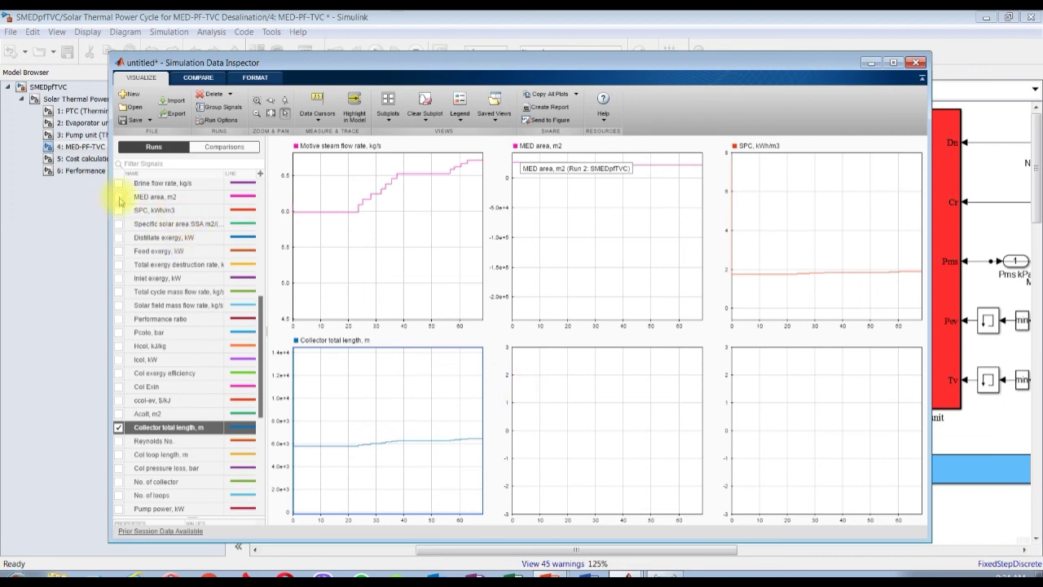
left_click(633, 426)
left_click(119, 197)
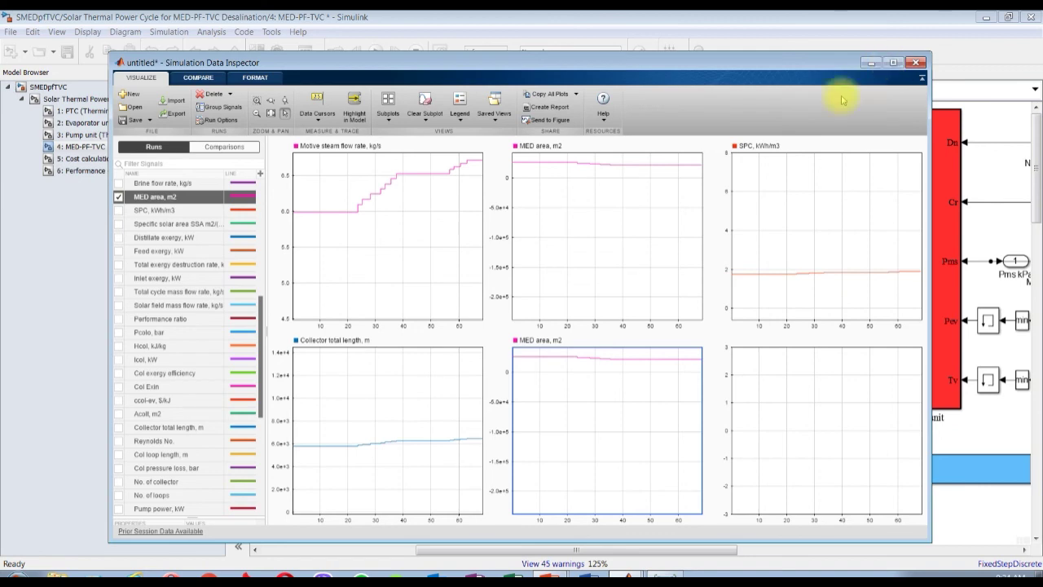
left_click(892, 63)
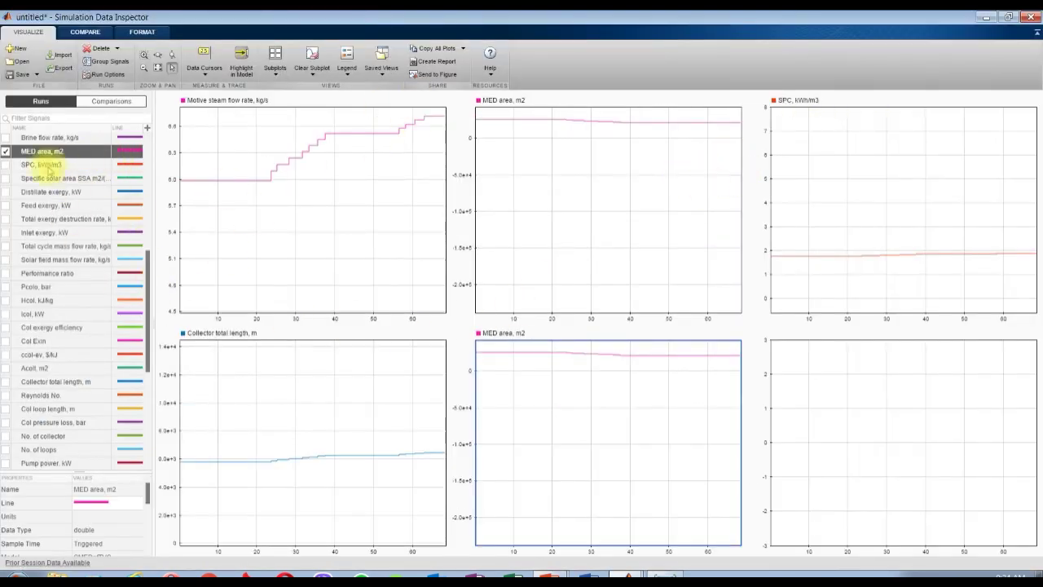
left_click(852, 411)
left_click(6, 314)
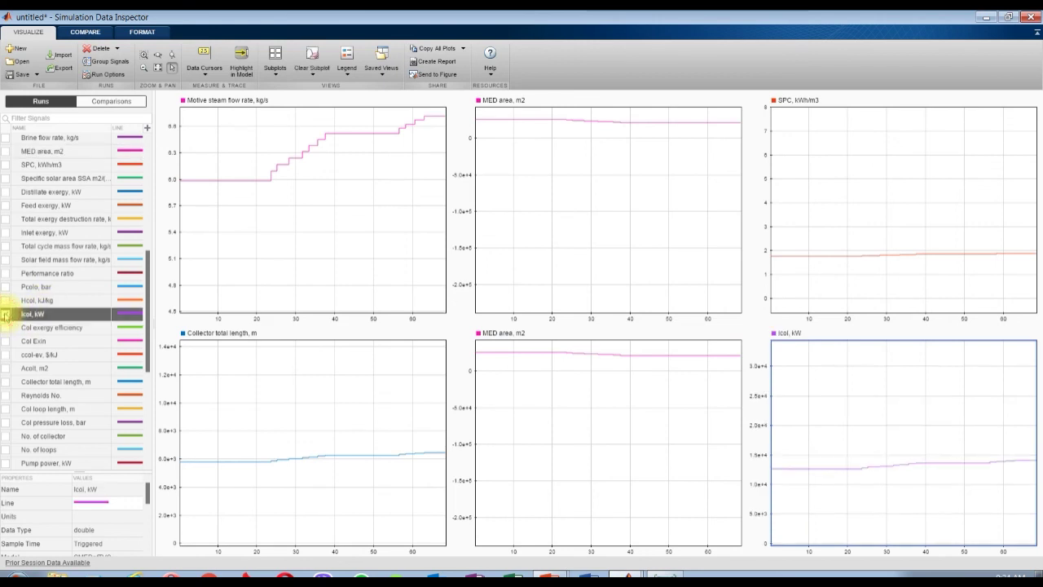
left_click(6, 313)
left_click(5, 327)
left_click(5, 328)
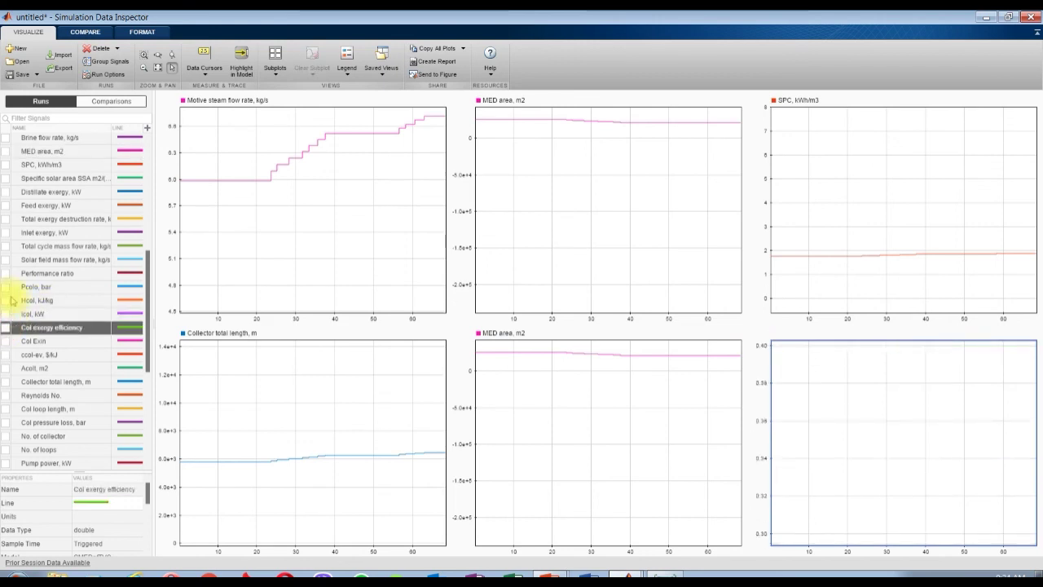
left_click(6, 259)
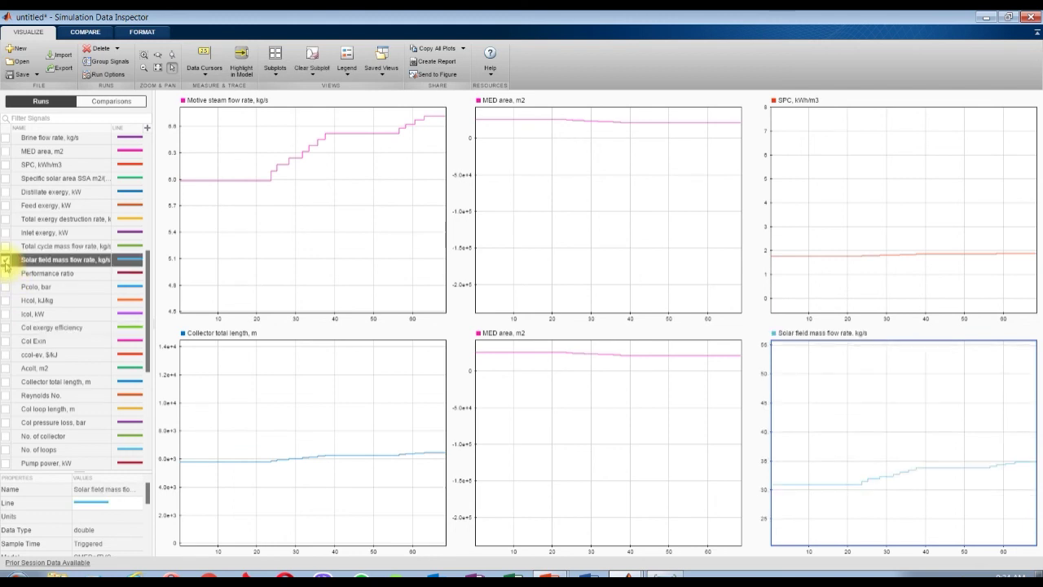
left_click(1032, 16)
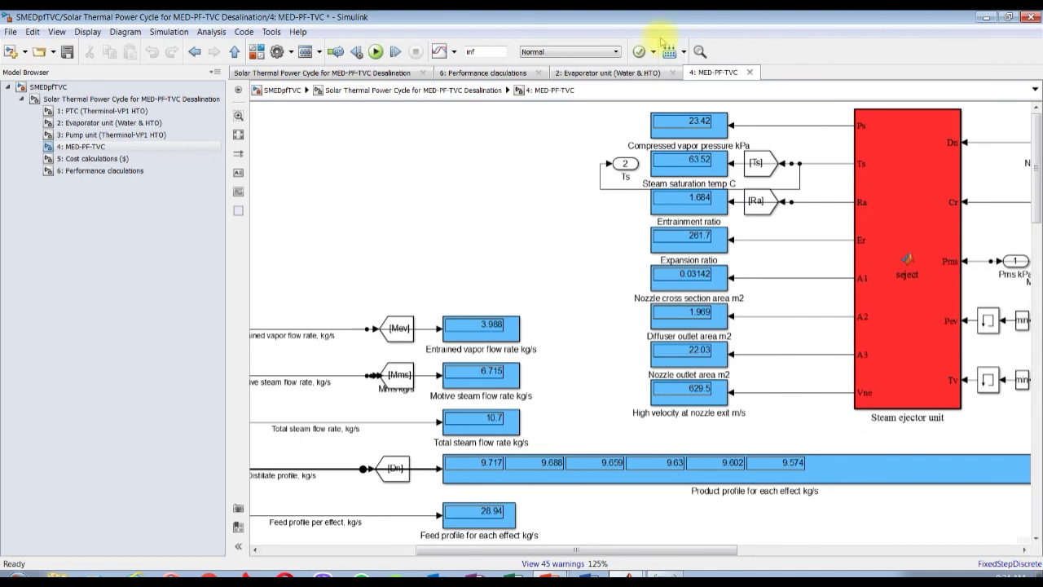
Apply an ejector compression ratio of 2 and motive steam pressure of 2500 kPa to the MED-PF-TVC block
left_click(238, 136)
left_click(114, 98)
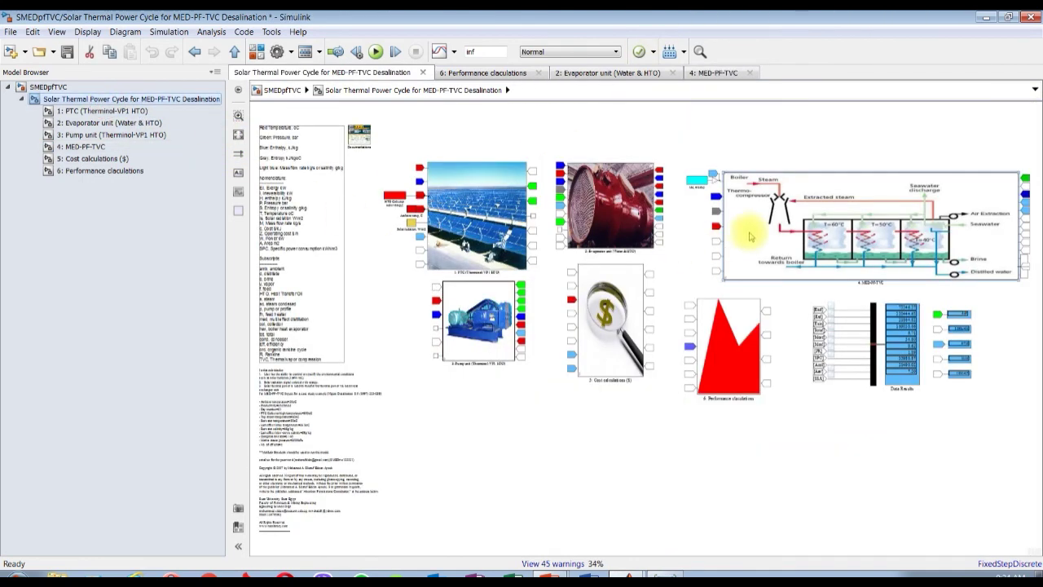
double_click(750, 222)
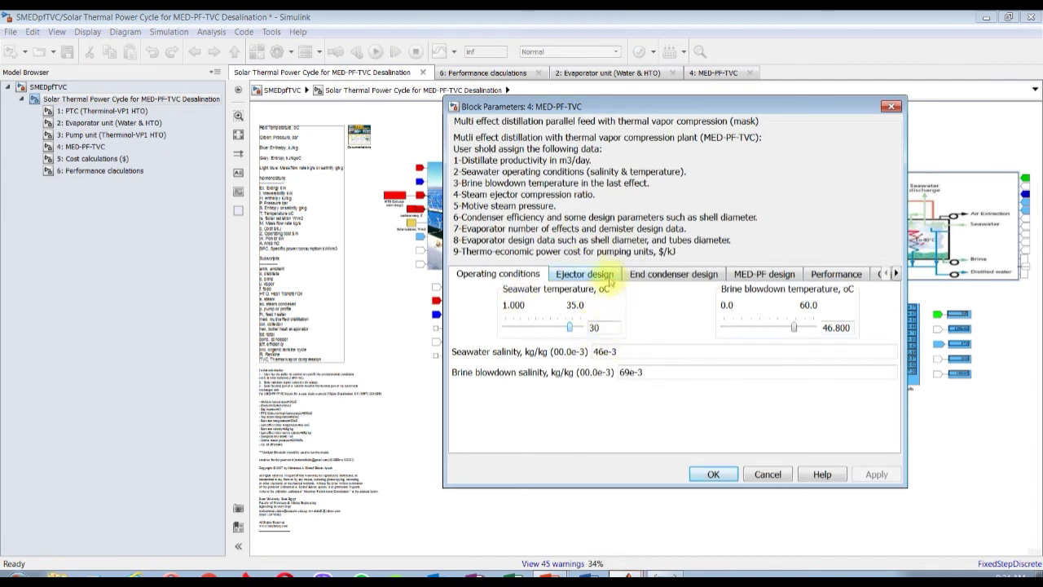
left_click(609, 279)
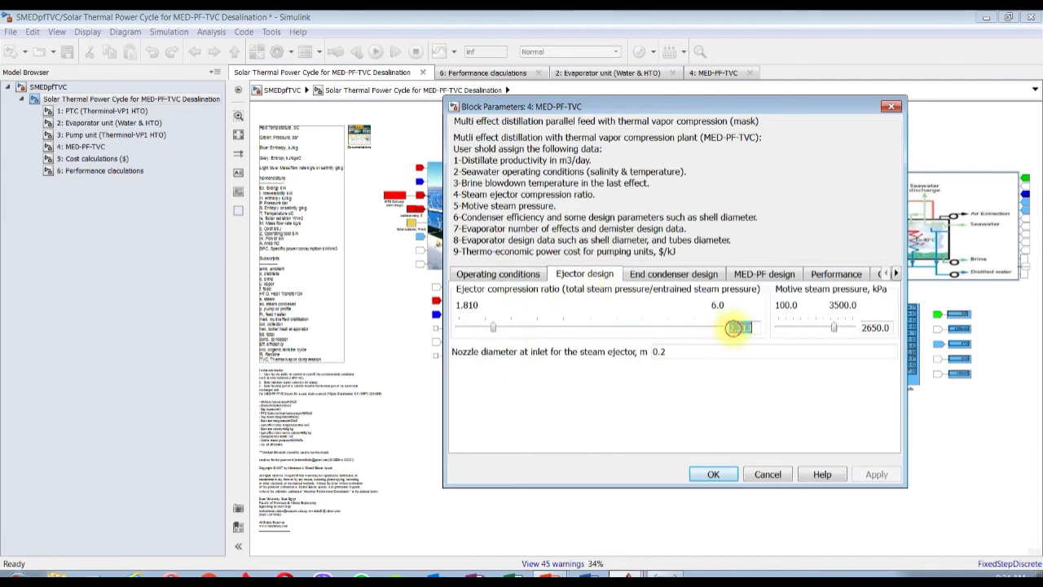
type("2")
double_click(875, 327)
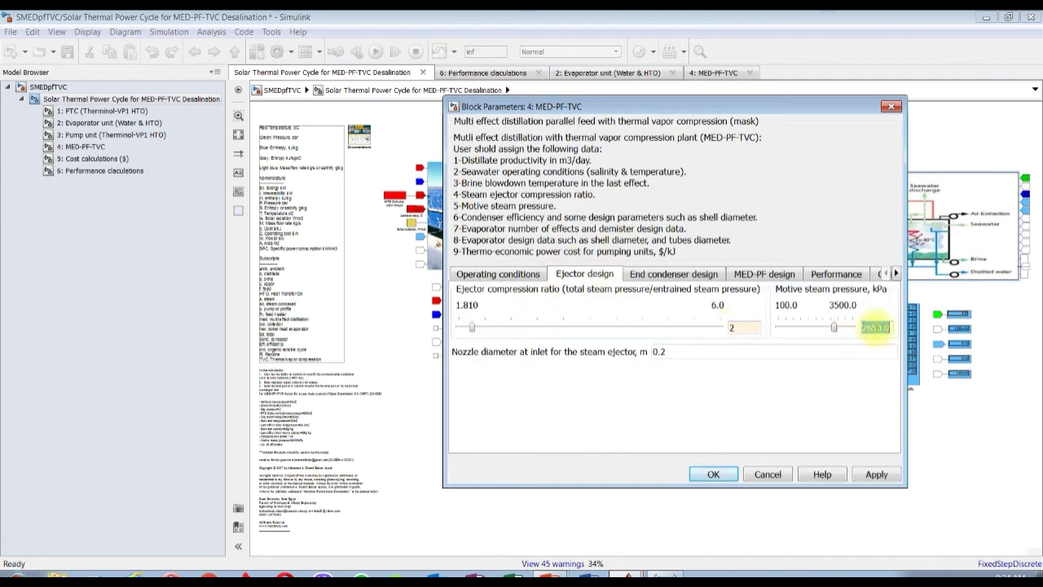
type("2500")
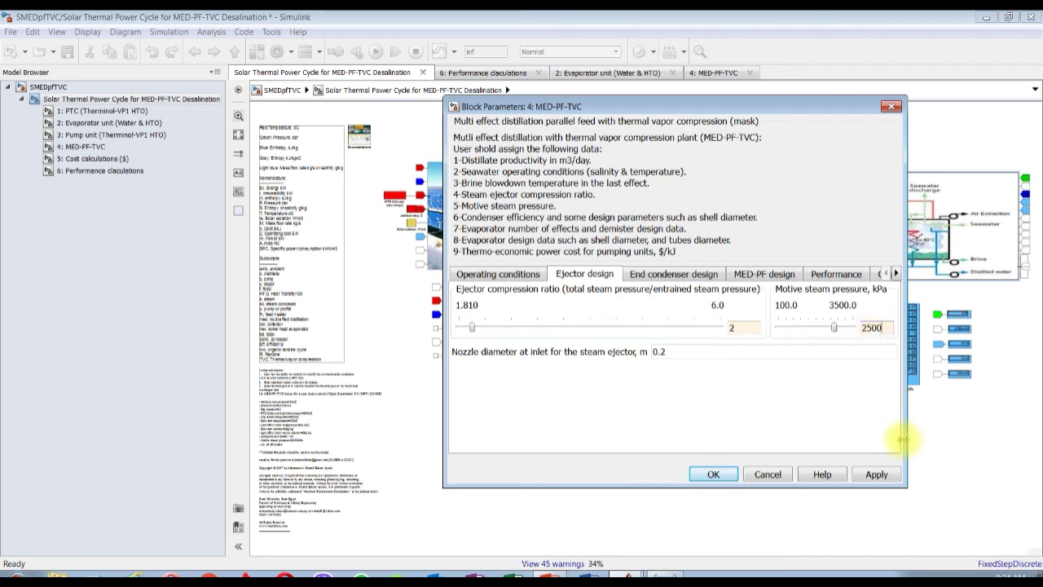
left_click(874, 473)
Review the end condenser and operating conditions parameters, then confirm the MED-PF-TVC block settings
left_click(643, 277)
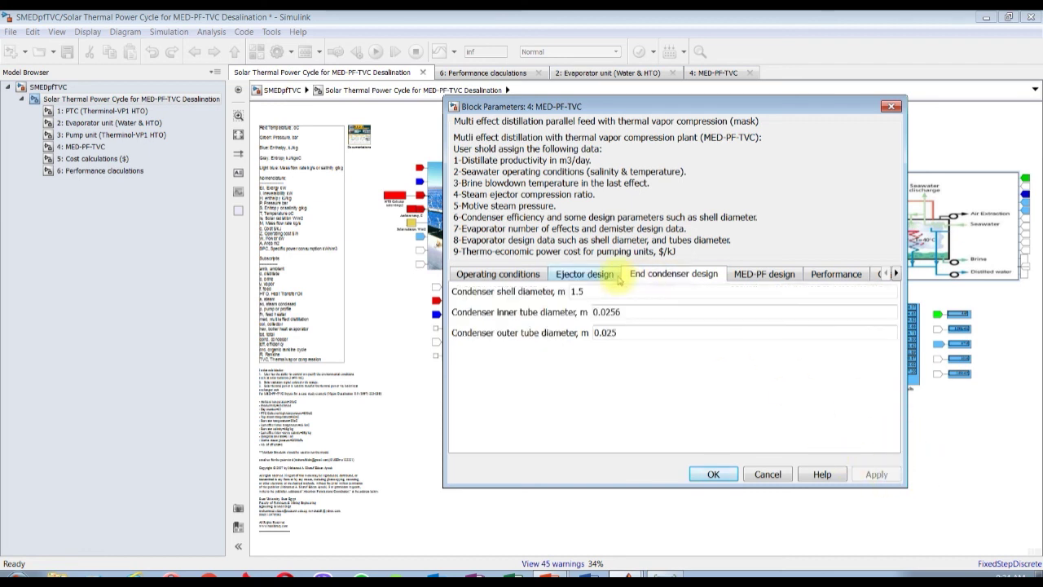
left_click(509, 275)
left_click(713, 475)
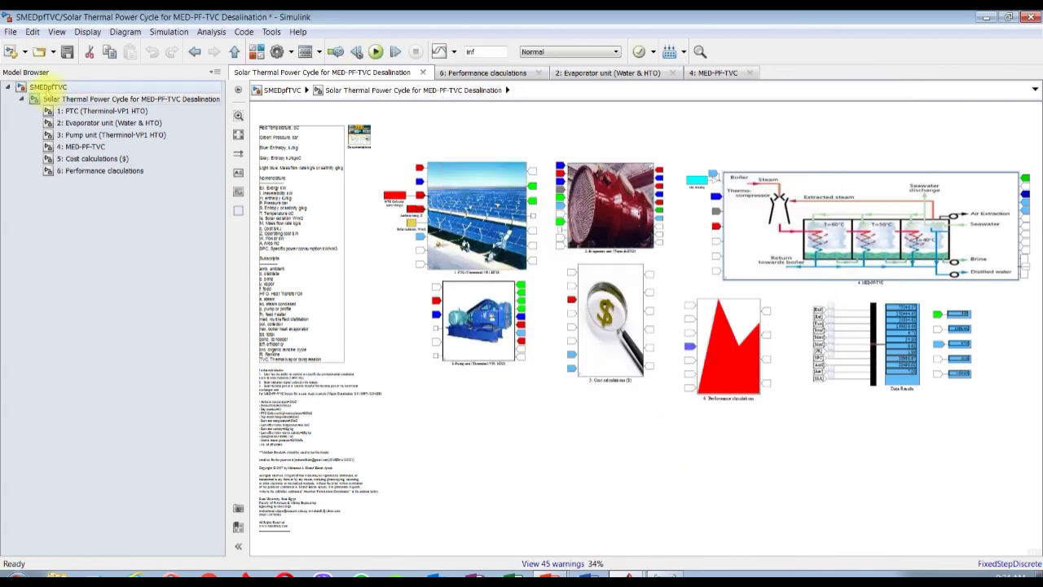
Check the top-level block's plant productivity design setting, then save the model
left_click(61, 86)
double_click(525, 244)
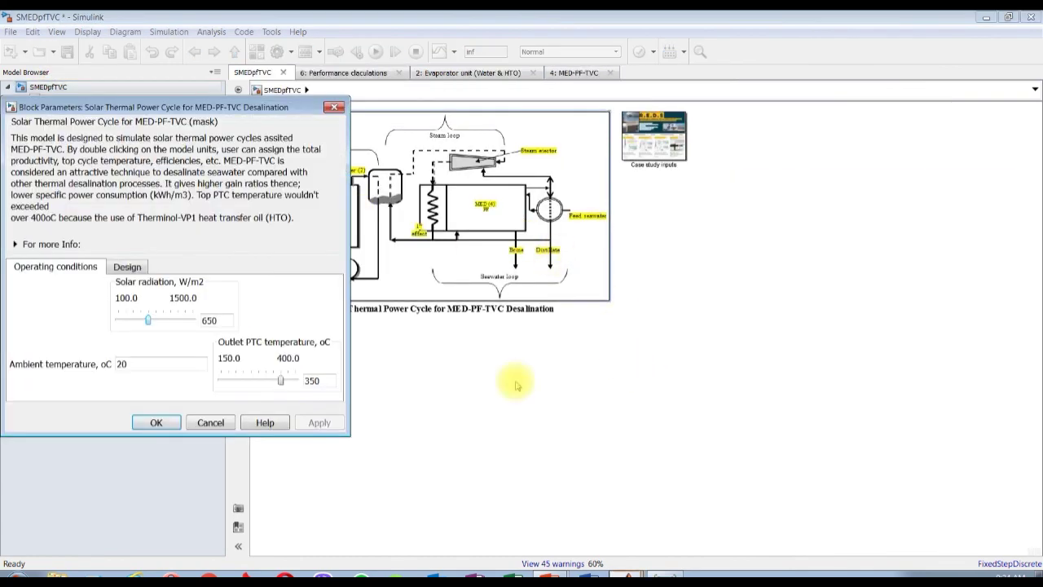
left_click(131, 268)
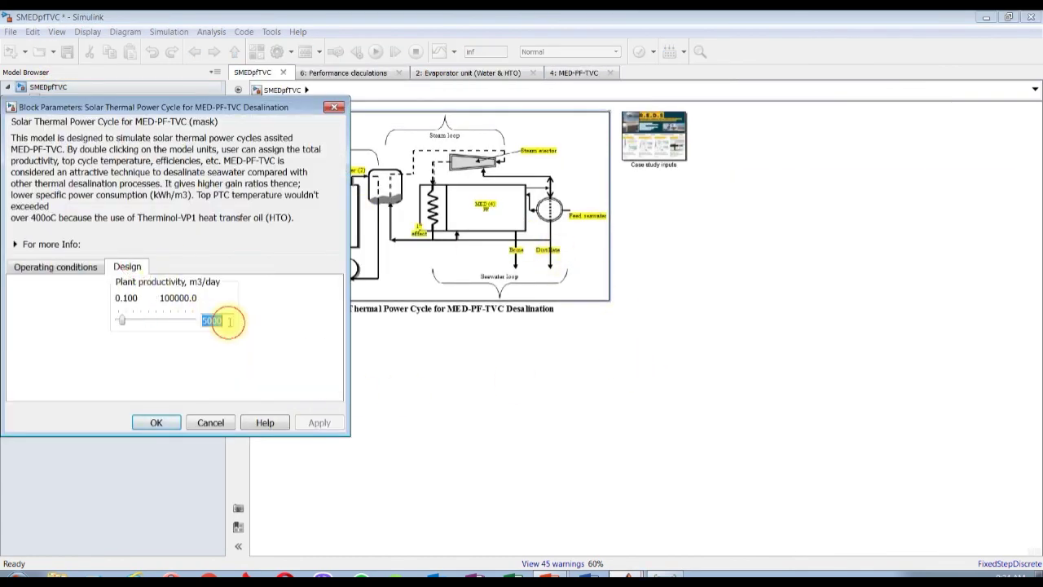
left_click(156, 422)
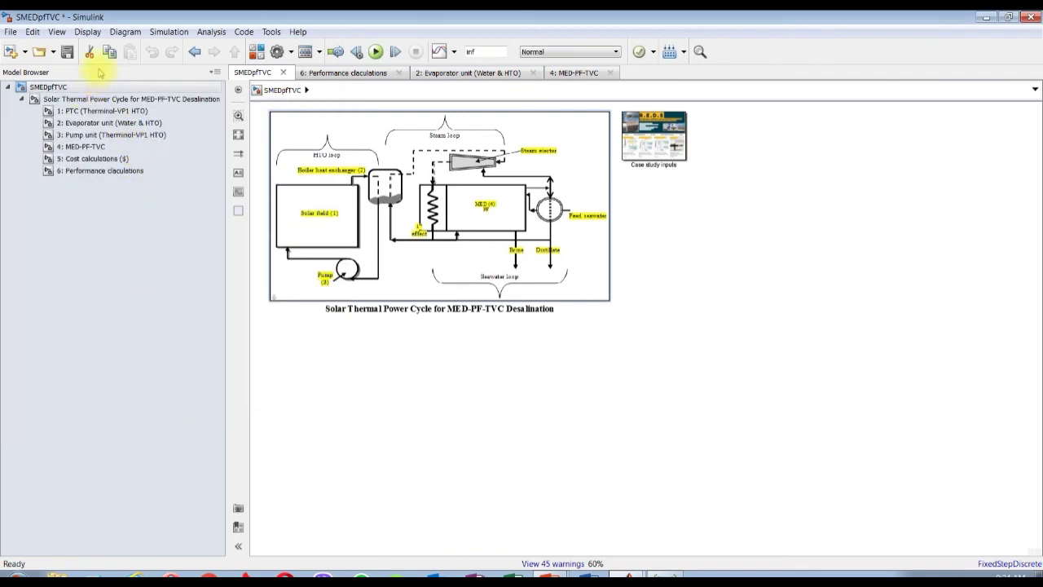
left_click(67, 51)
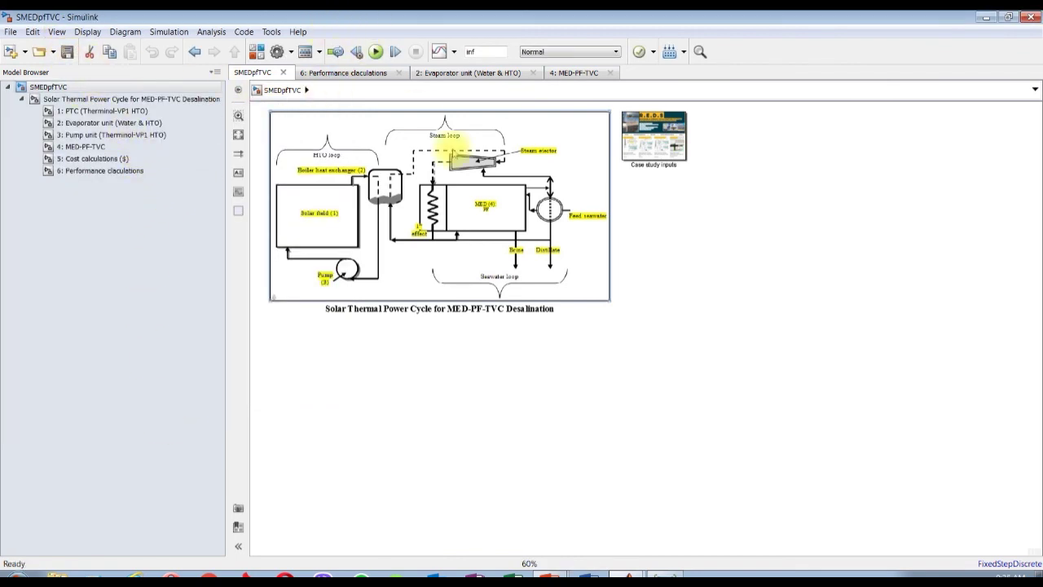
left_click(106, 99)
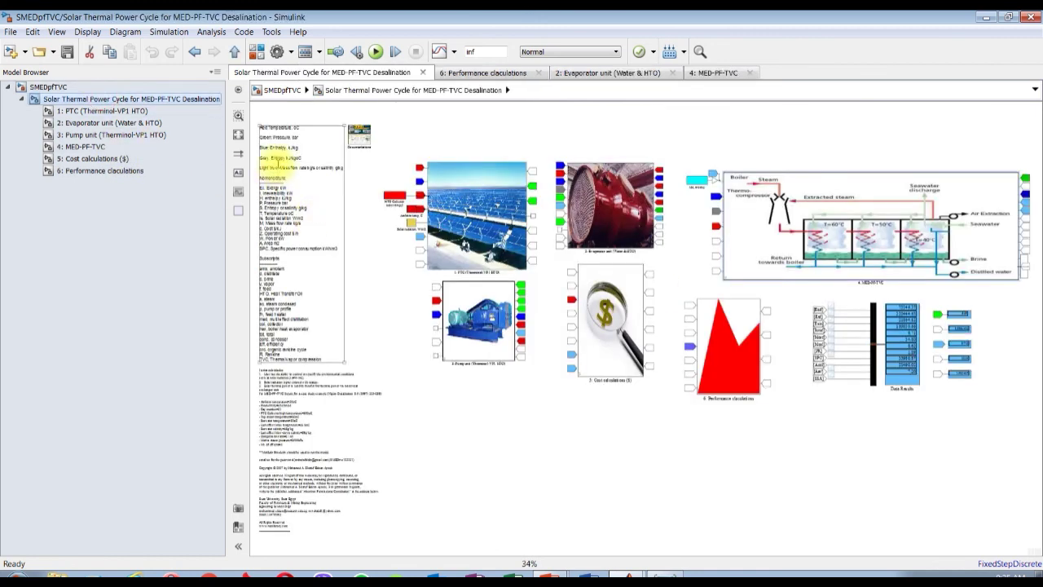